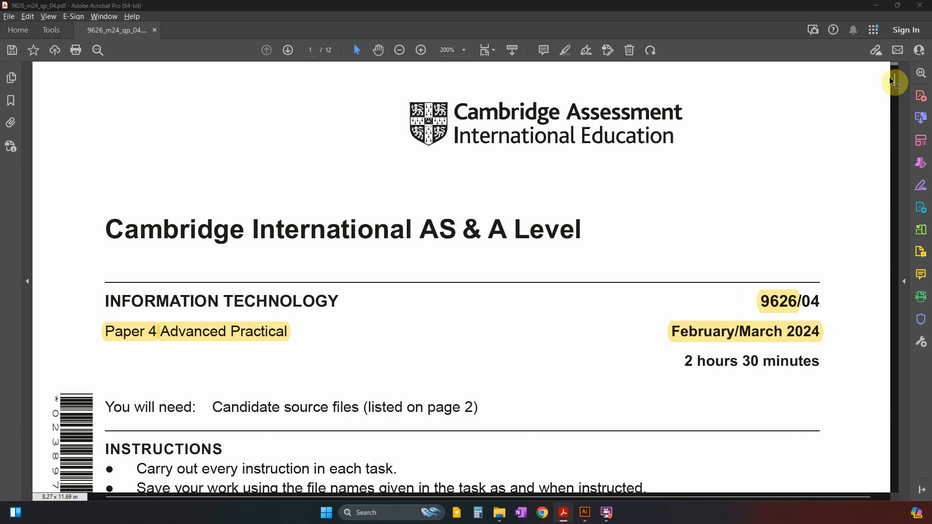
# Go to Task 2 on page 6 of the exam paper and review the three cupcake elements required: Case, Cake and Topping.
pyautogui.moveTo(895, 79); pyautogui.dragTo(902, 249)
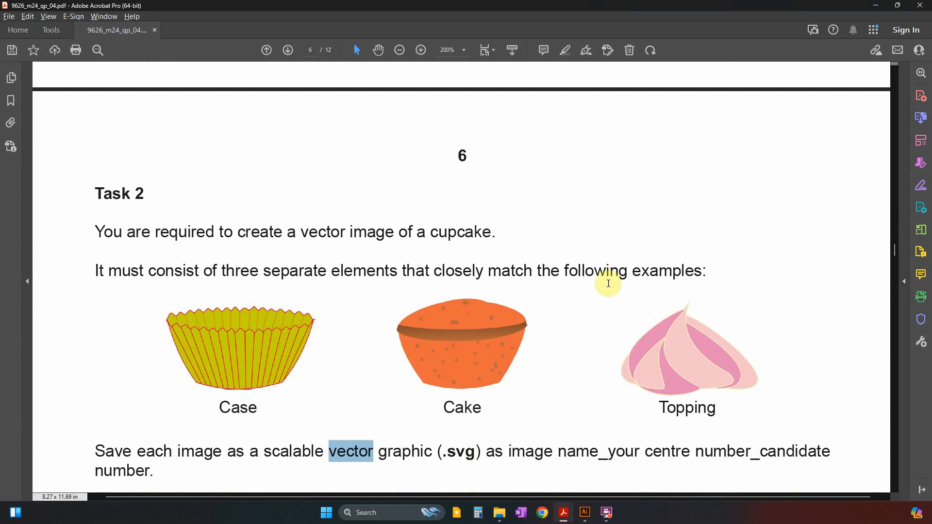
pyautogui.scroll(-1, 184, 281)
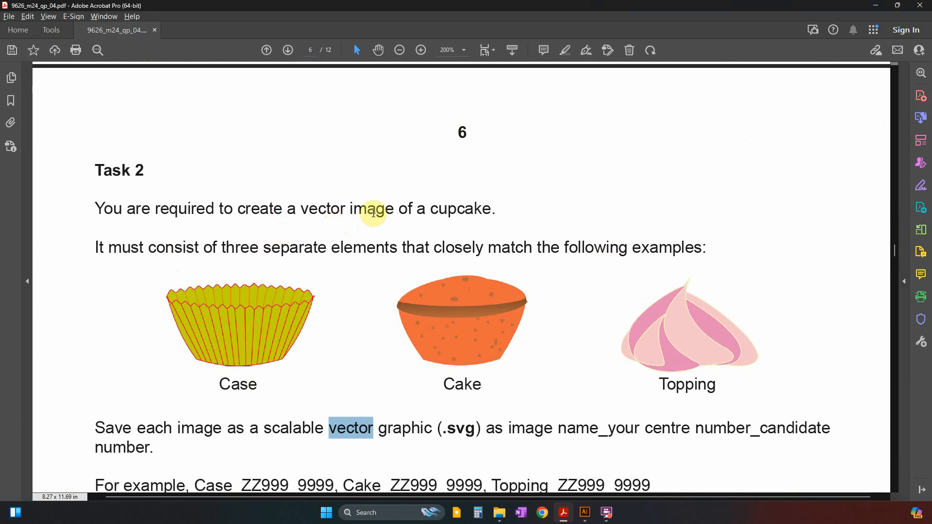
pyautogui.moveTo(370, 214); pyautogui.dragTo(444, 212)
pyautogui.scroll(-3, 277, 264)
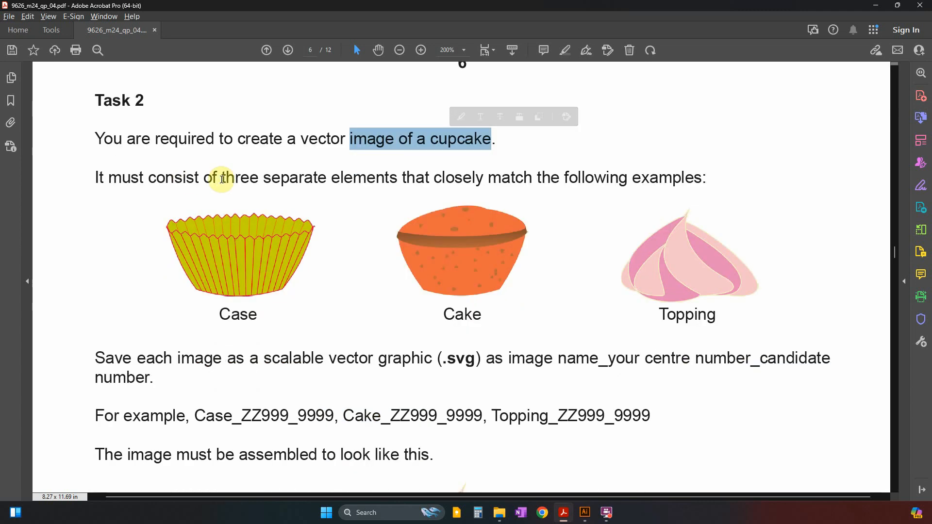
pyautogui.moveTo(332, 178); pyautogui.dragTo(628, 178)
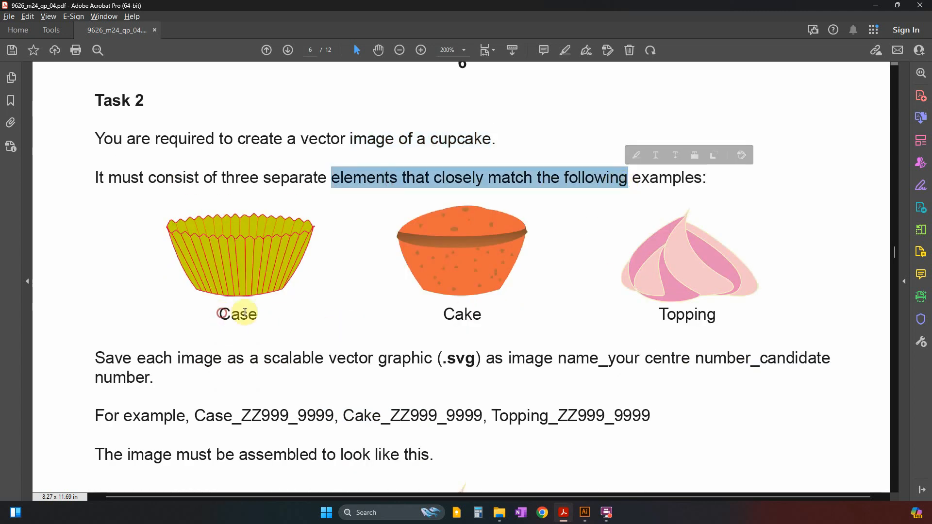
pyautogui.moveTo(219, 315); pyautogui.dragTo(700, 314)
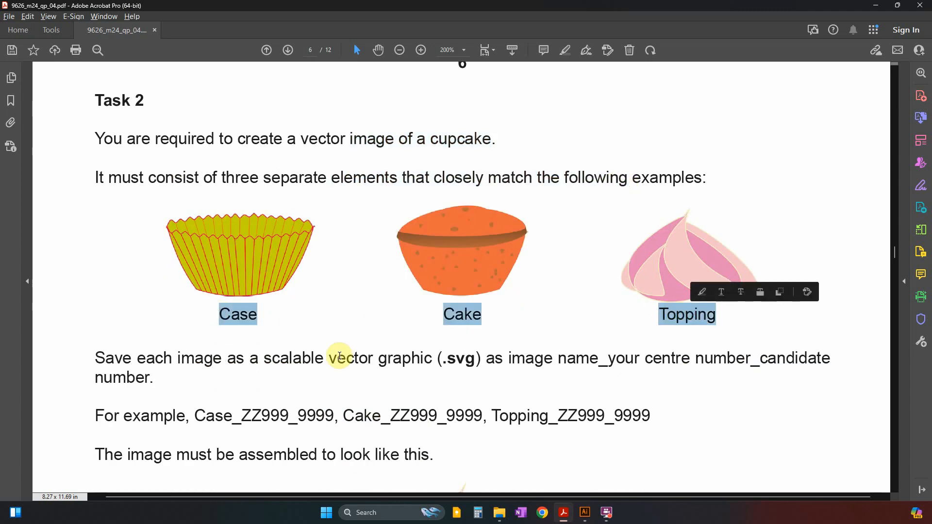
pyautogui.scroll(-1, 340, 358)
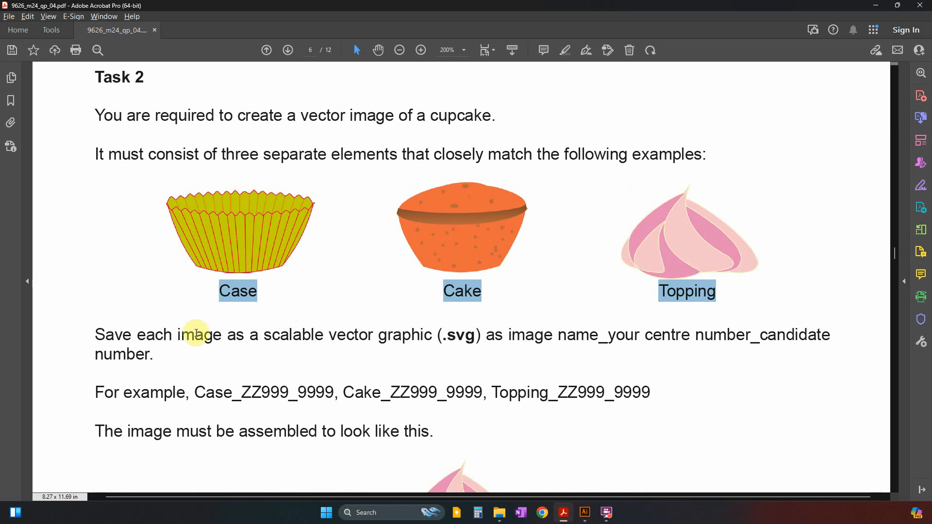
pyautogui.click(450, 302)
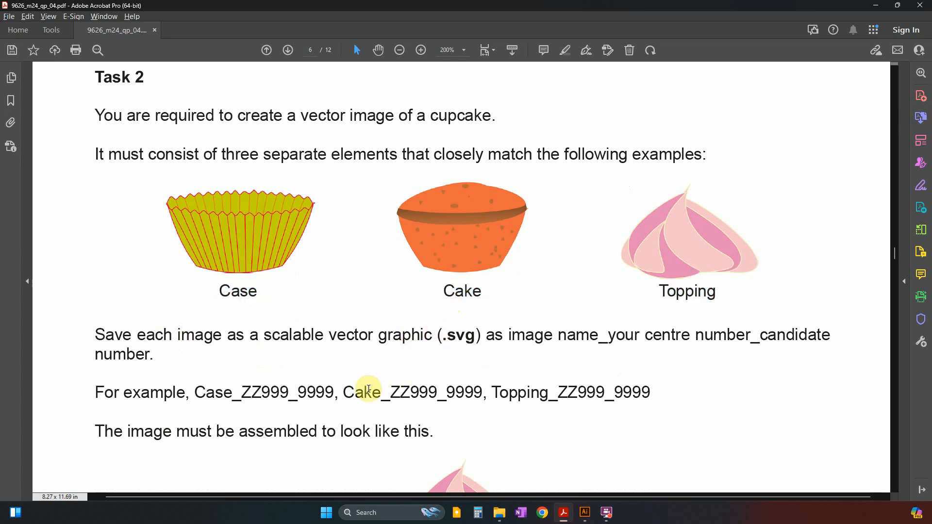
# Review the file naming, the .svg vector format and the assembled cupcake example that Task 2 asks for.
pyautogui.moveTo(558, 335); pyautogui.dragTo(830, 335)
pyautogui.moveTo(479, 340); pyautogui.dragTo(447, 340)
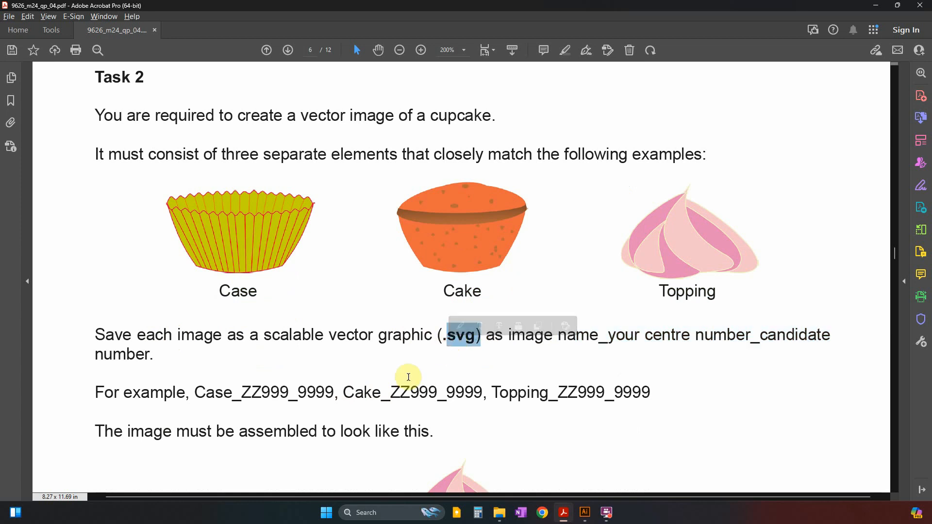
pyautogui.scroll(-3, 408, 377)
pyautogui.scroll(-2, 402, 386)
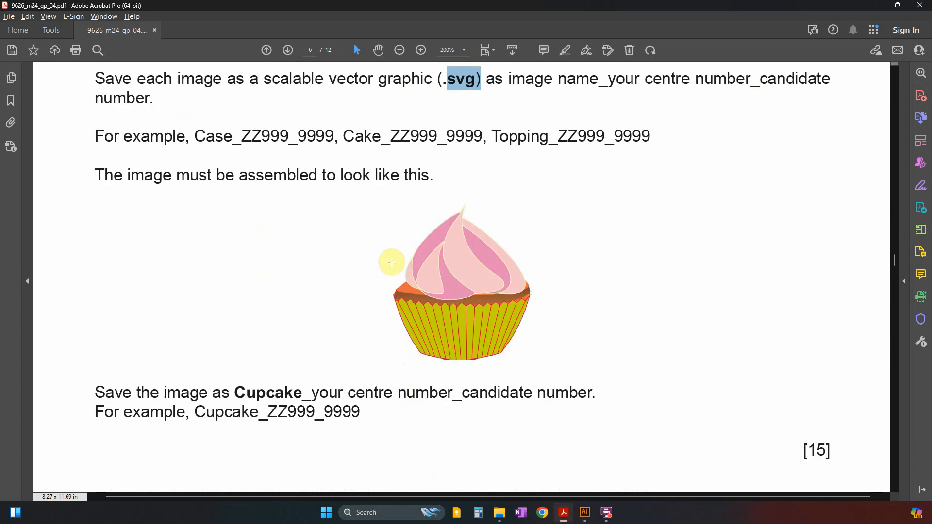
pyautogui.moveTo(198, 414); pyautogui.dragTo(319, 413)
pyautogui.scroll(2, 448, 250)
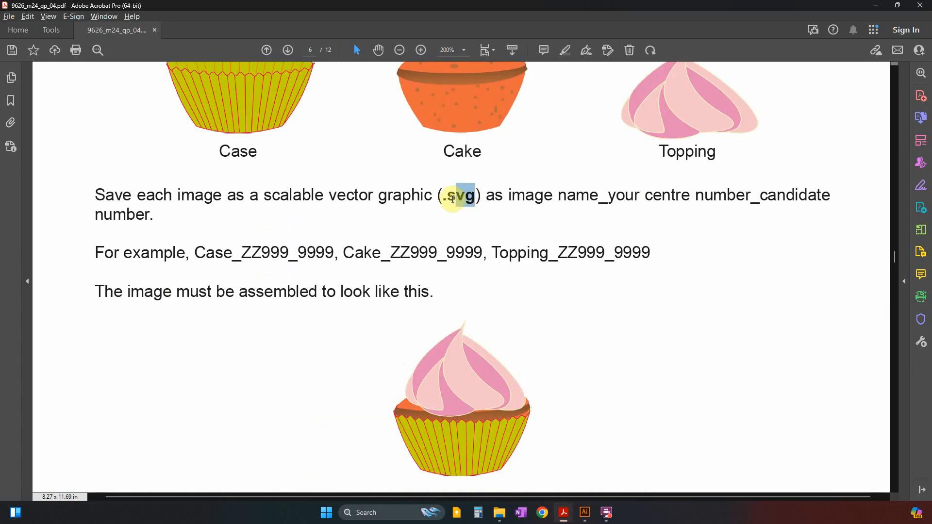
pyautogui.doubleClick(462, 195)
pyautogui.scroll(2, 437, 239)
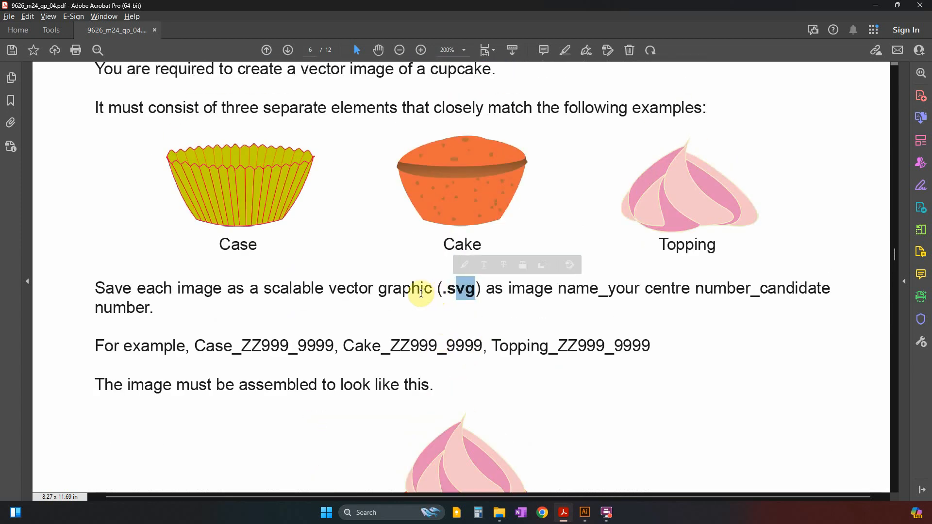
pyautogui.moveTo(432, 291); pyautogui.dragTo(329, 291)
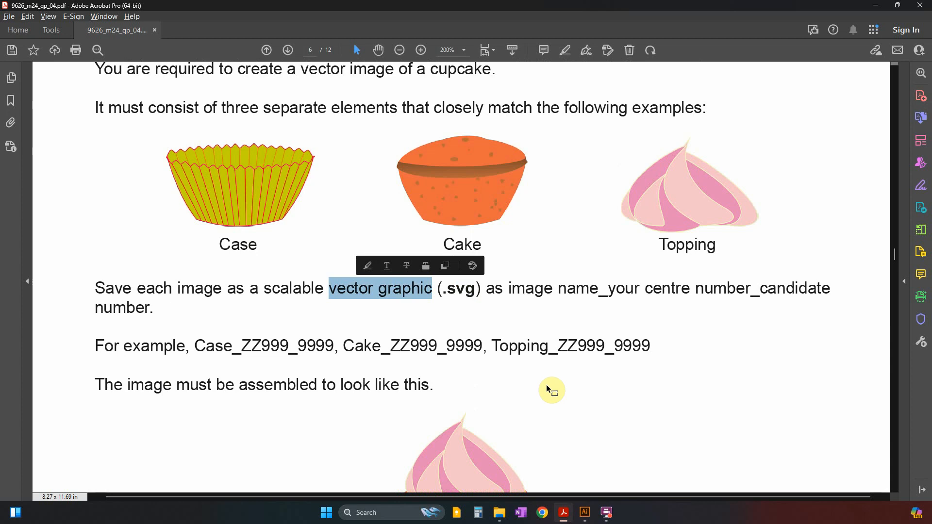
# Switch to Illustrator and bring Vanilla.png from the Examination folder into the untitled document as a linked image.
pyautogui.click(586, 510)
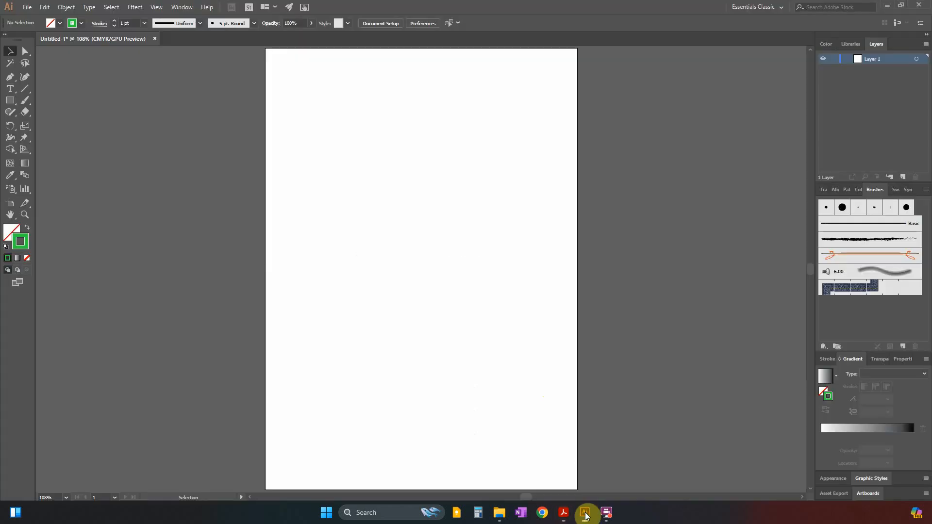
pyautogui.click(28, 7)
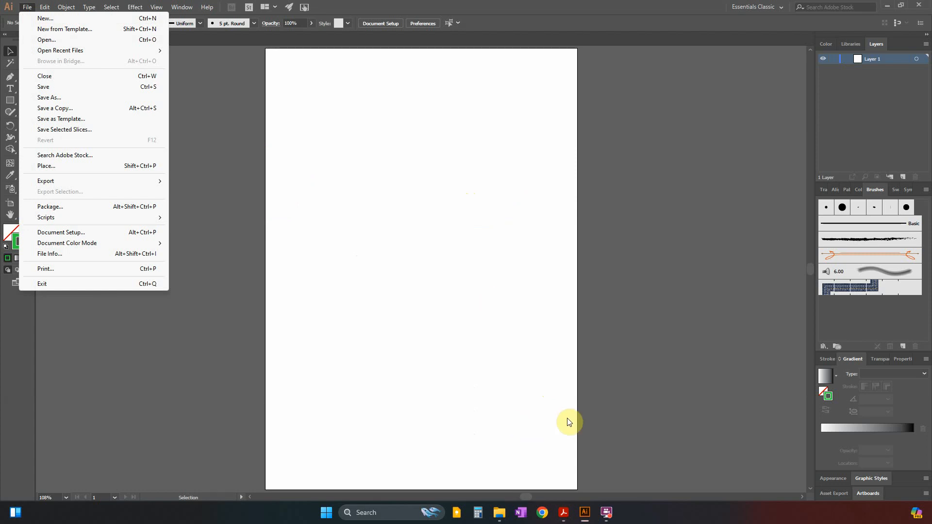
pyautogui.click(500, 513)
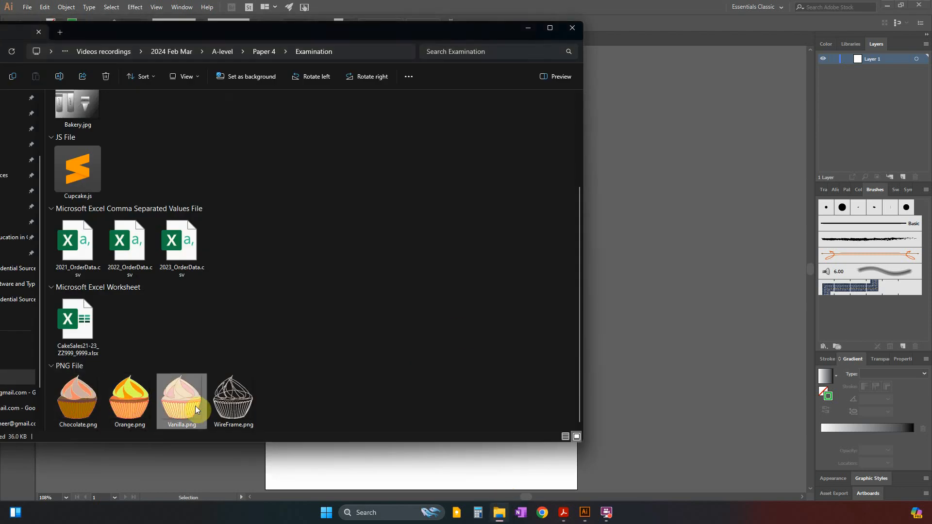
pyautogui.moveTo(195, 406); pyautogui.dragTo(640, 355)
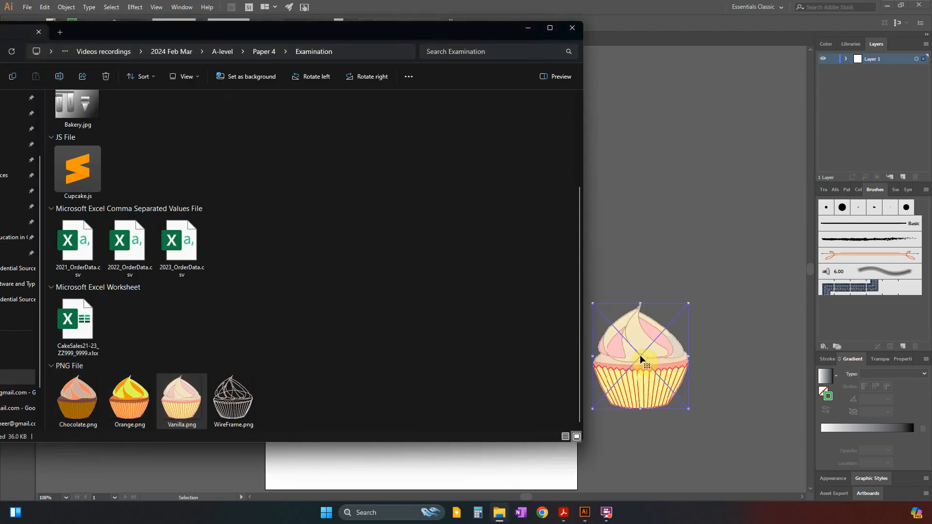
pyautogui.click(527, 31)
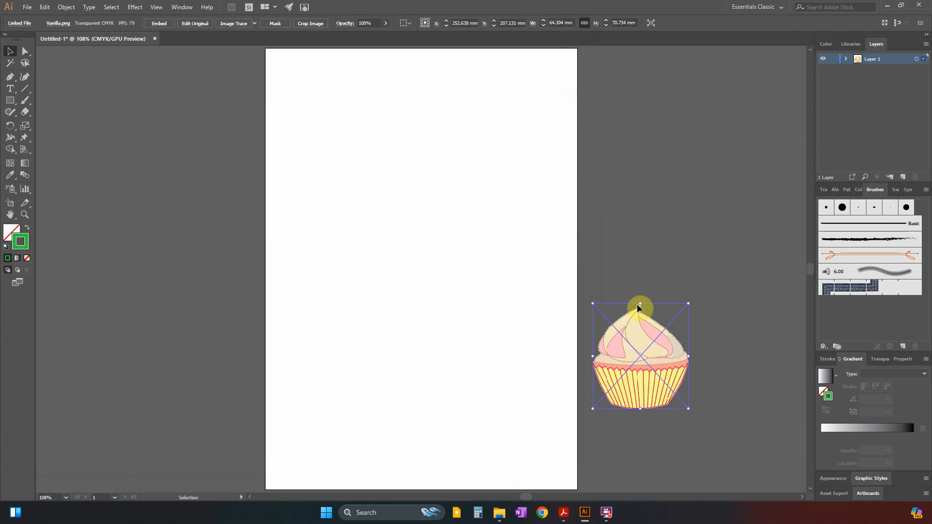
# Enlarge the cupcake image to about 161 x 178 mm and centre it on the artboard.
pyautogui.moveTo(643, 387); pyautogui.dragTo(355, 238)
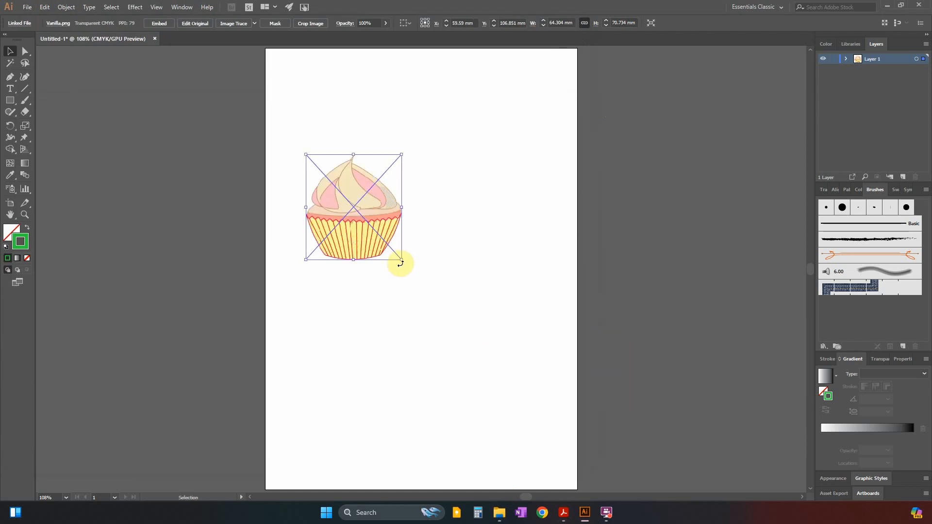
pyautogui.moveTo(401, 263); pyautogui.dragTo(569, 418)
pyautogui.moveTo(497, 345); pyautogui.dragTo(491, 311)
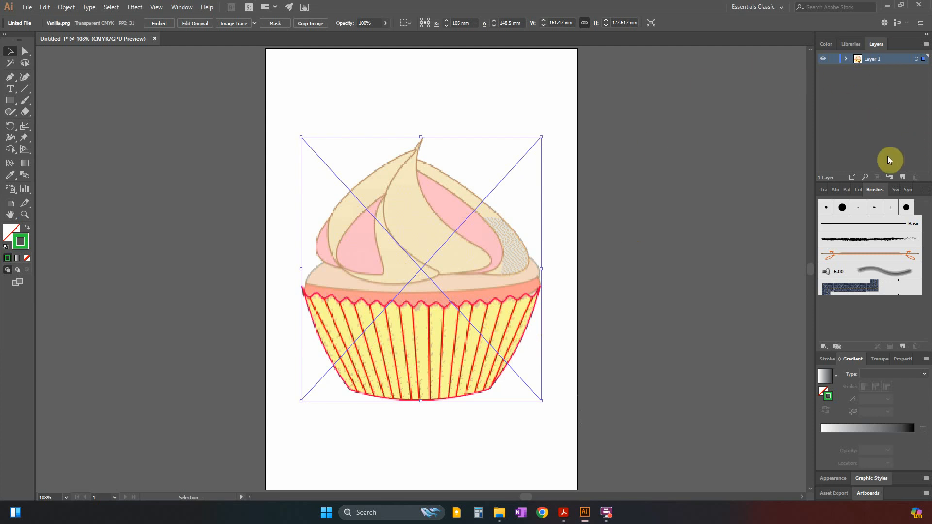
# Lock the layer holding the cupcake image and add a new layer above it.
pyautogui.click(832, 60)
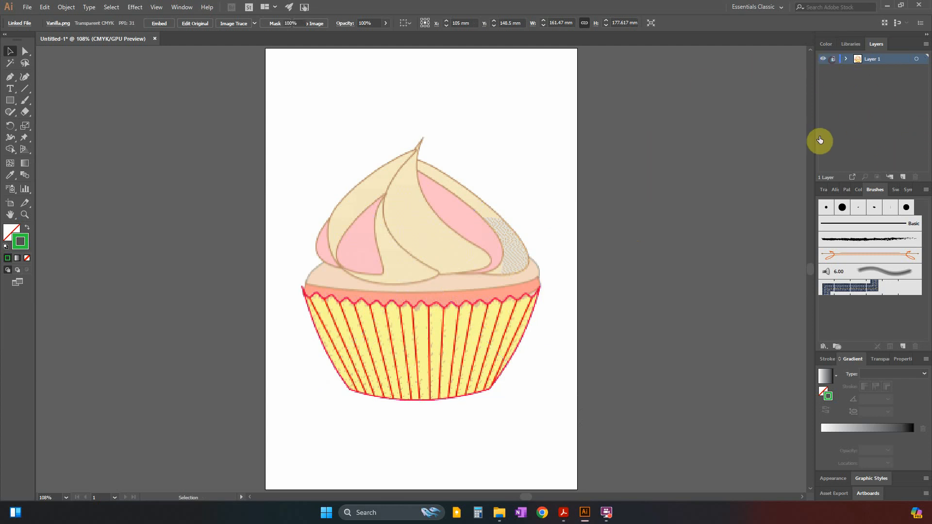
pyautogui.click(904, 178)
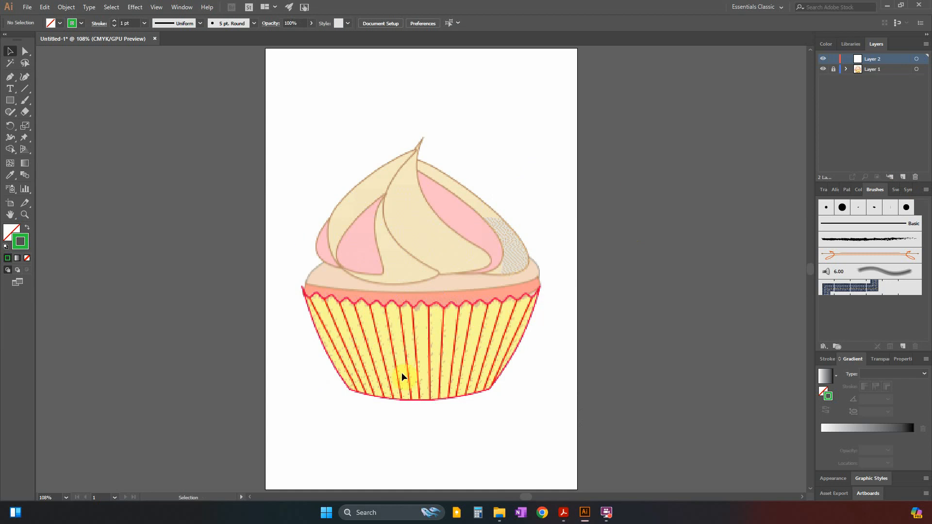
# Start a Pen tool path at the left tip of the cupcake case and curve it to the first scallop peak.
pyautogui.scroll(-1, 401, 372)
pyautogui.hotkey('ctrl', '+')
pyautogui.hotkey('ctrl', '+')
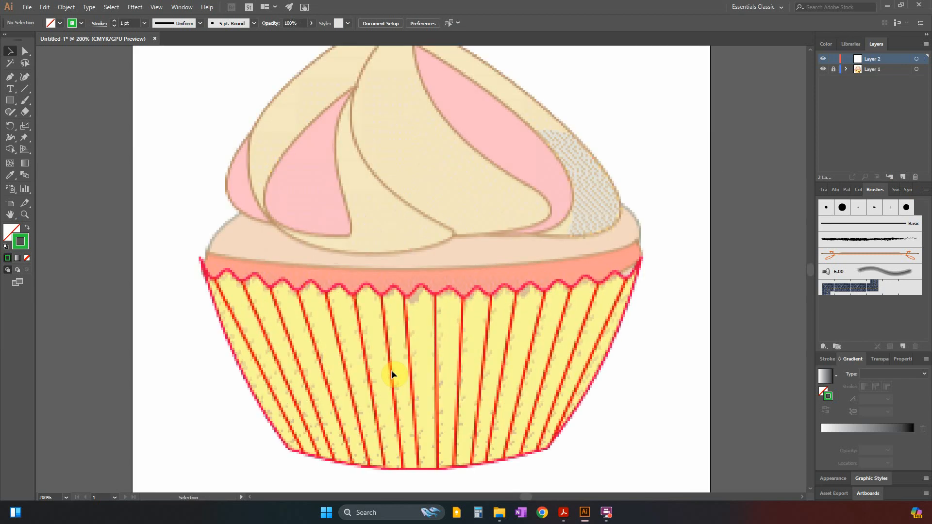
pyautogui.click(11, 79)
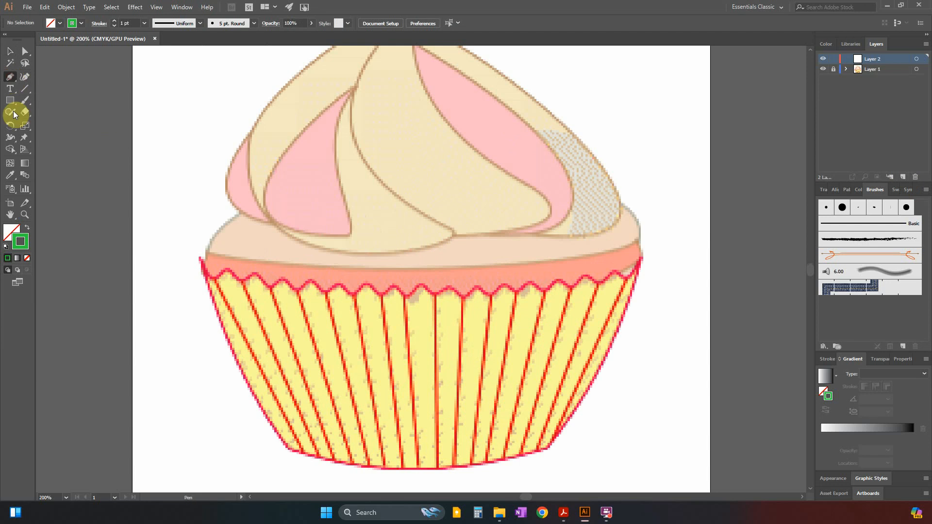
pyautogui.hotkey('ctrl', '+')
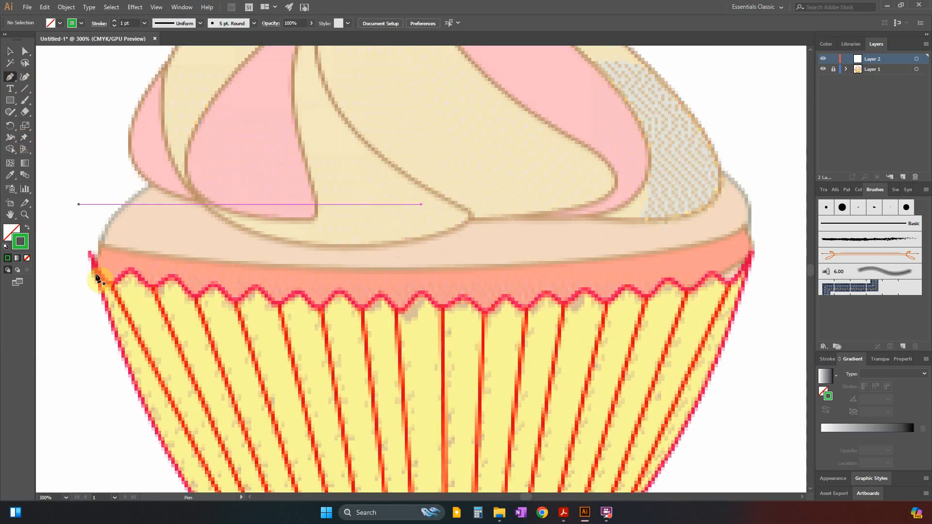
pyautogui.click(89, 253)
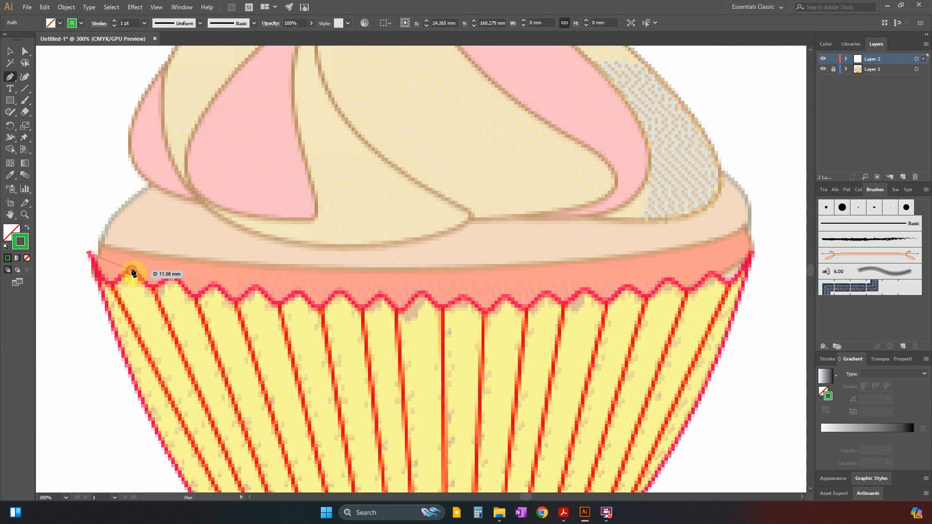
pyautogui.moveTo(194, 236); pyautogui.dragTo(163, 234)
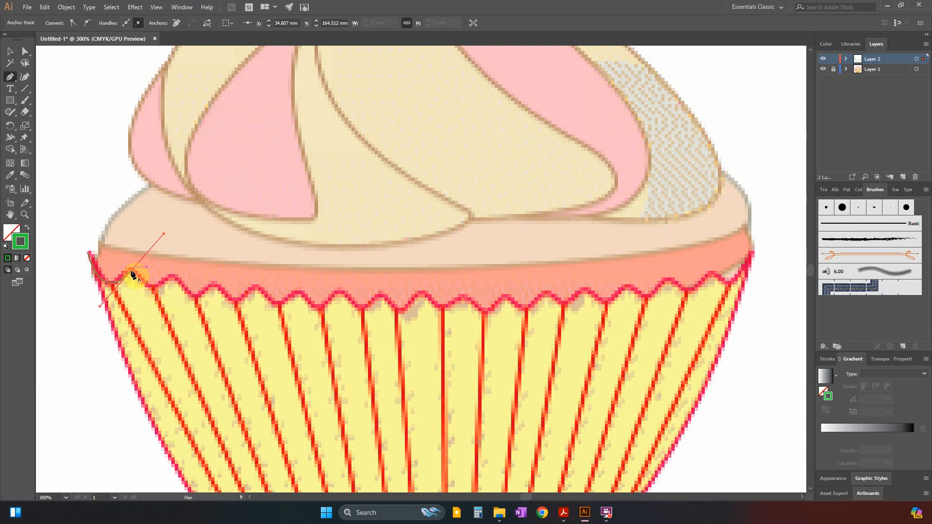
pyautogui.hotkey('ctrl', '+')
pyautogui.hotkey('ctrl', '+')
pyautogui.hotkey('ctrl', '+')
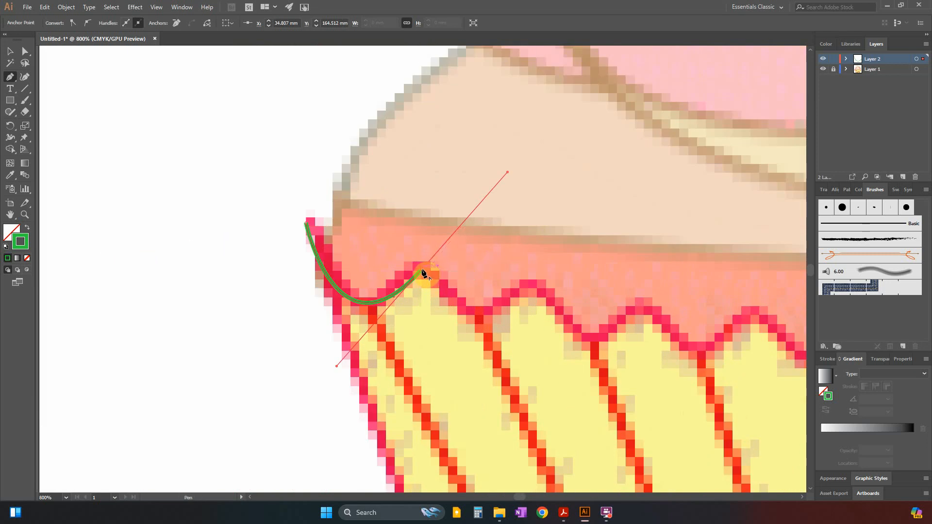
# Continue the curved path along the case's scalloped rim, over the first two peaks and up to the third.
pyautogui.click(422, 270)
pyautogui.moveTo(483, 313); pyautogui.dragTo(503, 302)
pyautogui.hotkey('ctrl', 'z')
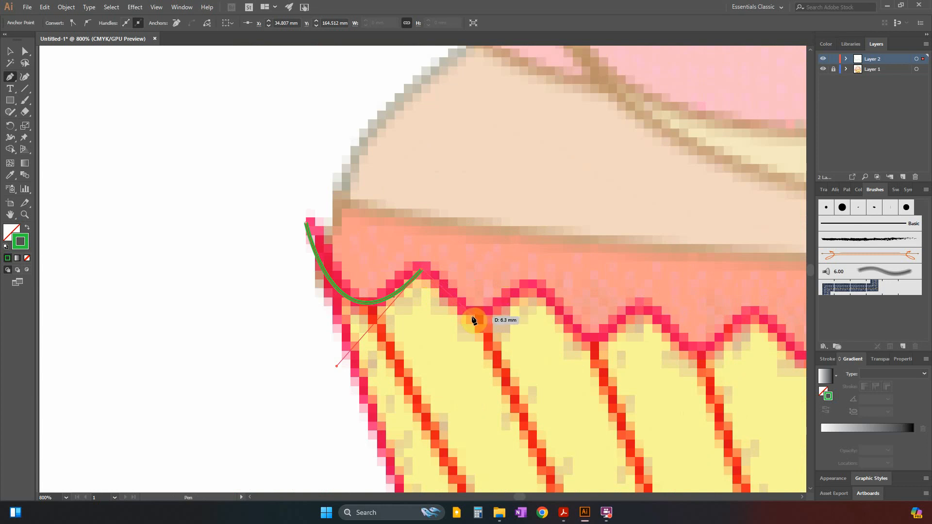
pyautogui.moveTo(468, 311); pyautogui.dragTo(496, 387)
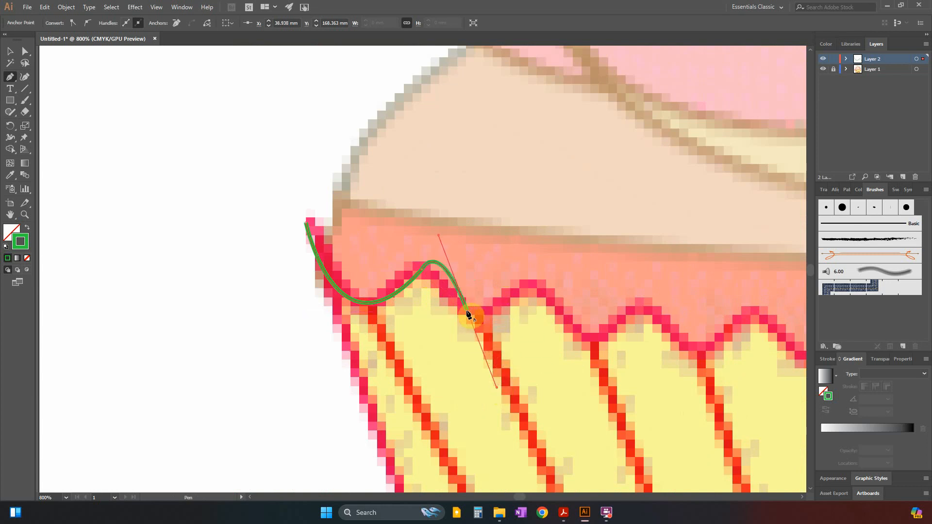
pyautogui.click(468, 313)
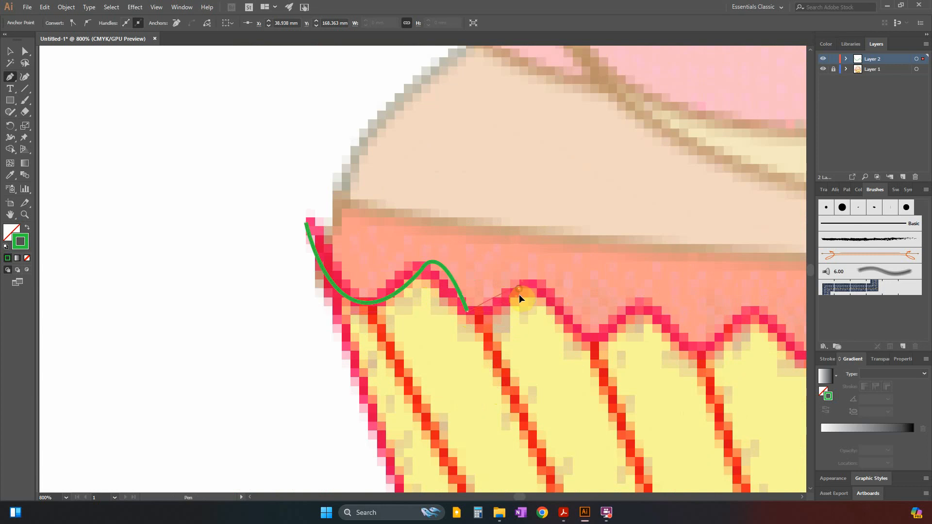
pyautogui.moveTo(519, 294); pyautogui.dragTo(555, 238)
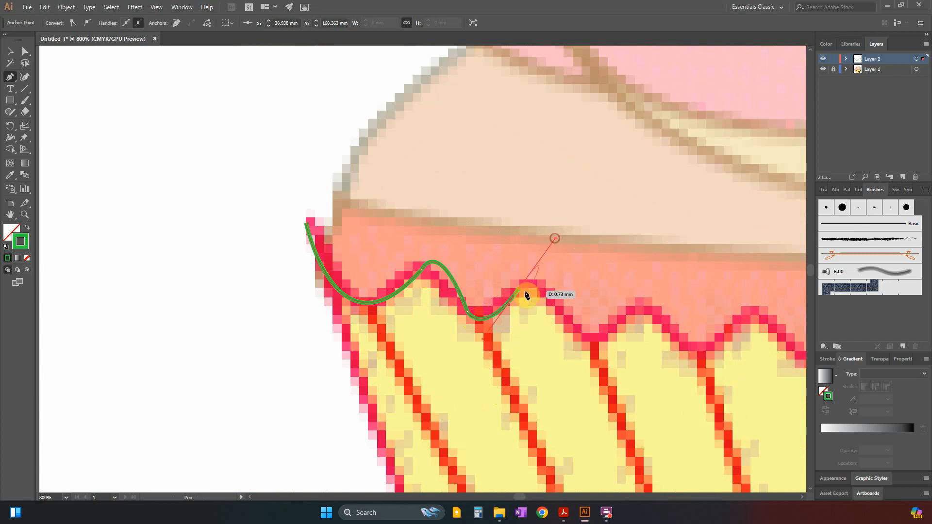
pyautogui.click(519, 294)
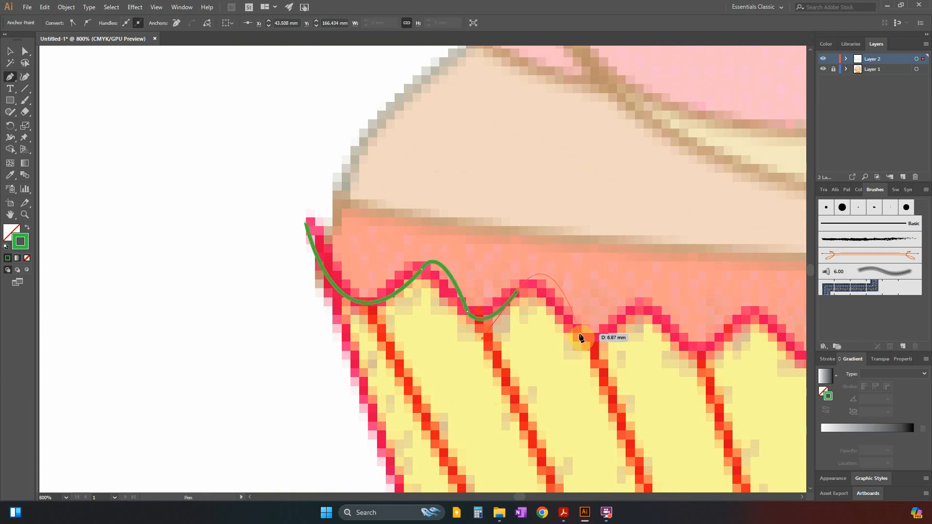
pyautogui.click(577, 334)
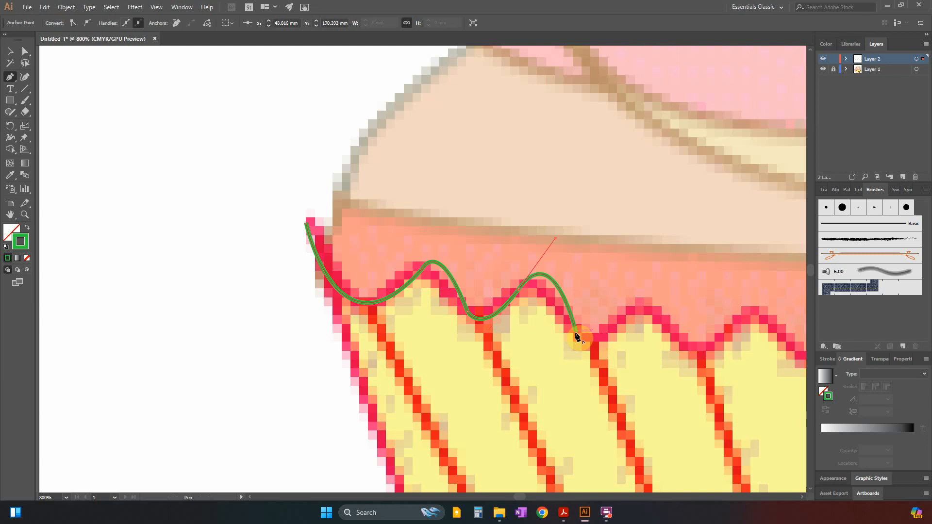
pyautogui.click(576, 333)
pyautogui.moveTo(629, 315); pyautogui.dragTo(652, 264)
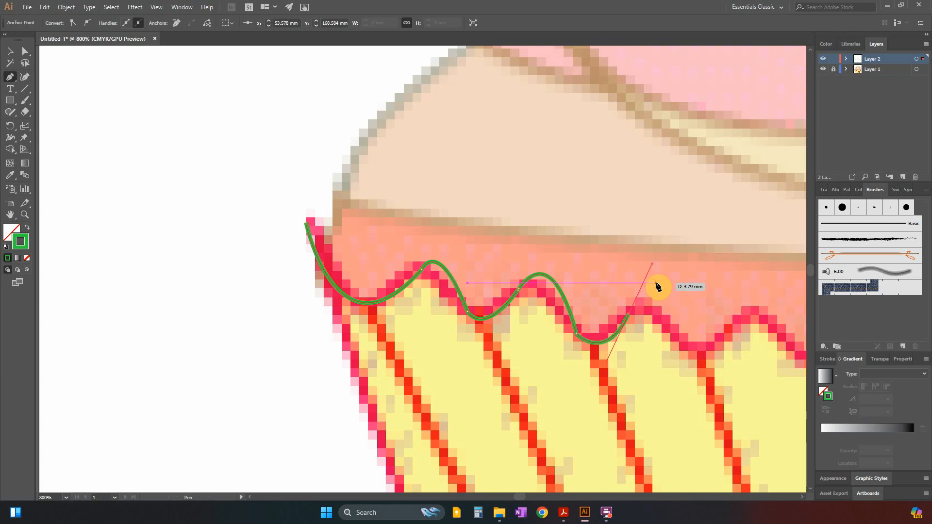
# Delete the traced rim path entirely and fit the whole artboard in view.
pyautogui.press('Delete')
pyautogui.press('Delete')
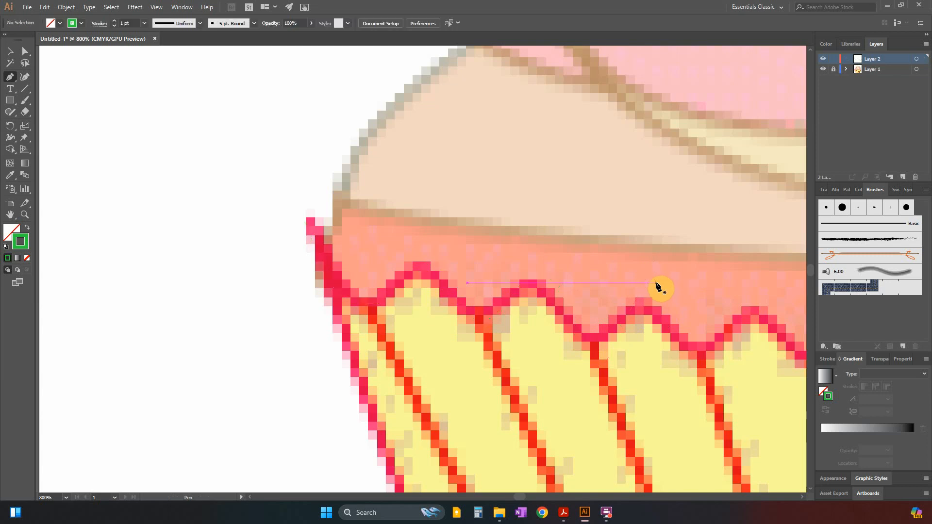
pyautogui.hotkey('ctrl', '0')
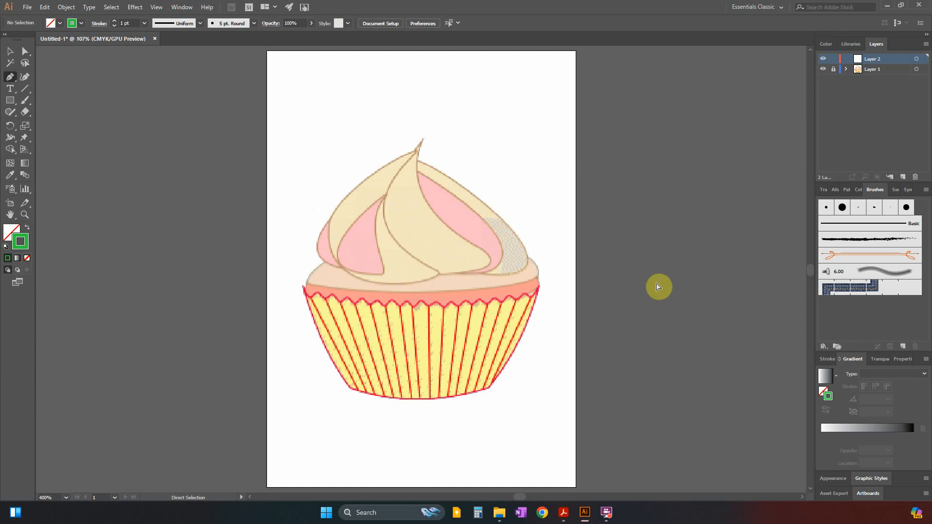
# Draw a Pen tool curve about 161 mm wide from the left tip of the case rim to its right tip, bowing along the scallops.
pyautogui.hotkey('ctrl', '=')
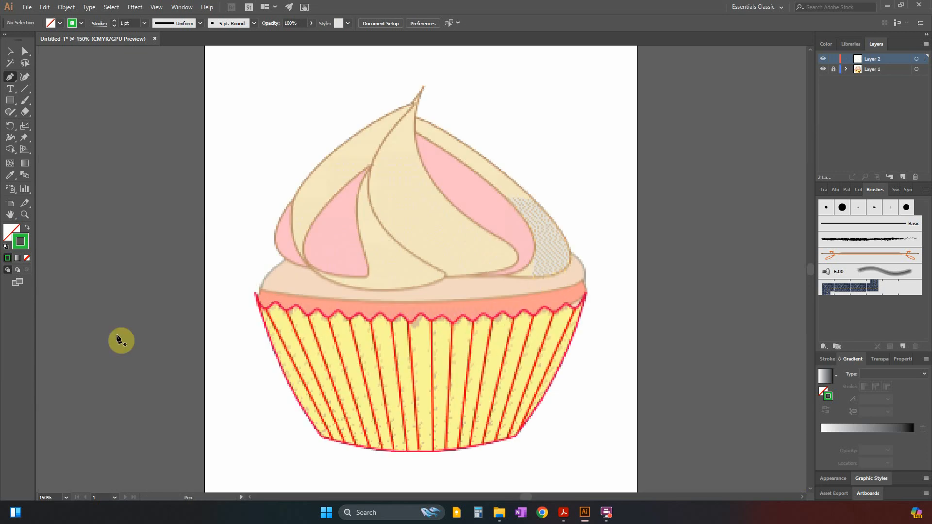
pyautogui.click(255, 294)
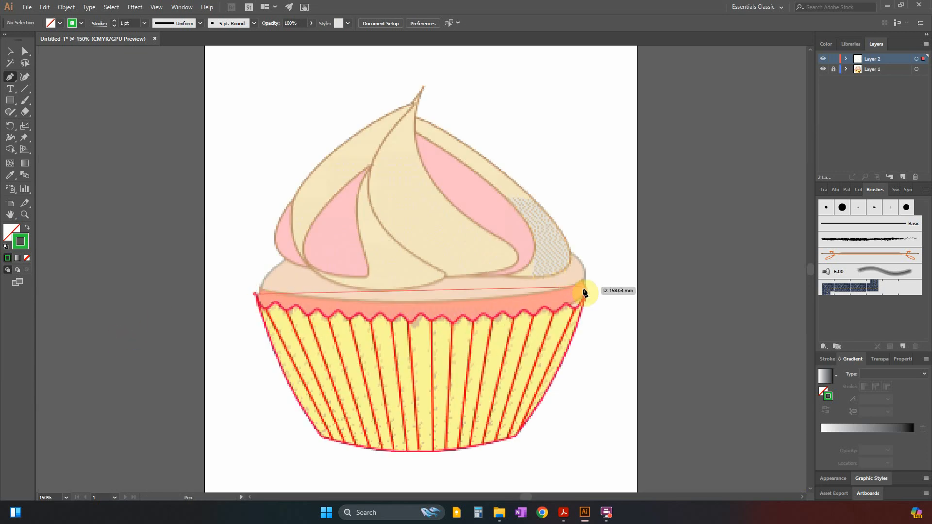
pyautogui.click(586, 294)
pyautogui.moveTo(591, 297); pyautogui.dragTo(774, 233)
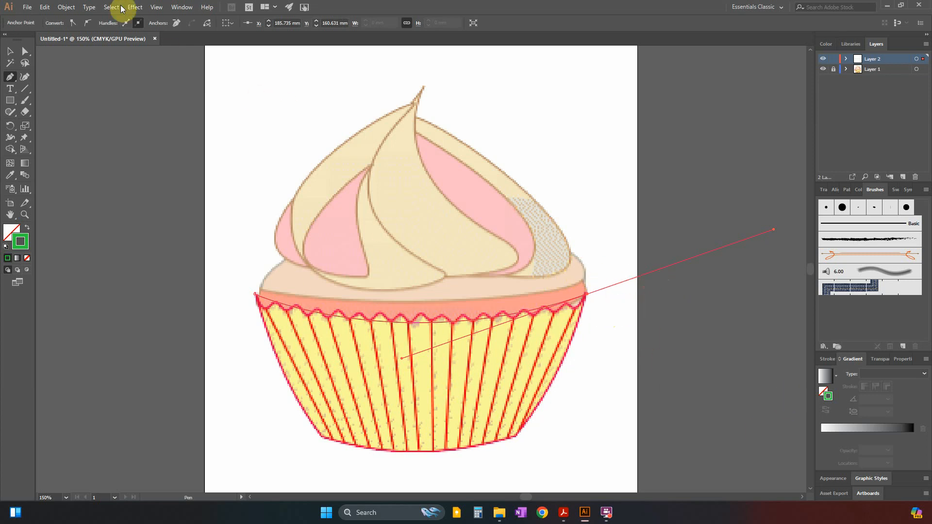
# Start a Zig Zag effect on the rim curve with the preview on and smooth points.
pyautogui.click(134, 7)
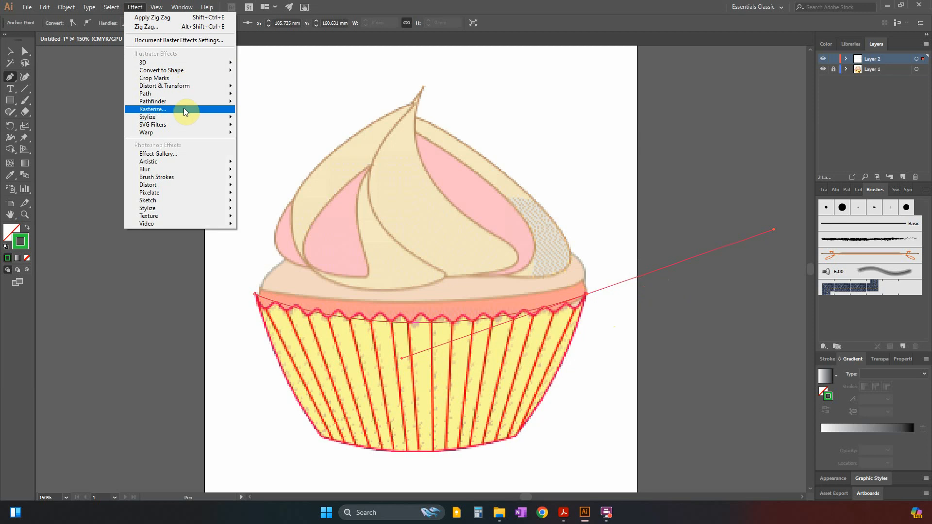
pyautogui.moveTo(188, 87)
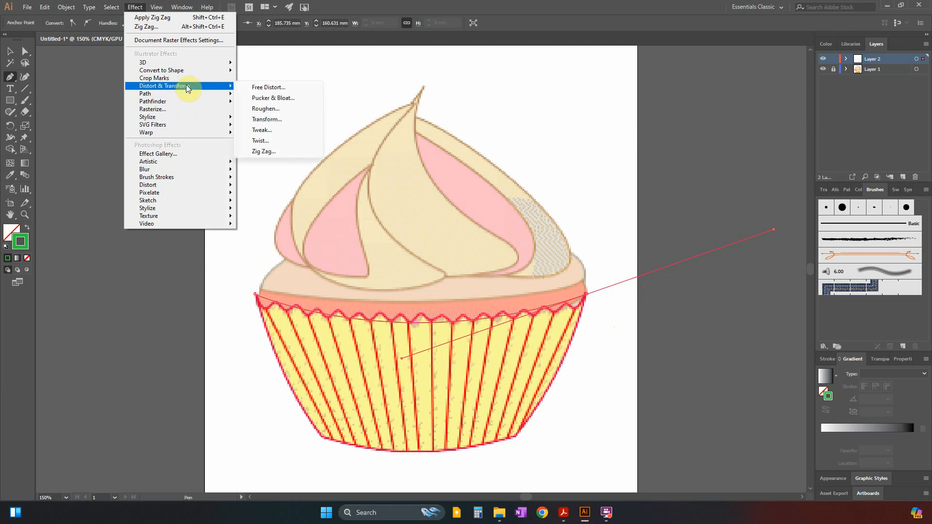
pyautogui.click(263, 152)
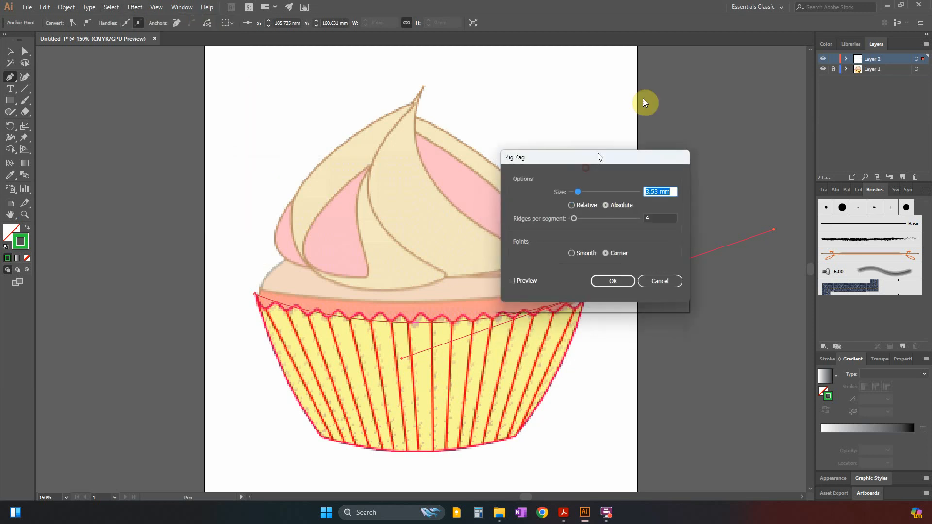
pyautogui.moveTo(600, 157); pyautogui.dragTo(666, 68)
pyautogui.click(578, 193)
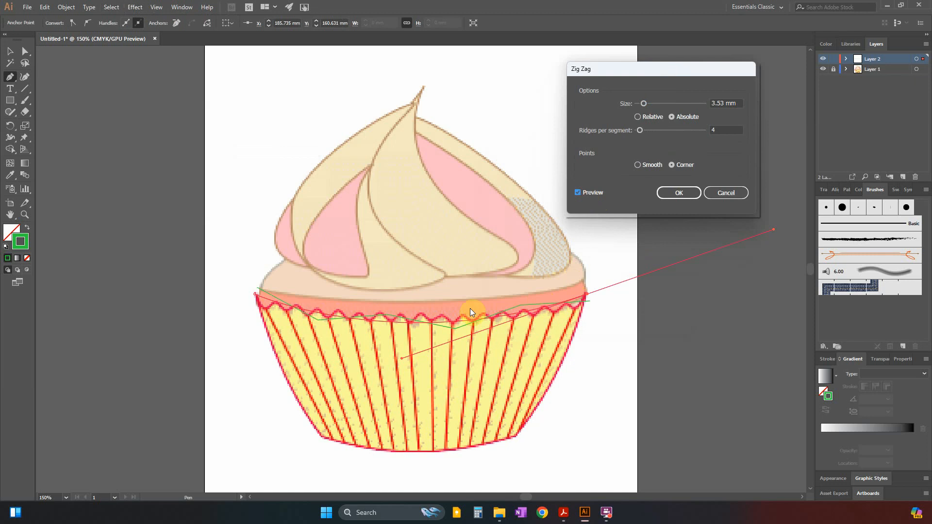
pyautogui.click(638, 166)
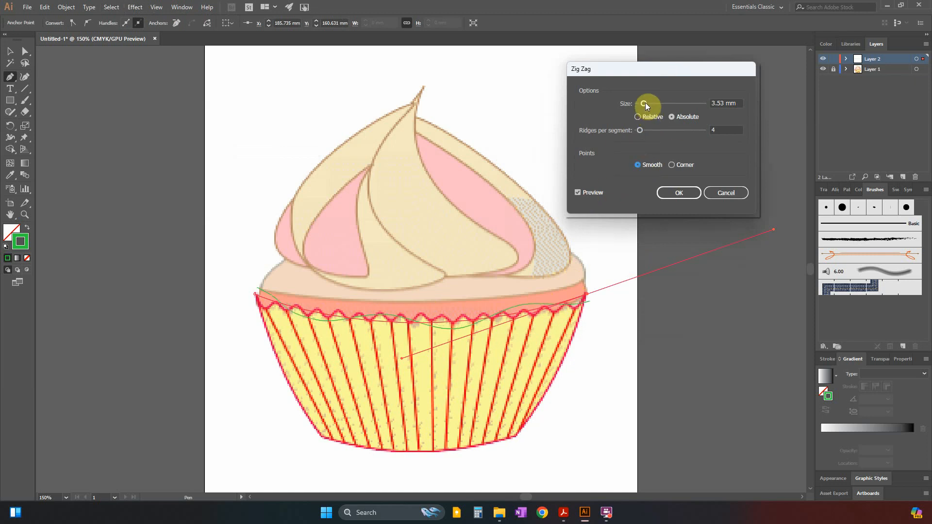
# Apply the Zig Zag effect with 36 ridges per segment and an absolute size of 2 mm.
pyautogui.click(646, 130)
pyautogui.moveTo(647, 133); pyautogui.dragTo(657, 132)
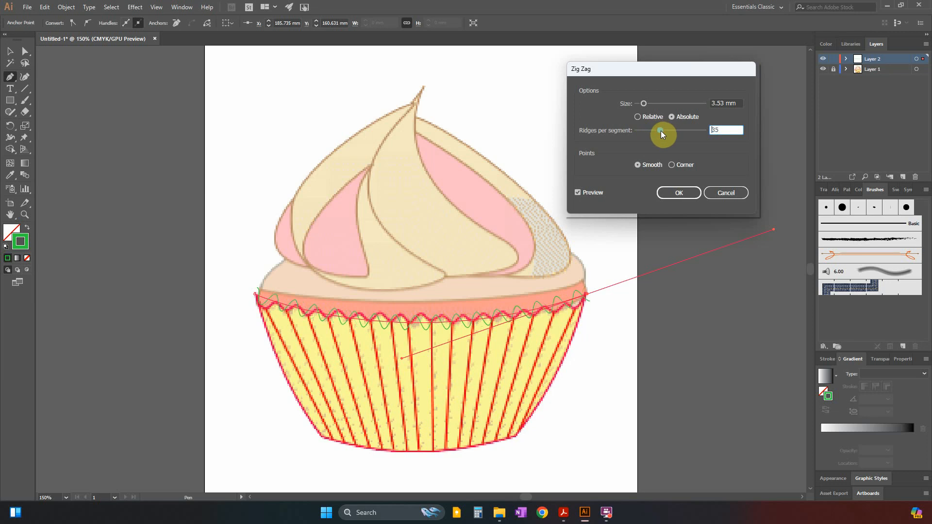
pyautogui.moveTo(662, 132); pyautogui.dragTo(661, 134)
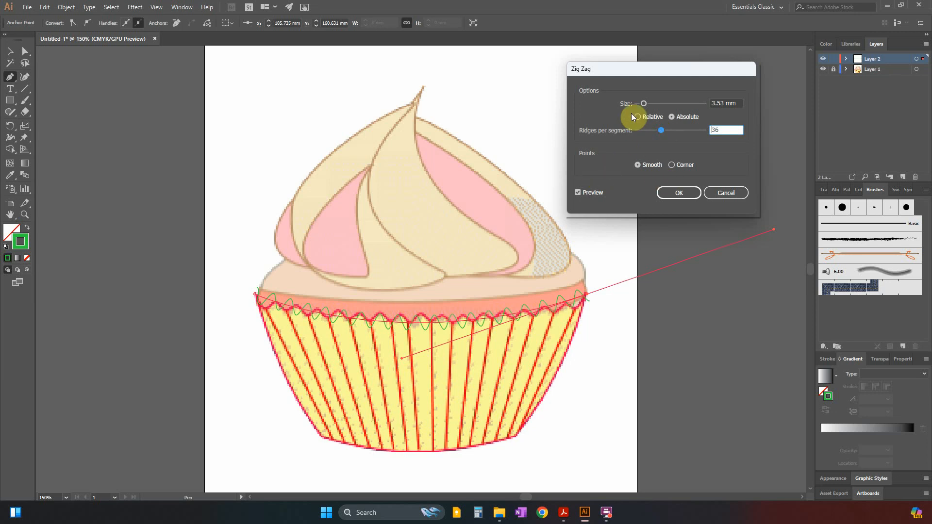
pyautogui.click(643, 104)
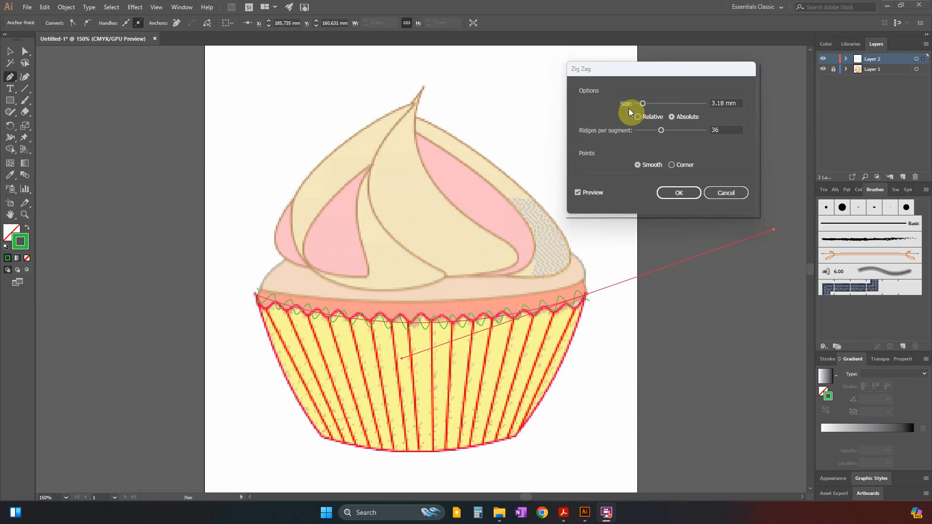
pyautogui.click(642, 104)
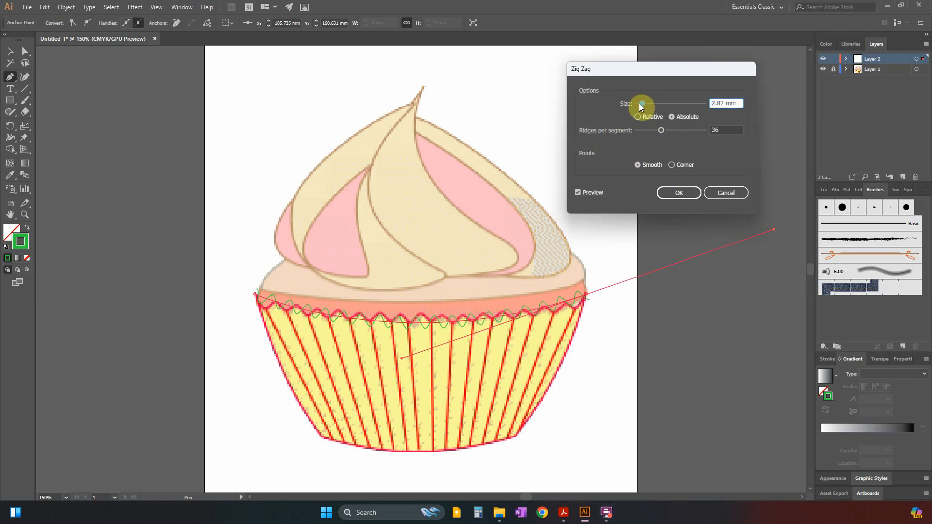
pyautogui.moveTo(640, 104); pyautogui.dragTo(642, 104)
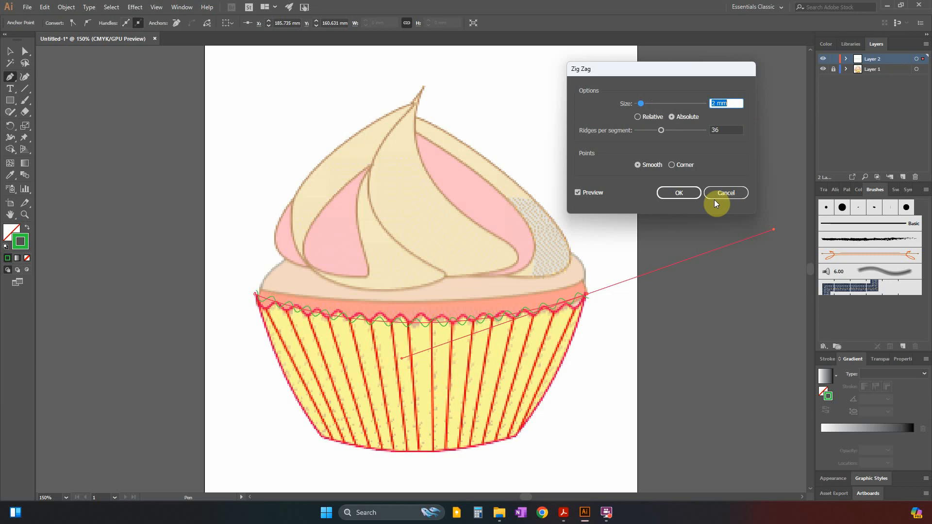
pyautogui.click(688, 195)
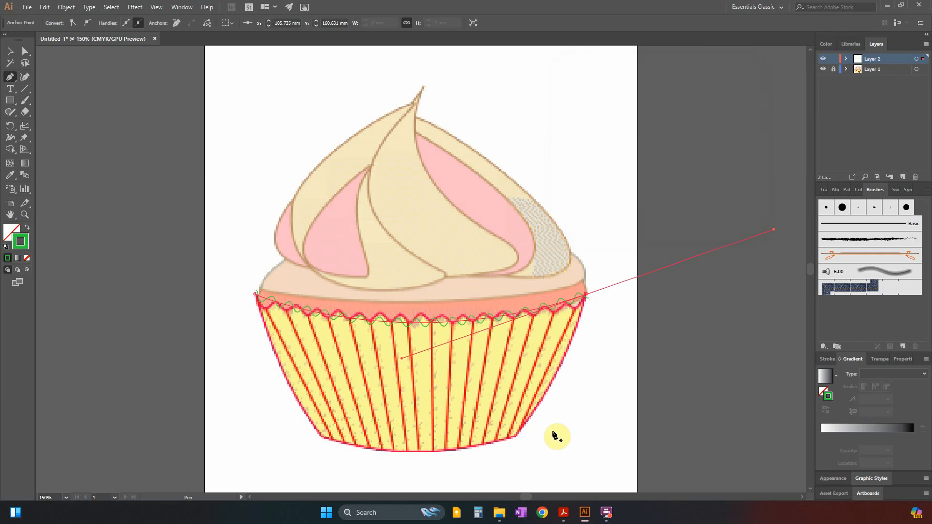
# Unlock Layer 1 and reduce the opacity of the cupcake reference image to 28%.
pyautogui.scroll(-2, 374, 292)
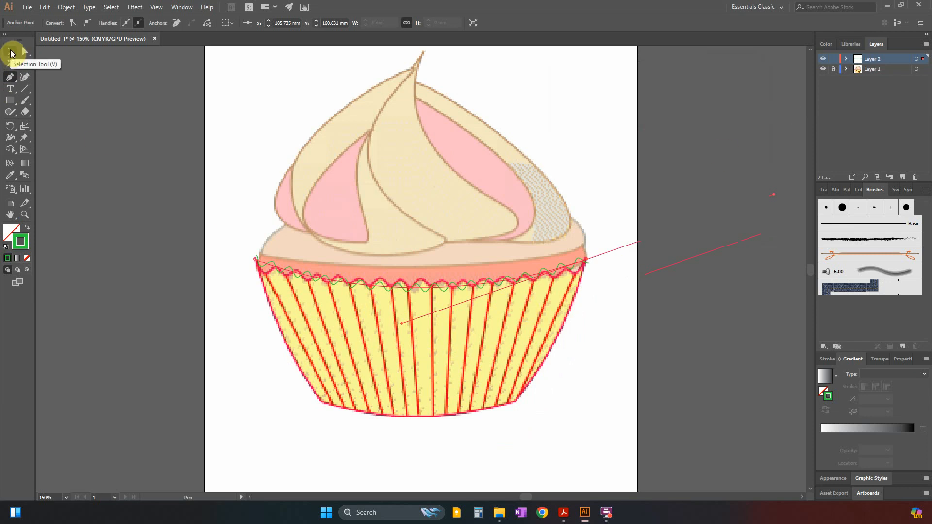
pyautogui.click(11, 52)
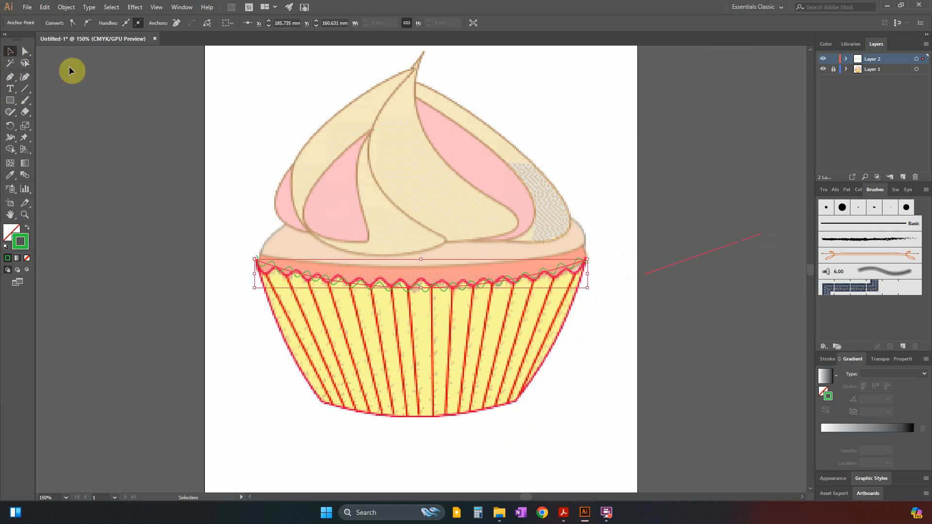
pyautogui.click(877, 71)
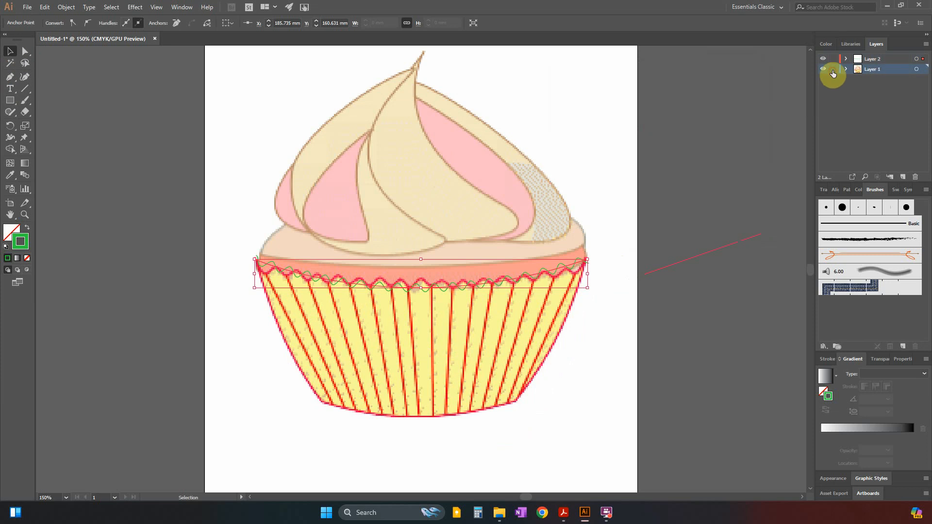
pyautogui.click(524, 186)
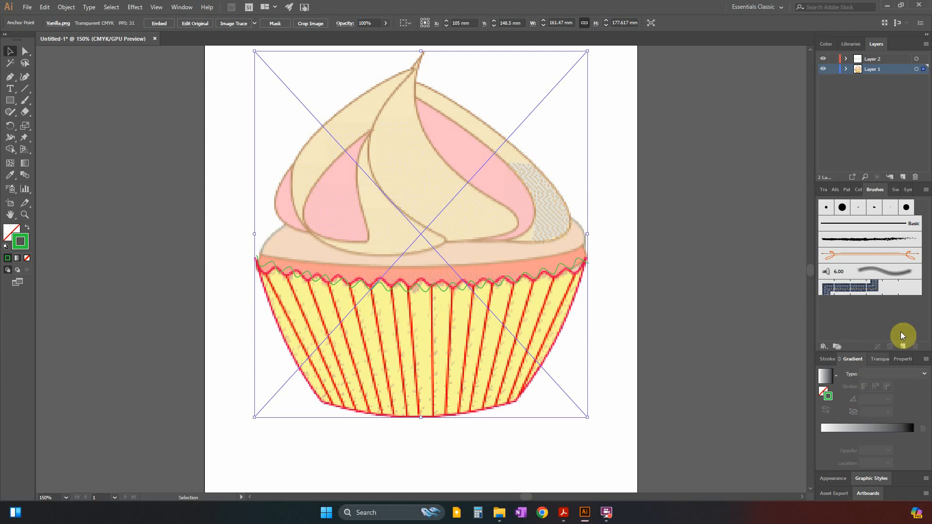
pyautogui.click(881, 360)
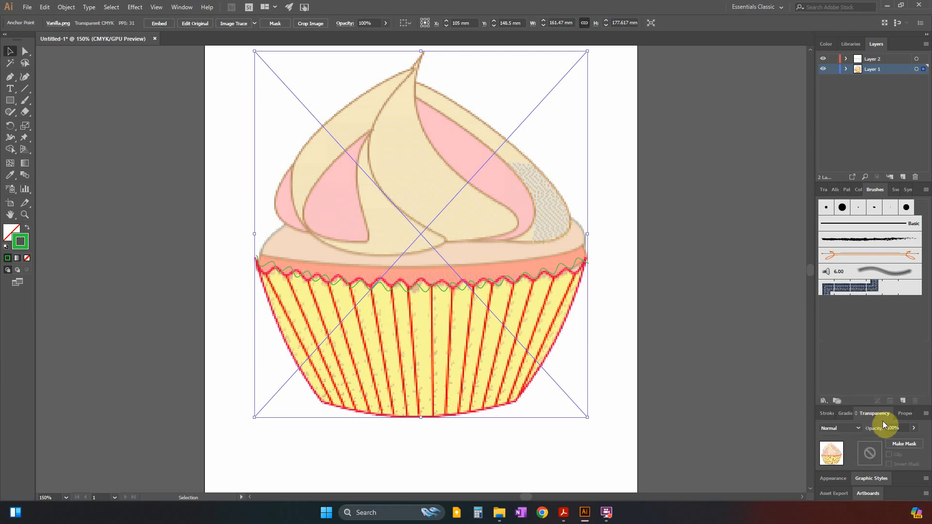
pyautogui.click(182, 7)
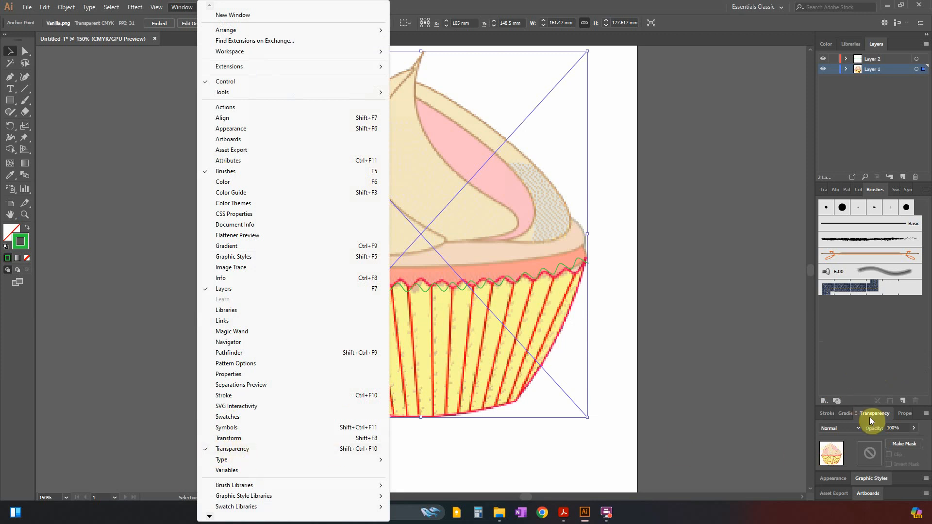
pyautogui.click(913, 429)
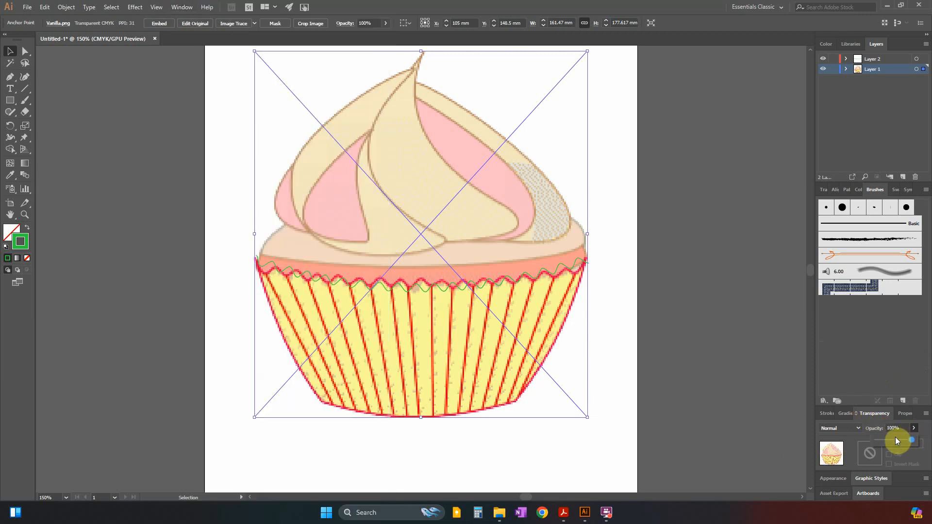
pyautogui.moveTo(889, 439); pyautogui.dragTo(886, 442)
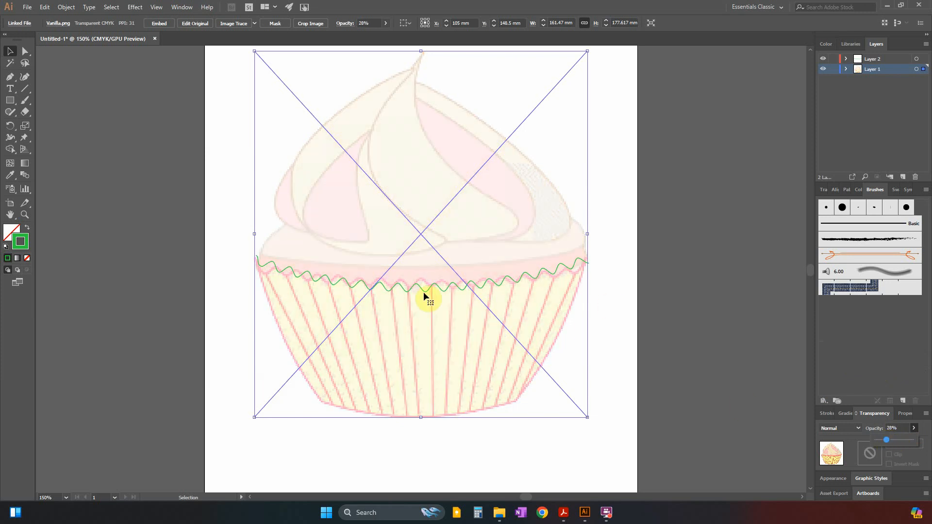
pyautogui.click(666, 293)
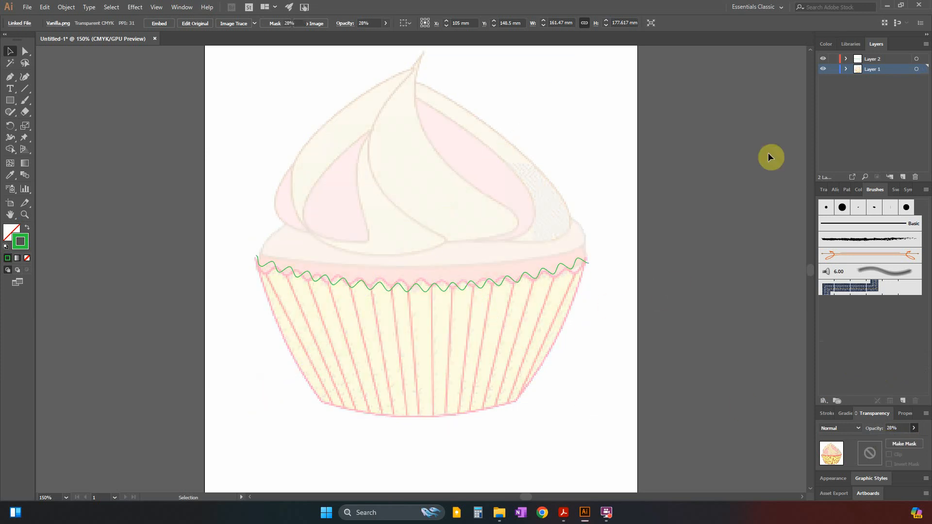
# Relock Layer 1 and lock the zig-zag rim path inside Layer 2.
pyautogui.click(835, 69)
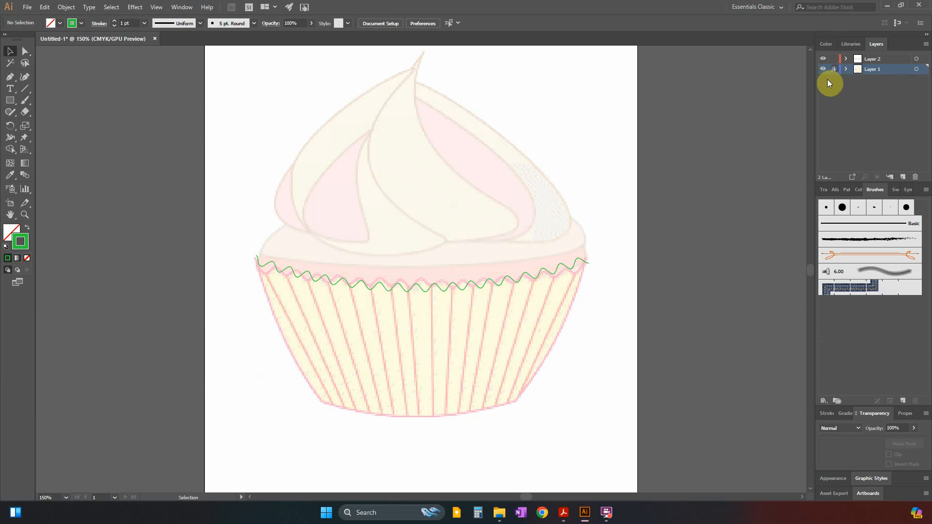
pyautogui.click(868, 59)
pyautogui.click(409, 291)
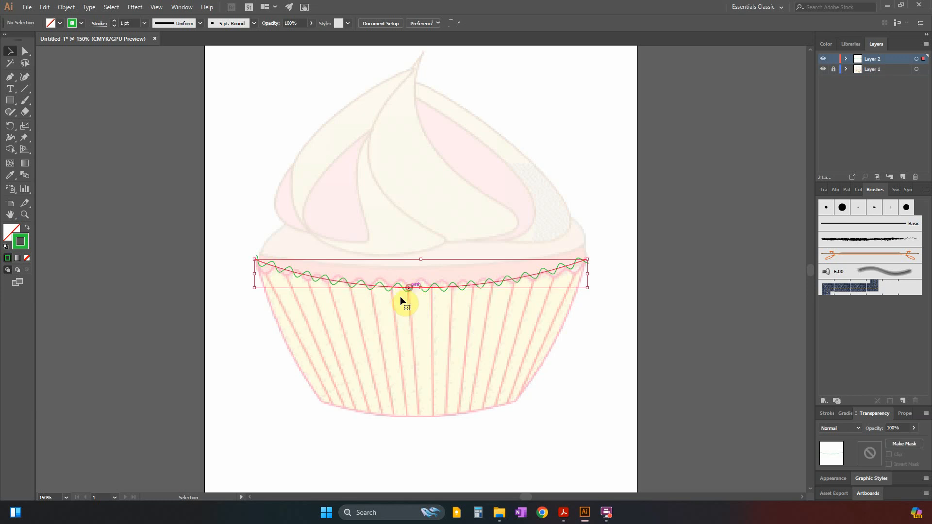
pyautogui.click(10, 77)
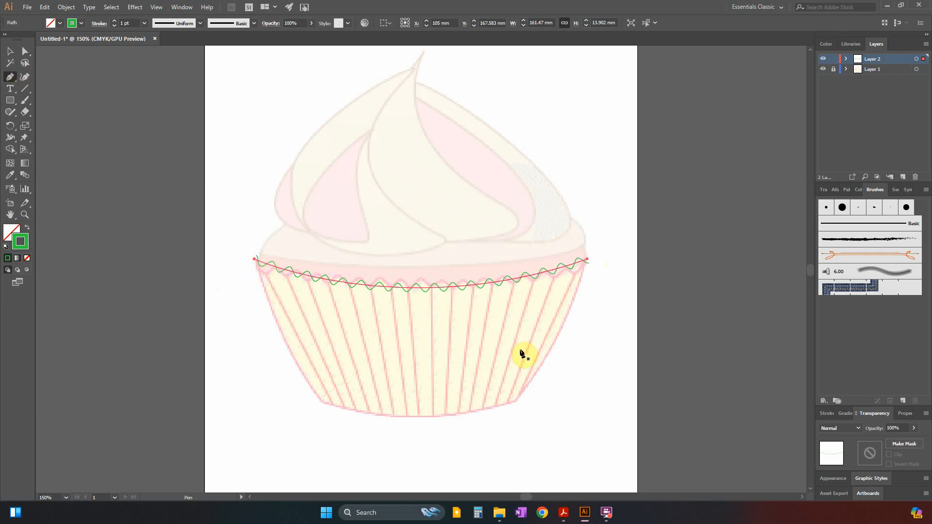
pyautogui.click(846, 59)
pyautogui.click(834, 70)
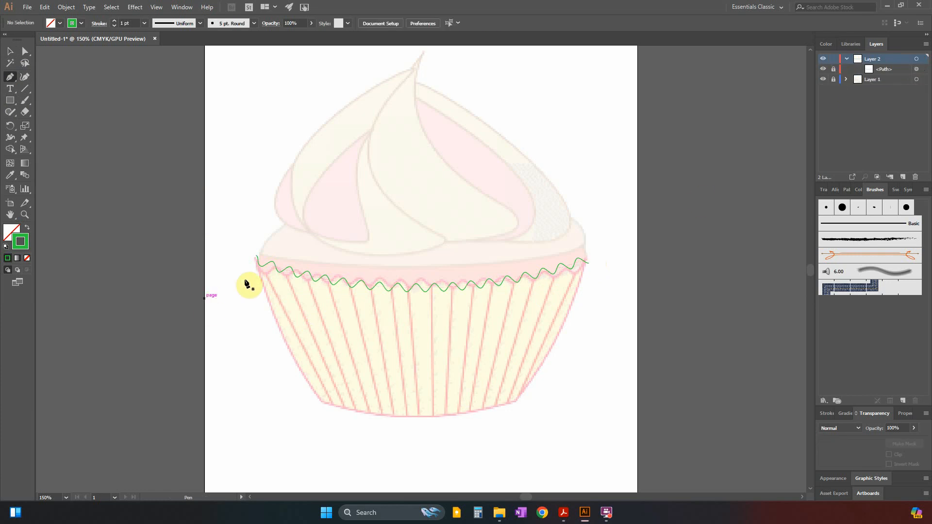
# Start a Pen tool path at the case's left tip and curve it down the left side to a corner point at the base.
pyautogui.click(256, 256)
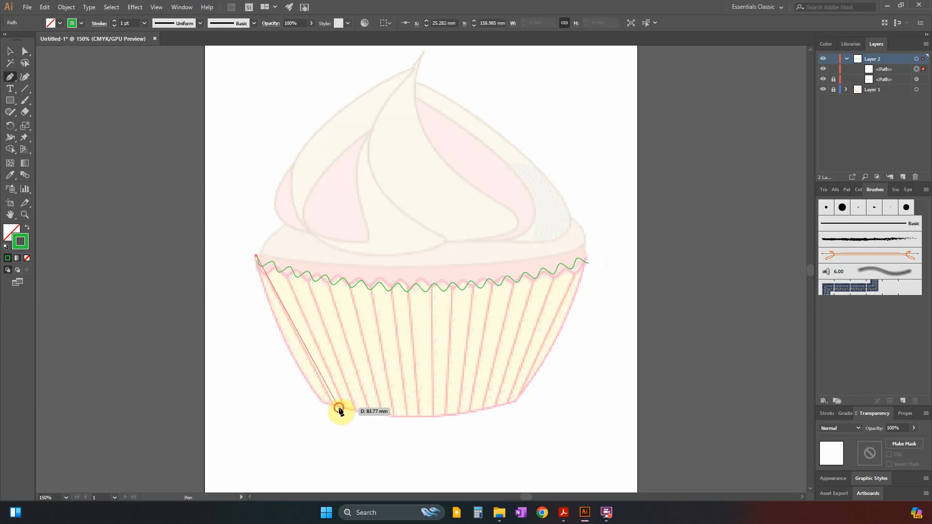
pyautogui.moveTo(339, 408); pyautogui.dragTo(393, 416)
pyautogui.hotkey('ctrl', 'z')
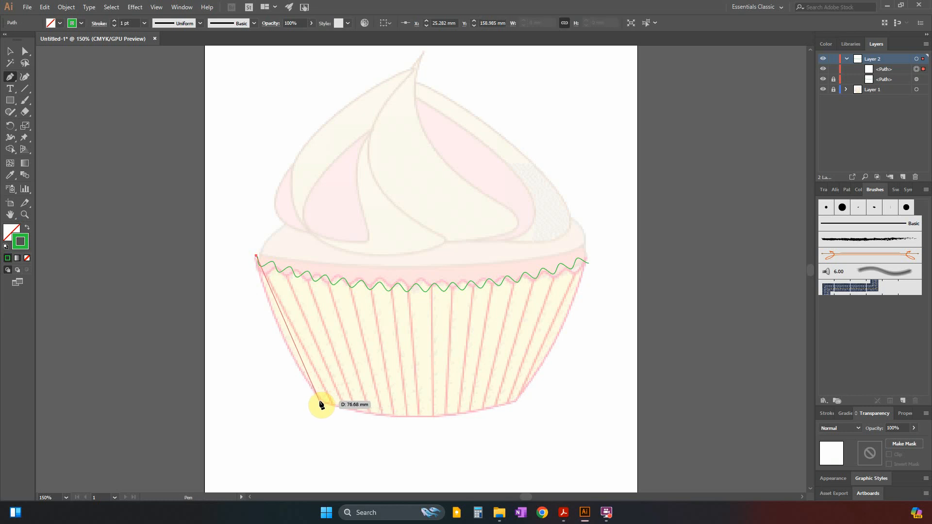
pyautogui.moveTo(320, 401); pyautogui.dragTo(367, 455)
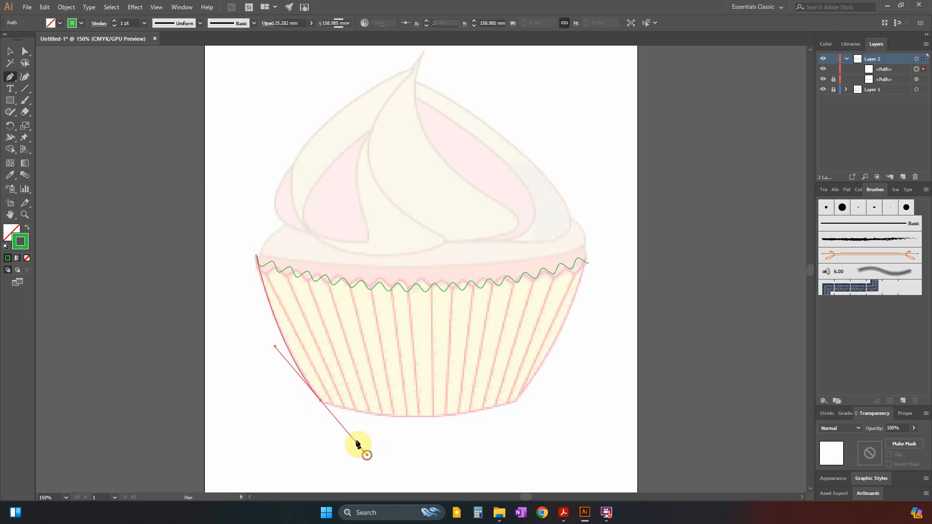
pyautogui.click(320, 401)
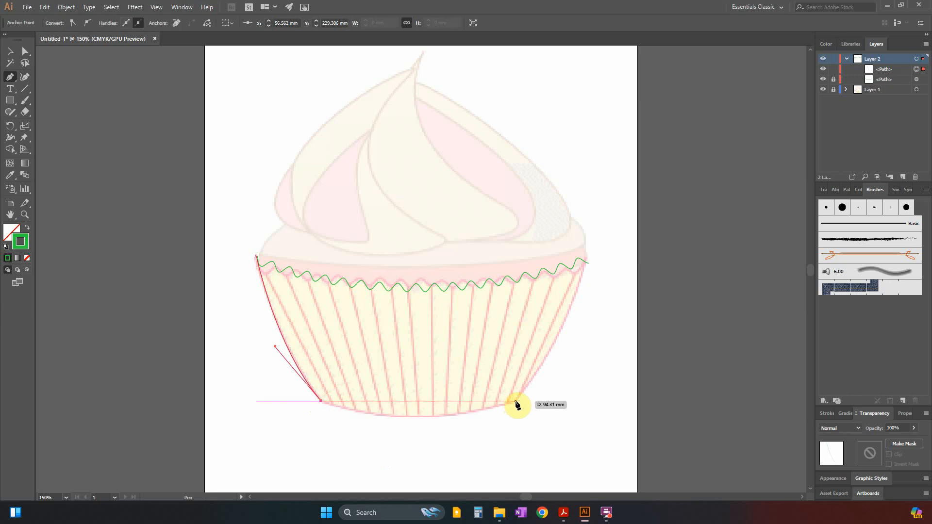
# Continue the case outline with a curve about 94 mm wide along the base and another up the right side to the rim's right end.
pyautogui.moveTo(516, 401); pyautogui.dragTo(634, 368)
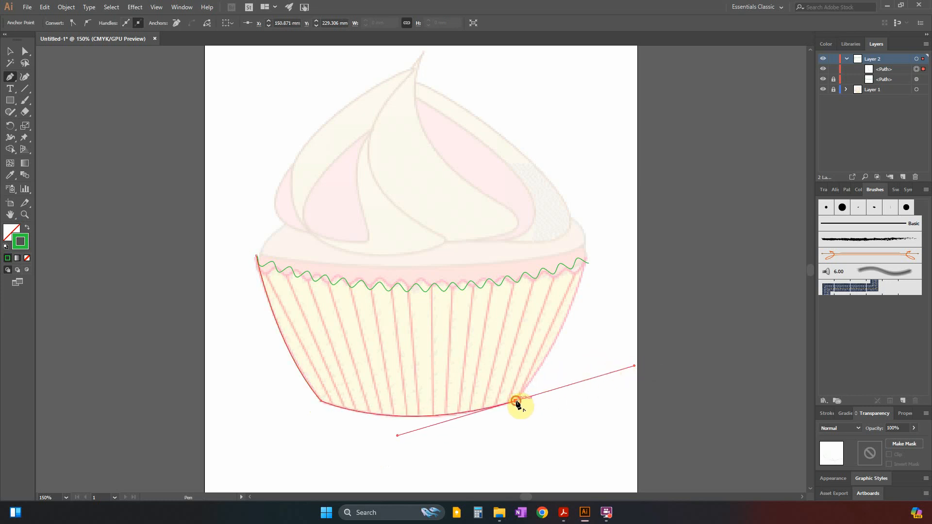
pyautogui.click(517, 402)
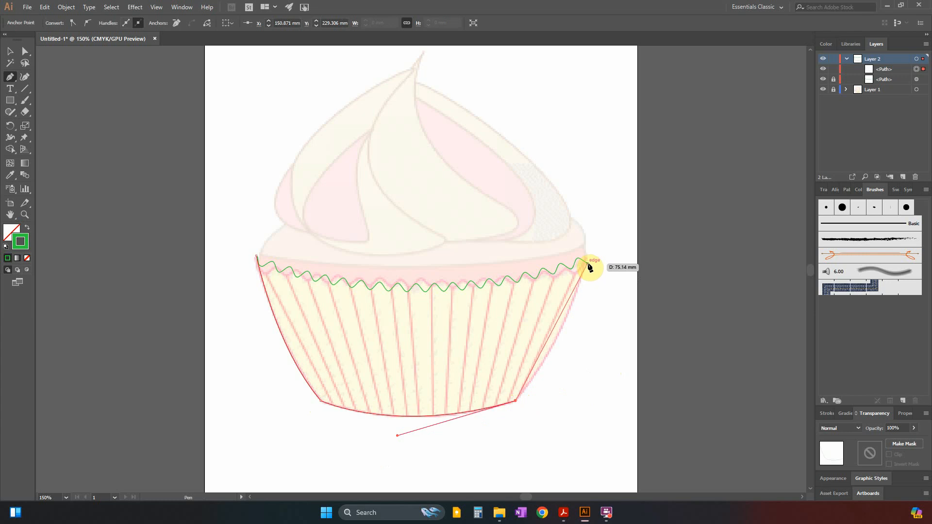
pyautogui.moveTo(588, 263); pyautogui.dragTo(606, 194)
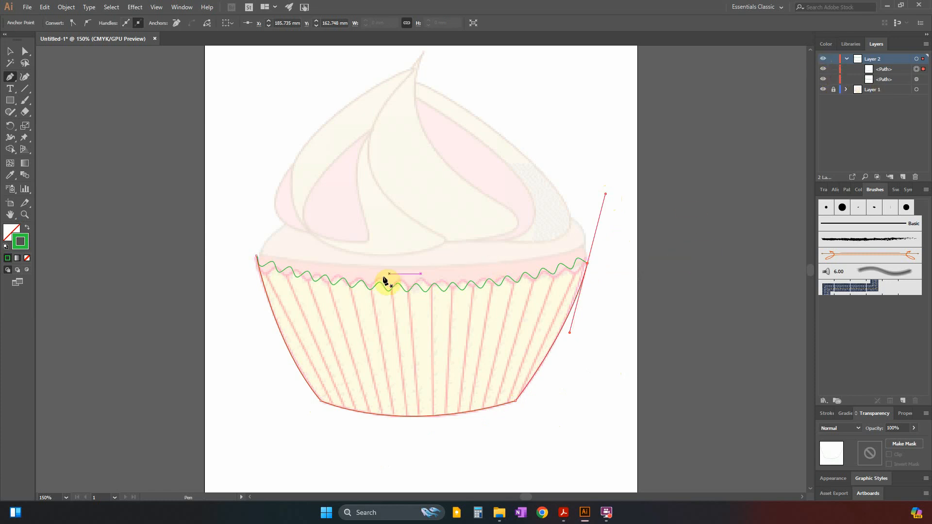
# Select the zig-zag rim and the case outline, expand their appearance and join them into one closed path.
pyautogui.click(10, 50)
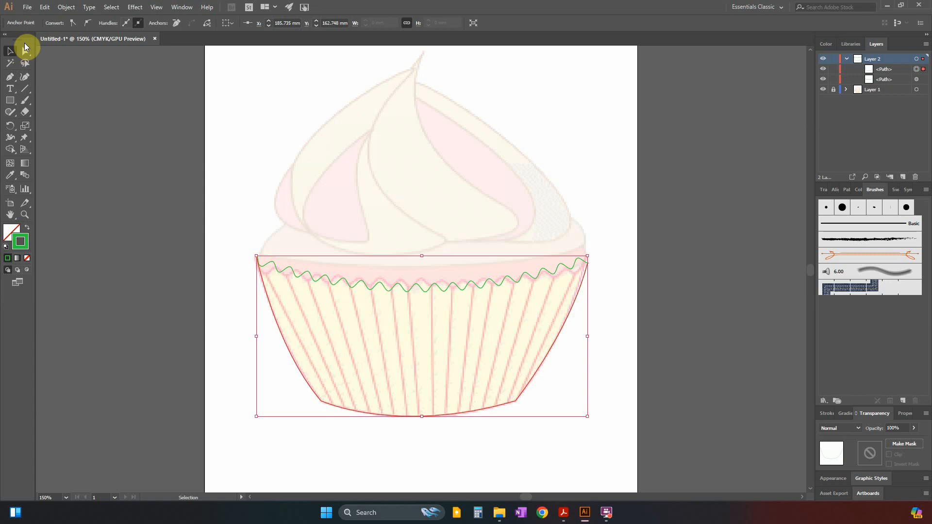
pyautogui.moveTo(133, 173); pyautogui.dragTo(633, 462)
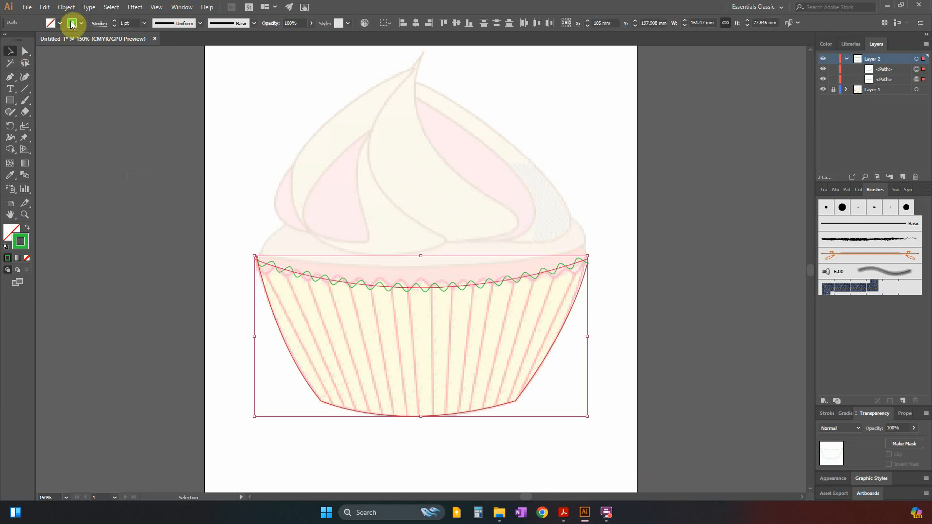
pyautogui.click(44, 7)
pyautogui.click(67, 8)
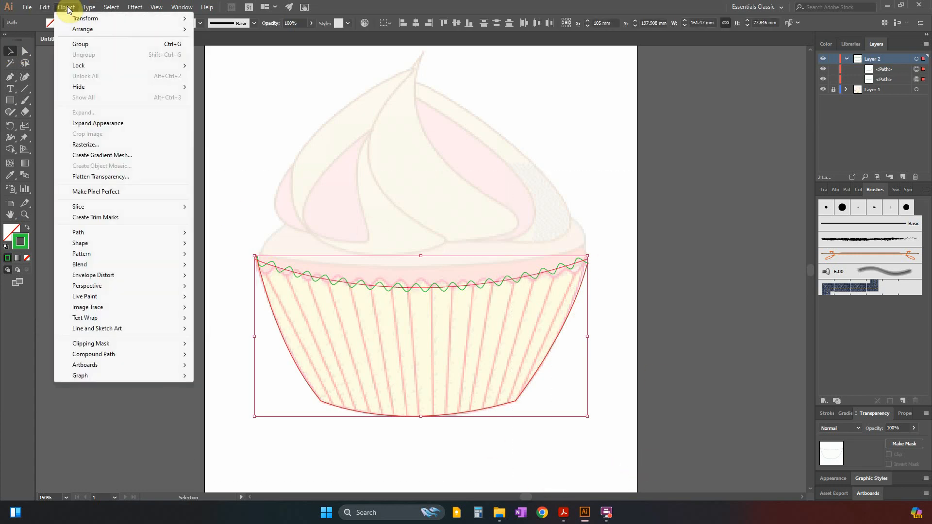
pyautogui.click(104, 123)
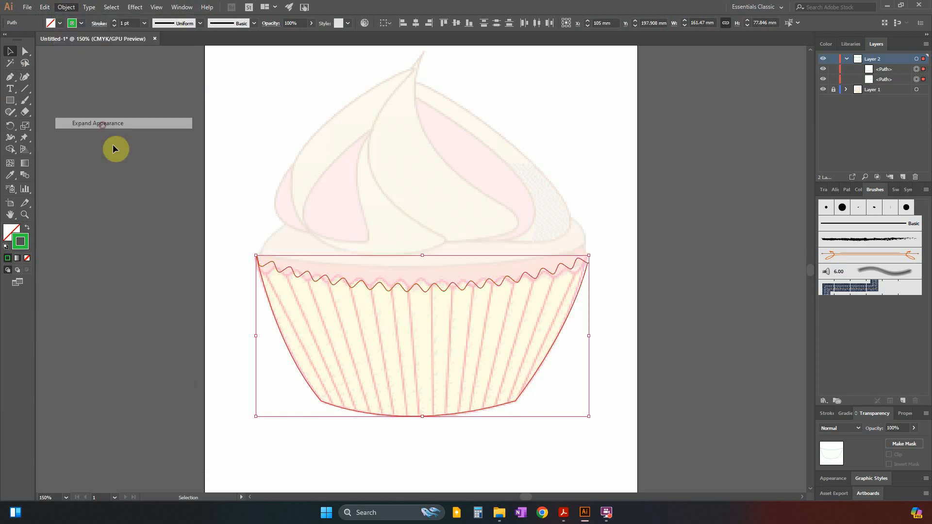
pyautogui.rightClick(361, 282)
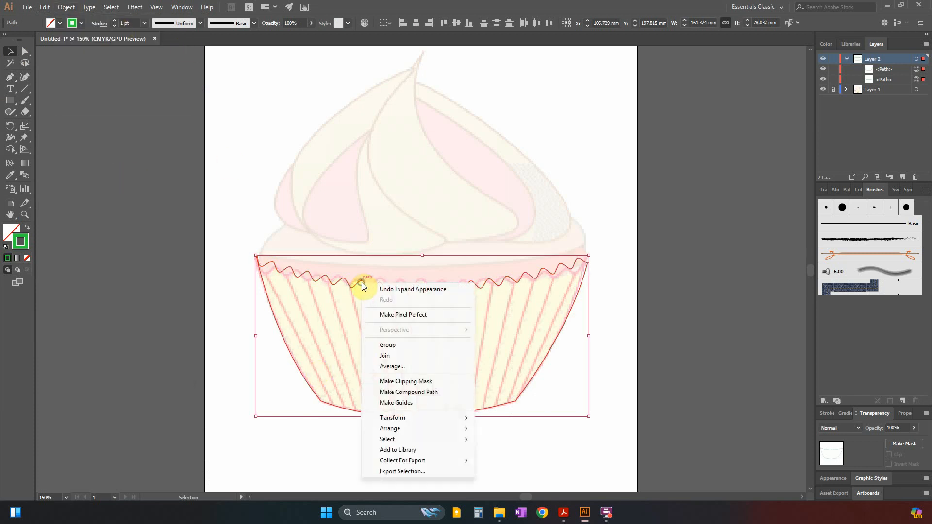
pyautogui.click(402, 359)
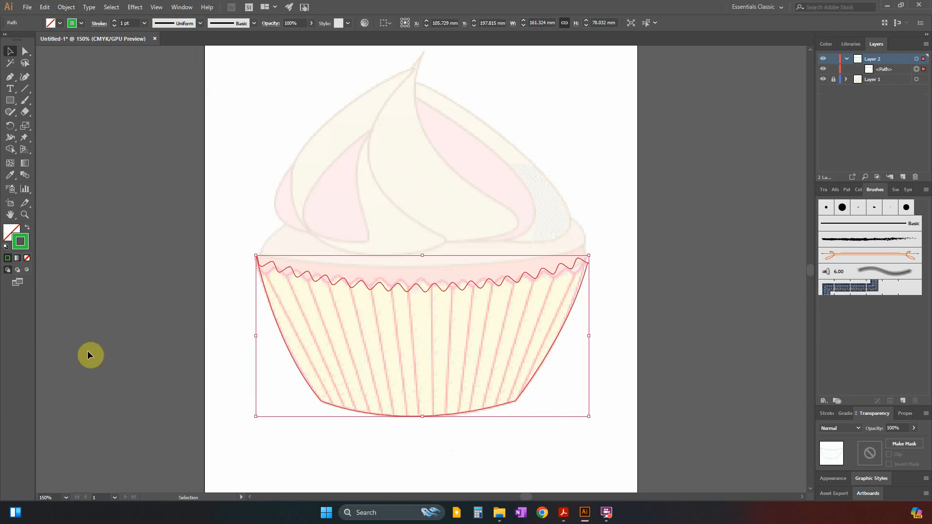
# Fill the joined case shape with solid green, then try moving it aside and undo the move.
pyautogui.click(11, 236)
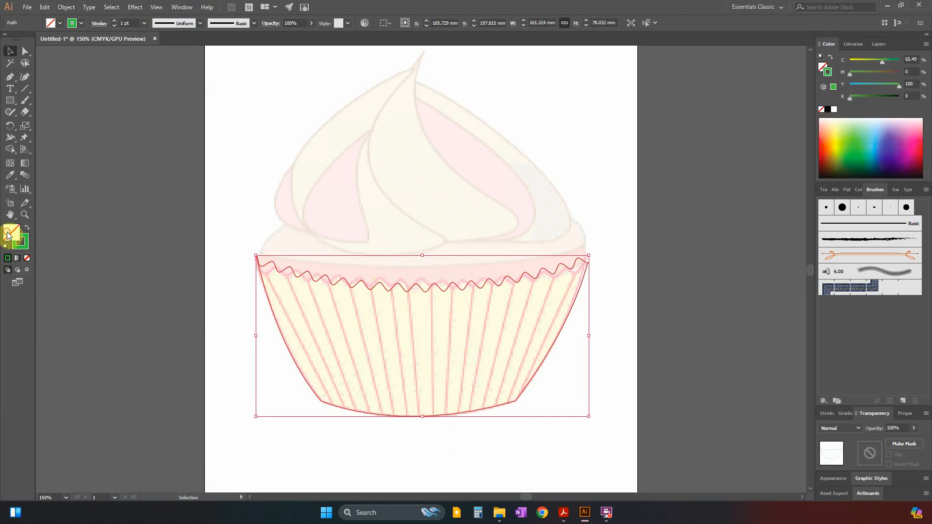
pyautogui.click(7, 258)
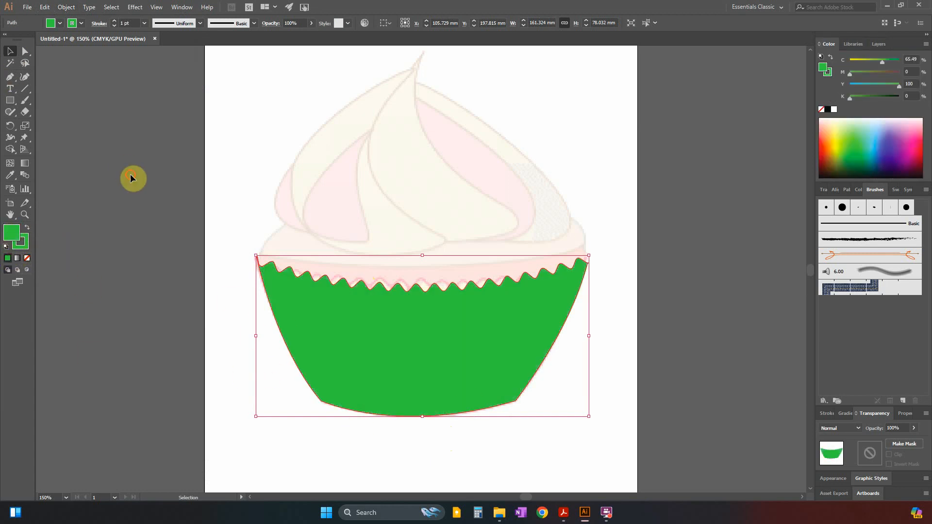
pyautogui.click(154, 217)
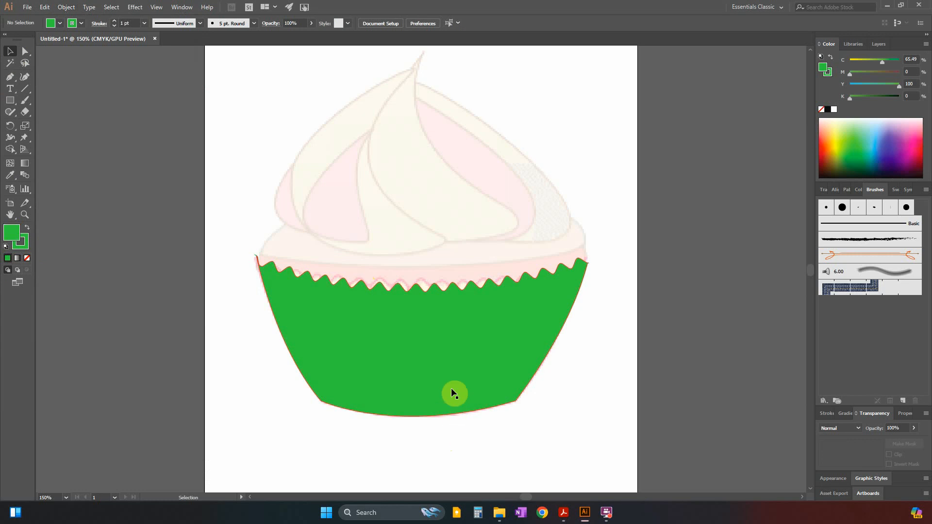
pyautogui.moveTo(444, 363); pyautogui.dragTo(672, 351)
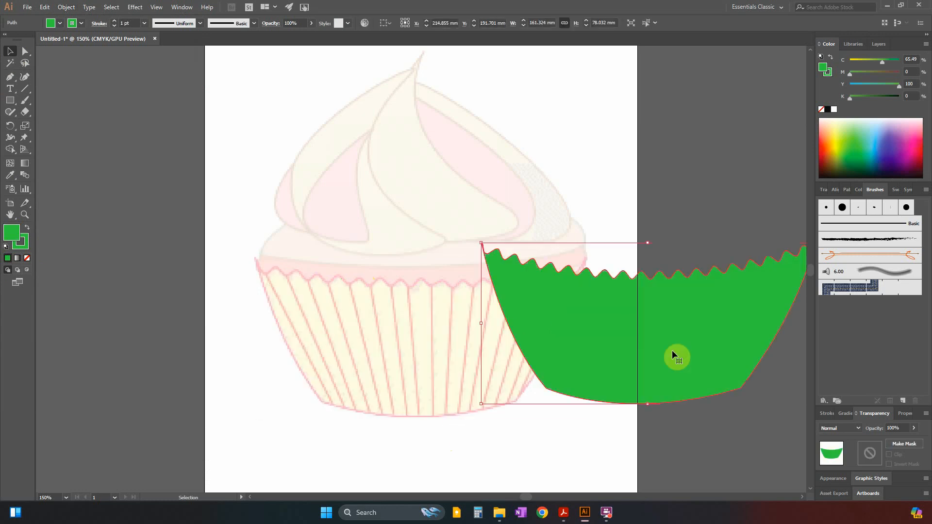
pyautogui.hotkey('ctrl', 'z')
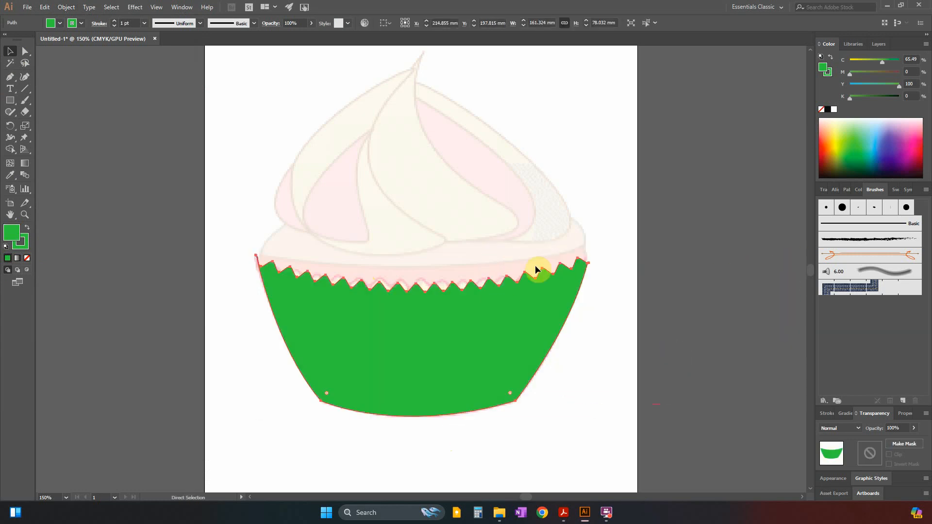
# Give the joined case shape a red stroke and remove its green fill.
pyautogui.click(23, 245)
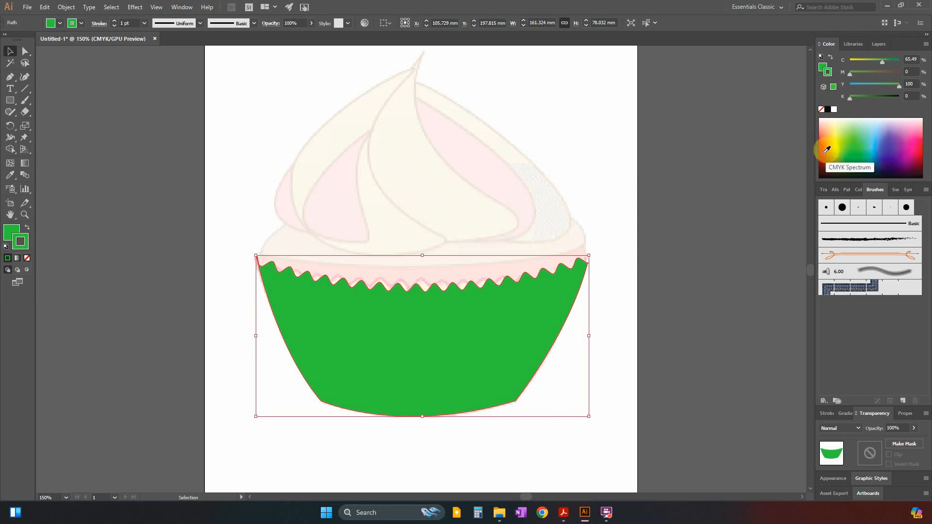
pyautogui.click(827, 148)
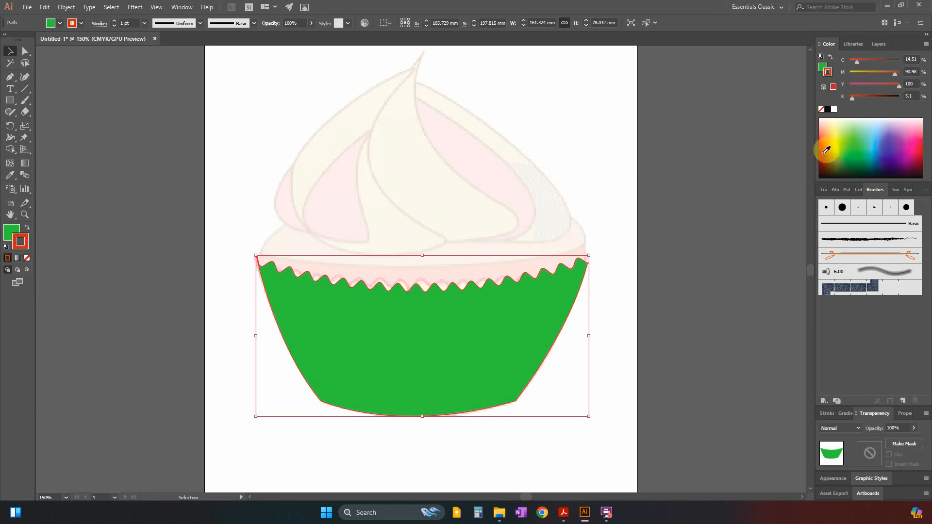
pyautogui.click(75, 101)
pyautogui.click(400, 373)
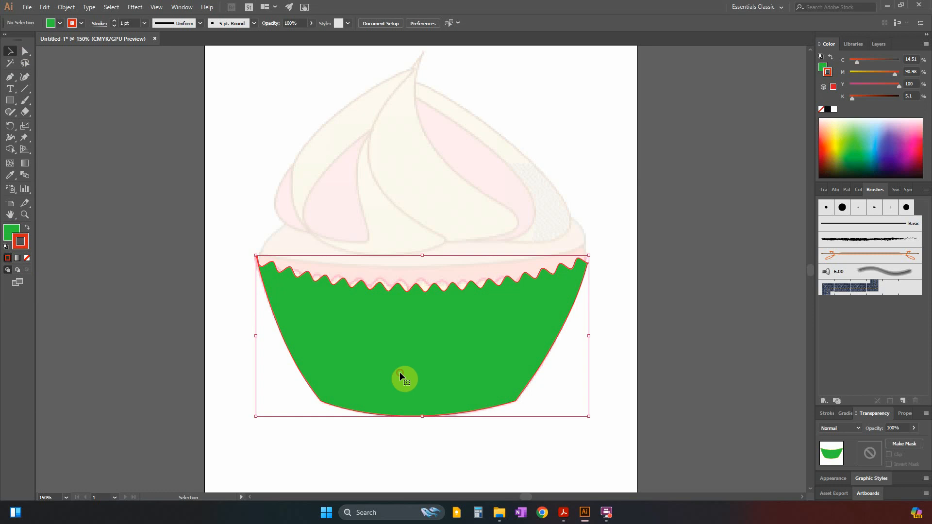
pyautogui.click(6, 237)
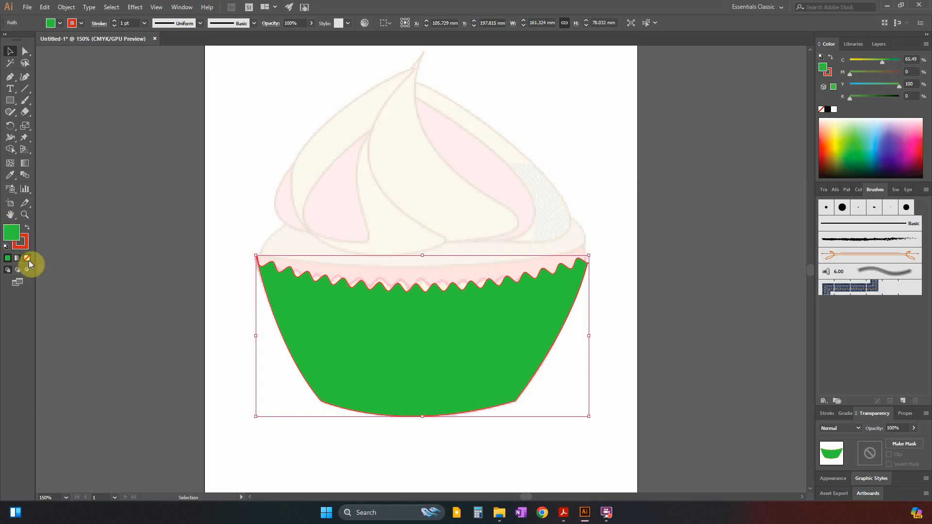
pyautogui.click(27, 259)
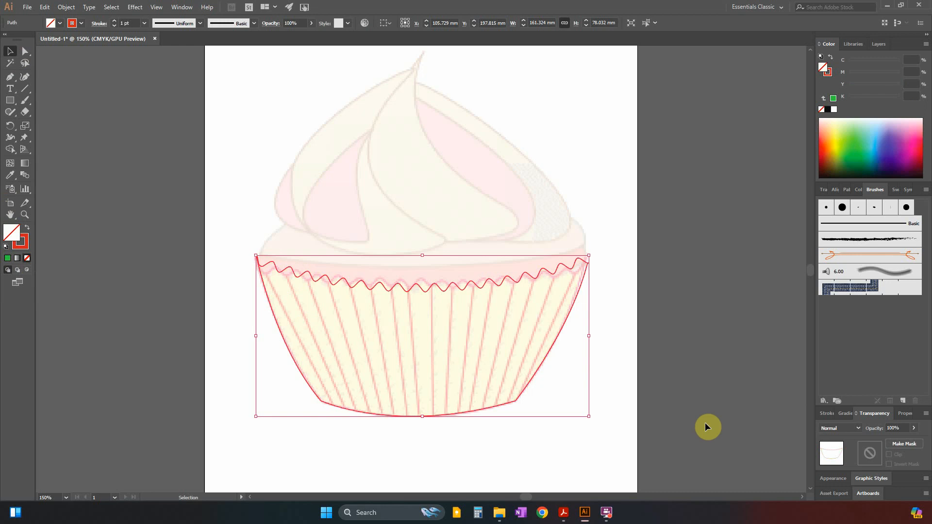
# Undo the case's colour changes, the join and the expanded appearance, leaving the rim and outline as separate, deselected paths.
pyautogui.press('a')
pyautogui.hotkey('ctrl', 'z')
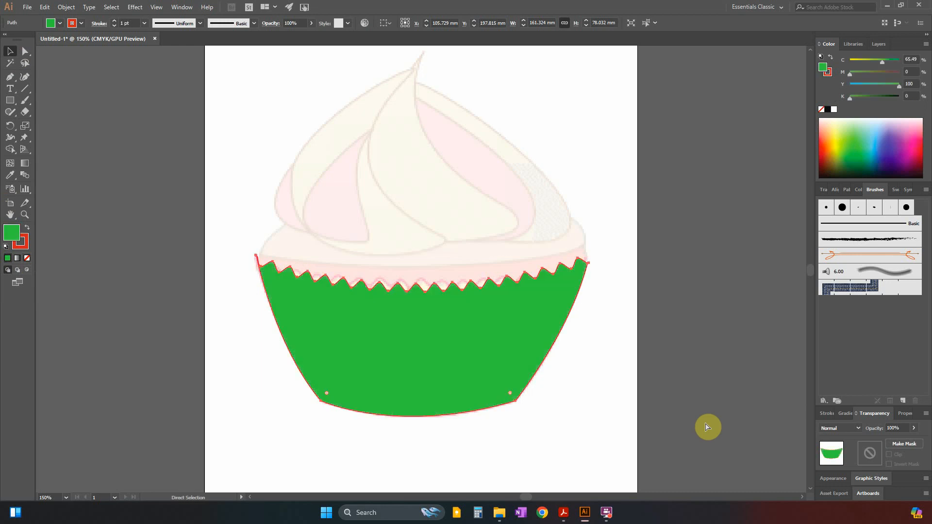
pyautogui.hotkey('ctrl', 'z')
pyautogui.hotkey('ctrl', 'z')
pyautogui.hotkey('ctrl', 'z')
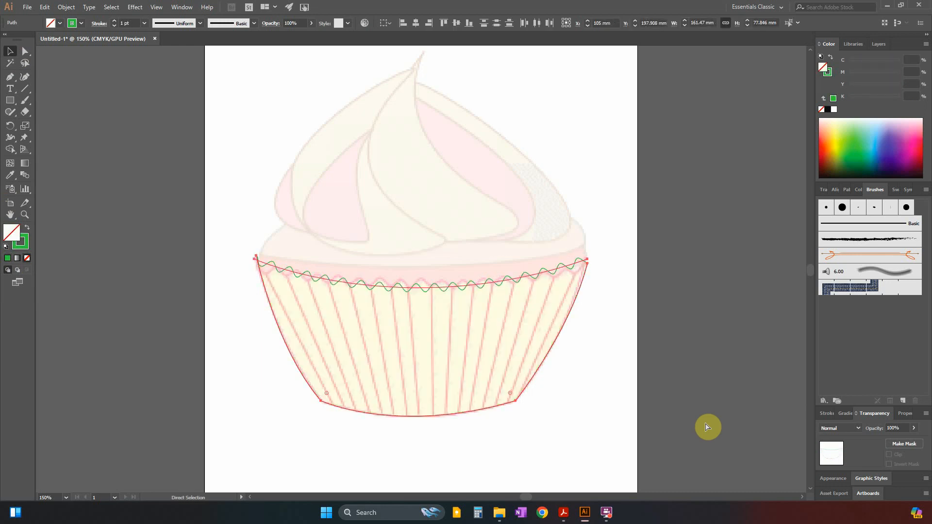
pyautogui.press('v')
pyautogui.click(700, 366)
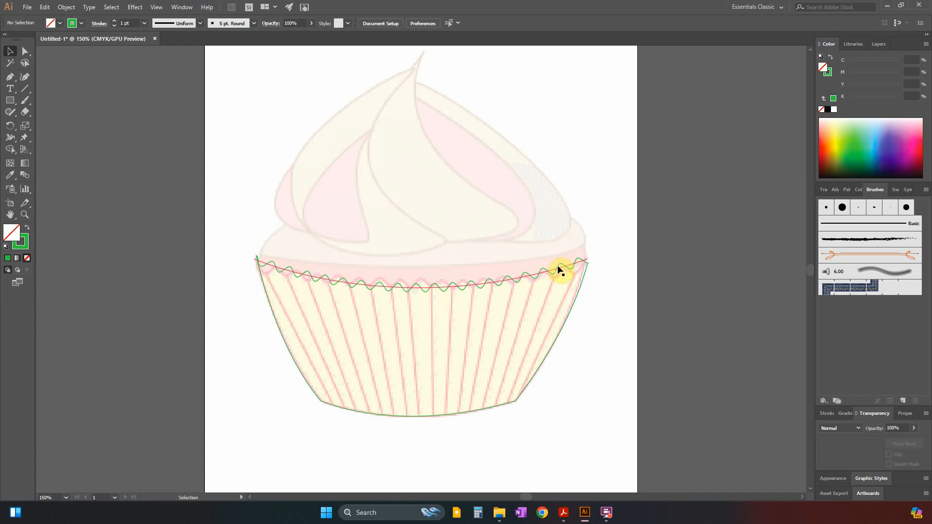
pyautogui.hotkey('ctrl', 'z')
pyautogui.hotkey('ctrl', 'z')
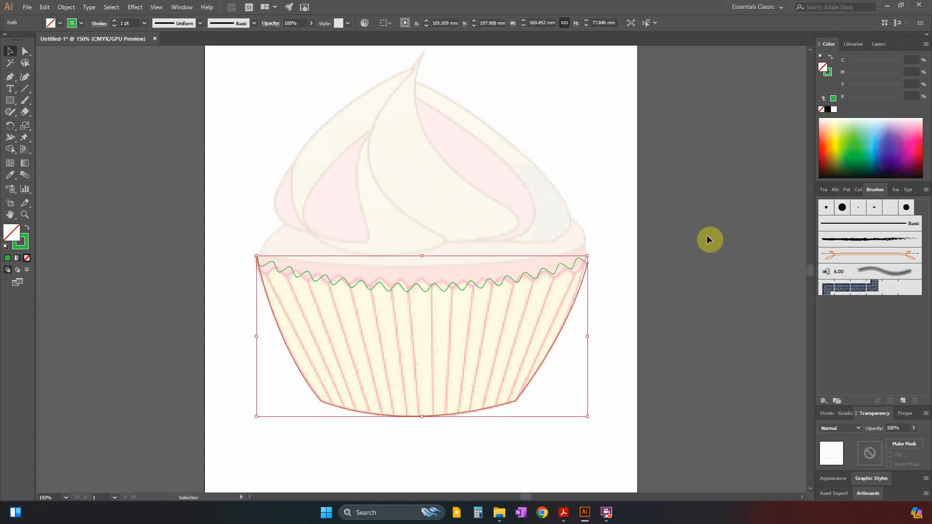
pyautogui.click(715, 245)
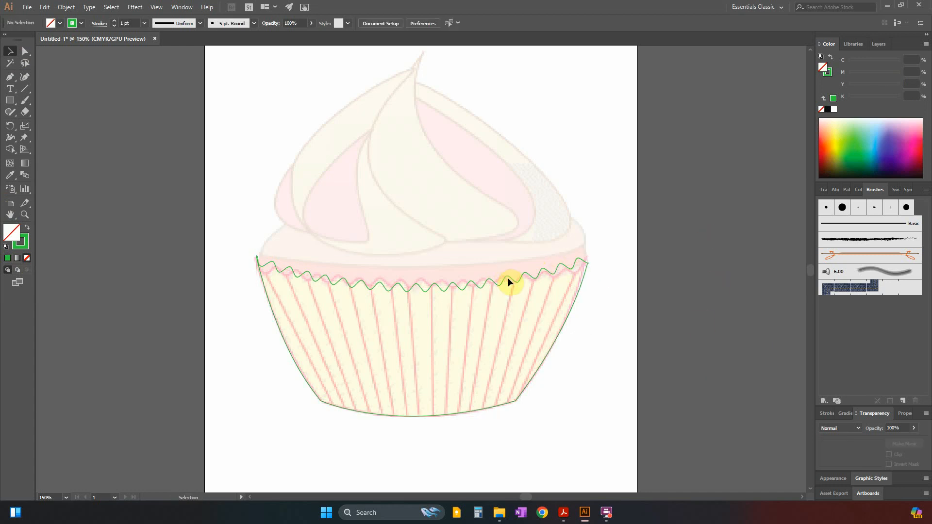
# Make sure the zig-zag rim path in Layer 2 is unlocked and move it about 15.5 mm up, above the case outline.
pyautogui.click(877, 43)
pyautogui.click(833, 80)
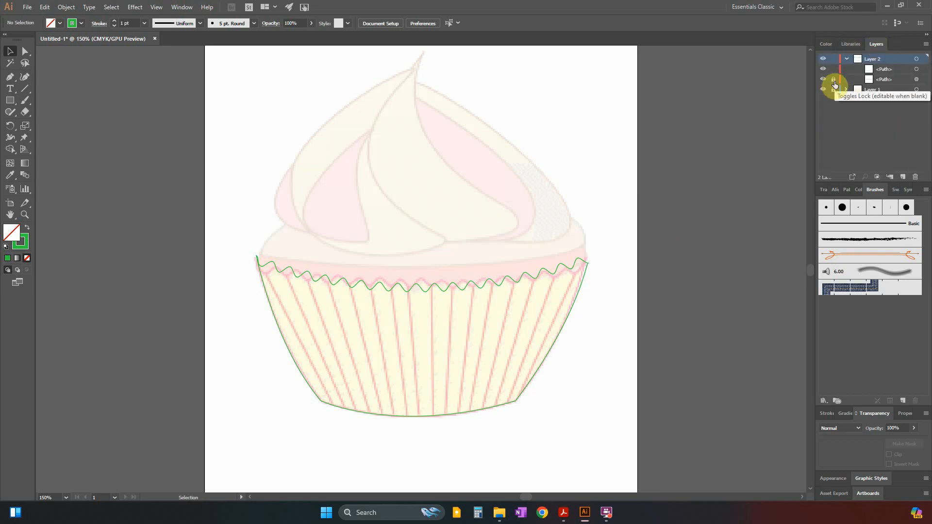
pyautogui.click(834, 79)
pyautogui.click(519, 279)
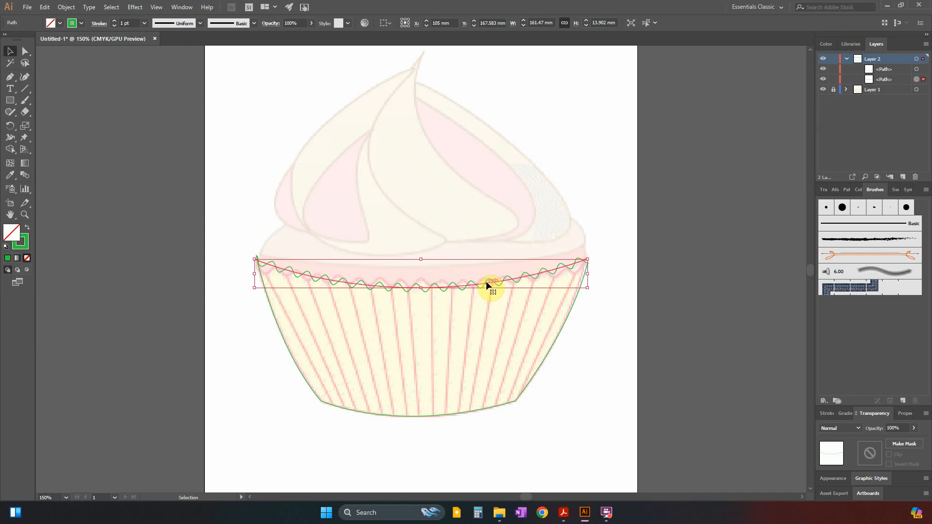
pyautogui.moveTo(488, 284); pyautogui.dragTo(488, 252)
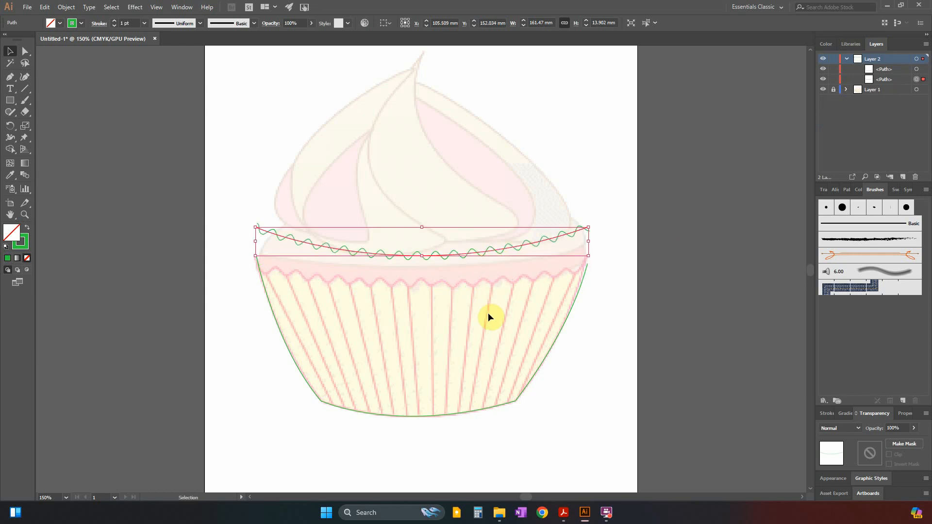
# Switch to the task PDF in Acrobat, examine the back rim of the Case example, and return to Illustrator.
pyautogui.rightClick(479, 252)
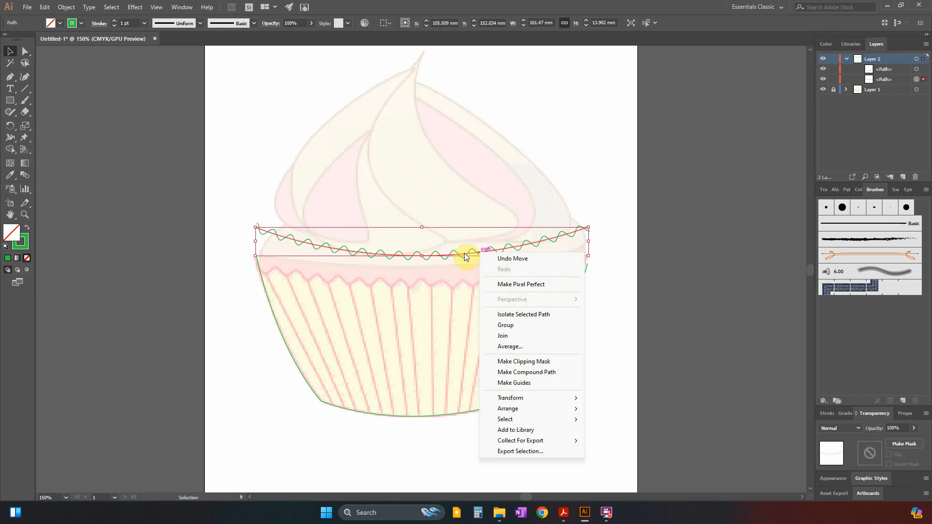
pyautogui.click(563, 513)
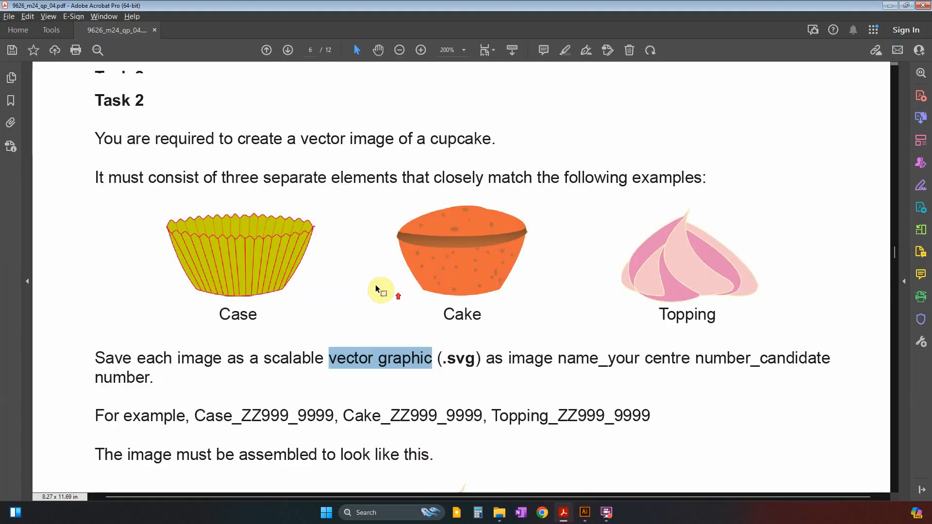
pyautogui.moveTo(168, 212); pyautogui.dragTo(316, 229)
pyautogui.hotkey('alt', 'Tab')
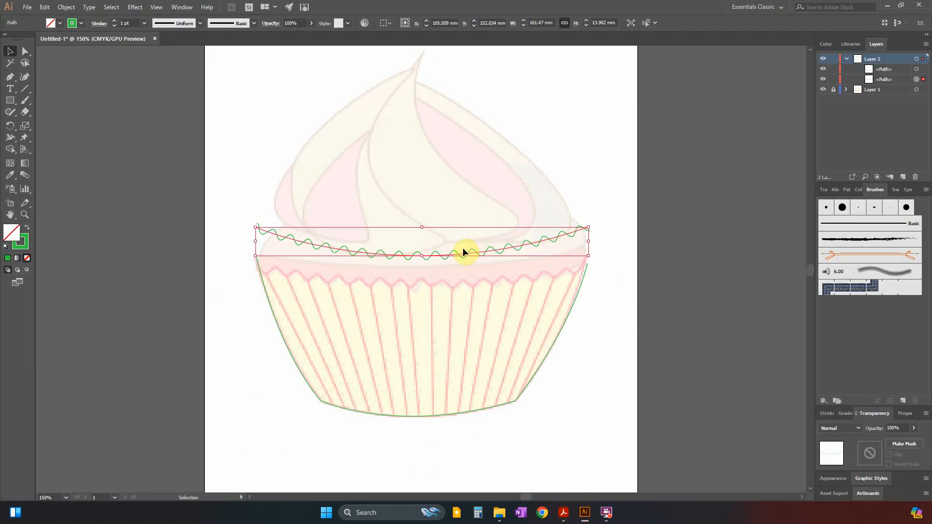
# Create a copy of the zig-zag rim reflected across the horizontal axis.
pyautogui.rightClick(458, 254)
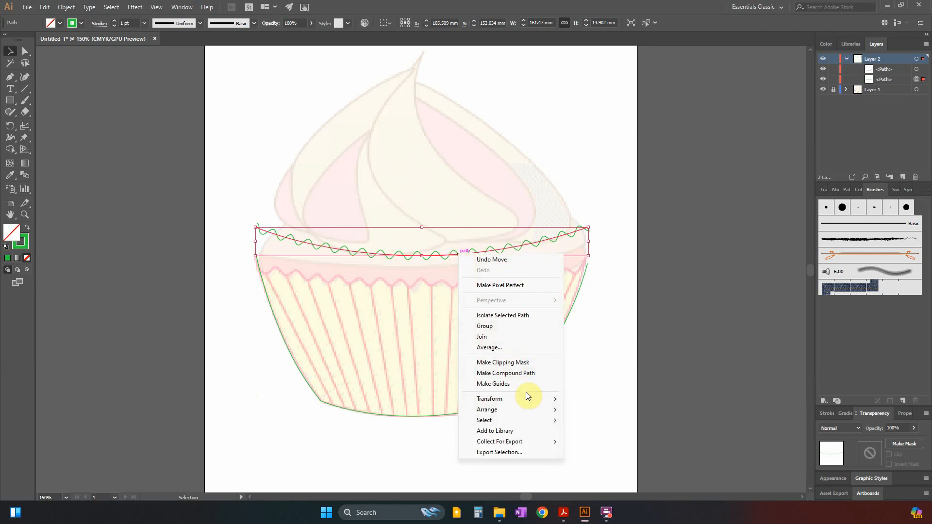
pyautogui.moveTo(532, 399)
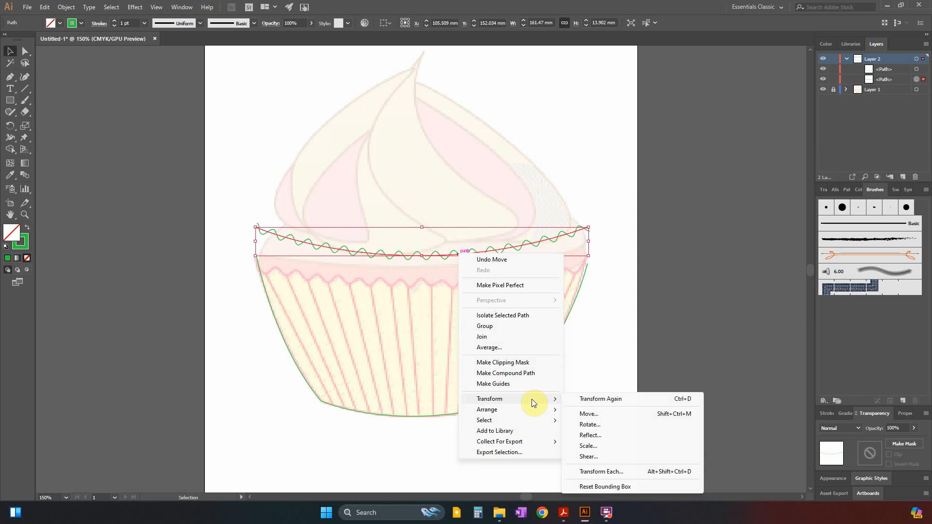
pyautogui.click(607, 437)
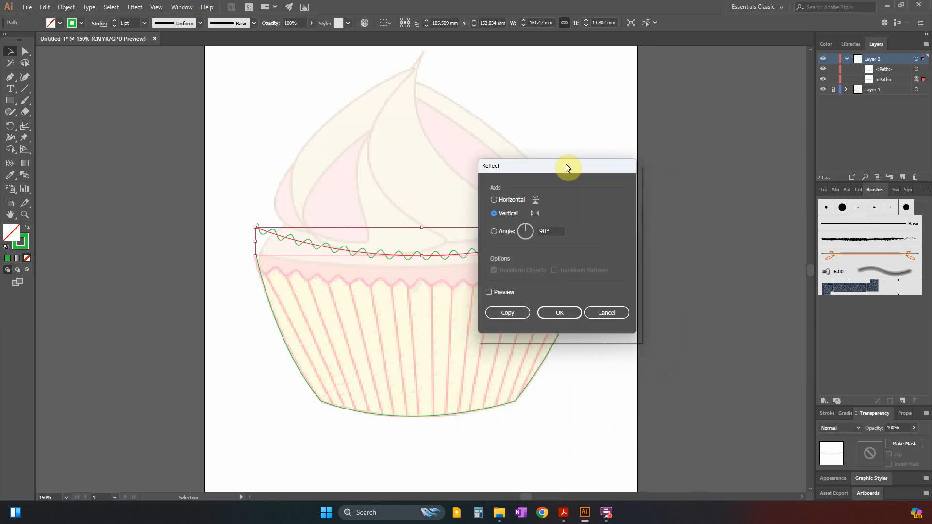
pyautogui.moveTo(566, 165); pyautogui.dragTo(689, 82)
pyautogui.click(618, 209)
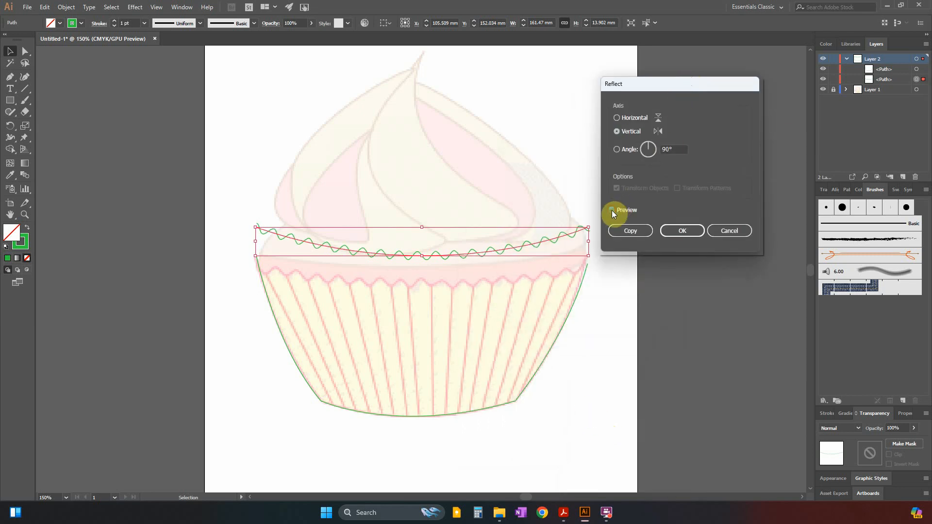
pyautogui.click(617, 118)
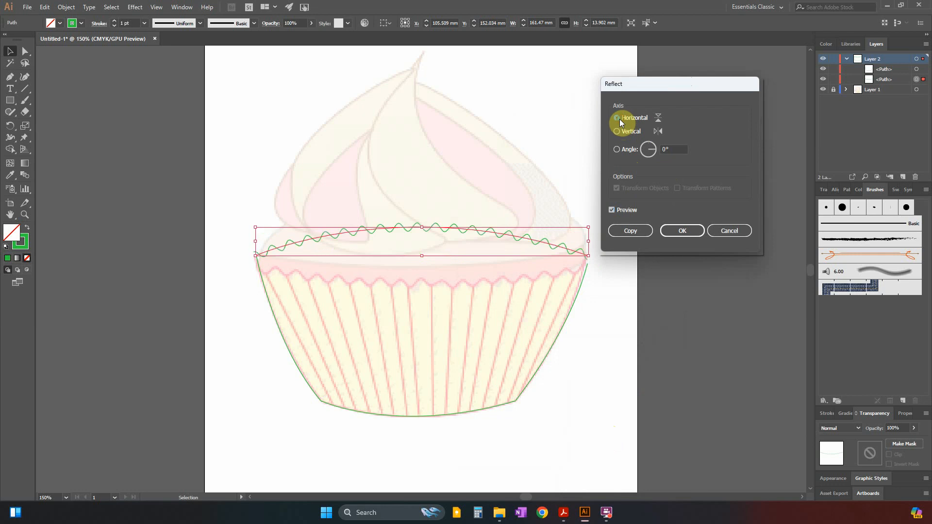
pyautogui.click(633, 231)
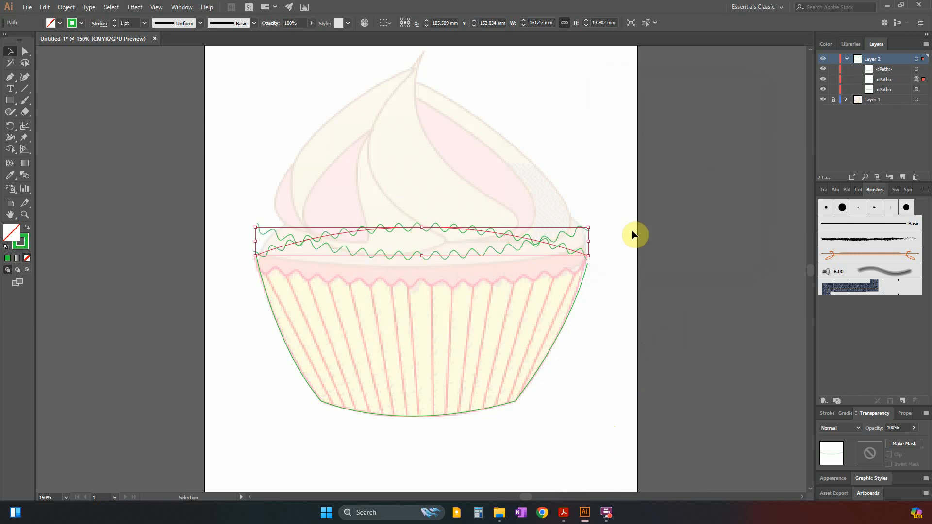
# Move the reflected rim copy up over the topping and the original rim down onto the top of the case outline.
pyautogui.click(83, 116)
pyautogui.moveTo(421, 224); pyautogui.dragTo(423, 156)
pyautogui.click(438, 257)
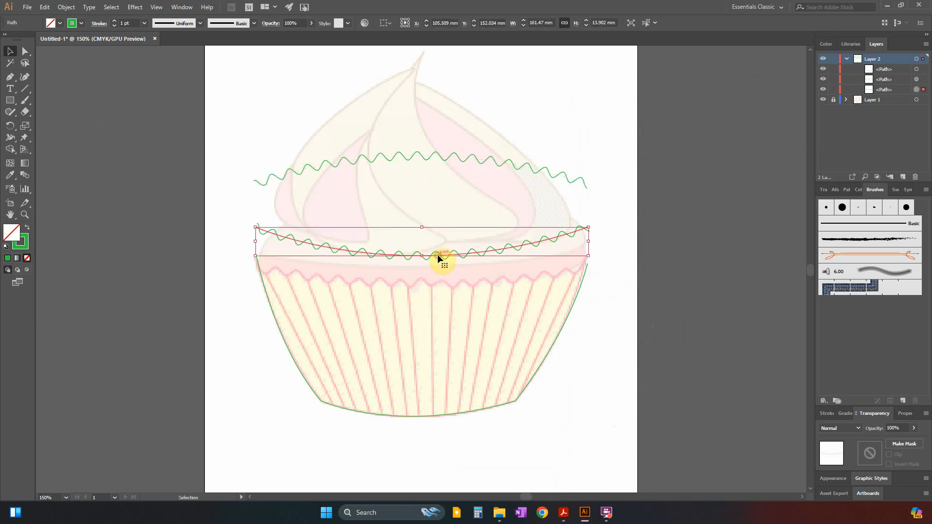
pyautogui.moveTo(438, 256); pyautogui.dragTo(438, 286)
pyautogui.click(590, 316)
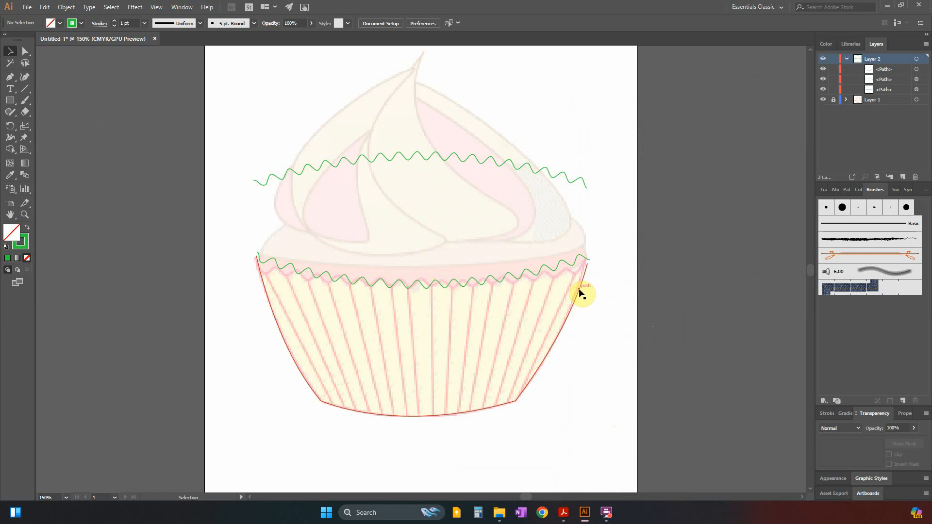
# Move the case outline slightly up so its upper ends meet the ends of the front zig-zag rim.
pyautogui.moveTo(580, 290); pyautogui.dragTo(582, 284)
pyautogui.click(639, 352)
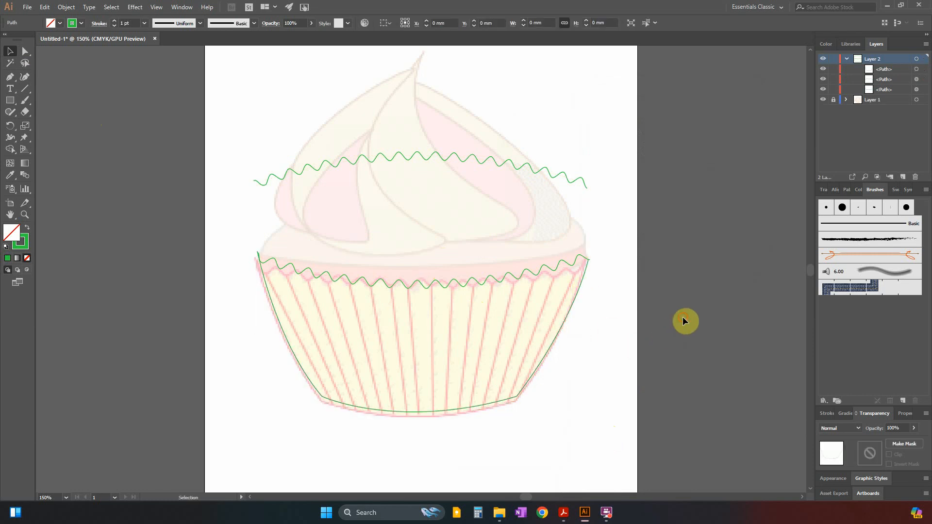
pyautogui.click(628, 244)
pyautogui.moveTo(627, 244); pyautogui.dragTo(510, 335)
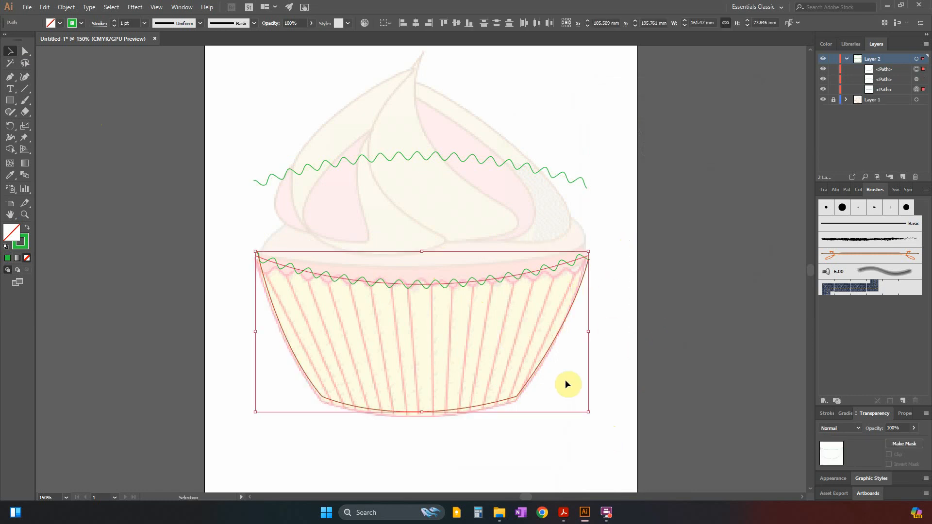
pyautogui.click(109, 336)
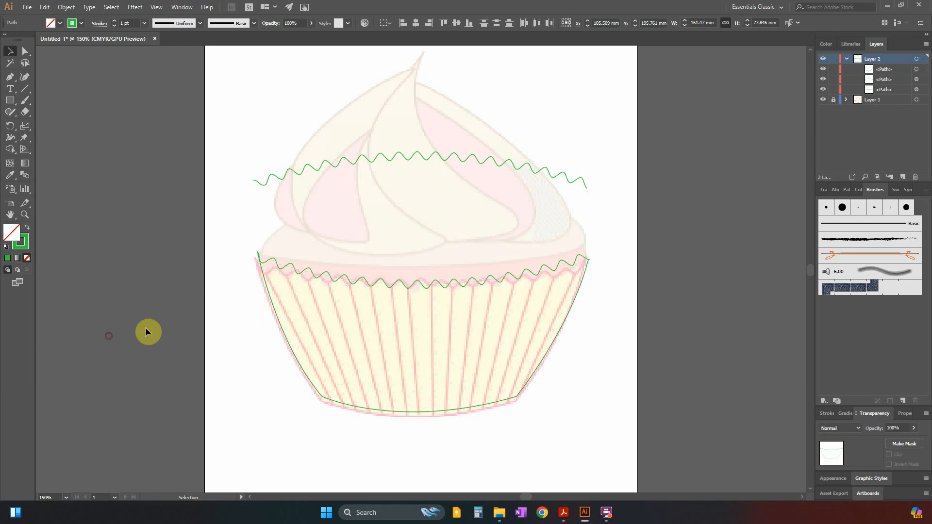
# Expand the appearance of the front zig-zag rim and case outline, and join them into one path.
pyautogui.click(343, 335)
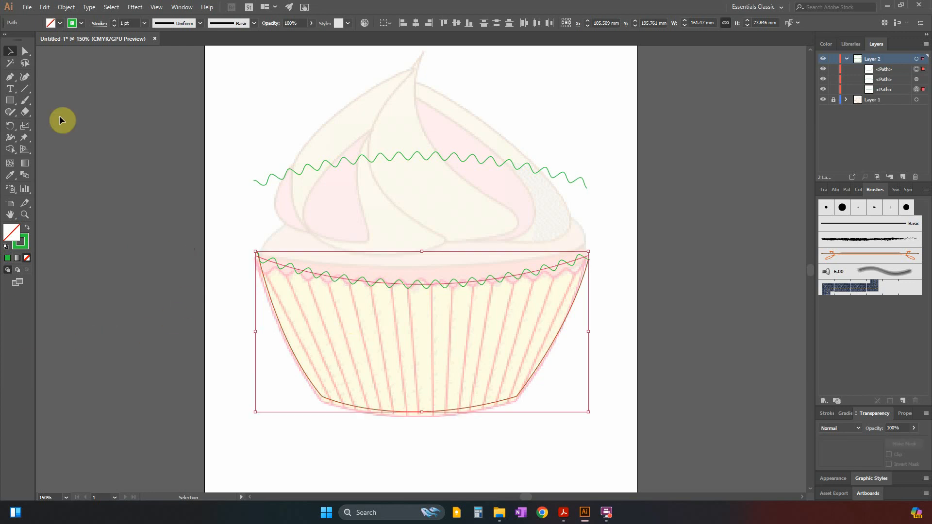
pyautogui.click(68, 9)
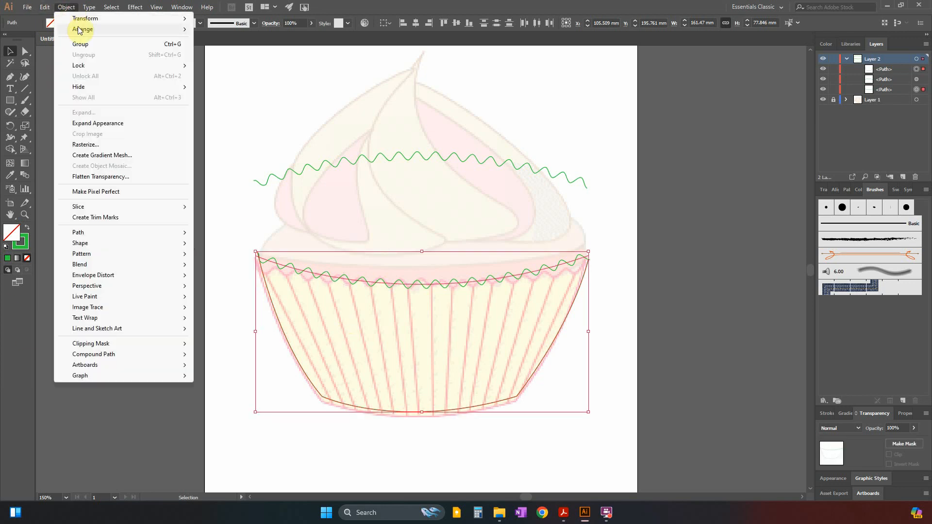
pyautogui.click(102, 125)
pyautogui.rightClick(350, 281)
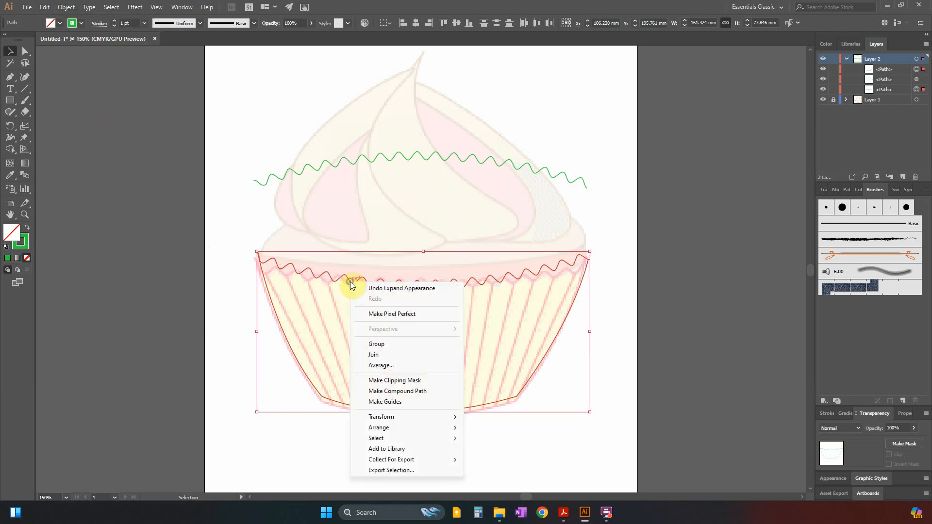
pyautogui.click(384, 353)
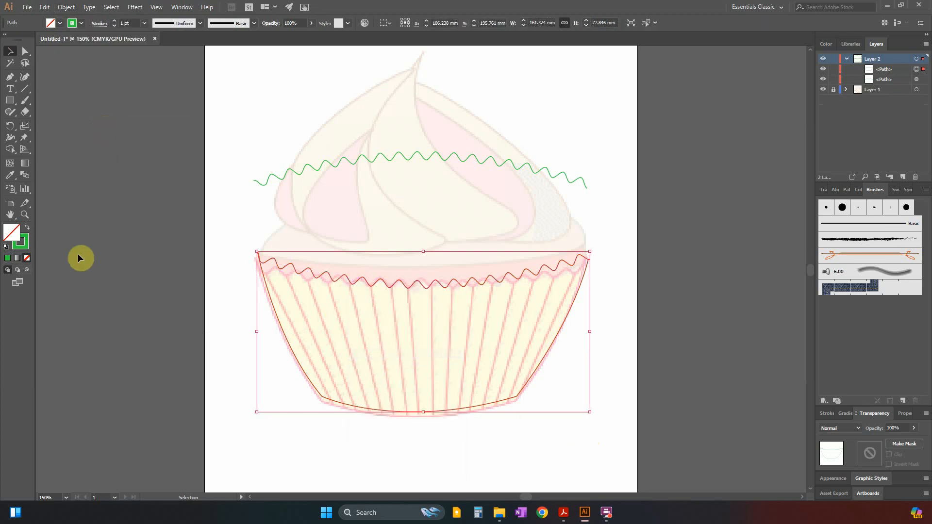
# Test the joined case path with a solid green fill and set its fill back to none.
pyautogui.click(7, 260)
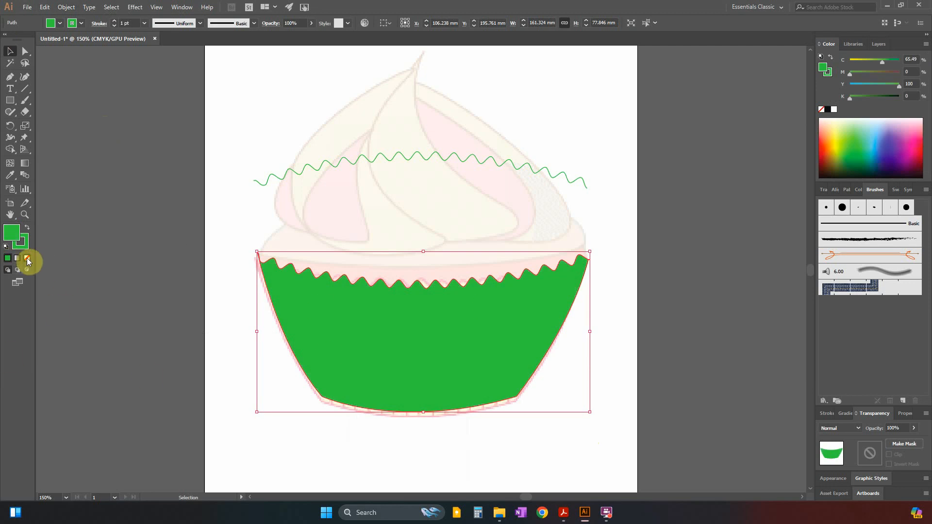
pyautogui.click(27, 259)
pyautogui.click(154, 404)
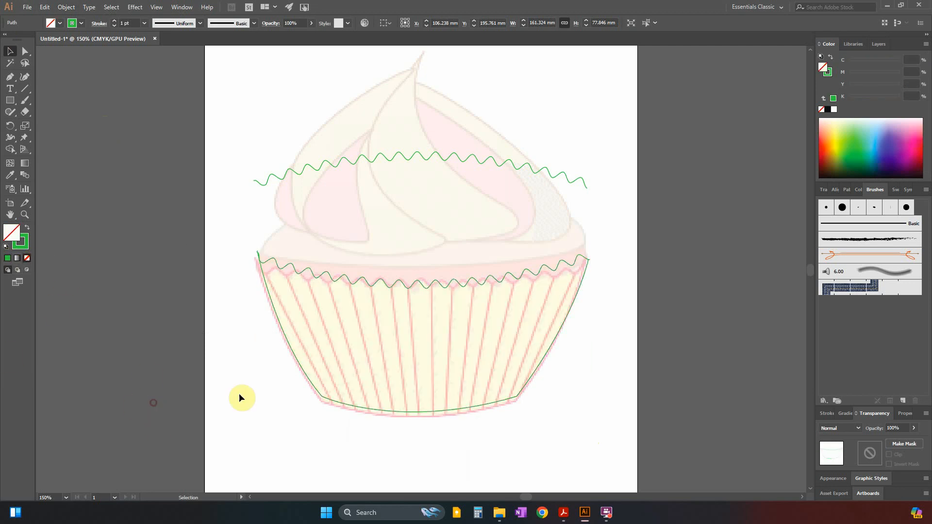
# Move the joined case path about 1.4 mm down onto the case outline of the reference image.
pyautogui.click(421, 412)
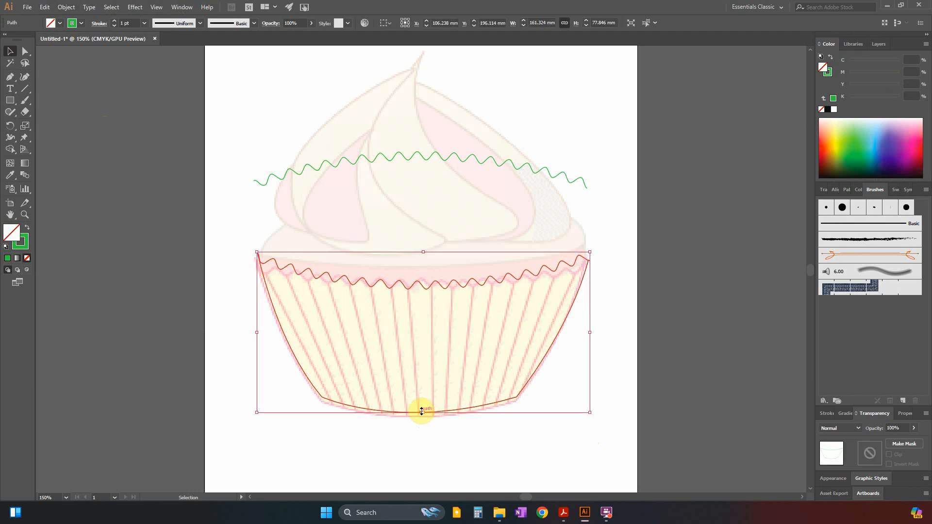
pyautogui.press('Down')
pyautogui.press('Down')
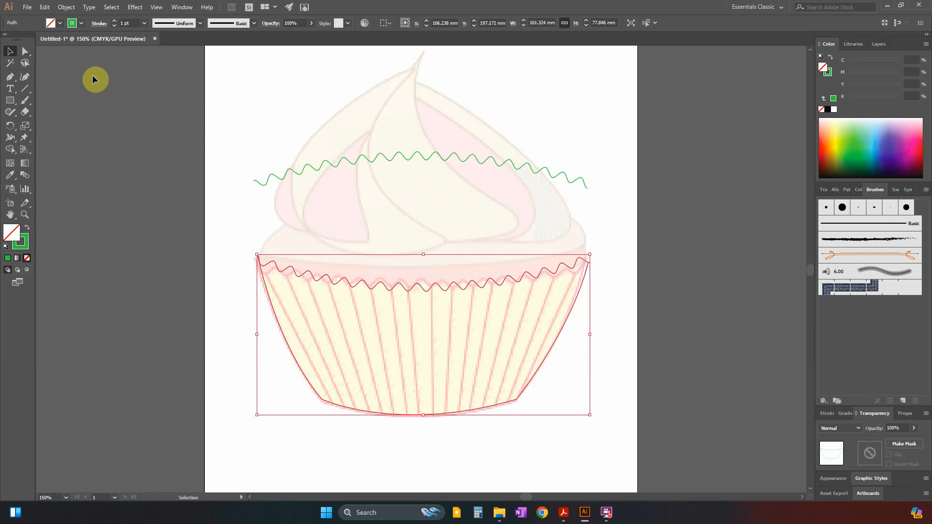
pyautogui.click(10, 79)
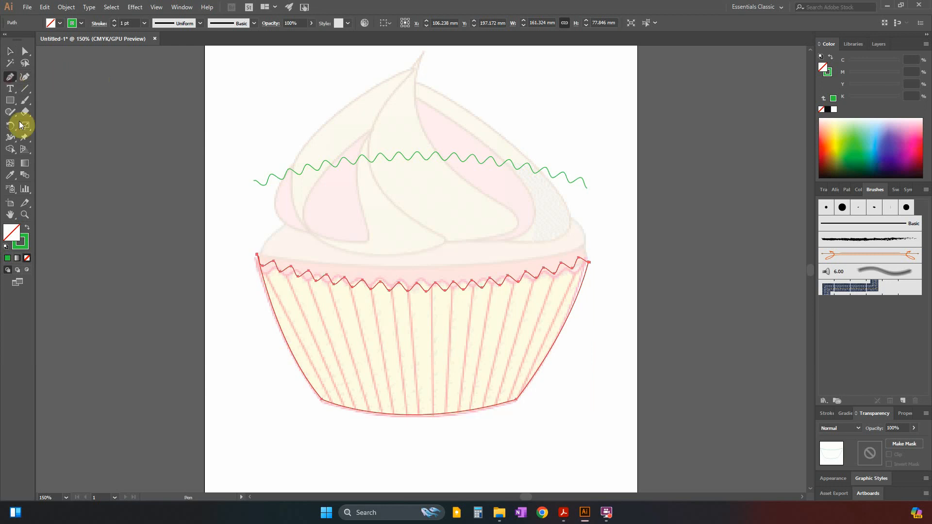
pyautogui.click(20, 242)
pyautogui.click(10, 175)
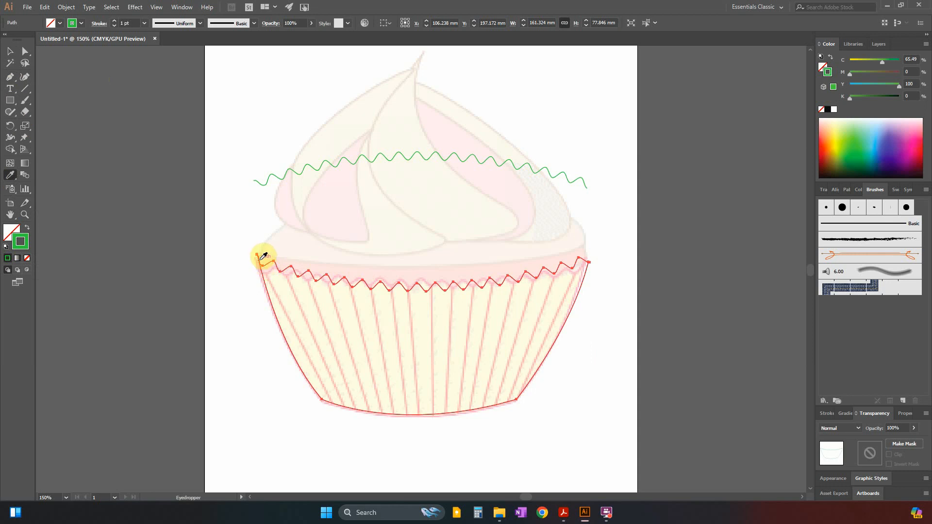
pyautogui.click(10, 77)
pyautogui.hotkey('ctrl', '=')
pyautogui.hotkey('ctrl', '=')
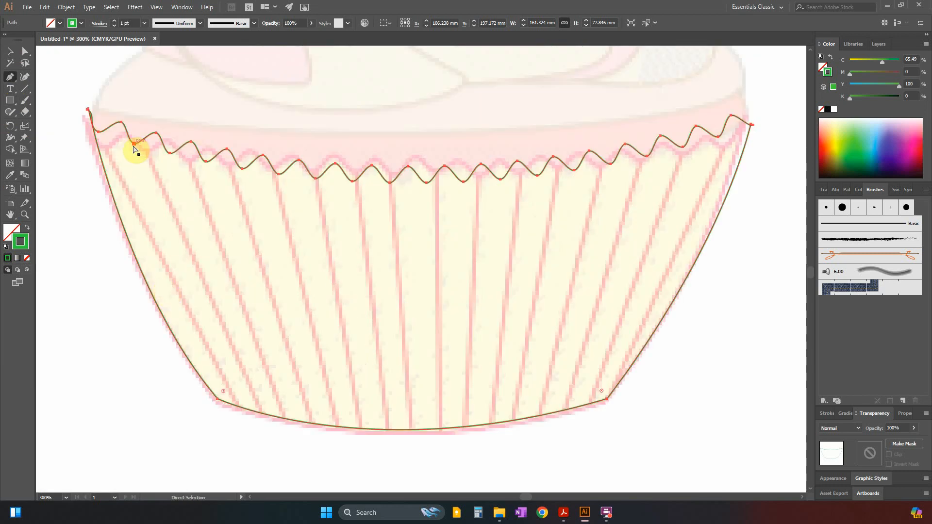
pyautogui.hotkey('ctrl', '-')
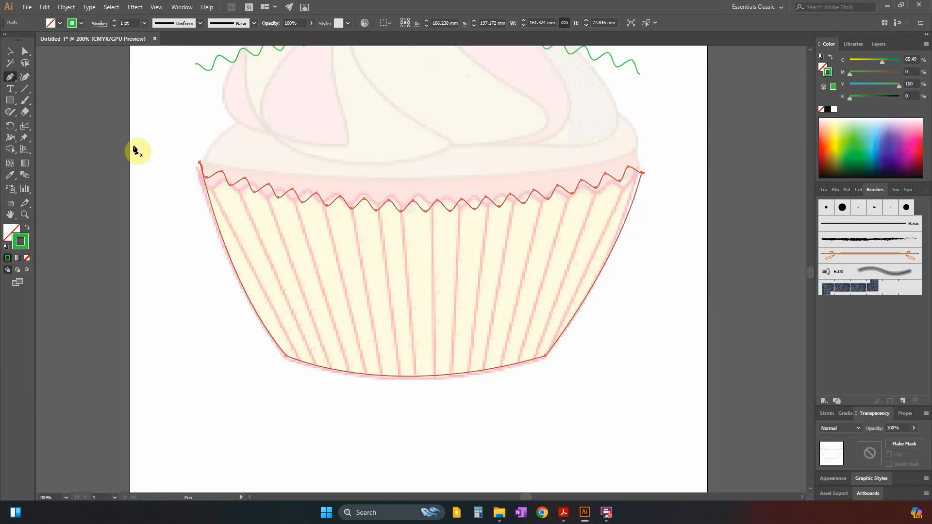
pyautogui.click(231, 189)
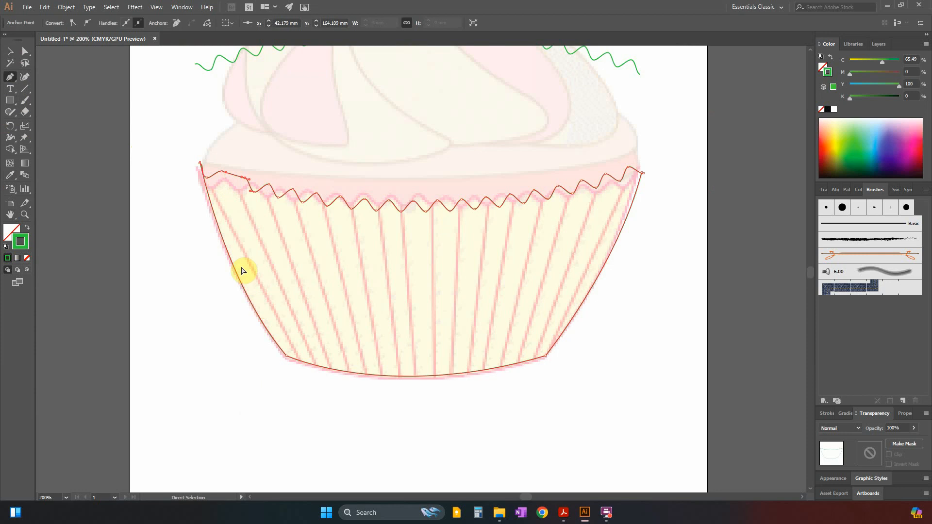
pyautogui.hotkey('ctrl', 'z')
pyautogui.click(10, 52)
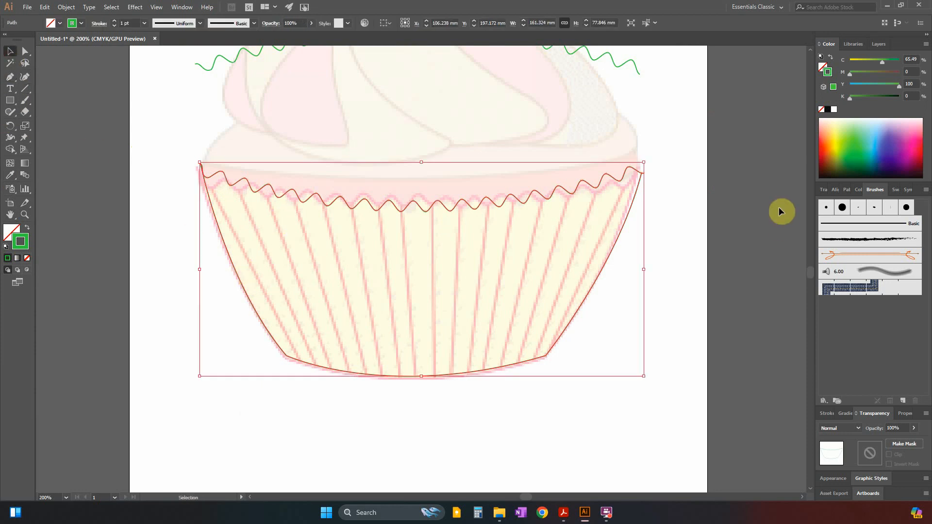
# Lock the joined case path in Layer 2 while leaving the back rim path unlocked.
pyautogui.click(874, 47)
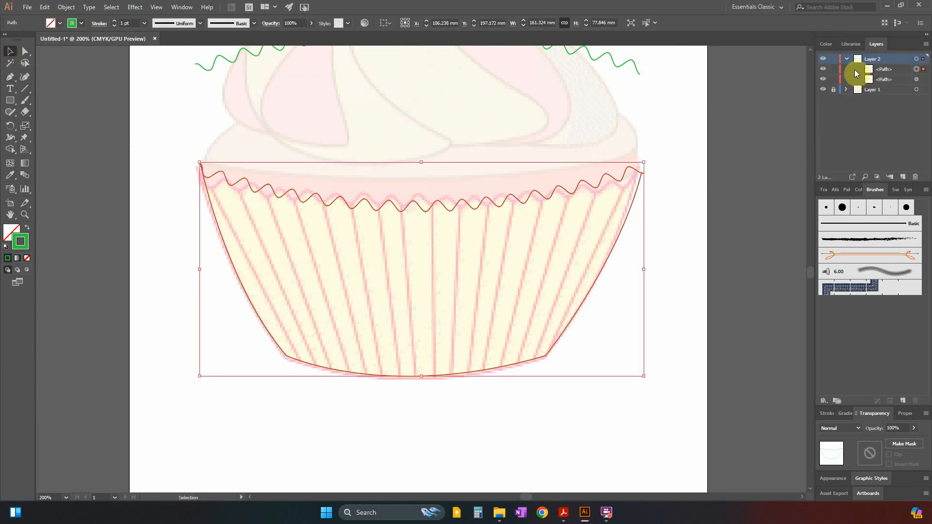
pyautogui.click(846, 59)
pyautogui.click(846, 59)
pyautogui.moveTo(836, 69); pyautogui.dragTo(836, 79)
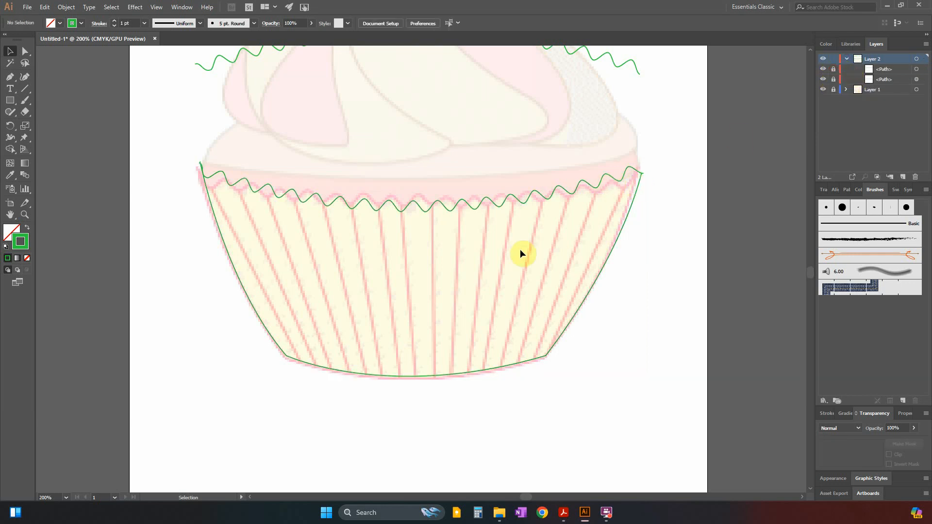
pyautogui.click(10, 77)
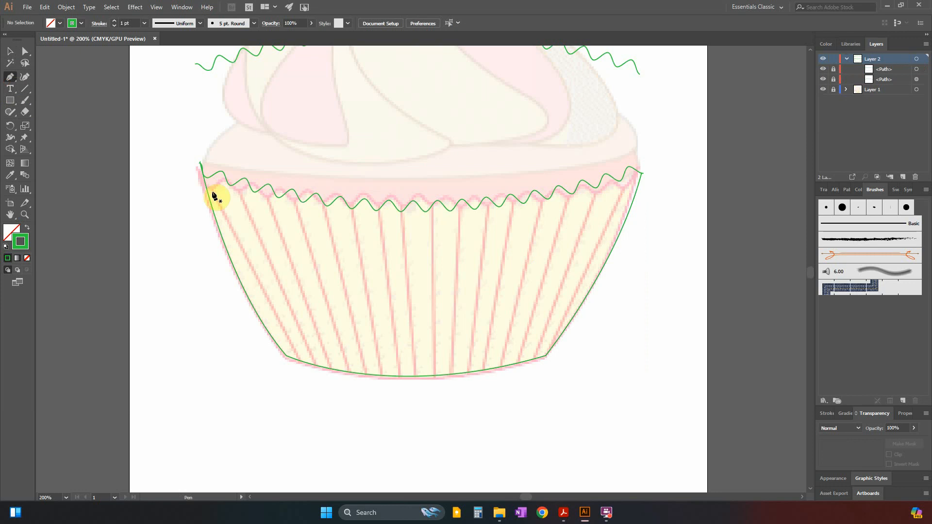
pyautogui.moveTo(837, 91); pyautogui.dragTo(834, 79)
pyautogui.click(834, 80)
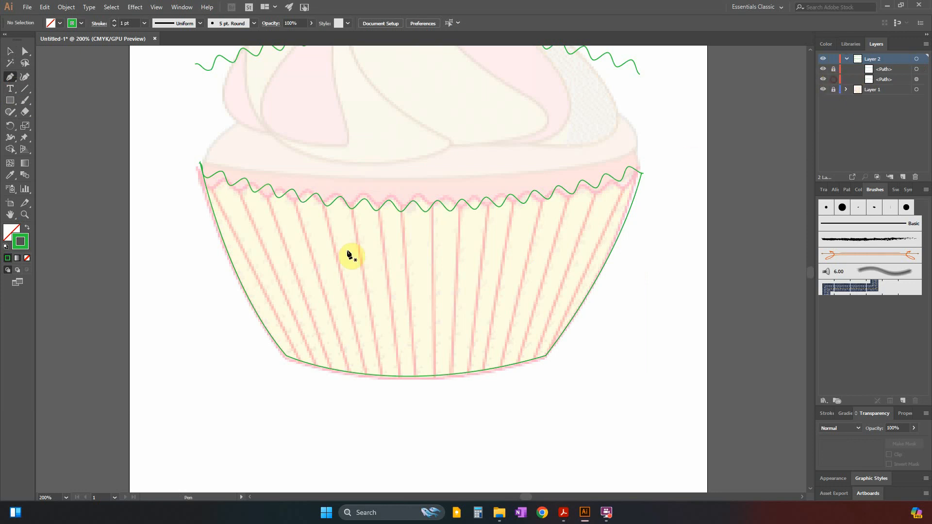
# Trace the case's first two pleats from the left with the Pen tool as curves from the rim's valleys to the bottom edge.
pyautogui.click(230, 186)
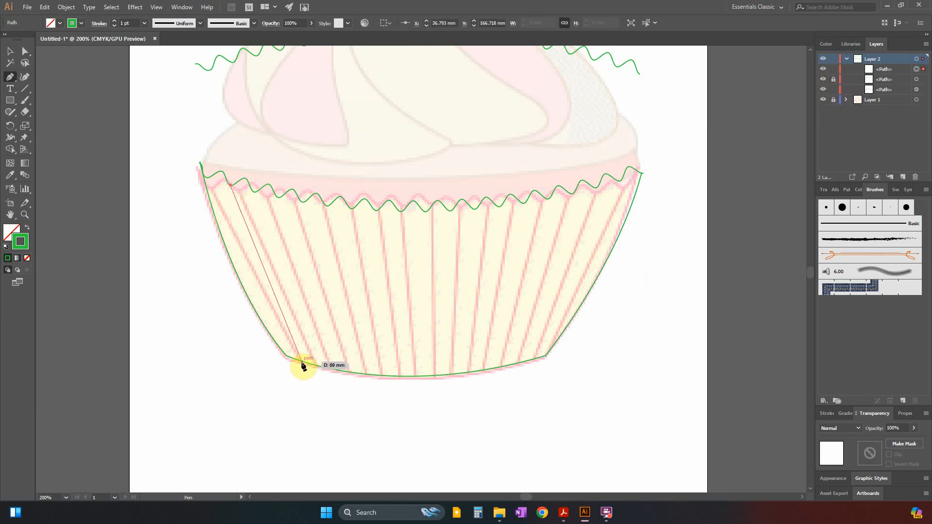
pyautogui.moveTo(302, 362); pyautogui.dragTo(339, 406)
pyautogui.moveTo(303, 362); pyautogui.dragTo(308, 392)
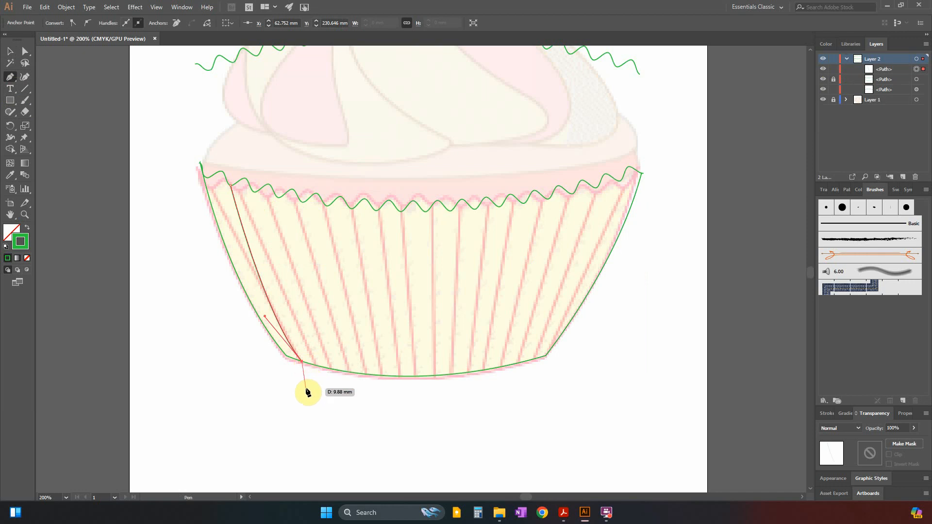
pyautogui.press('Escape')
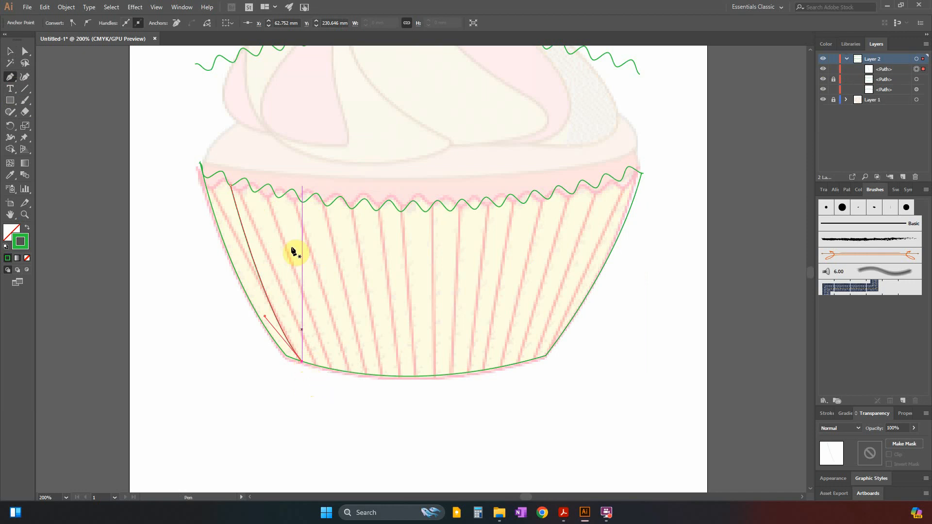
pyautogui.click(254, 193)
pyautogui.moveTo(319, 366); pyautogui.dragTo(337, 378)
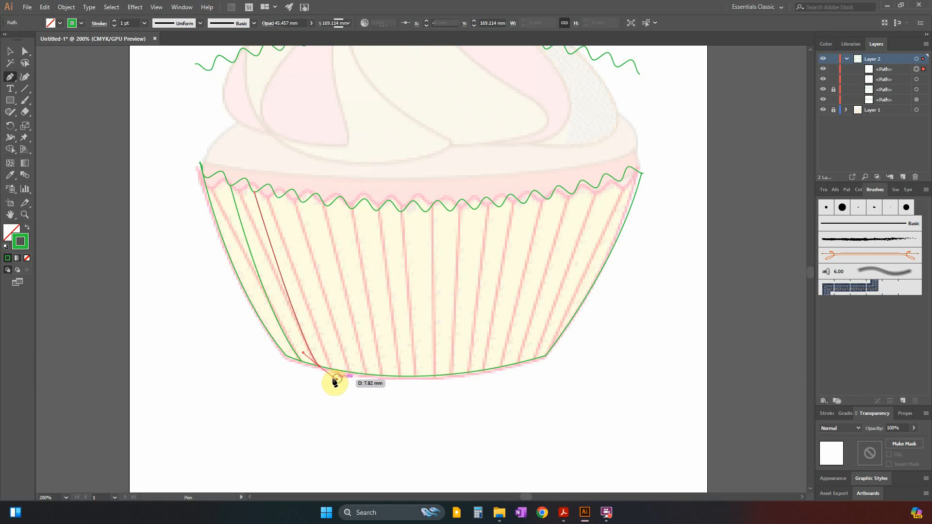
# Trace the third and fourth pleats from the left as separate curved paths from the zig-zag rim to the case's bottom edge.
pyautogui.click(279, 198)
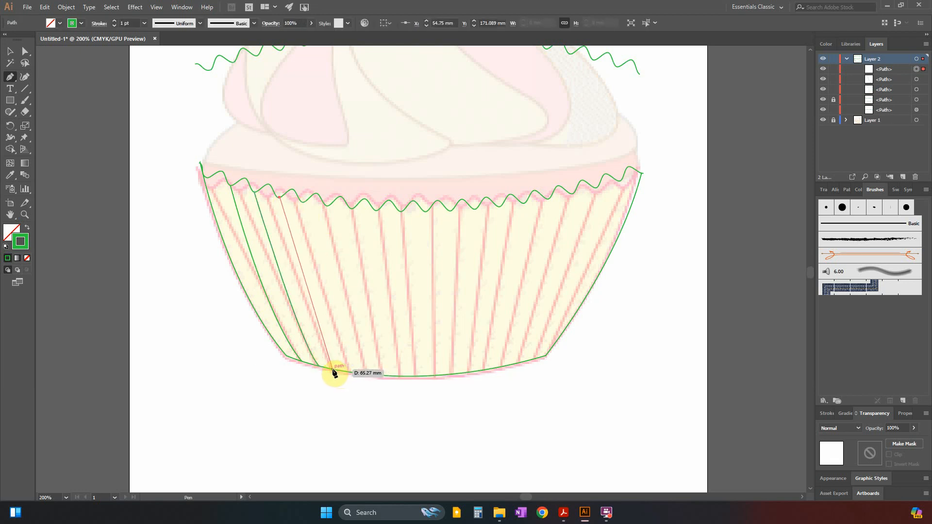
pyautogui.moveTo(334, 370); pyautogui.dragTo(350, 384)
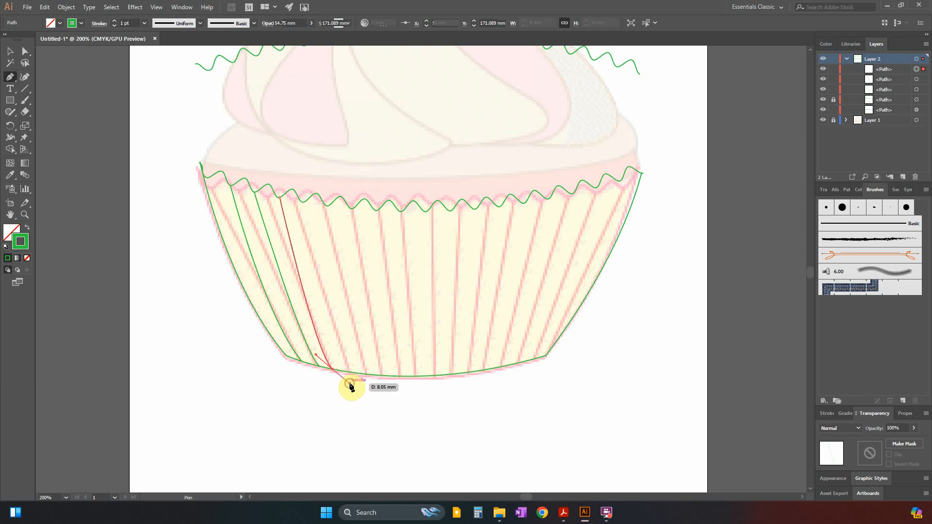
pyautogui.click(302, 202)
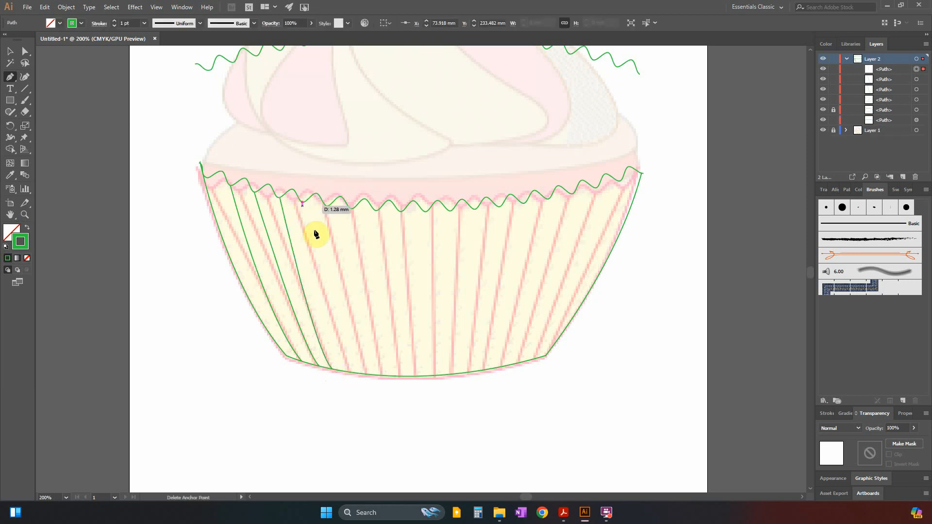
pyautogui.moveTo(350, 373); pyautogui.dragTo(370, 409)
pyautogui.press('Escape')
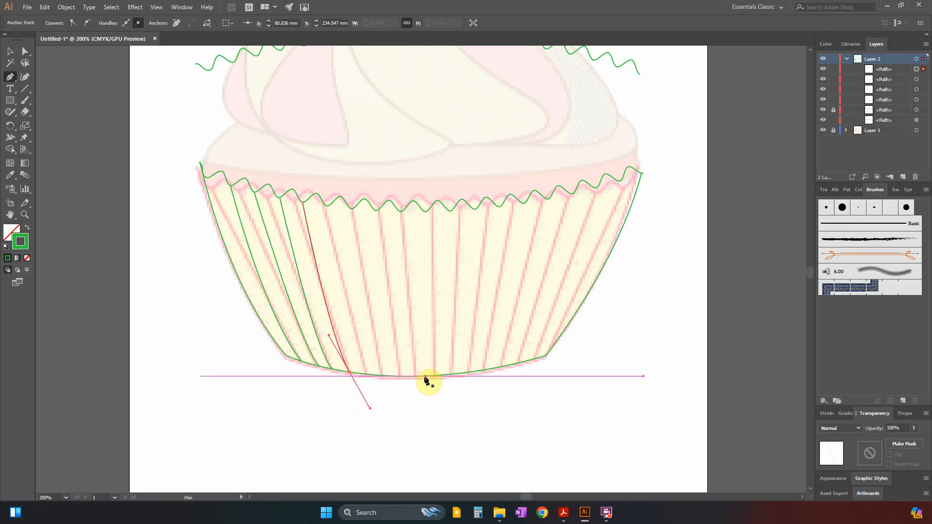
# Trace the fifth pleat from the left as a curve and the sixth and seventh as nearly straight paths down to the case's bottom edge.
pyautogui.click(325, 205)
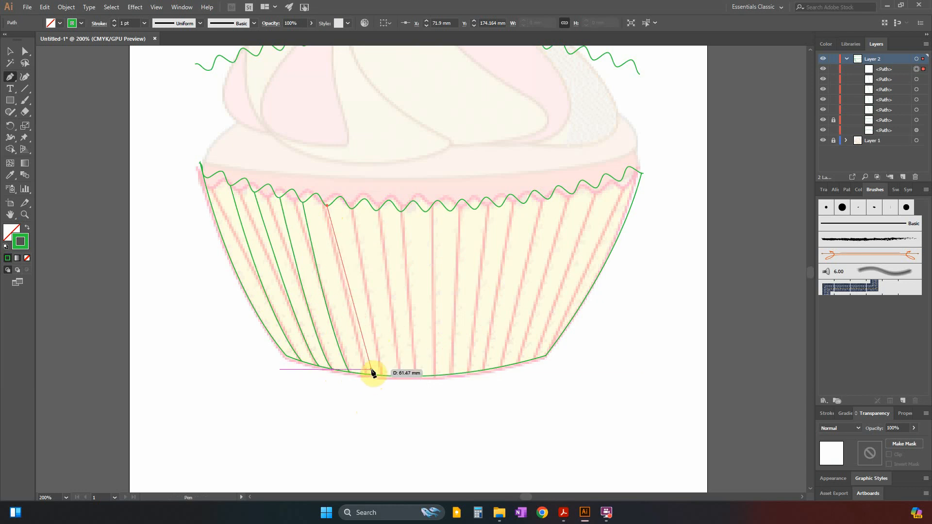
pyautogui.moveTo(367, 374); pyautogui.dragTo(387, 407)
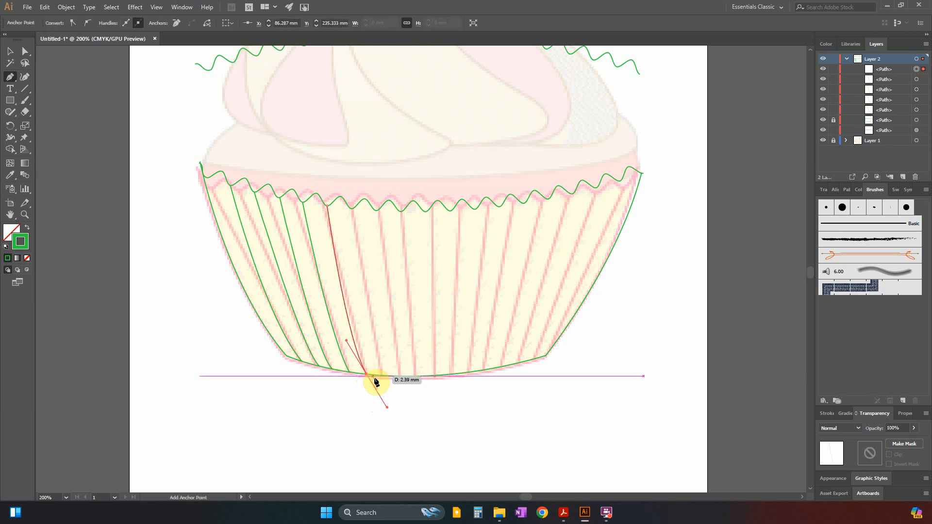
pyautogui.press('Escape')
pyautogui.click(351, 208)
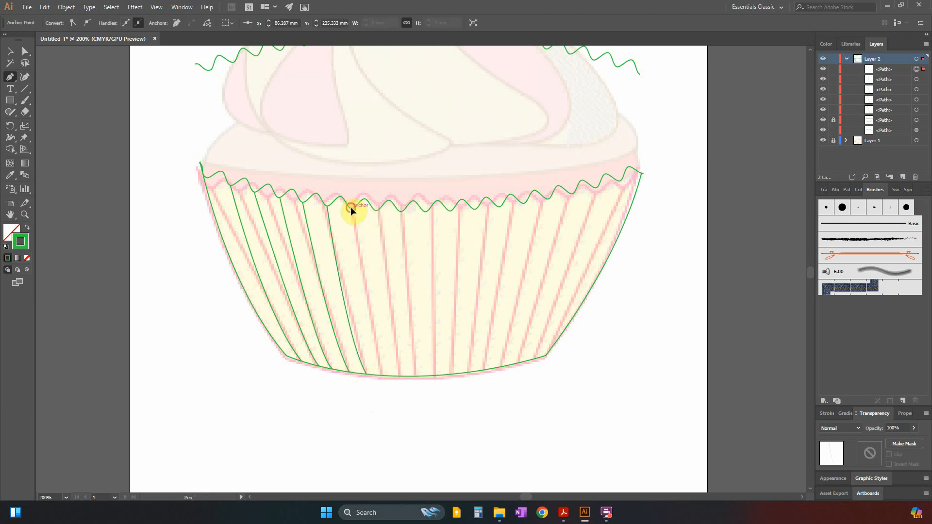
pyautogui.click(380, 376)
pyautogui.moveTo(382, 379); pyautogui.dragTo(379, 376)
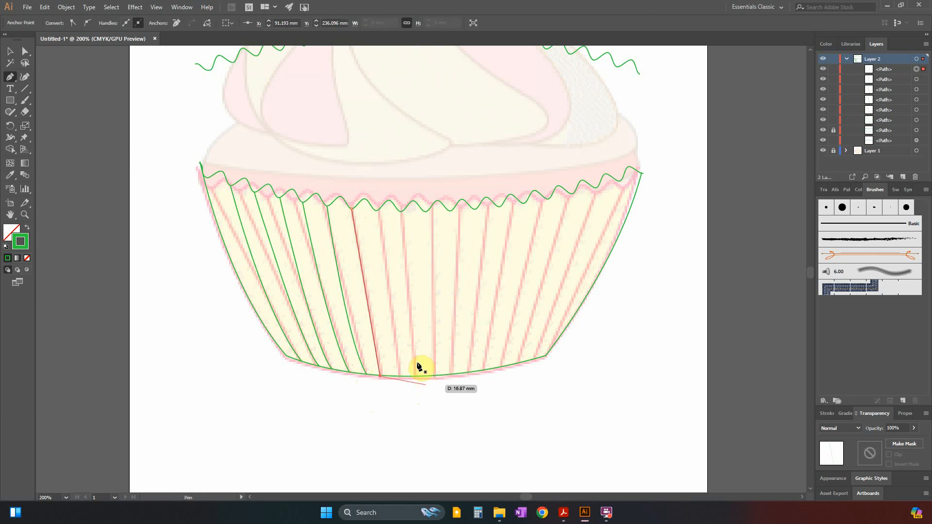
pyautogui.click(377, 210)
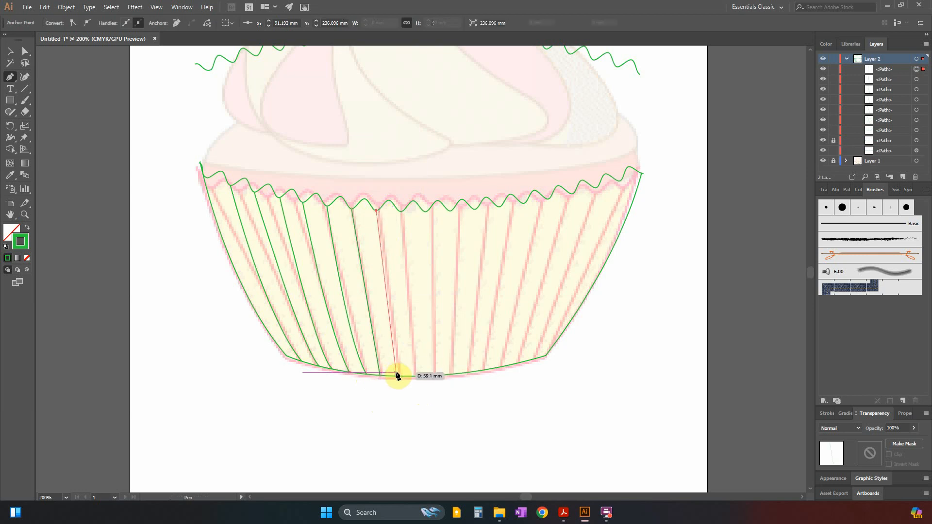
pyautogui.moveTo(393, 377); pyautogui.dragTo(395, 380)
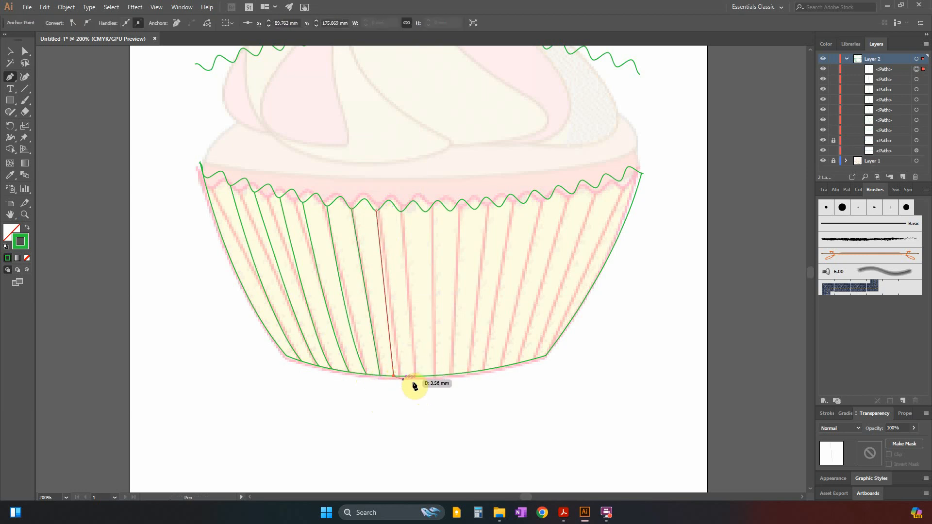
# Trace the eighth and ninth pleats from the left as separate straight paths from the rim's valleys to the case's bottom edge.
pyautogui.click(402, 213)
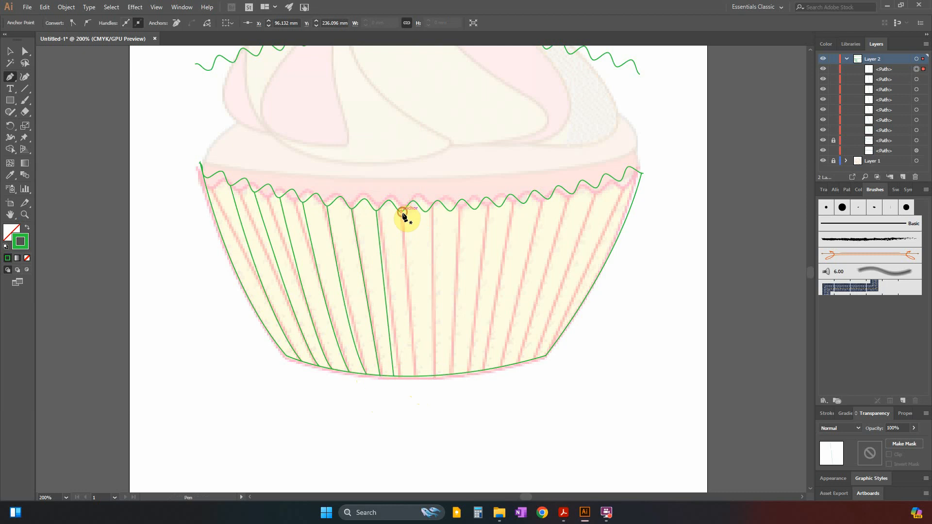
pyautogui.click(409, 377)
pyautogui.press('Escape')
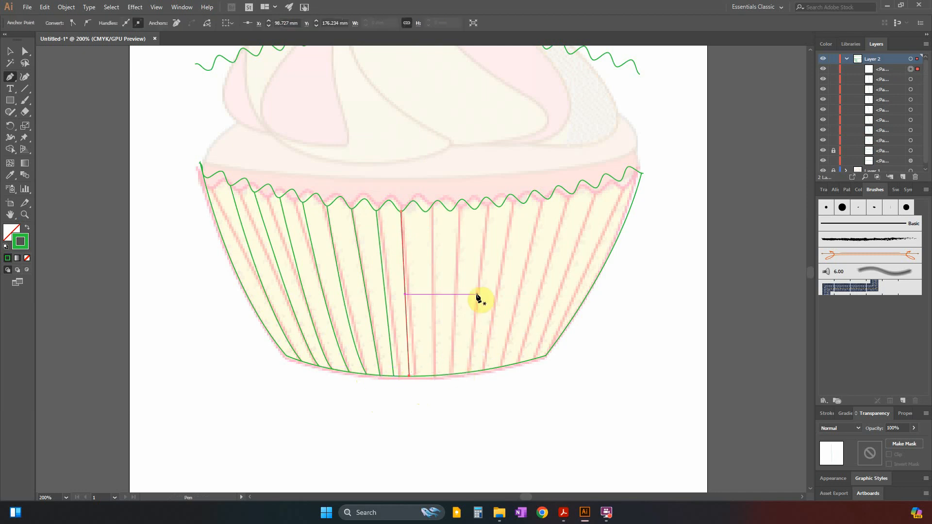
pyautogui.click(426, 212)
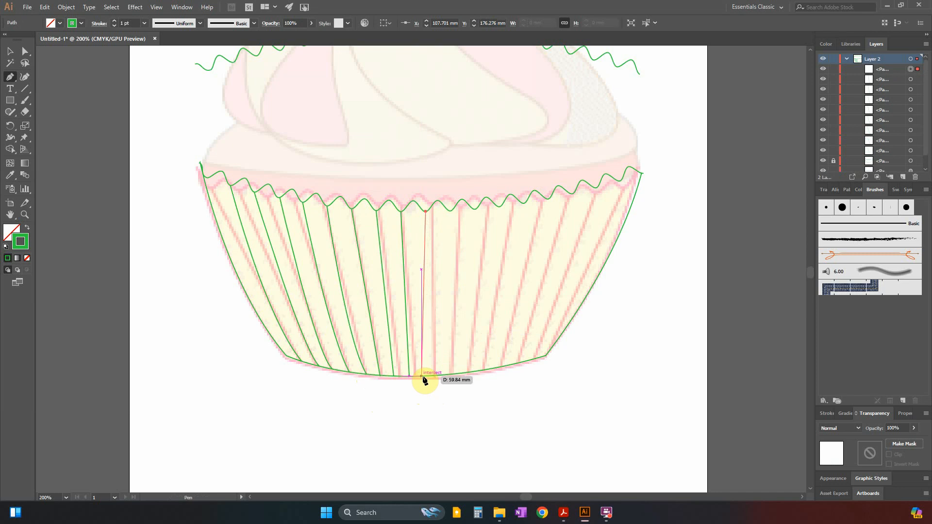
pyautogui.click(421, 375)
pyautogui.press('Escape')
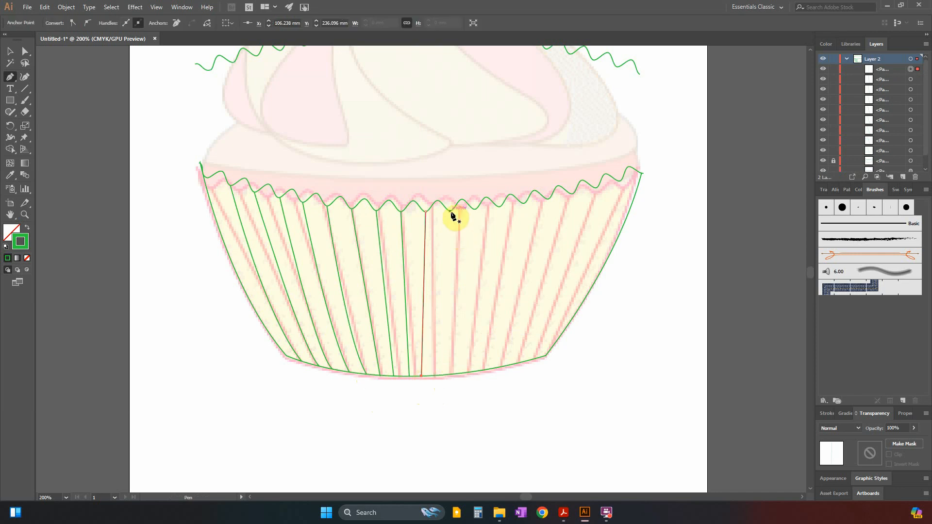
# Trace the tenth, eleventh and twelfth pleats from the left as separate straight paths down to the case's bottom edge.
pyautogui.click(450, 211)
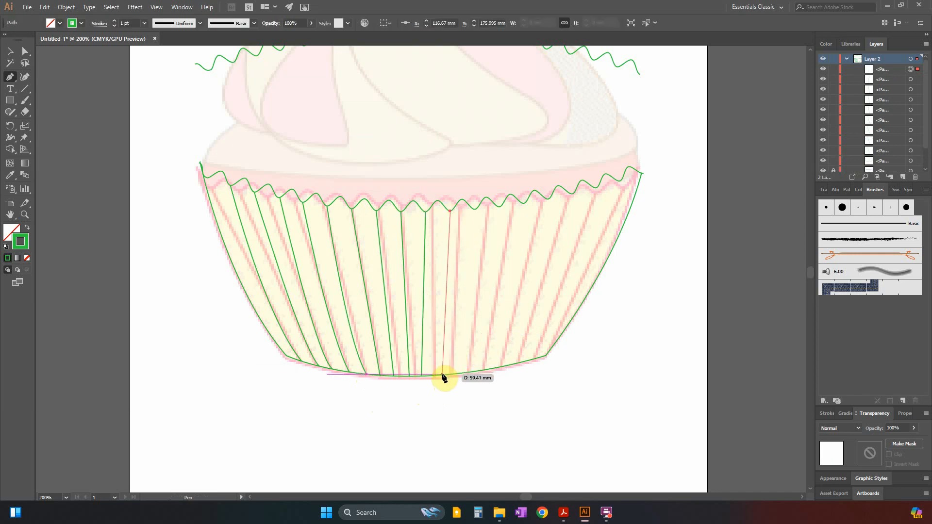
pyautogui.click(440, 376)
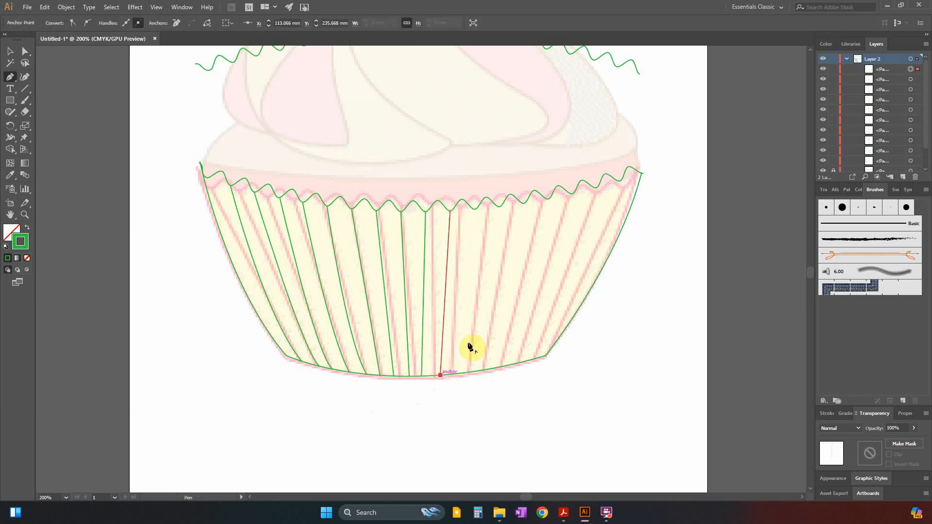
pyautogui.click(474, 209)
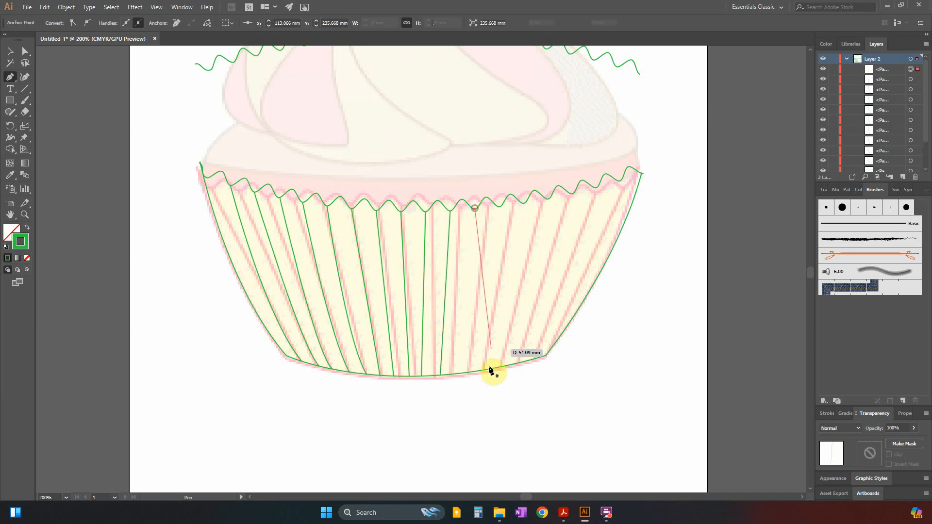
pyautogui.click(459, 376)
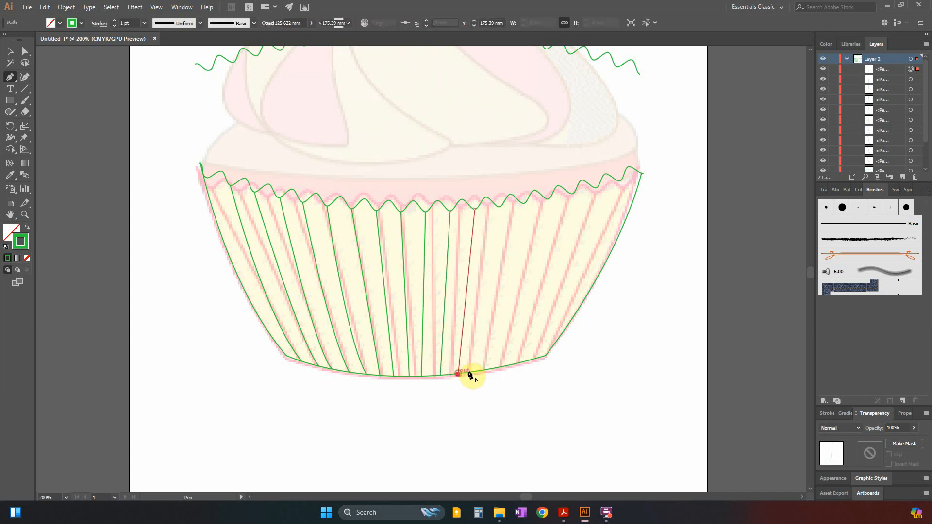
pyautogui.click(501, 208)
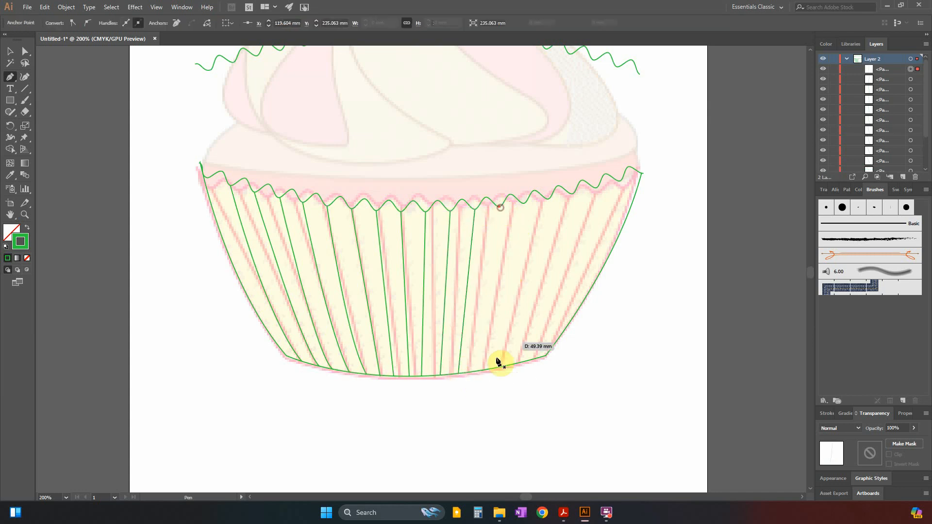
pyautogui.click(475, 371)
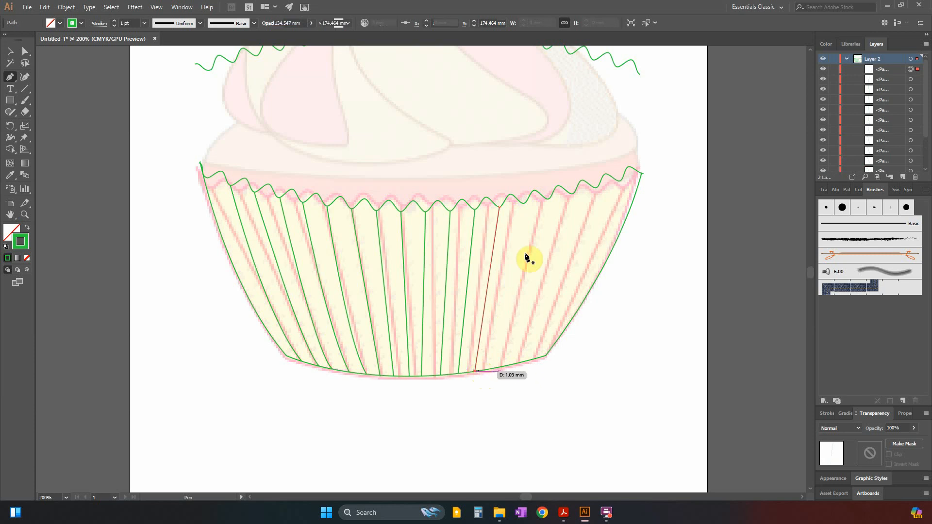
# Trace the thirteenth and fourteenth pleats from the left as separate paths from the zig-zag rim to the bottom edge.
pyautogui.click(524, 204)
pyautogui.click(495, 367)
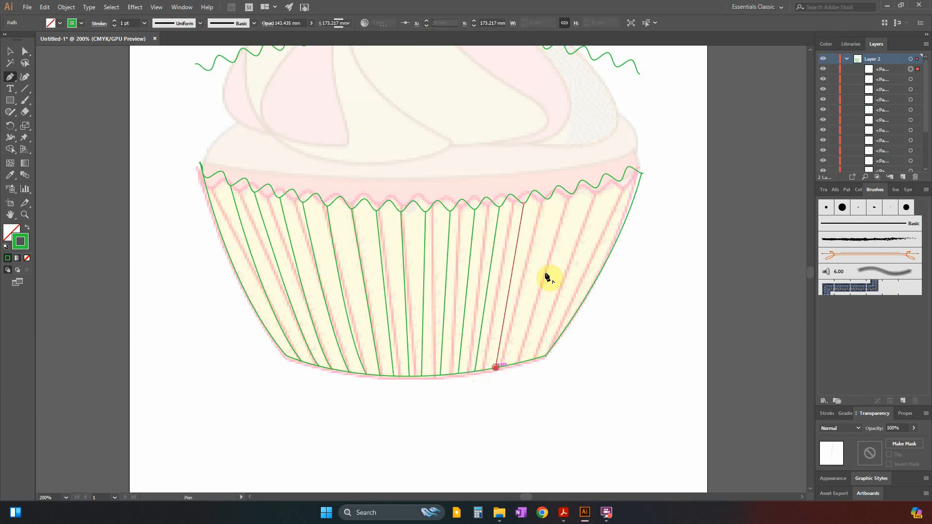
pyautogui.click(548, 199)
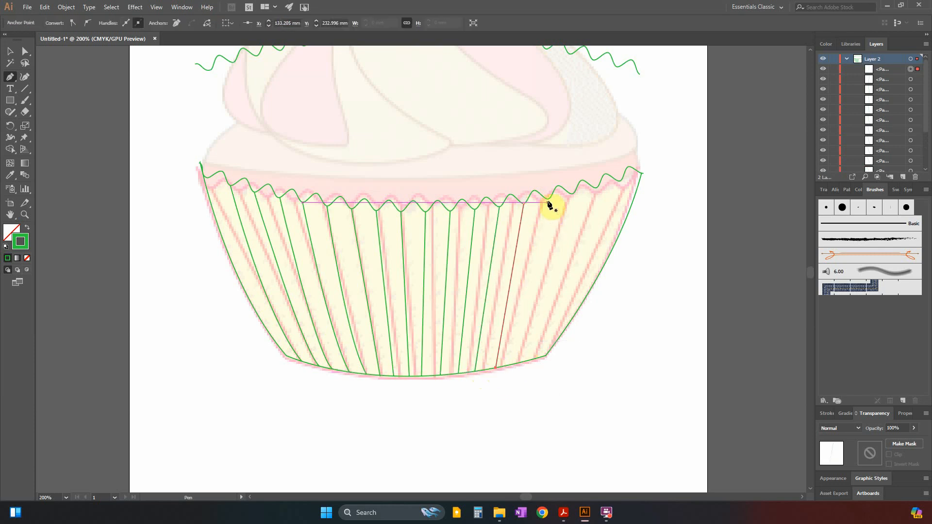
pyautogui.click(515, 368)
pyautogui.press('Escape')
# Trace the fifteenth pleat from the left as a curved path from its rim valley to the bottom edge.
pyautogui.click(572, 195)
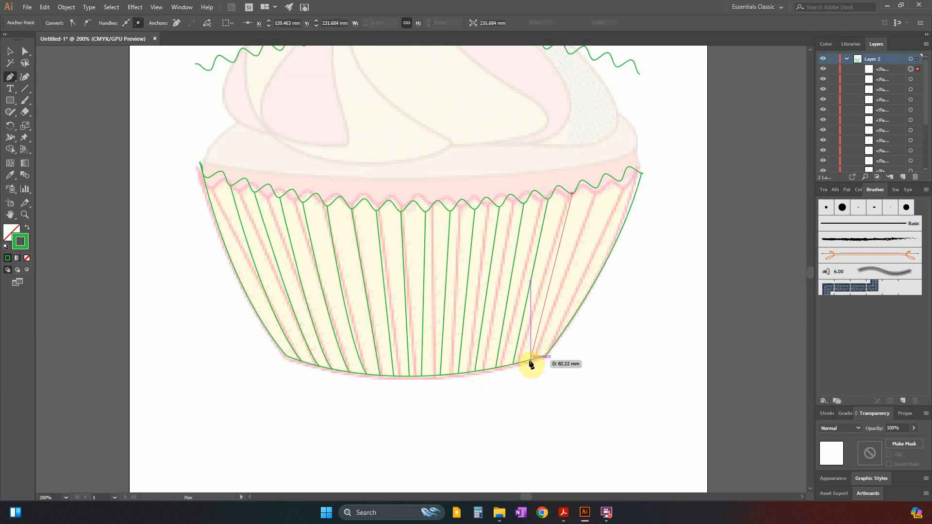
pyautogui.click(528, 361)
pyautogui.moveTo(518, 379); pyautogui.dragTo(512, 385)
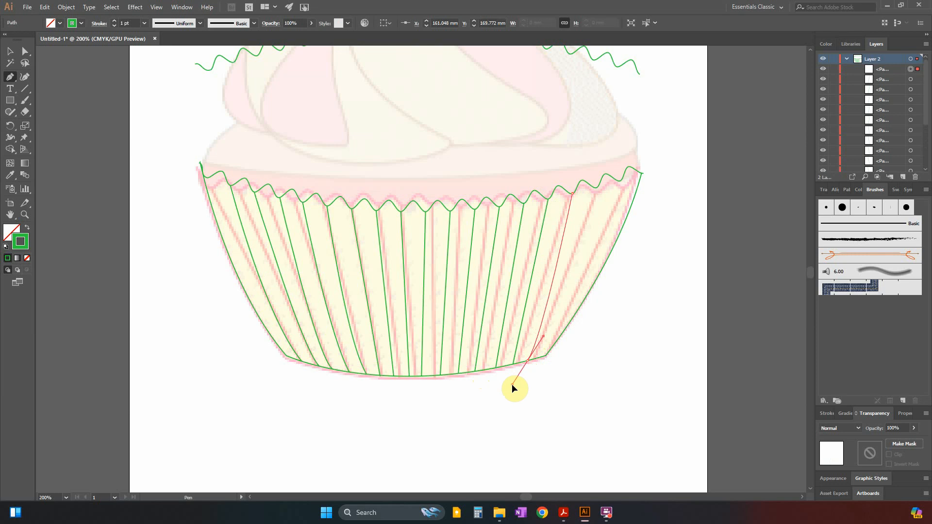
pyautogui.press('Escape')
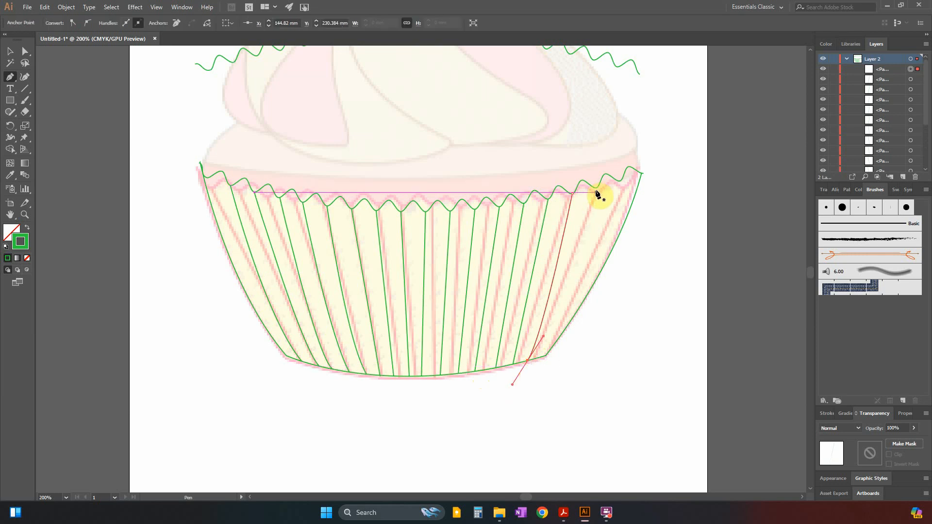
# Trace the last two pleats on the right as curves from the rim's valleys to the case's lower right corner.
pyautogui.click(596, 187)
pyautogui.click(544, 360)
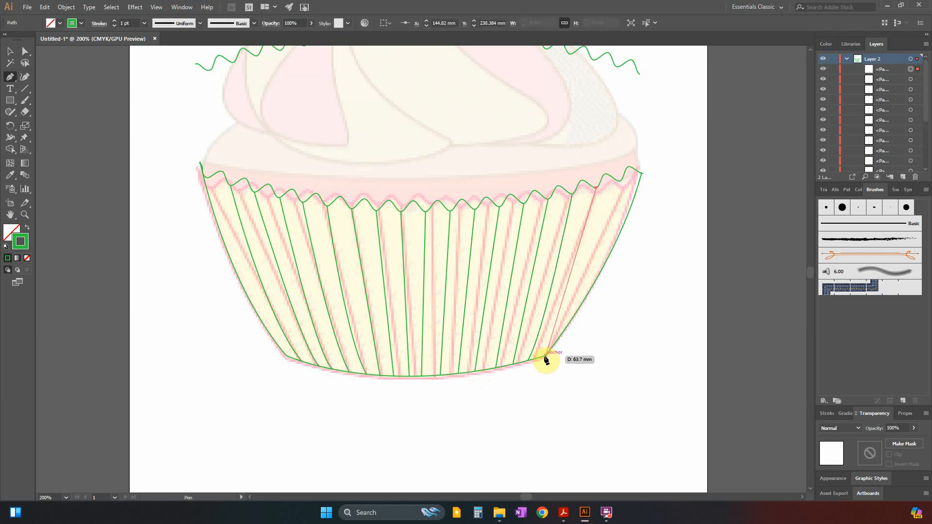
pyautogui.moveTo(543, 359); pyautogui.dragTo(523, 379)
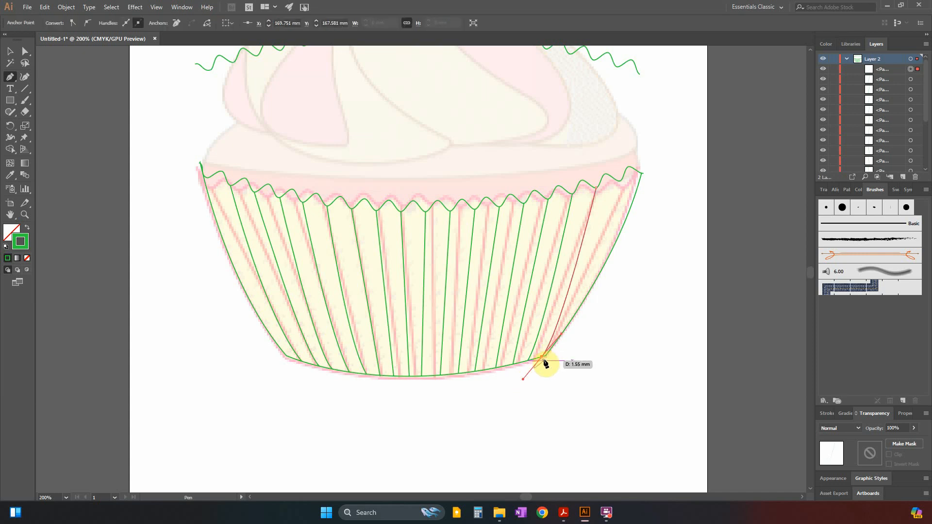
pyautogui.click(621, 182)
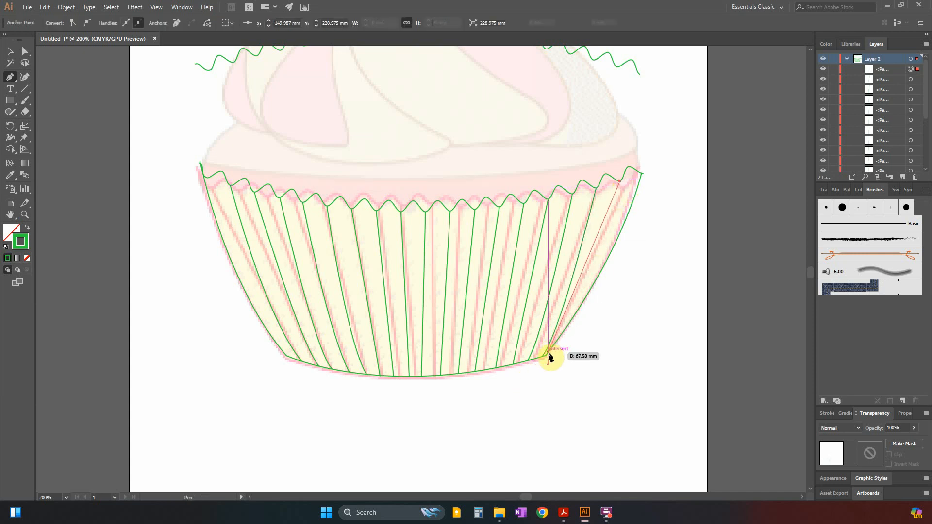
pyautogui.moveTo(547, 356); pyautogui.dragTo(499, 416)
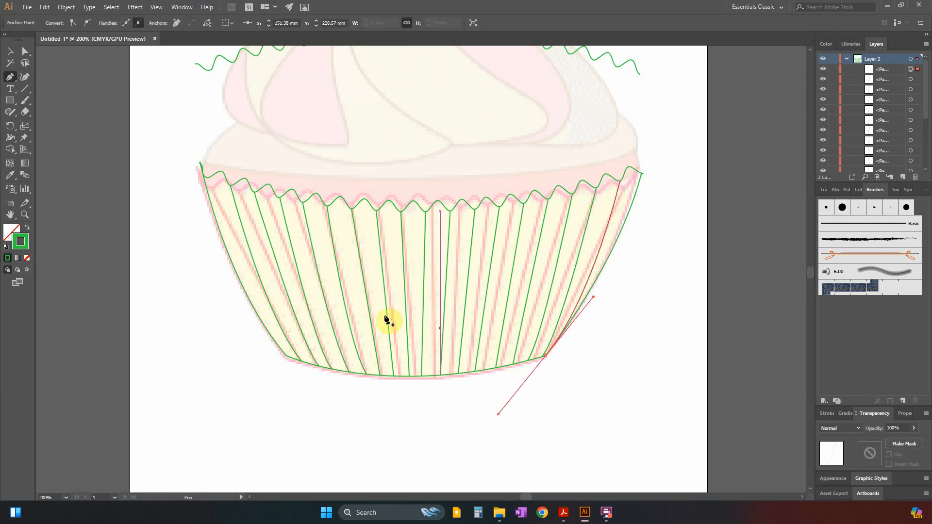
# Select all the pleat lines together and set their stroke colour to dark red #890334.
pyautogui.click(11, 56)
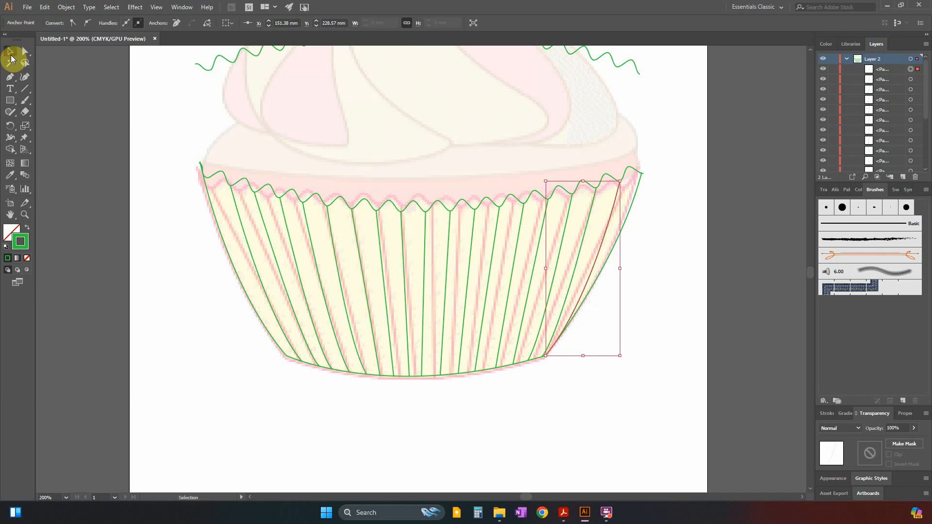
pyautogui.moveTo(148, 145); pyautogui.dragTo(685, 424)
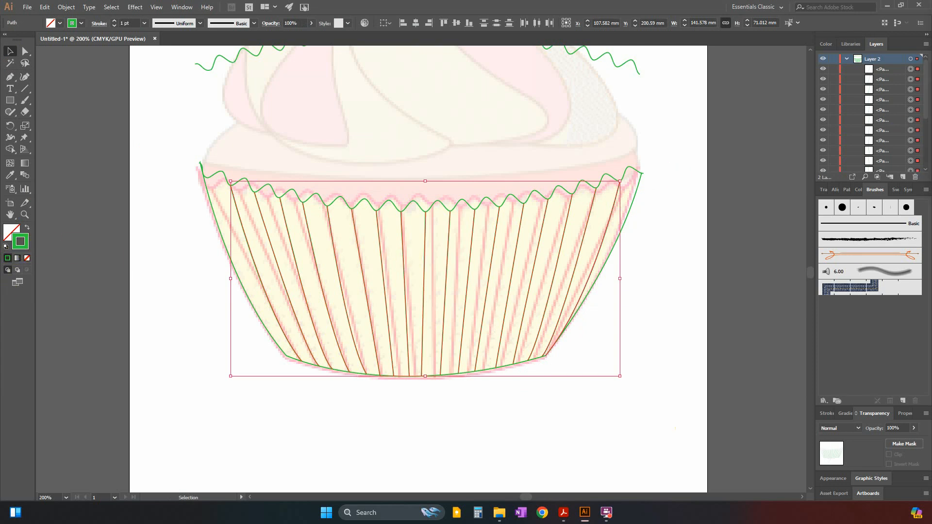
pyautogui.moveTo(931, 80); pyautogui.dragTo(529, 117)
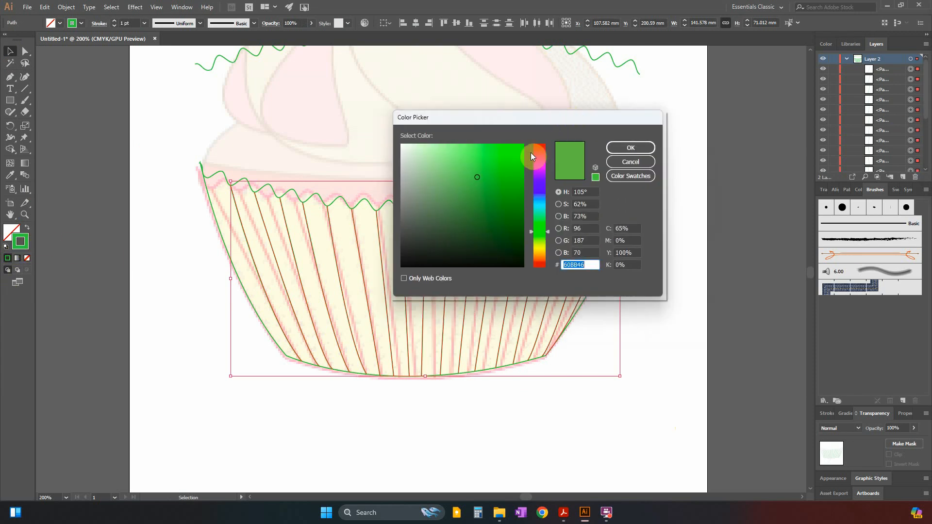
pyautogui.click(531, 152)
pyautogui.click(521, 201)
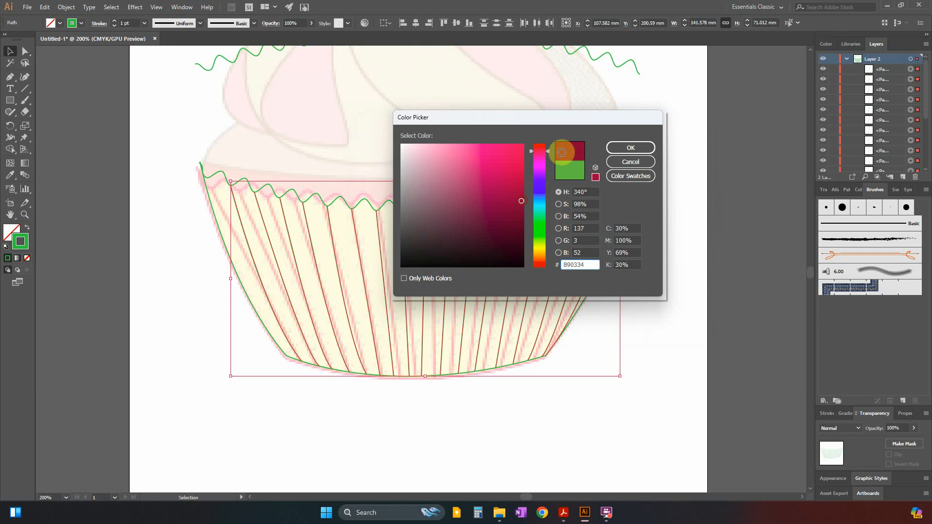
pyautogui.click(634, 147)
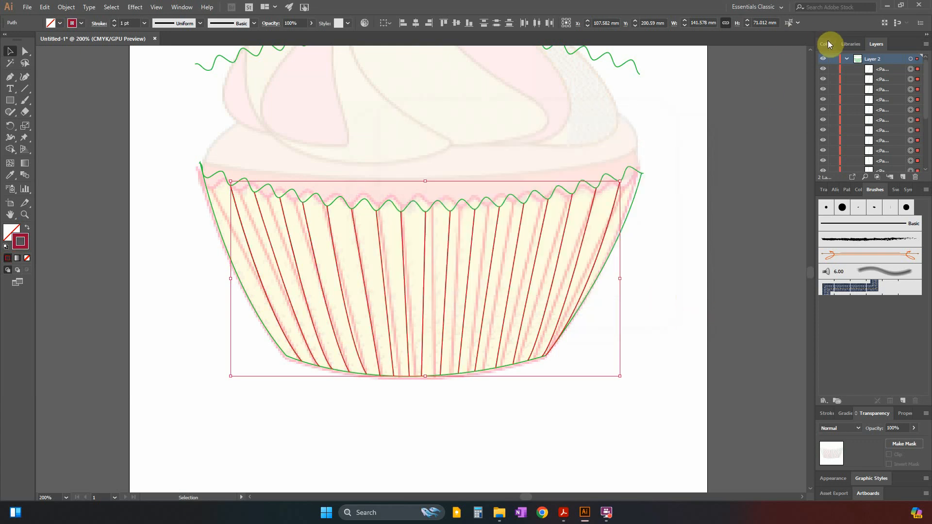
# Hide Layer 1 with the reference image and deselect the pleat lines.
pyautogui.click(854, 45)
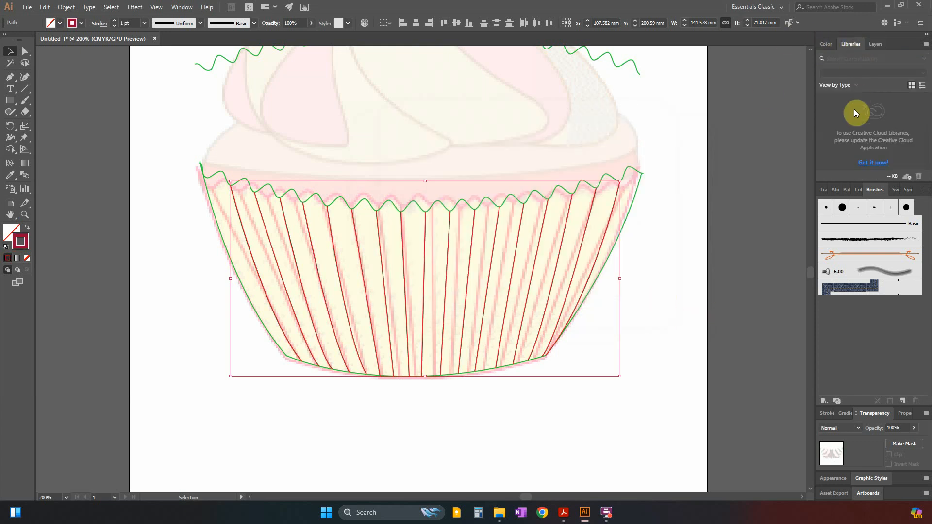
pyautogui.click(876, 44)
pyautogui.click(823, 69)
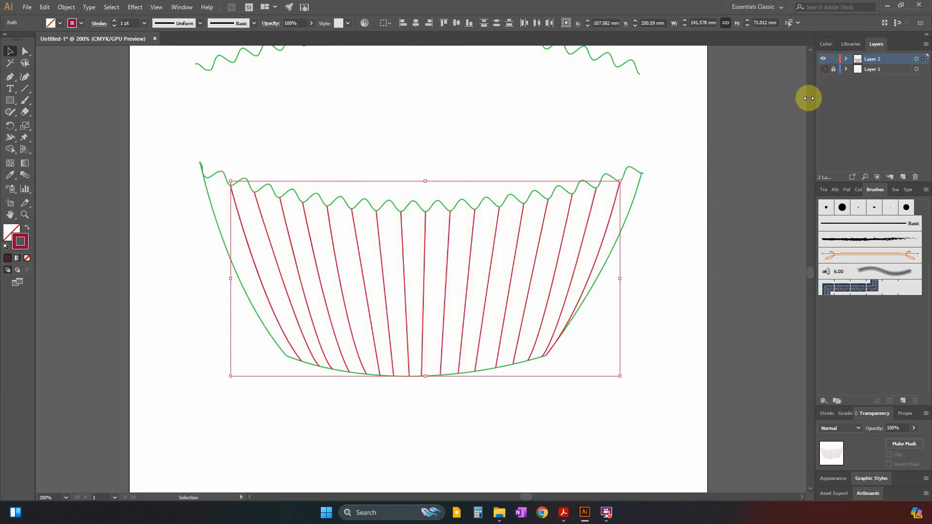
pyautogui.press('a')
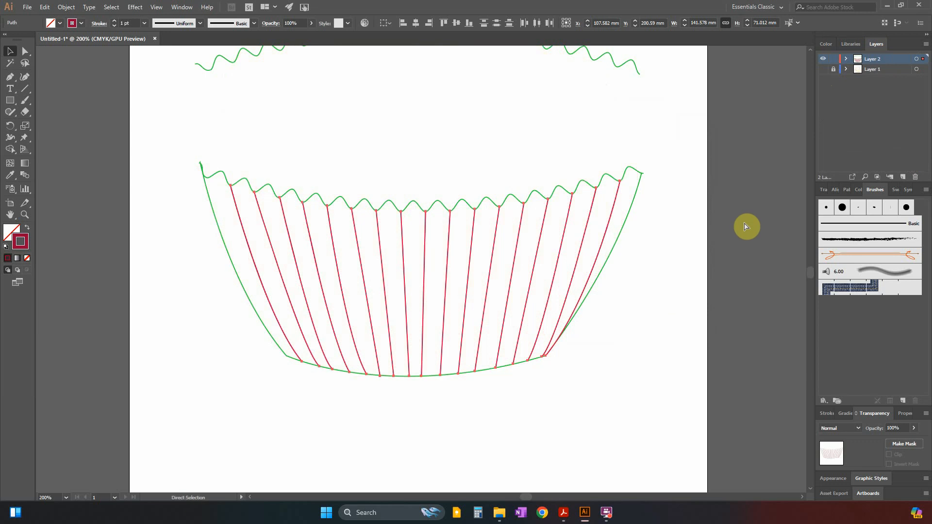
pyautogui.hotkey('ctrl', '-')
pyautogui.press('v')
pyautogui.click(81, 121)
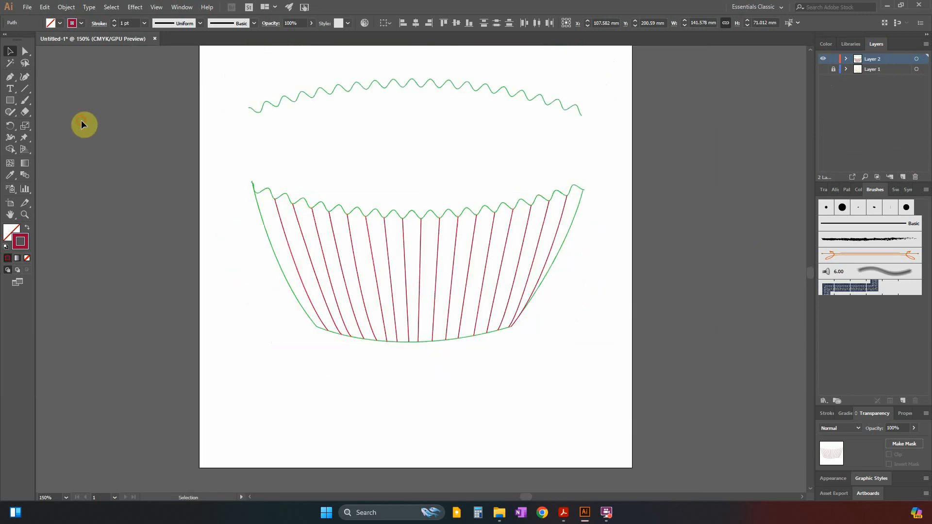
pyautogui.click(241, 323)
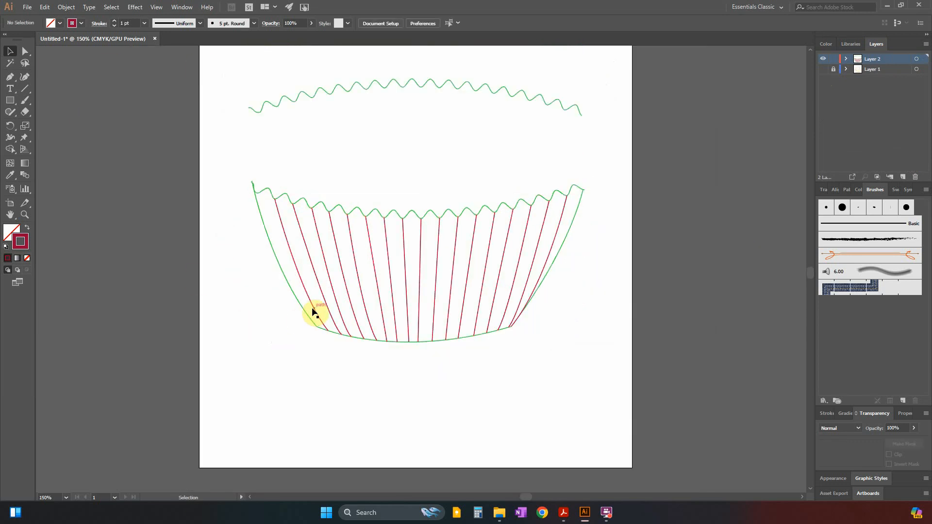
pyautogui.click(274, 199)
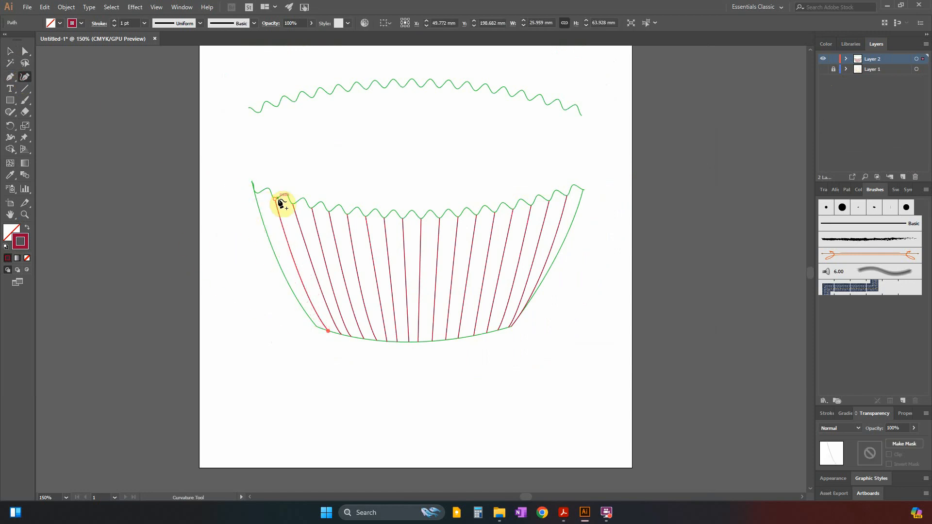
pyautogui.press('Escape')
# Move the top anchor of the leftmost pleat slightly up and to the left against the zig-zag rim, and deselect the path.
pyautogui.click(27, 52)
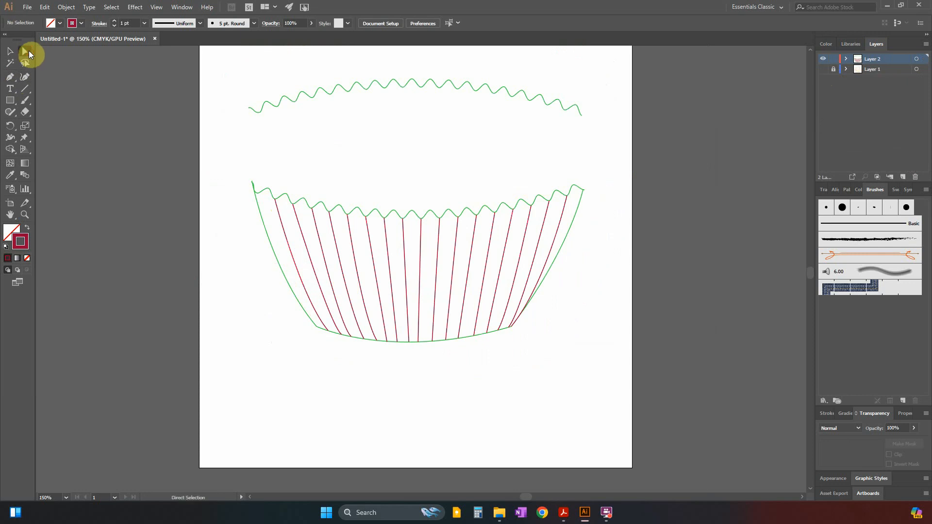
pyautogui.click(277, 204)
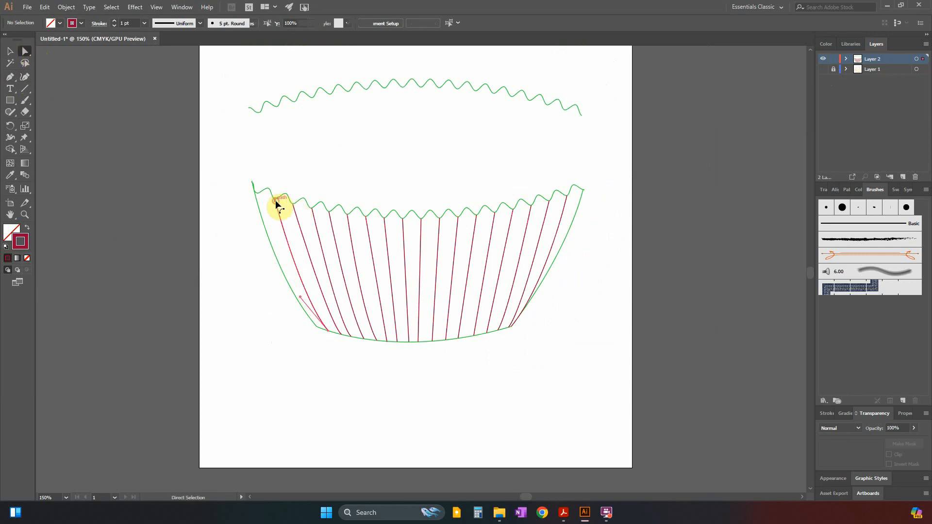
pyautogui.moveTo(278, 204); pyautogui.dragTo(272, 206)
pyautogui.moveTo(274, 193); pyautogui.dragTo(273, 195)
pyautogui.hotkey('ctrl', 'z')
pyautogui.click(8, 52)
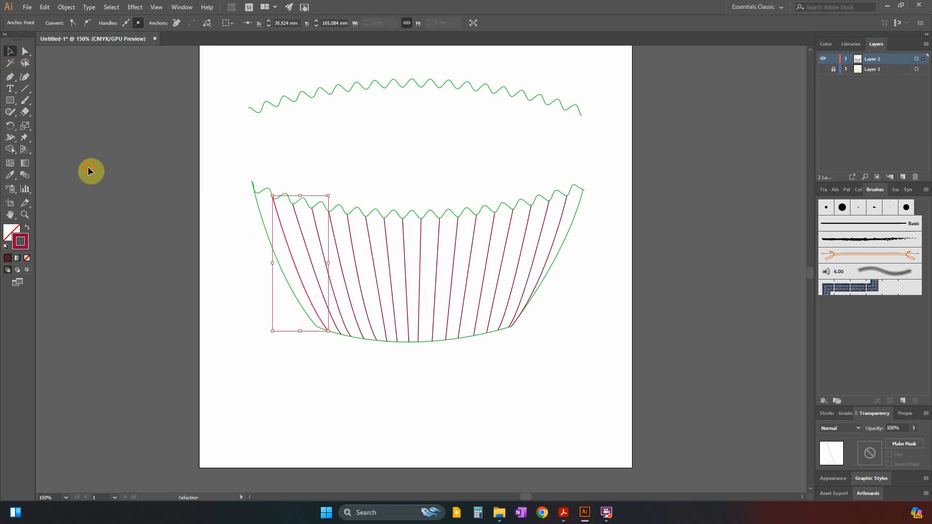
pyautogui.click(326, 439)
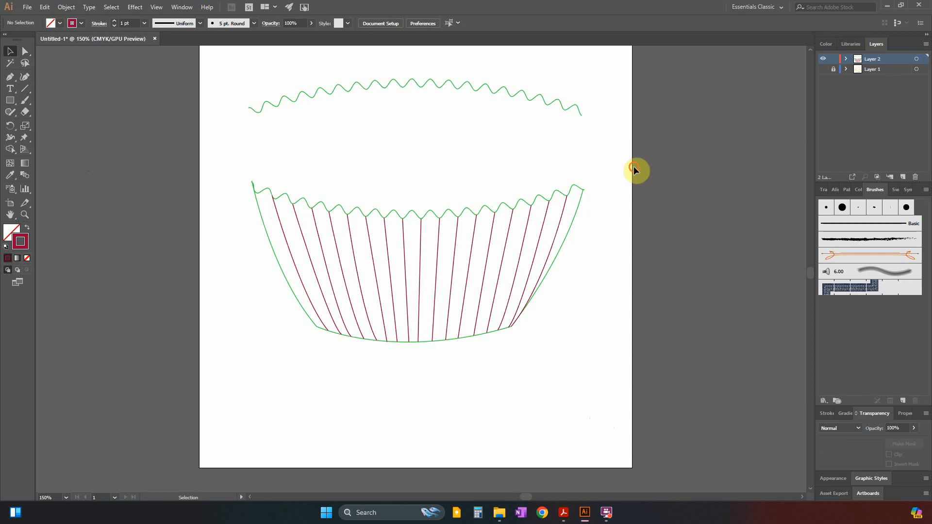
# Unlock the case outline path in Layer 2 and select it together with all the pleat lines.
pyautogui.moveTo(634, 167); pyautogui.dragTo(234, 374)
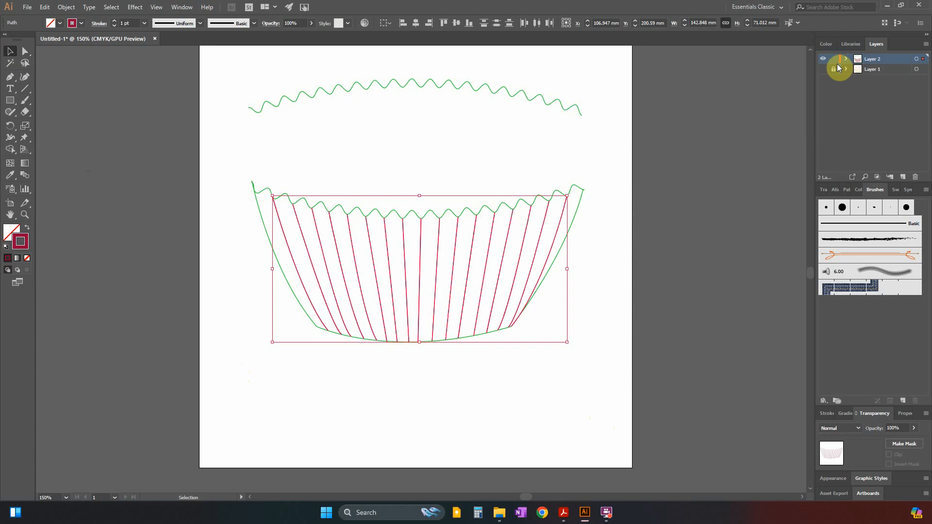
pyautogui.click(845, 59)
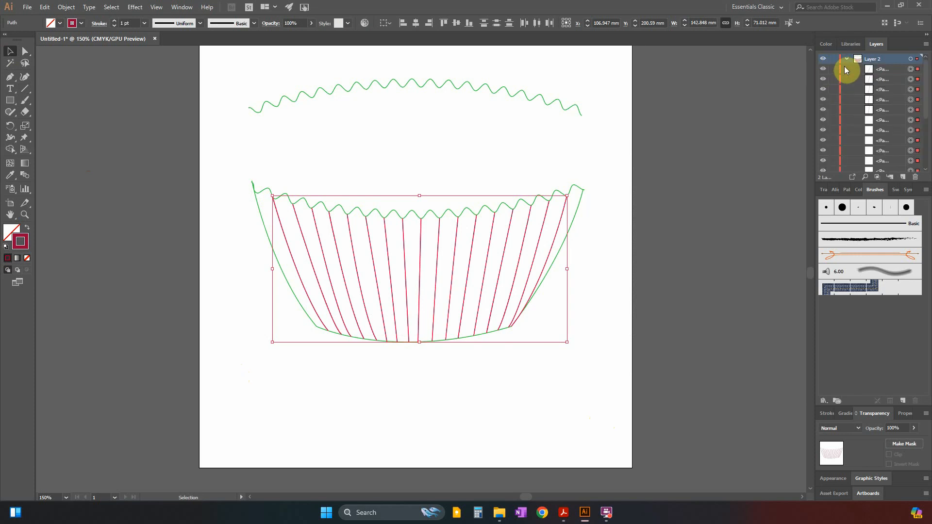
pyautogui.scroll(-3, 863, 141)
pyautogui.click(836, 145)
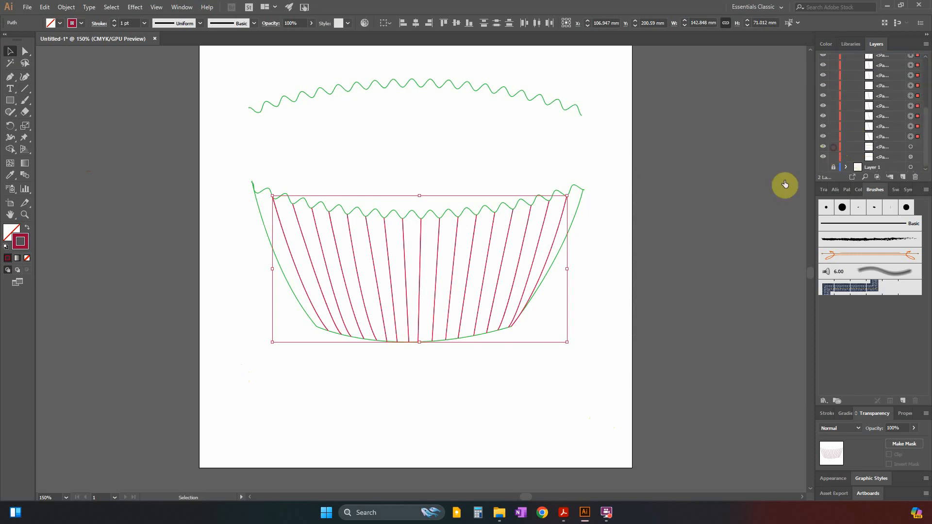
pyautogui.moveTo(638, 167); pyautogui.dragTo(209, 362)
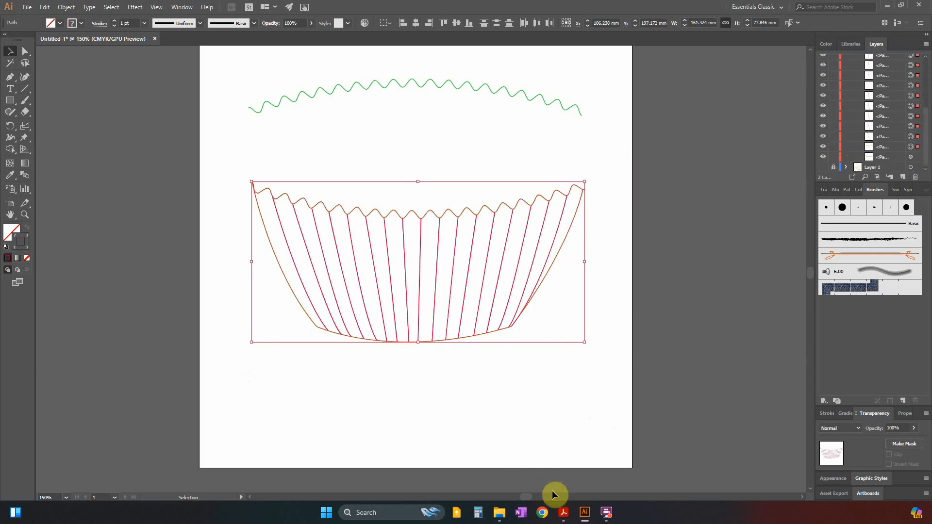
# Check the Case example in the Acrobat exam paper, then set the case outline and pleat strokes to bright red in Illustrator and deselect them.
pyautogui.click(563, 512)
pyautogui.click(204, 259)
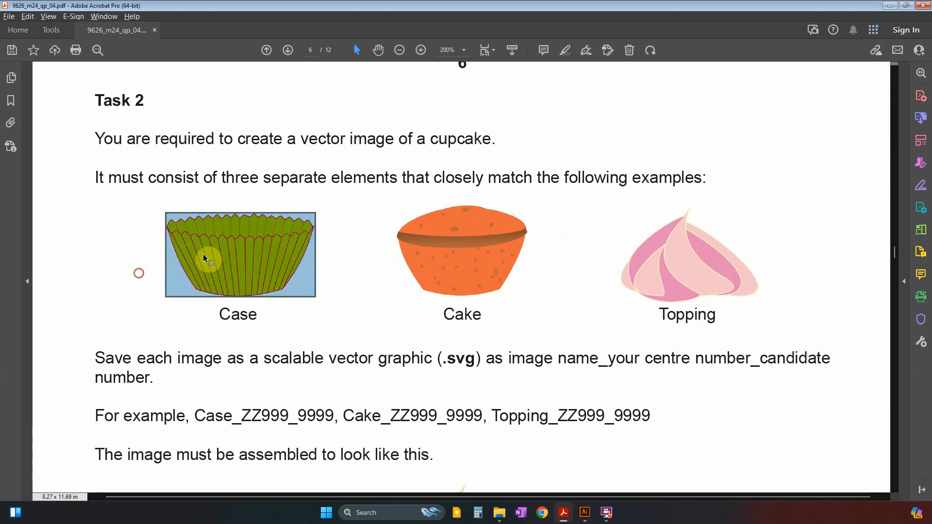
pyautogui.click(139, 274)
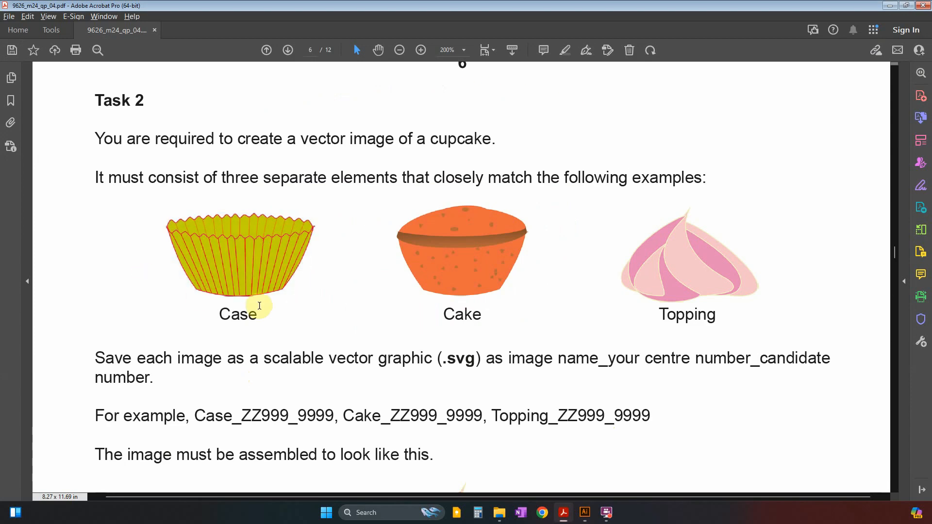
pyautogui.hotkey('alt', 'Tab')
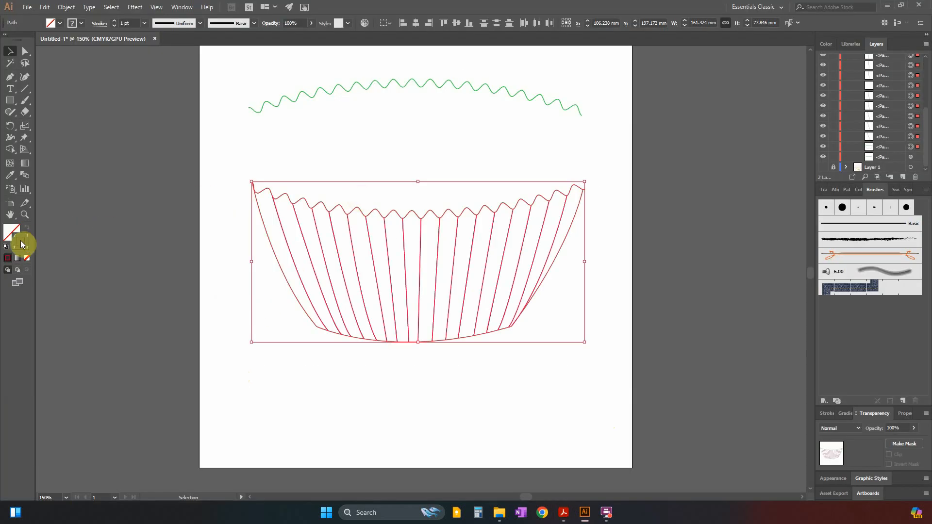
pyautogui.doubleClick(22, 248)
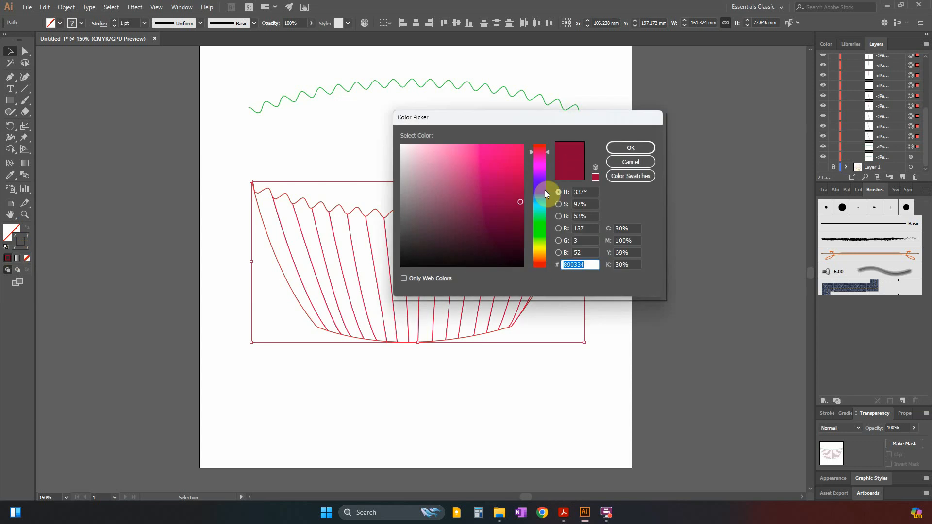
pyautogui.hotkey('alt', 'Tab')
pyautogui.hotkey('alt', 'Tab')
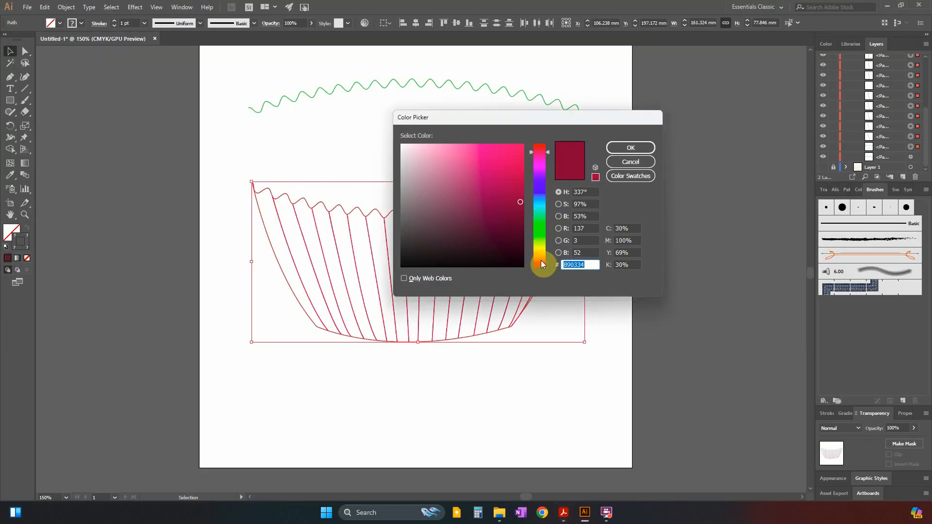
pyautogui.click(541, 264)
pyautogui.moveTo(520, 152); pyautogui.dragTo(518, 175)
pyautogui.click(613, 149)
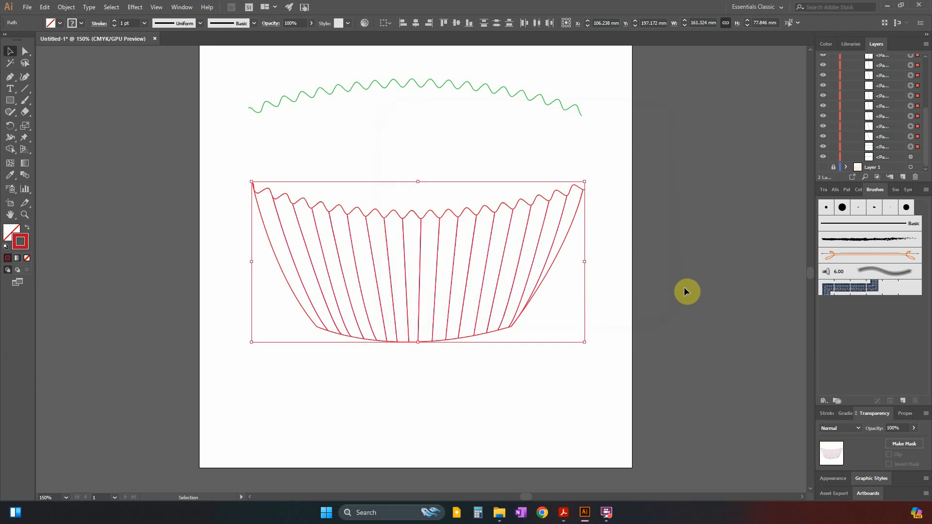
pyautogui.click(685, 290)
pyautogui.moveTo(613, 172); pyautogui.dragTo(224, 403)
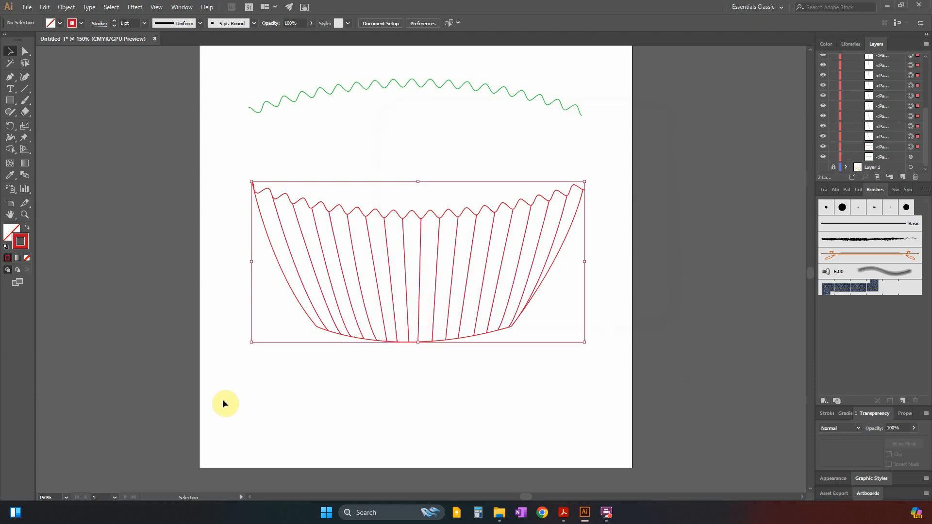
pyautogui.click(333, 408)
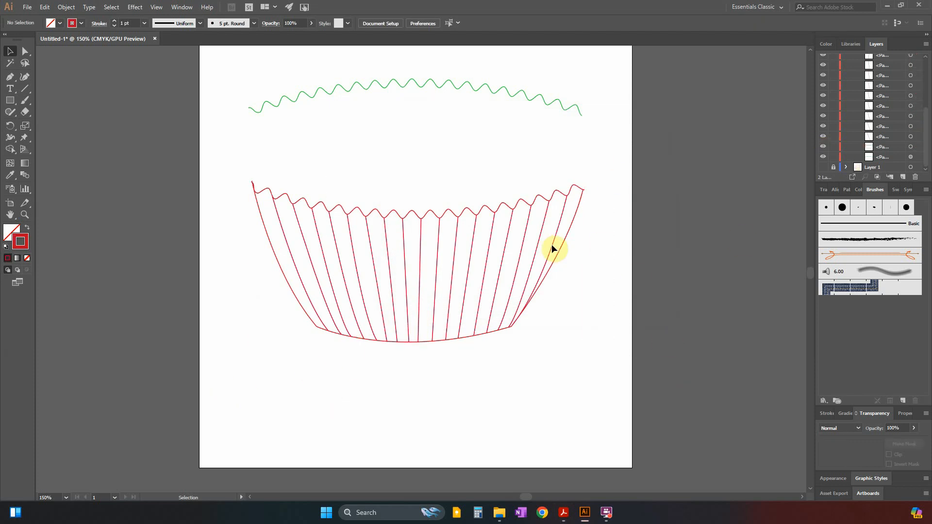
# Fill the case outline with yellow-green (C 16.86, M 0, Y 95.29, K 0) and compare it with the Case example in the Acrobat exam paper.
pyautogui.click(579, 215)
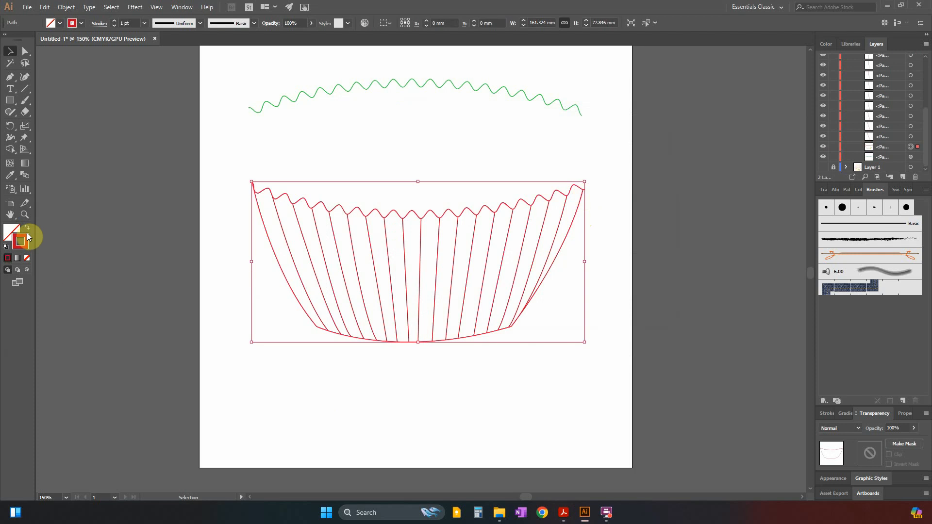
pyautogui.click(11, 229)
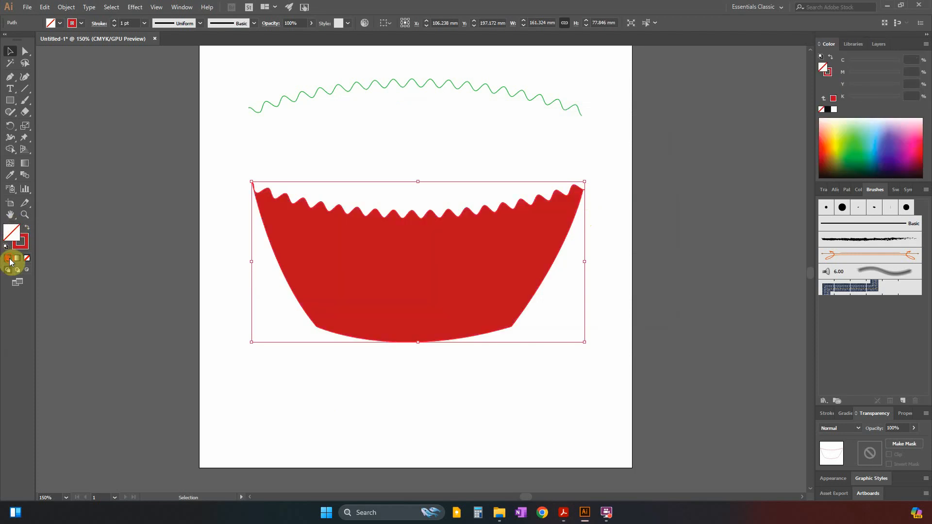
pyautogui.click(7, 258)
pyautogui.click(852, 146)
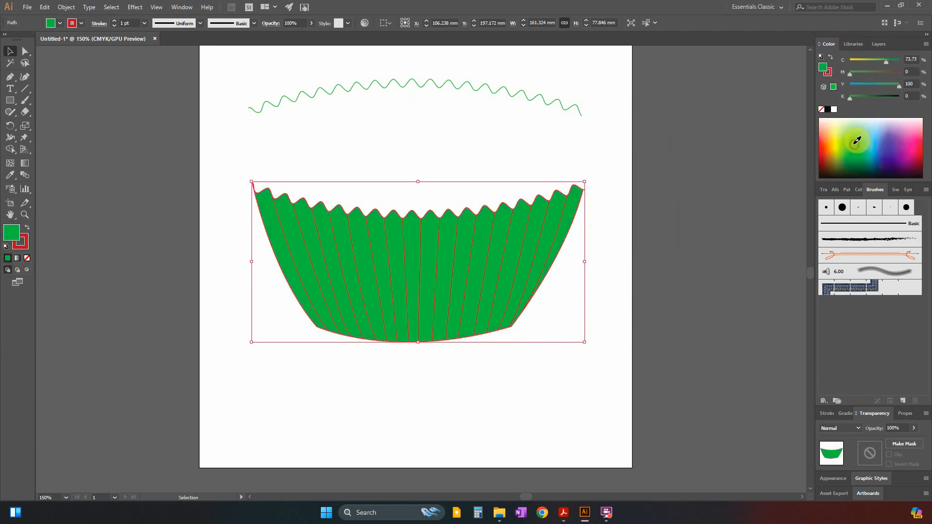
pyautogui.click(845, 140)
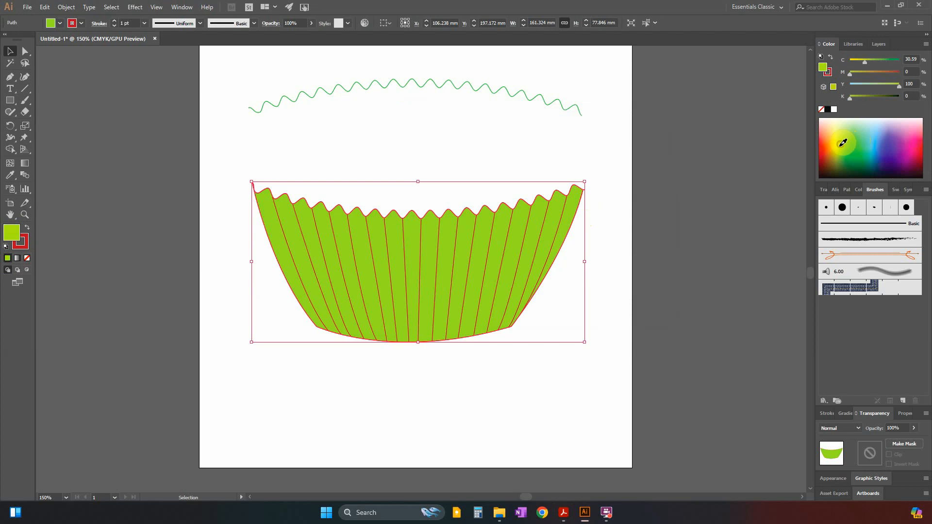
pyautogui.moveTo(843, 143)
pyautogui.mouseDown()
pyautogui.moveTo(842, 150)
pyautogui.moveTo(841, 138)
pyautogui.mouseUp()
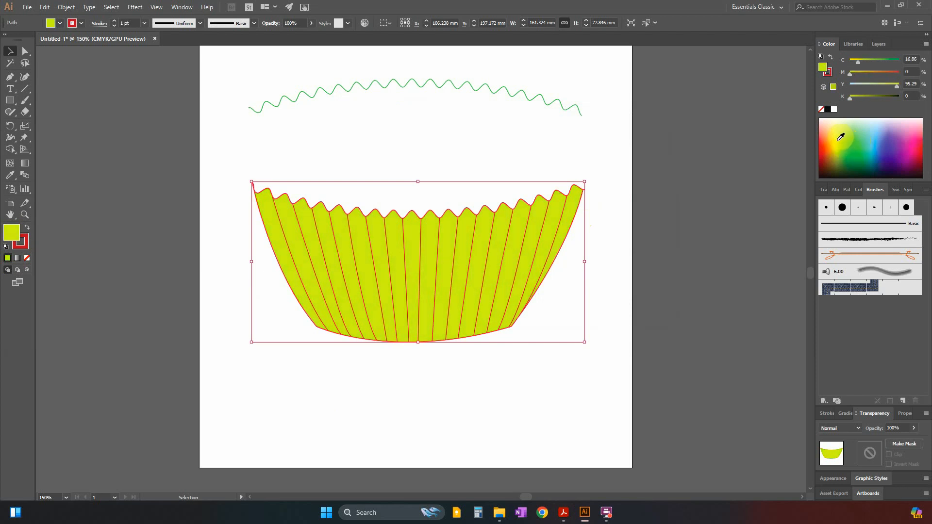
pyautogui.click(732, 240)
pyautogui.hotkey('alt', 'Tab')
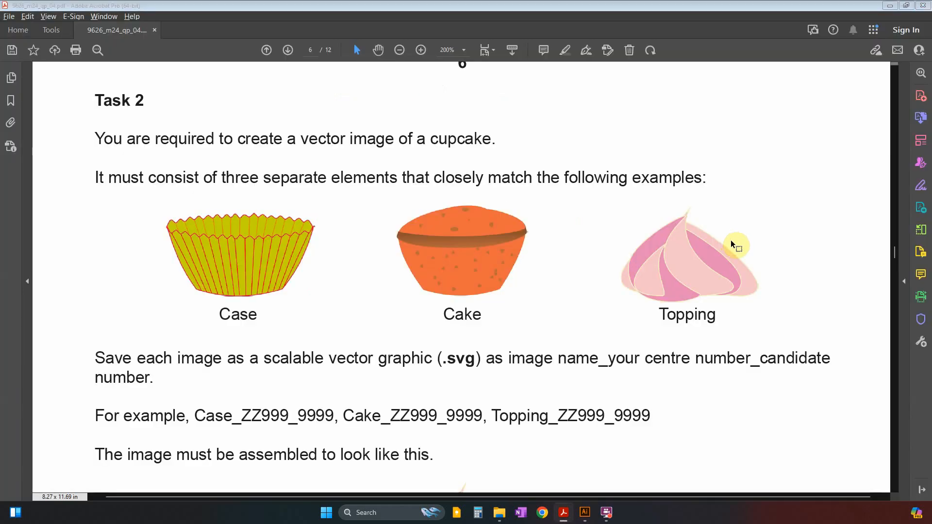
pyautogui.hotkey('alt', 'Tab')
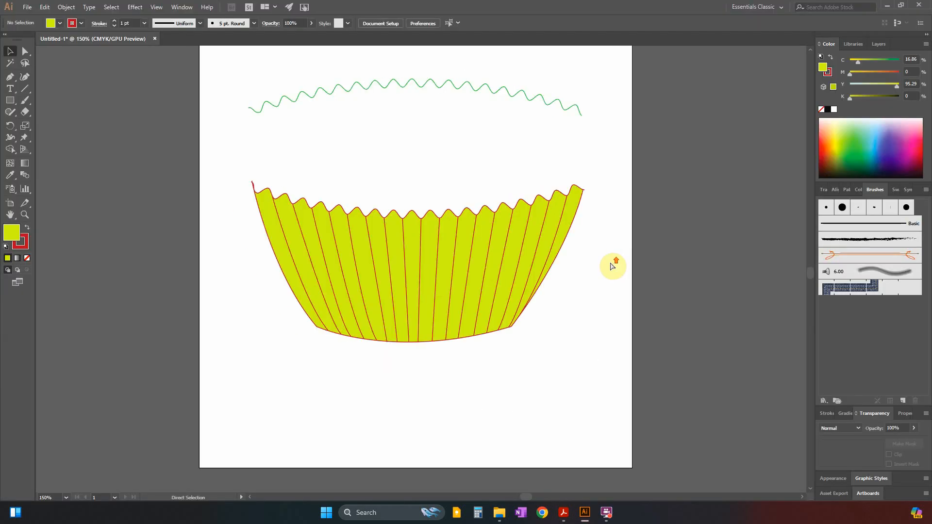
# Move the green zig-zag line down to the case's upper corners as its back rim, checking the Case example in the Acrobat exam paper.
pyautogui.hotkey('ctrl', '-')
pyautogui.hotkey('alt', 'Tab')
pyautogui.moveTo(314, 209); pyautogui.dragTo(183, 232)
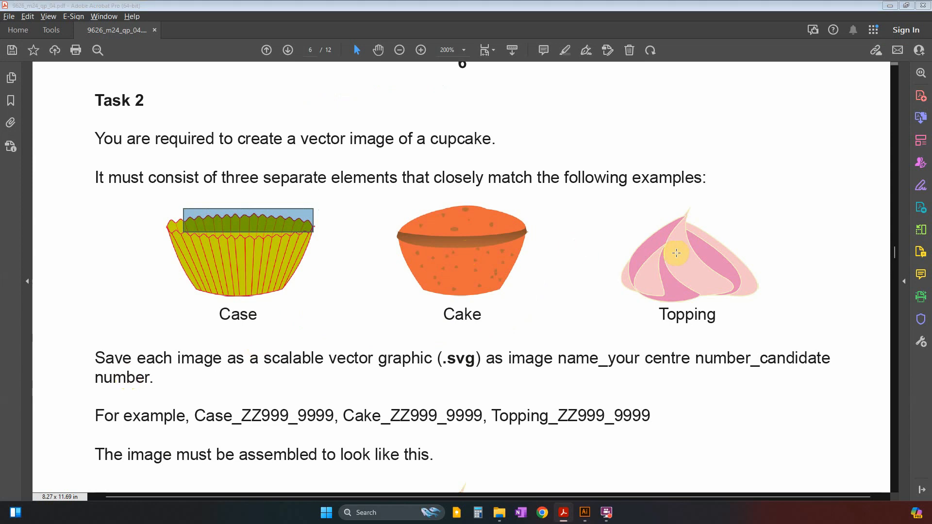
pyautogui.hotkey('alt', 'Tab')
pyautogui.click(517, 159)
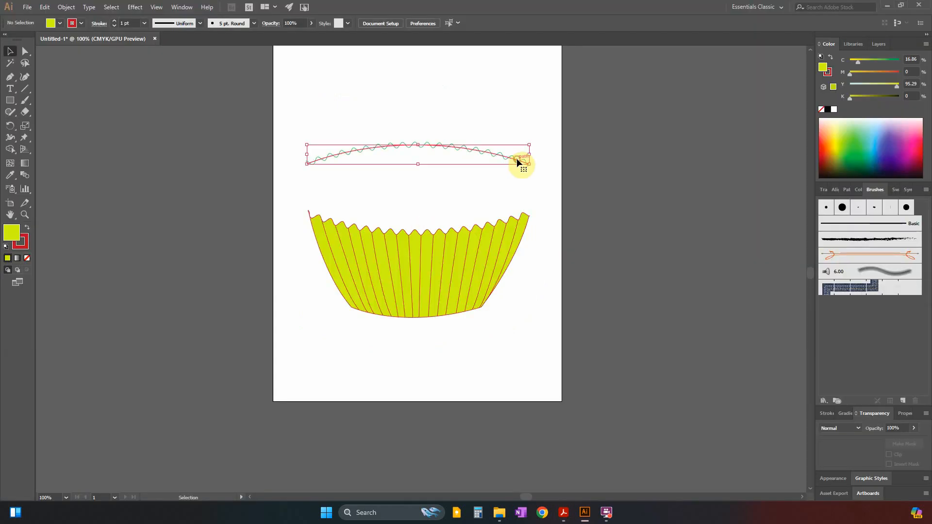
pyautogui.moveTo(517, 175); pyautogui.dragTo(518, 208)
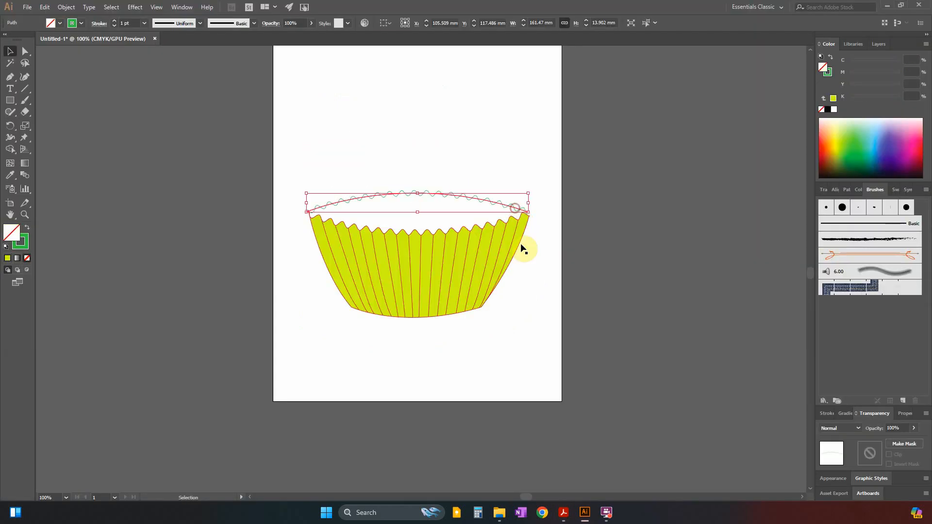
pyautogui.hotkey('ctrl', '+')
pyautogui.hotkey('ctrl', '+')
pyautogui.hotkey('alt', 'Tab')
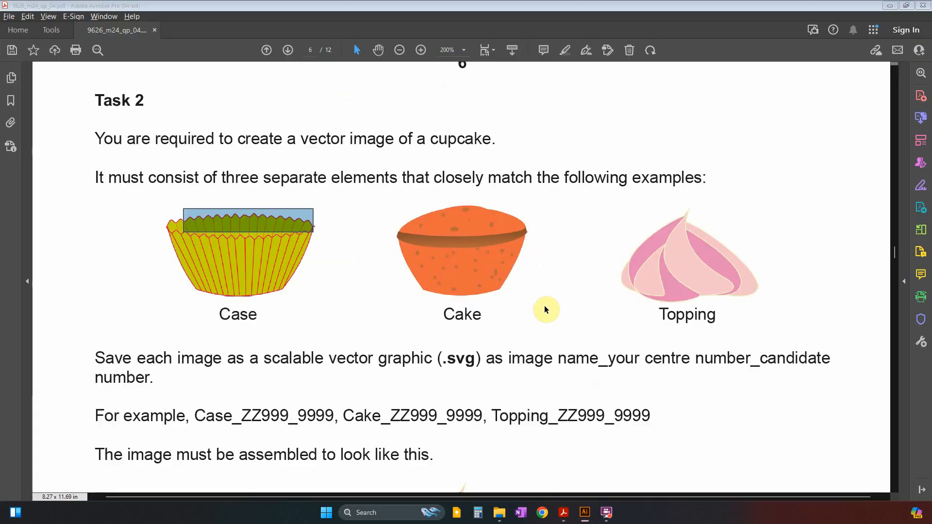
pyautogui.hotkey('alt', 'Tab')
pyautogui.click(646, 306)
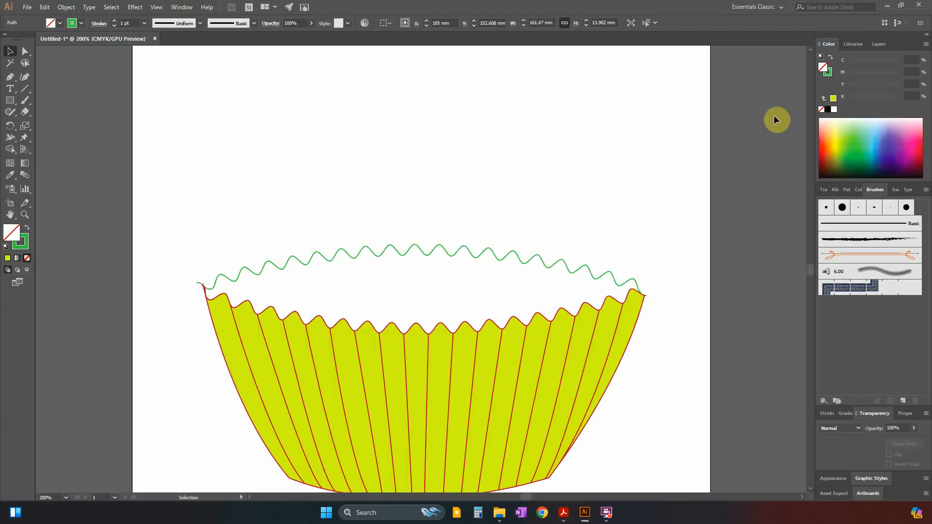
# Create Layer 3 above Layer 2 and cut and paste the green zig-zag line into it.
pyautogui.click(877, 46)
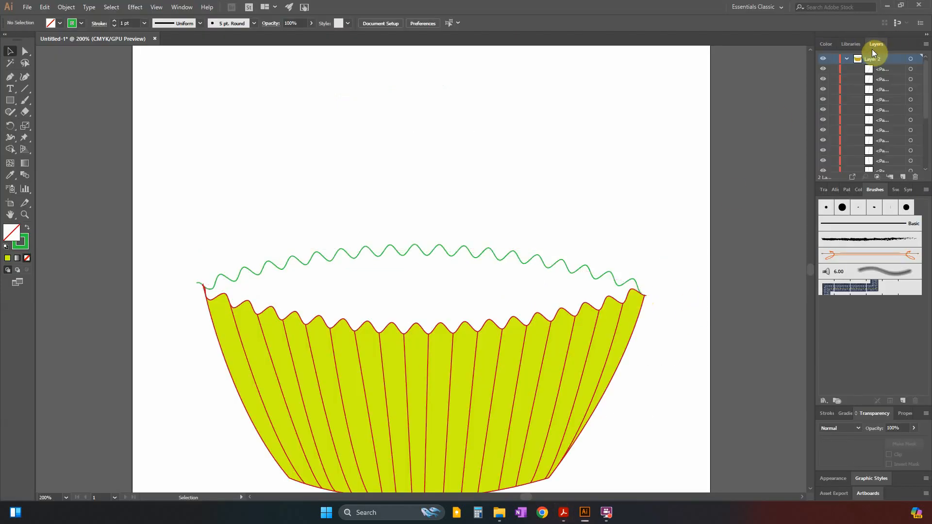
pyautogui.click(848, 58)
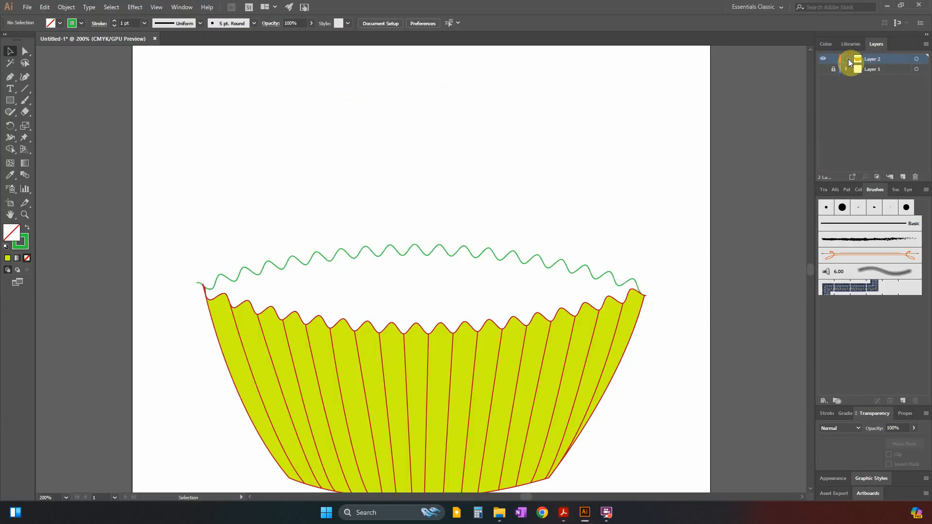
pyautogui.click(902, 177)
pyautogui.click(394, 251)
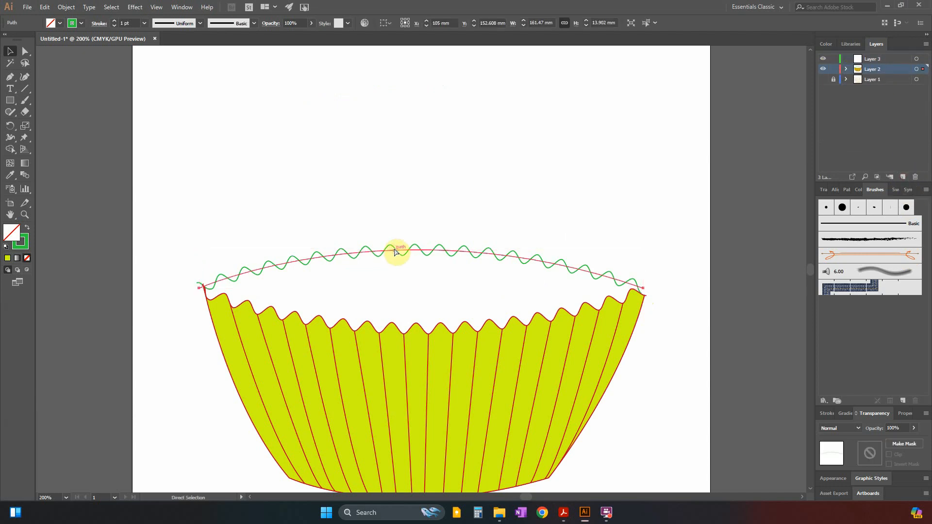
pyautogui.click(917, 59)
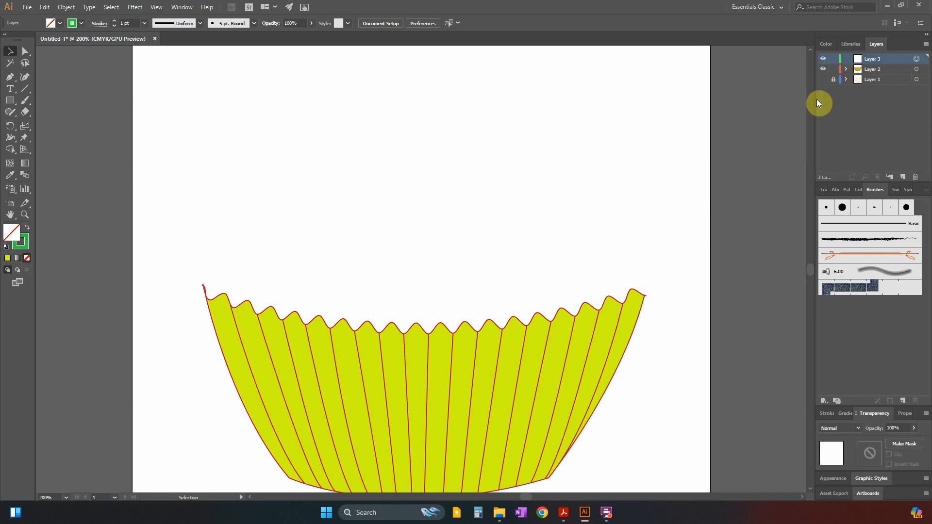
pyautogui.hotkey('ctrl', 'f')
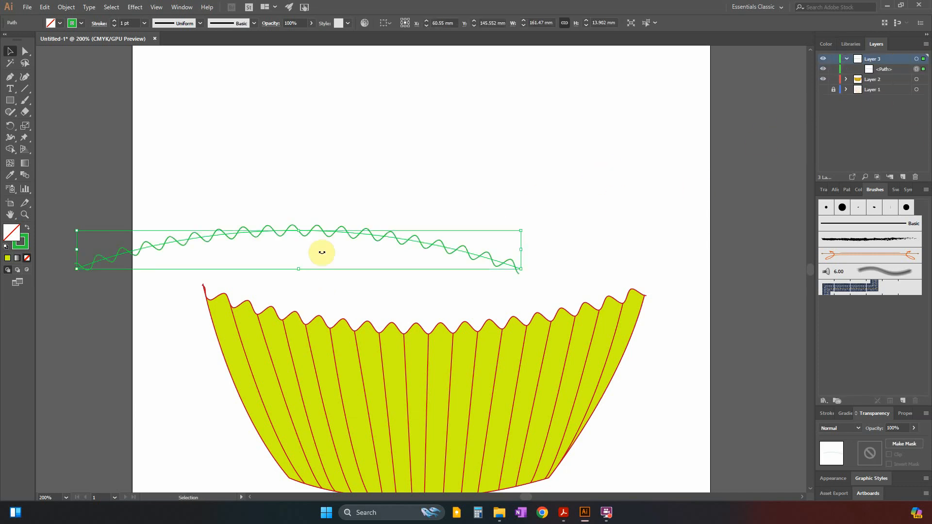
# Position the pasted zig-zag line over the case opening with its left end on the rim's left corner, nudge it slightly down and deselect it.
pyautogui.moveTo(339, 234)
pyautogui.mouseDown()
pyautogui.moveTo(434, 255)
pyautogui.moveTo(465, 250)
pyautogui.mouseUp()
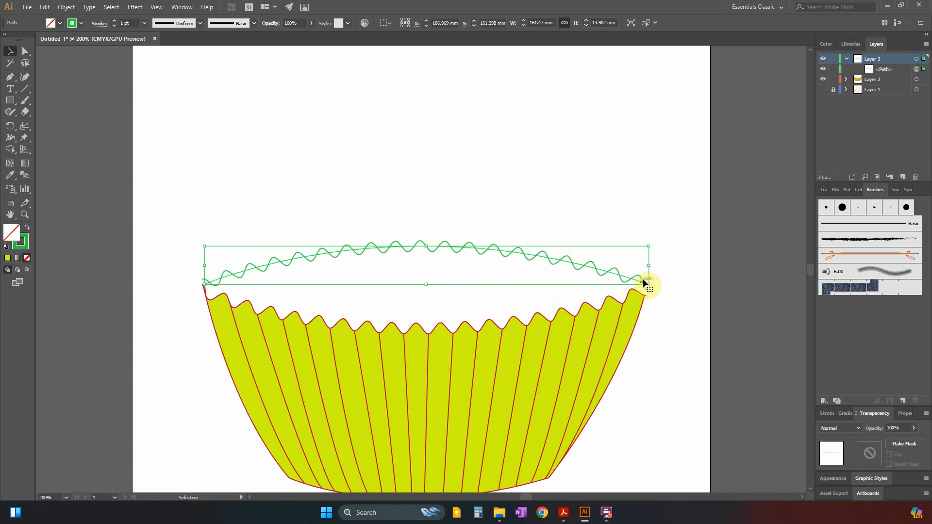
pyautogui.press('Down')
pyautogui.press('Down')
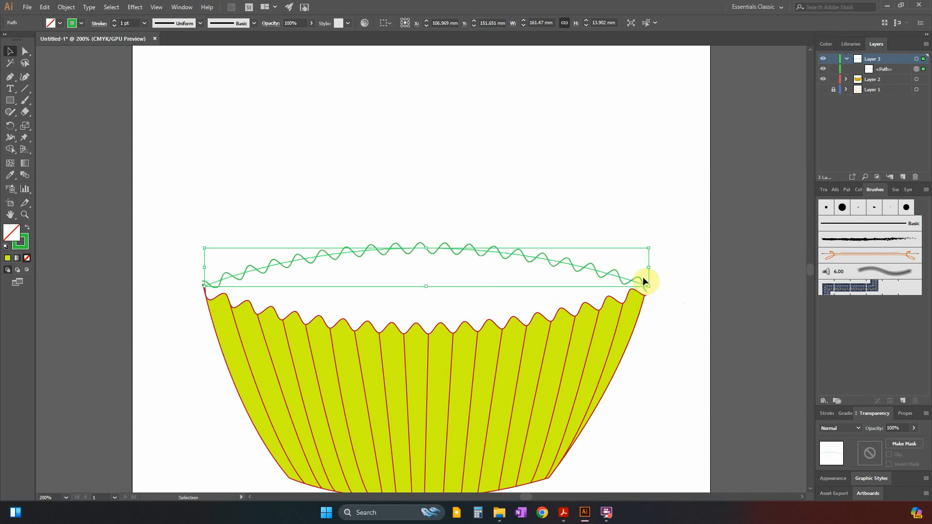
pyautogui.click(665, 339)
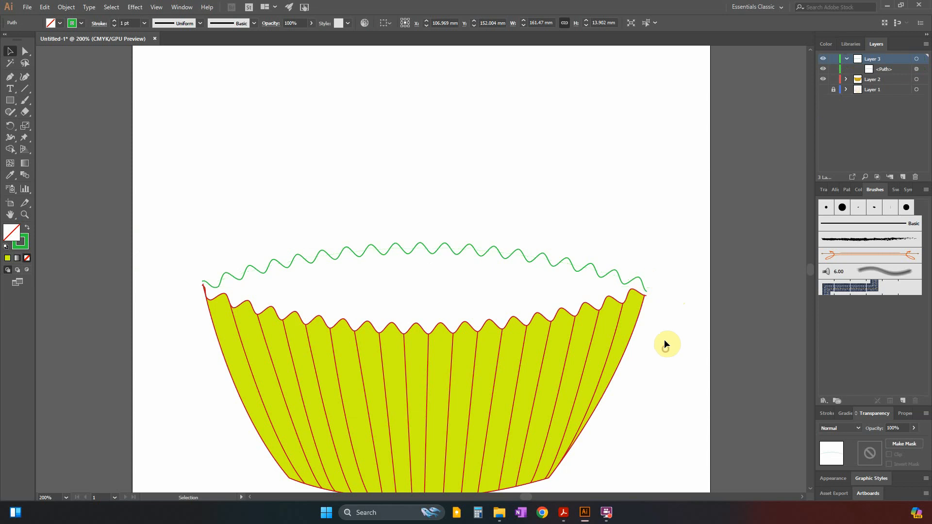
# Shift the green zig-zag line down and slightly left so its right end anchor meets the case rim's right corner.
pyautogui.click(540, 259)
pyautogui.click(25, 51)
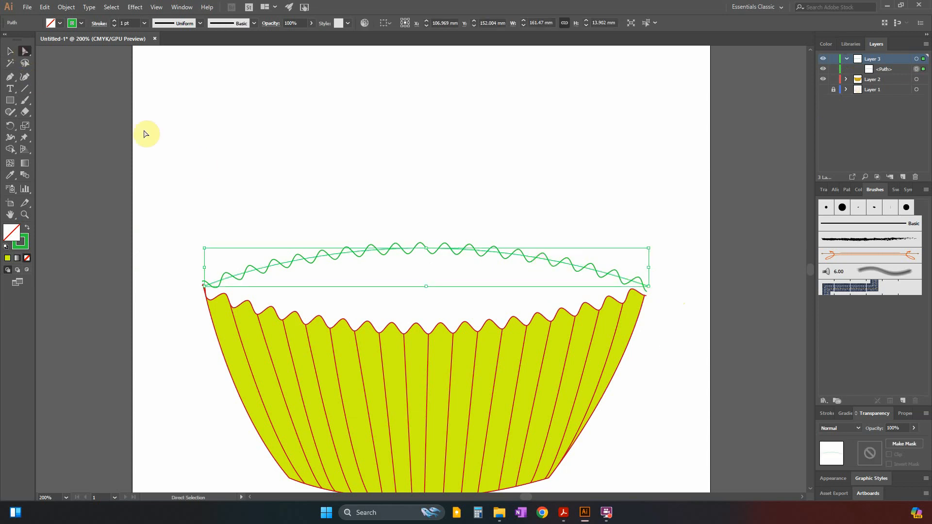
pyautogui.click(648, 291)
pyautogui.click(640, 279)
pyautogui.click(651, 291)
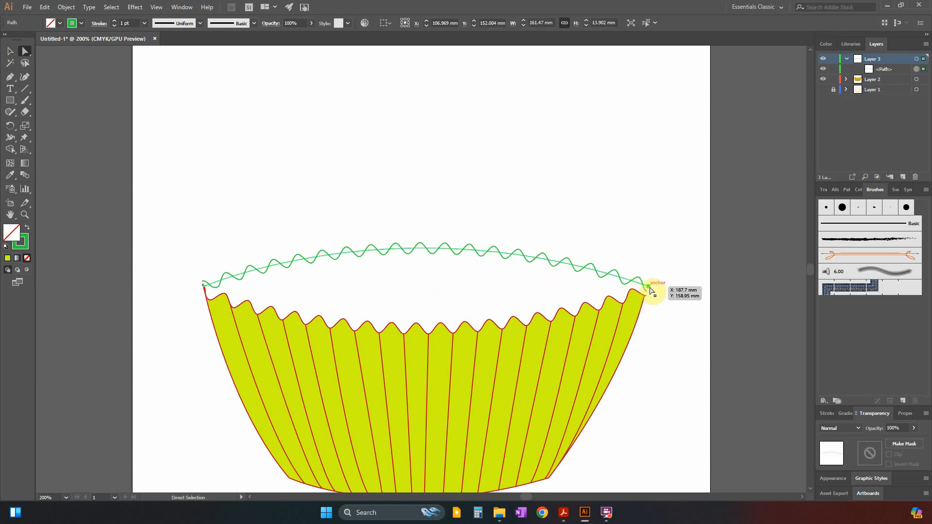
pyautogui.moveTo(651, 290); pyautogui.dragTo(648, 302)
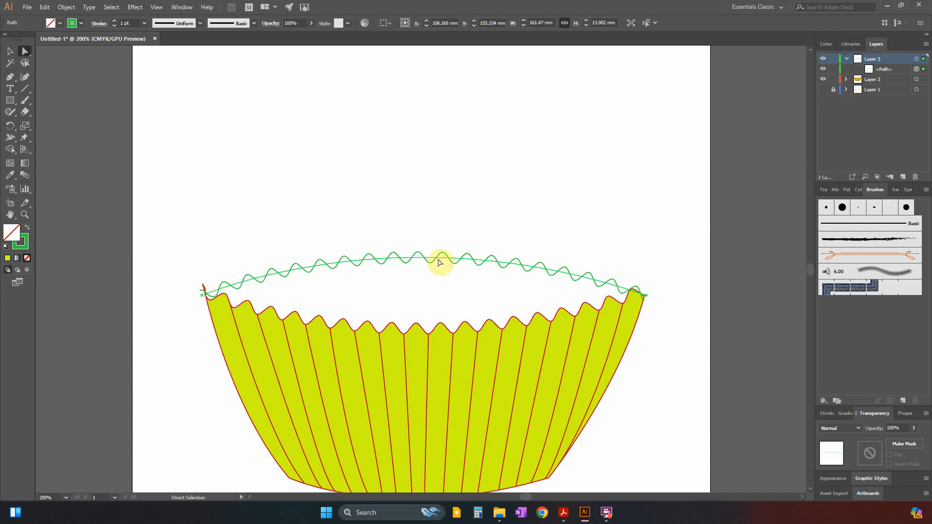
# Raise the green zig-zag line, with a small nudge back down, to set its left end on the case rim's left corner.
pyautogui.moveTo(439, 259); pyautogui.dragTo(440, 236)
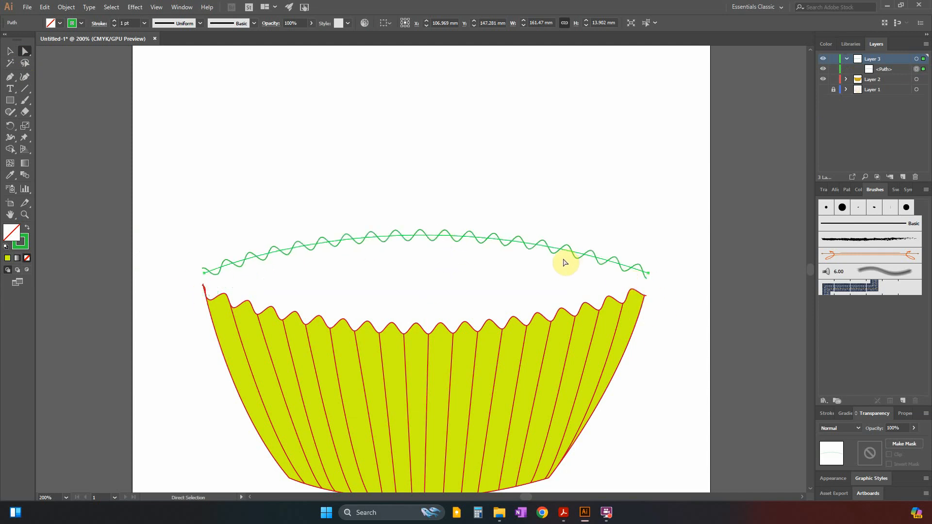
pyautogui.press('Down')
pyautogui.press('Down')
pyautogui.press('Down')
pyautogui.press('Down')
pyautogui.press('Down')
pyautogui.press('Down')
pyautogui.press('Down')
pyautogui.press('Down')
pyautogui.press('Down')
pyautogui.press('Down')
pyautogui.press('Down')
pyautogui.press('Down')
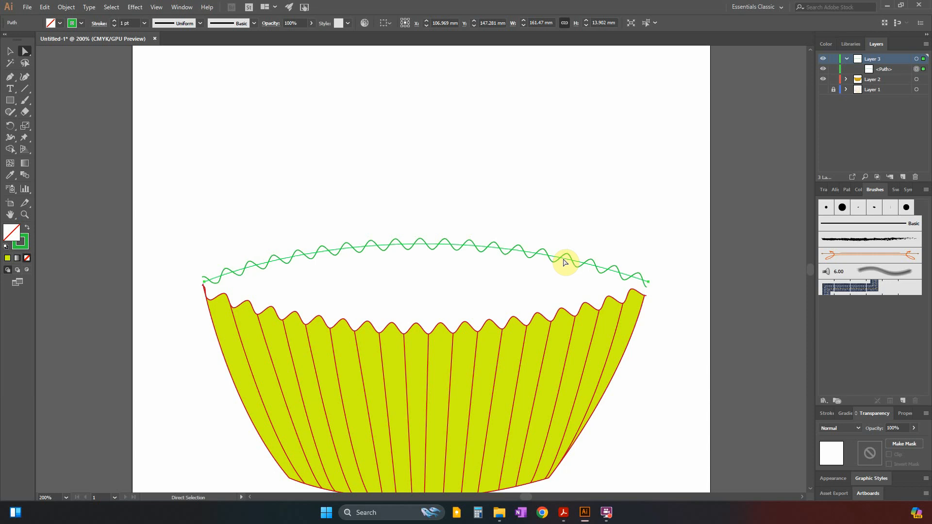
# Move only the zig-zag line's right end anchor onto the case rim's right corner and nudge it slightly up.
pyautogui.click(650, 289)
pyautogui.moveTo(651, 288); pyautogui.dragTo(647, 298)
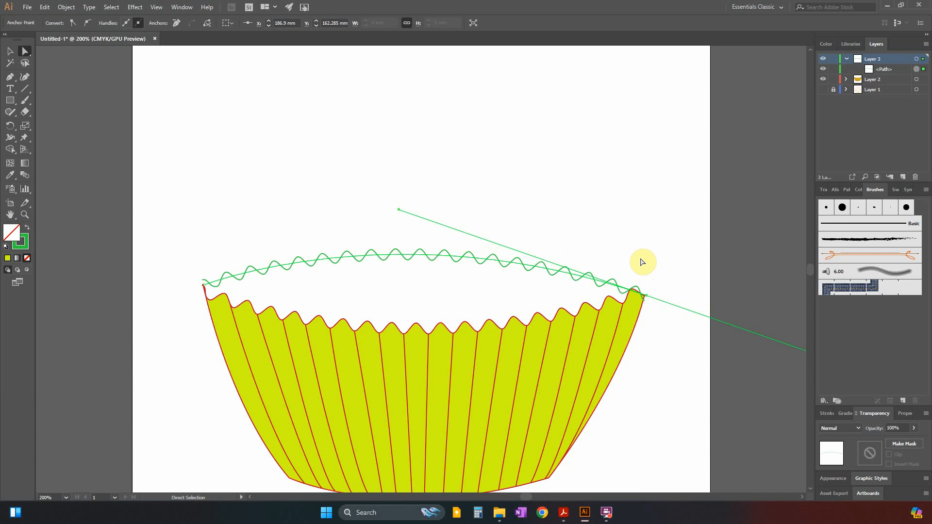
pyautogui.press('Up')
pyautogui.press('Up')
pyautogui.press('Up')
pyautogui.press('Up')
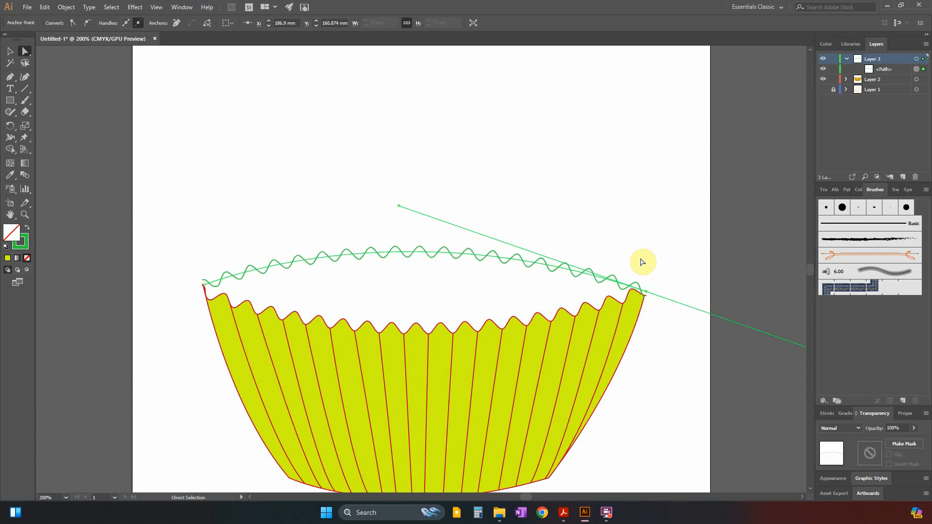
pyautogui.press('Up')
pyautogui.press('Up')
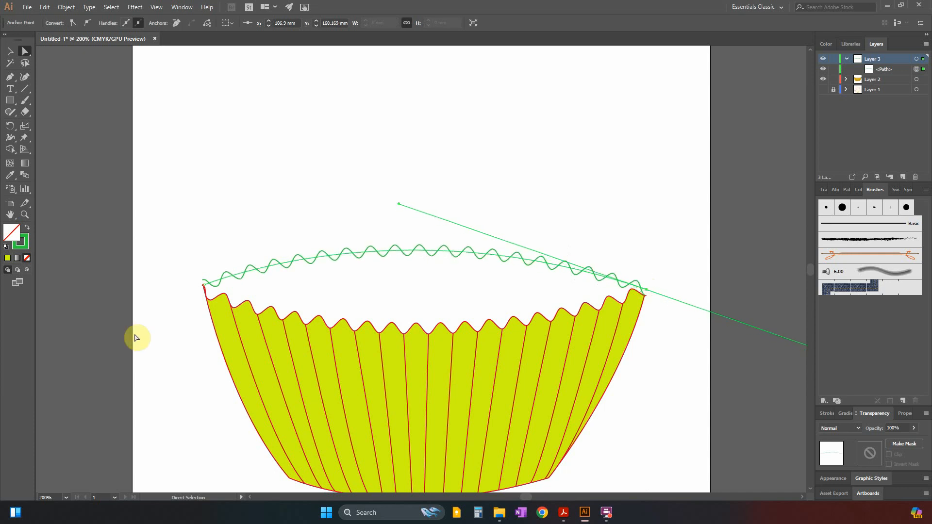
# Lower the zig-zag line's left end anchor slightly until it is level with the right end, and reselect the whole line.
pyautogui.moveTo(204, 290); pyautogui.dragTo(204, 290)
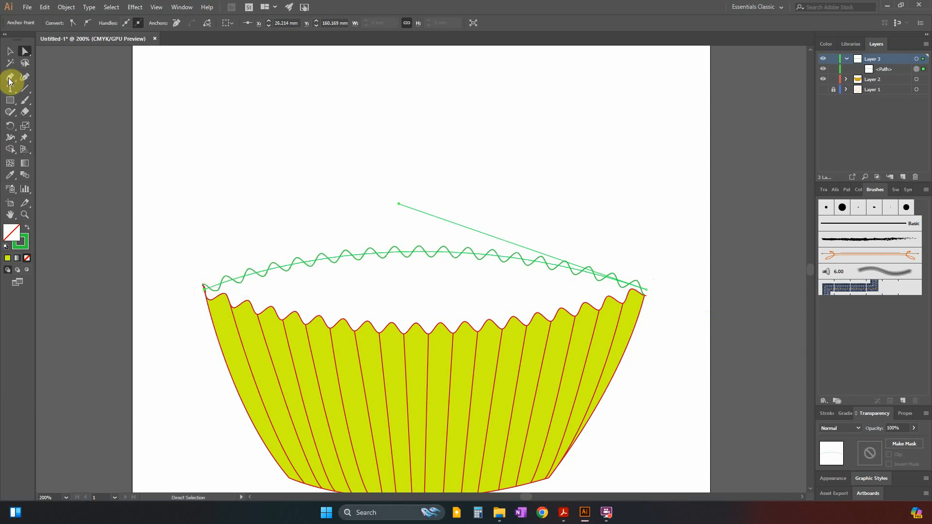
pyautogui.click(10, 51)
pyautogui.click(375, 162)
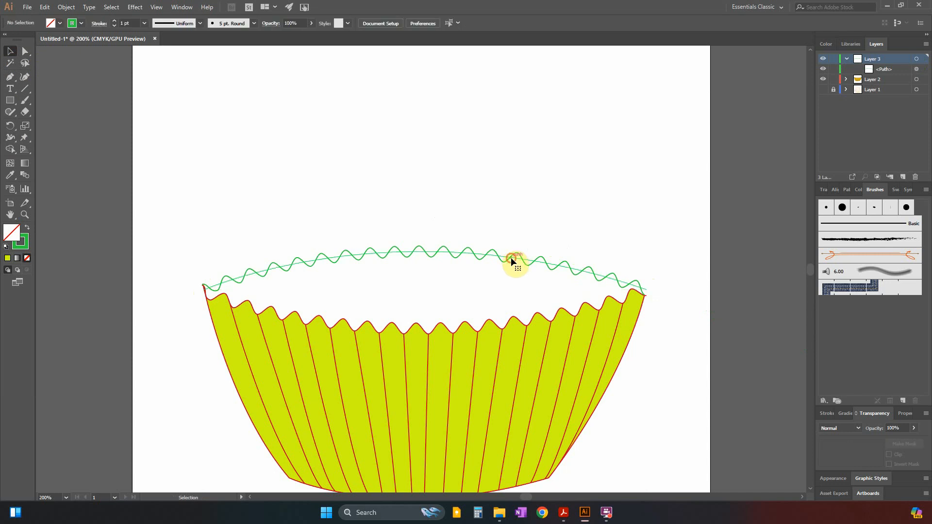
pyautogui.click(510, 258)
pyautogui.hotkey('alt', 'Tab')
pyautogui.hotkey('alt', 'Tab')
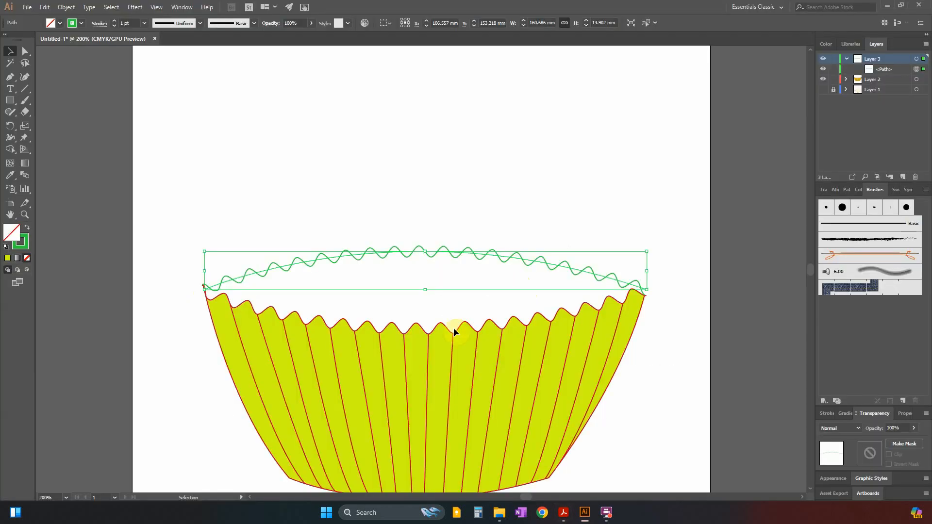
# Copy the case's red outline colour B42925 to the zig-zag line's stroke and deselect it.
pyautogui.click(509, 353)
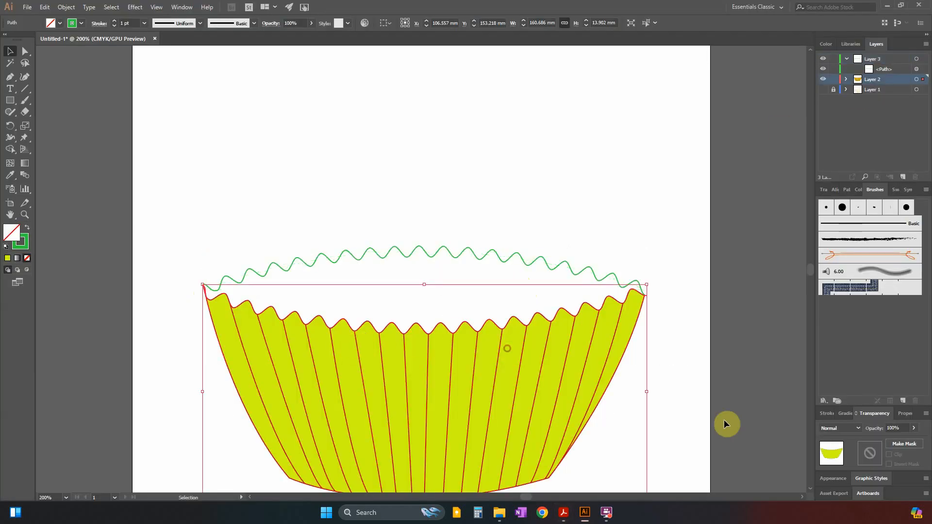
pyautogui.doubleClick(20, 246)
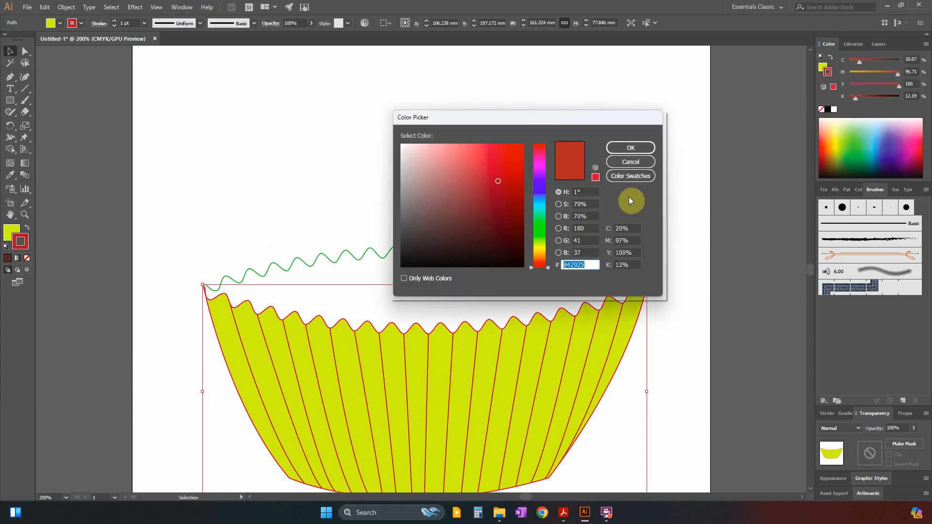
pyautogui.click(639, 165)
pyautogui.click(403, 253)
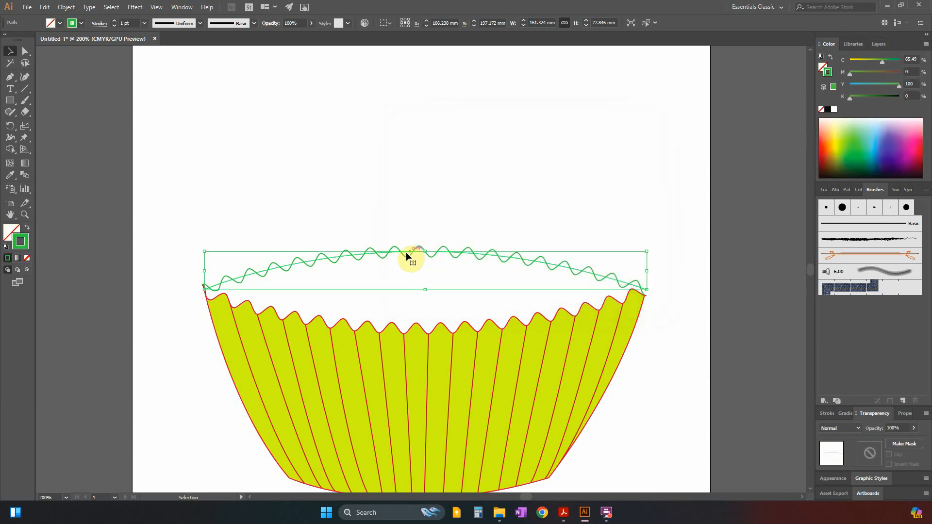
pyautogui.doubleClick(25, 247)
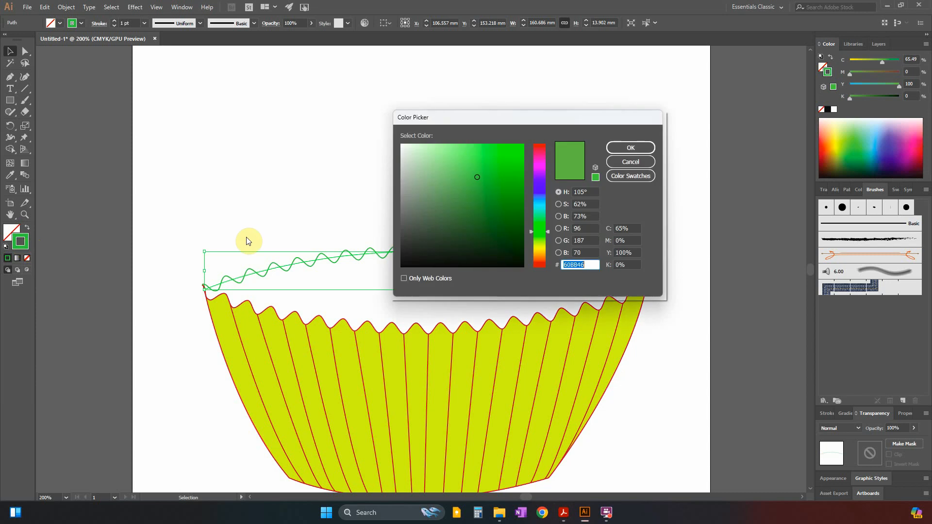
pyautogui.click(646, 144)
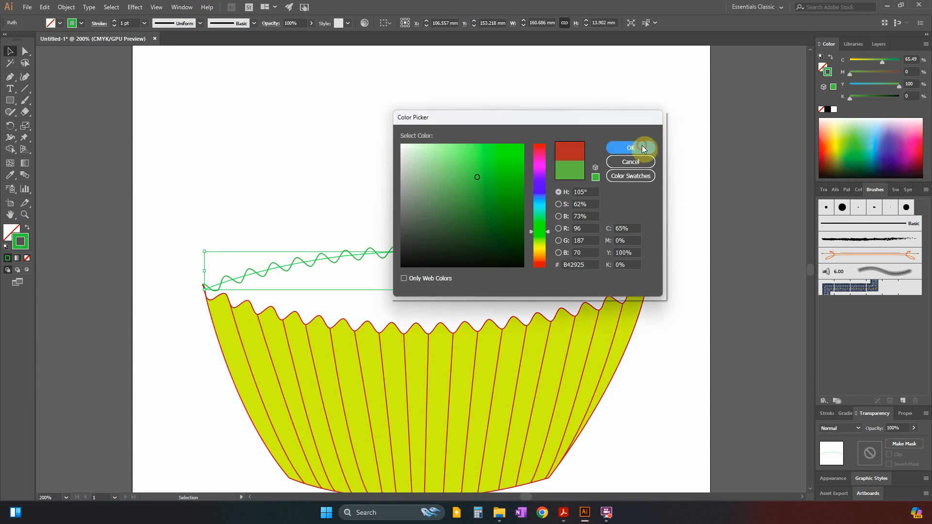
pyautogui.click(748, 264)
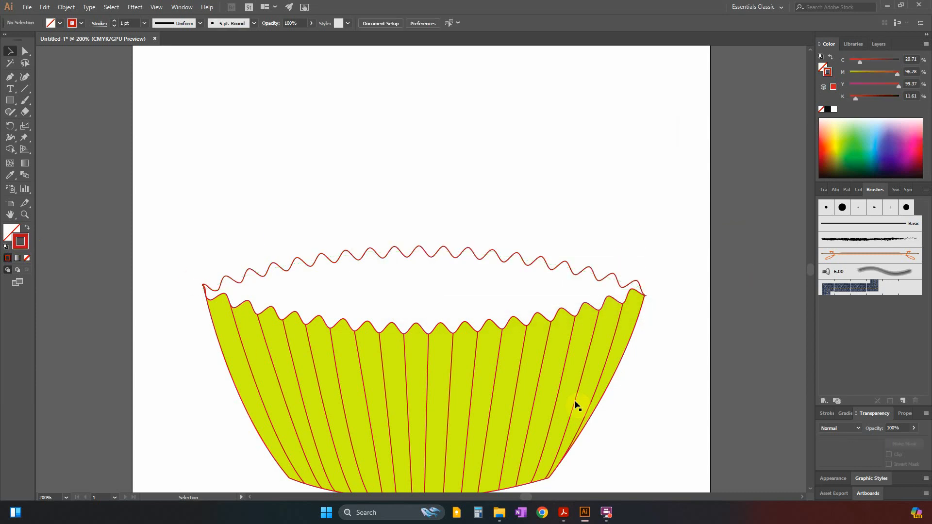
# Compare the case with the Case example in the Acrobat exam paper and lock Layer 2 in Illustrator.
pyautogui.hotkey('alt', 'Tab')
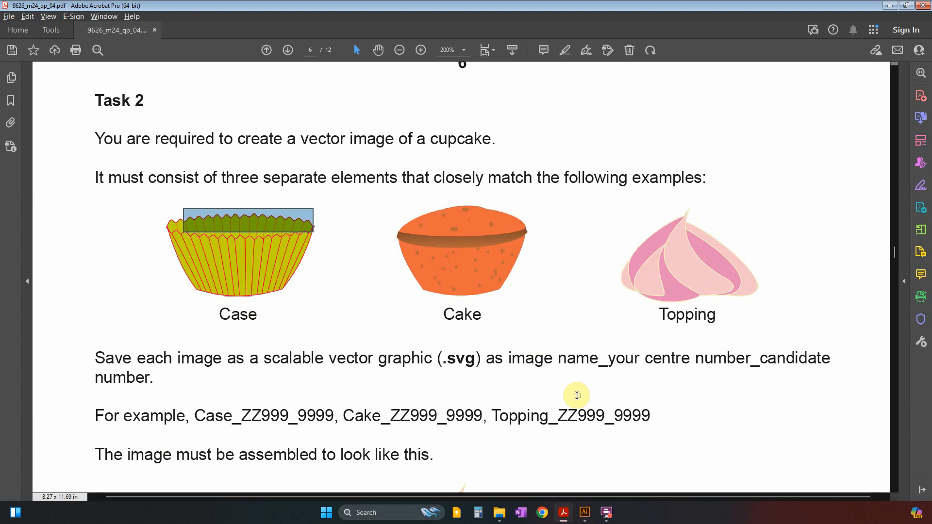
pyautogui.hotkey('alt', 'Tab')
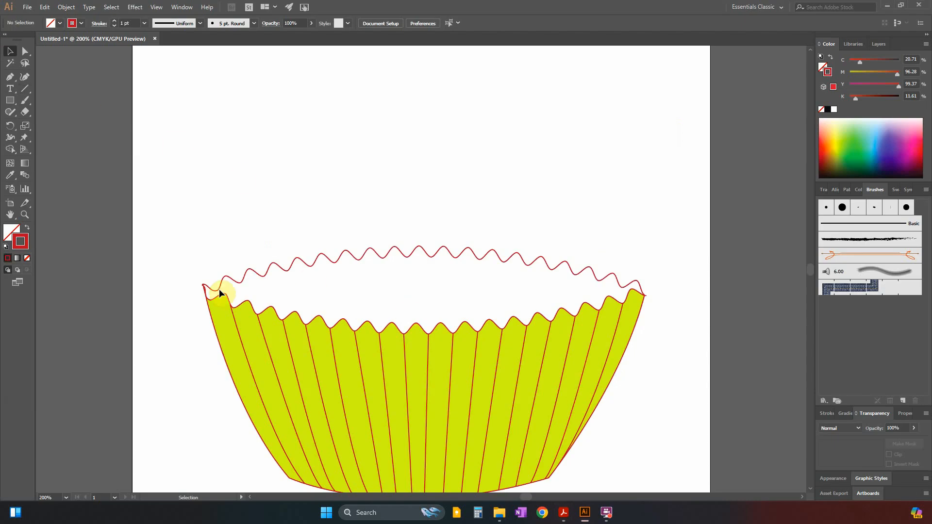
pyautogui.hotkey('alt', 'Tab')
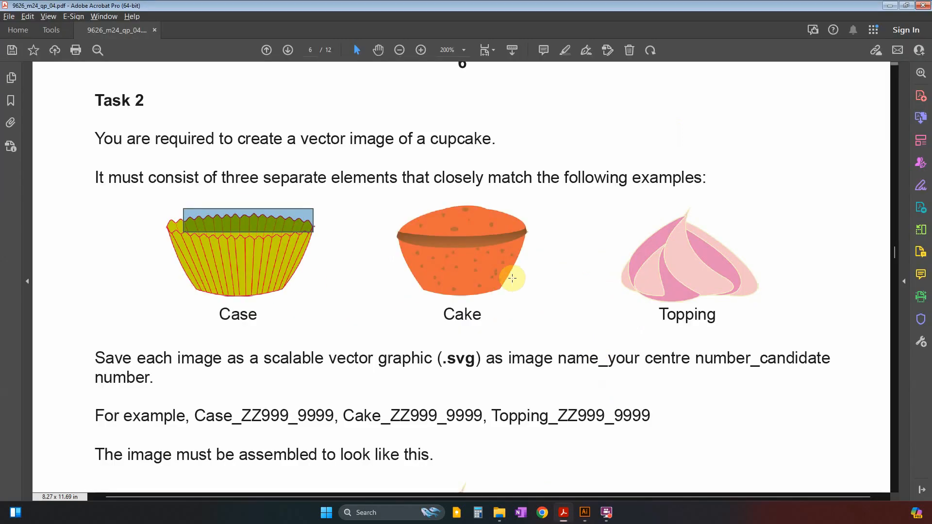
pyautogui.hotkey('alt', 'Tab')
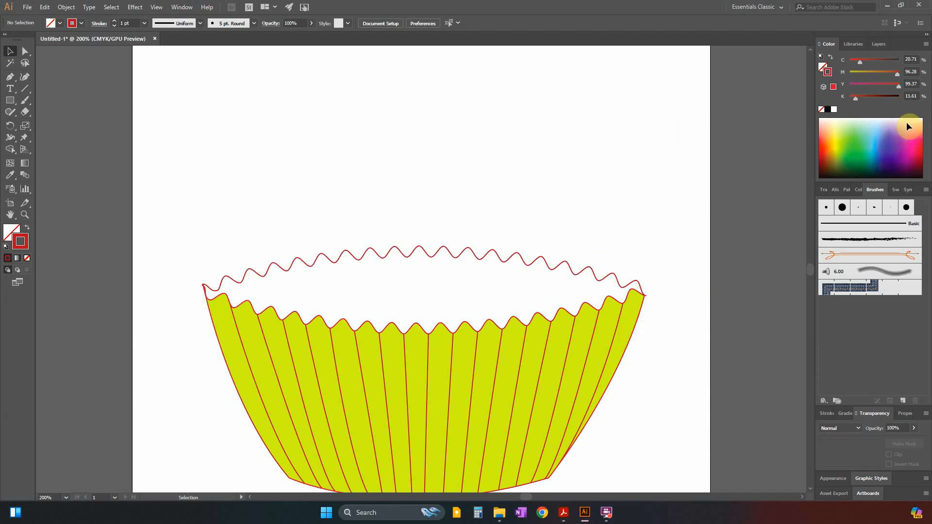
pyautogui.click(882, 45)
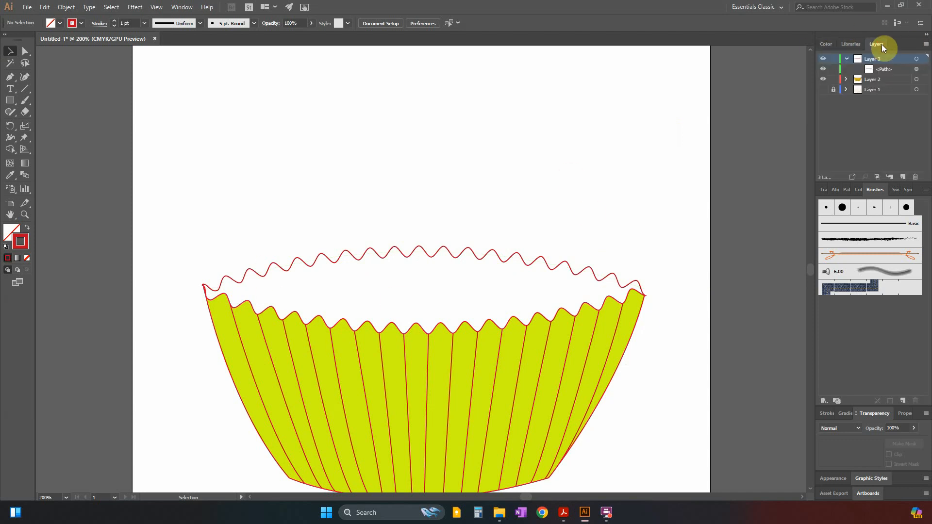
pyautogui.click(832, 81)
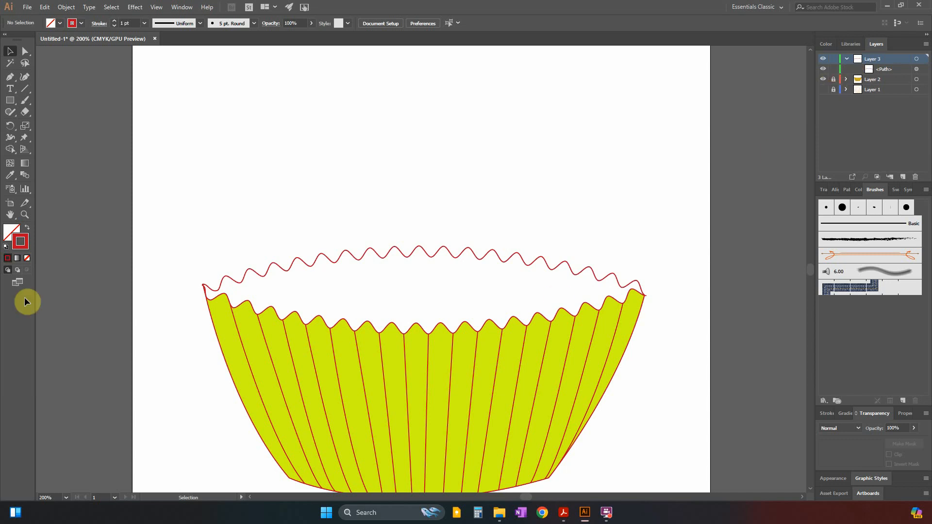
# Draw an open Pen path on Layer 3 from the rim's left corner down across the case front and up to its right corner.
pyautogui.click(14, 77)
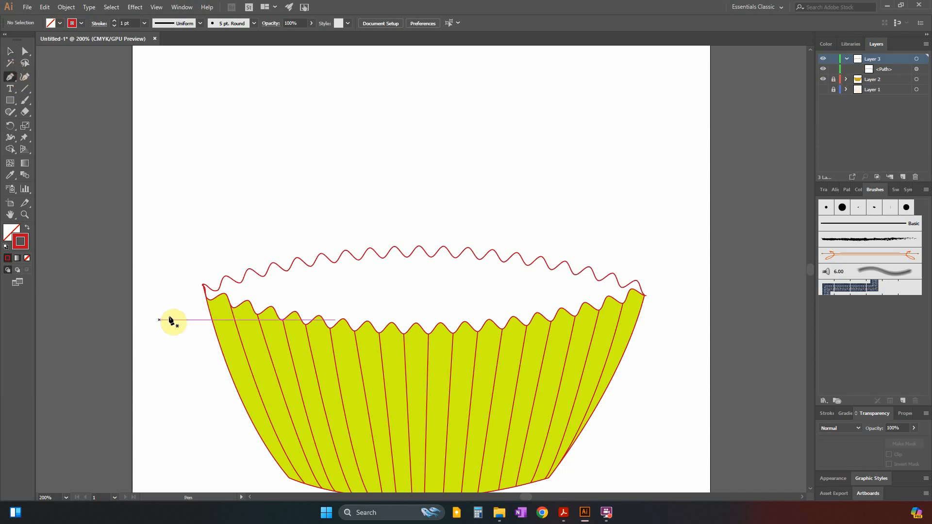
pyautogui.click(203, 286)
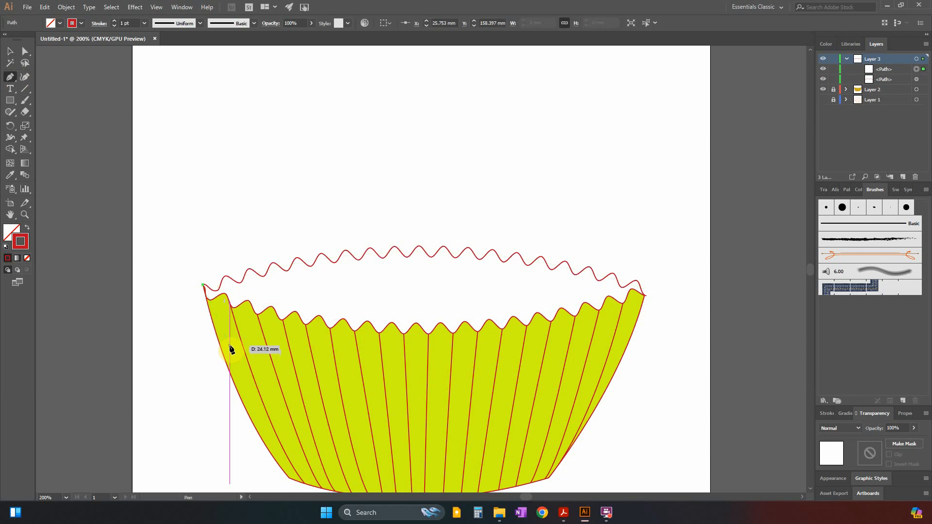
pyautogui.hotkey('ctrl', 'z')
pyautogui.hotkey('ctrl', '+')
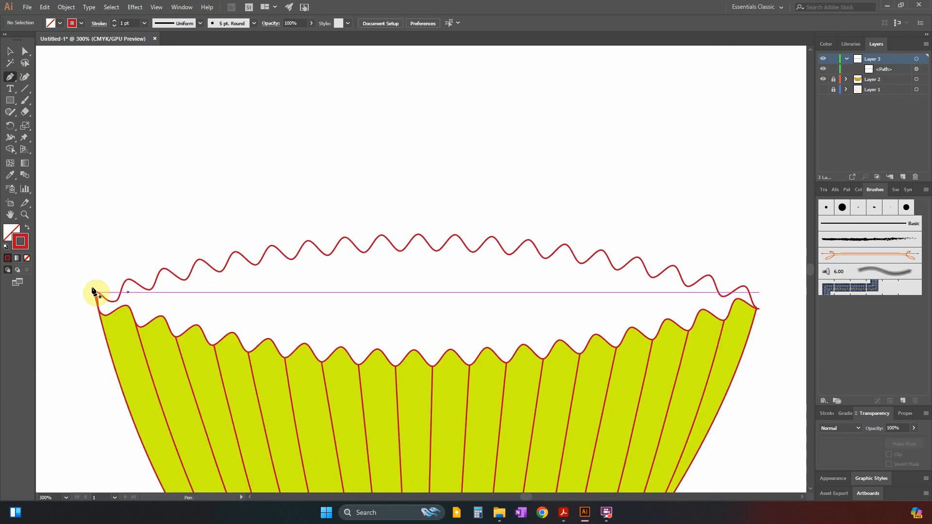
pyautogui.click(823, 80)
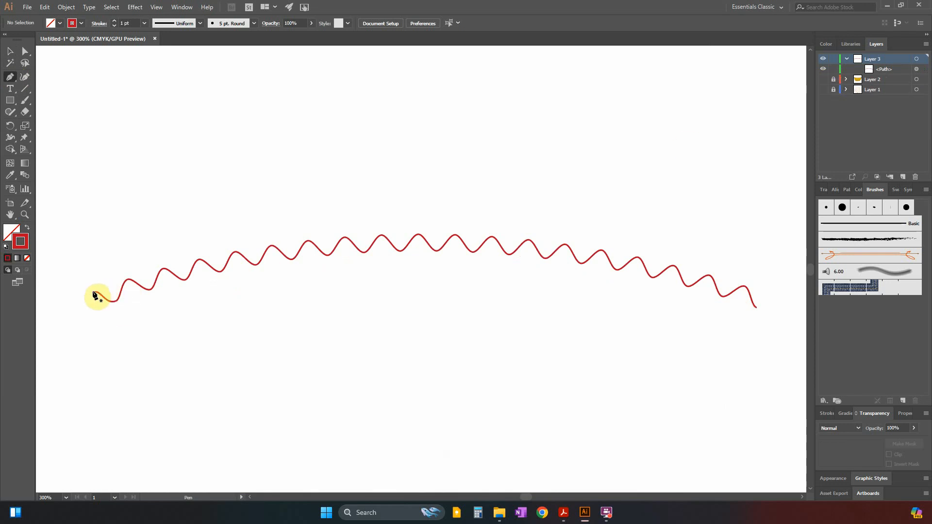
pyautogui.click(823, 79)
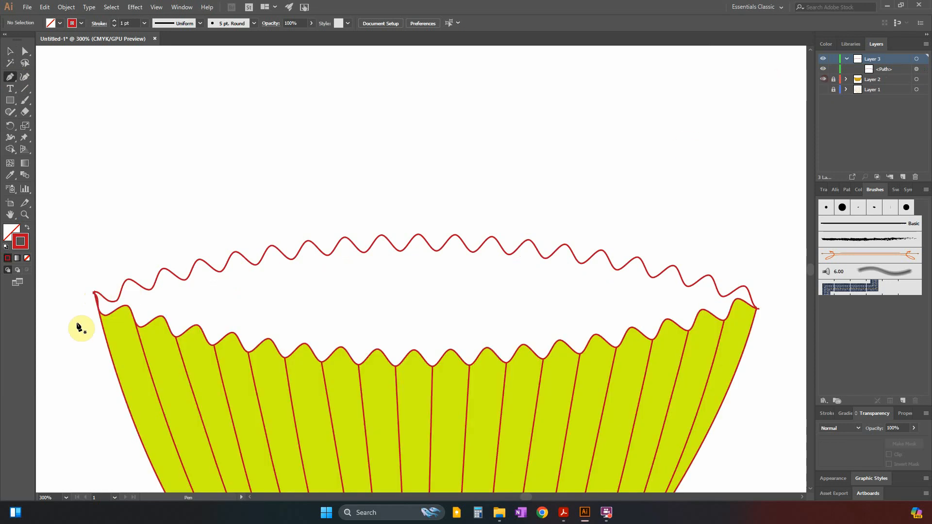
pyautogui.click(94, 293)
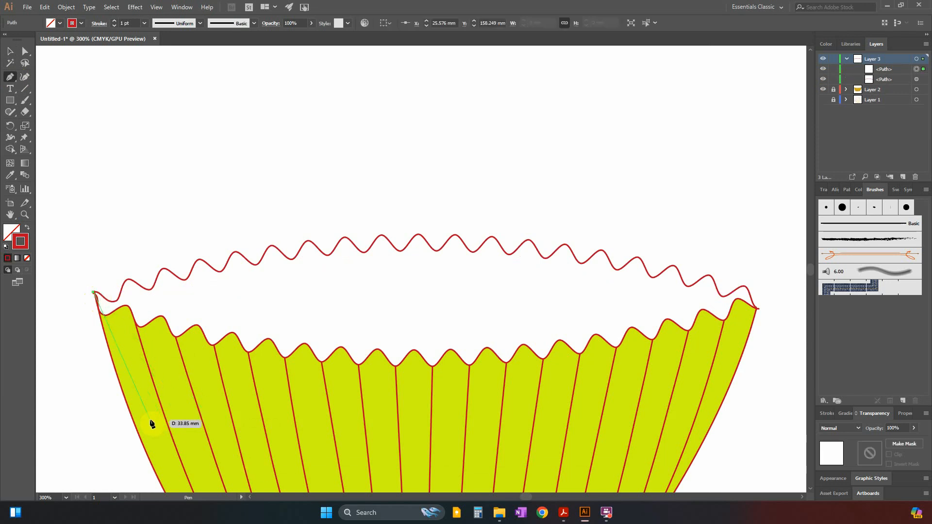
pyautogui.moveTo(168, 424); pyautogui.dragTo(179, 429)
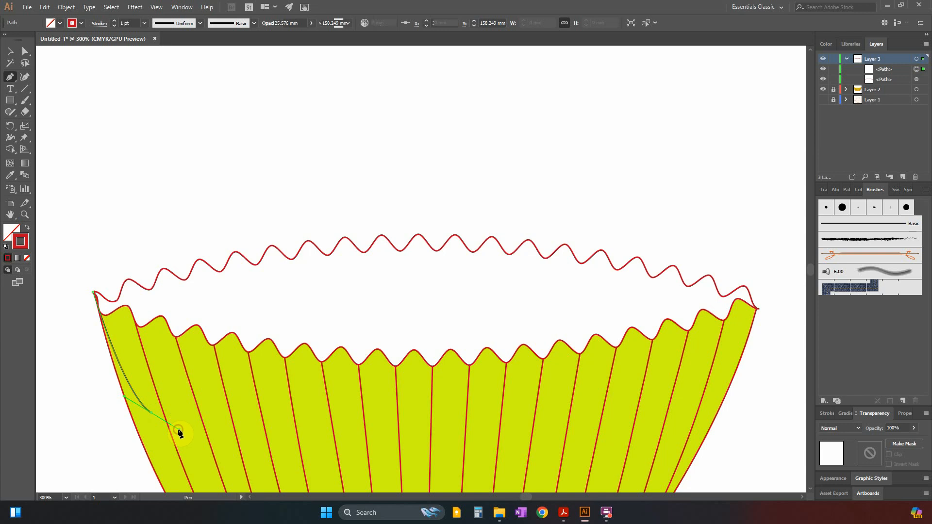
pyautogui.click(712, 405)
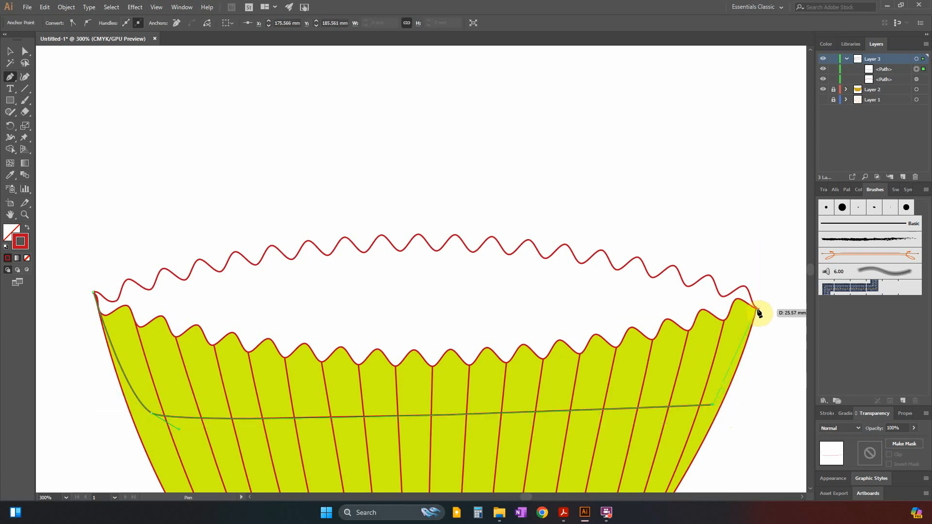
pyautogui.moveTo(758, 309)
pyautogui.mouseDown()
pyautogui.moveTo(769, 310)
pyautogui.moveTo(764, 354)
pyautogui.moveTo(770, 329)
pyautogui.moveTo(743, 266)
pyautogui.moveTo(760, 327)
pyautogui.moveTo(758, 307)
pyautogui.mouseUp()
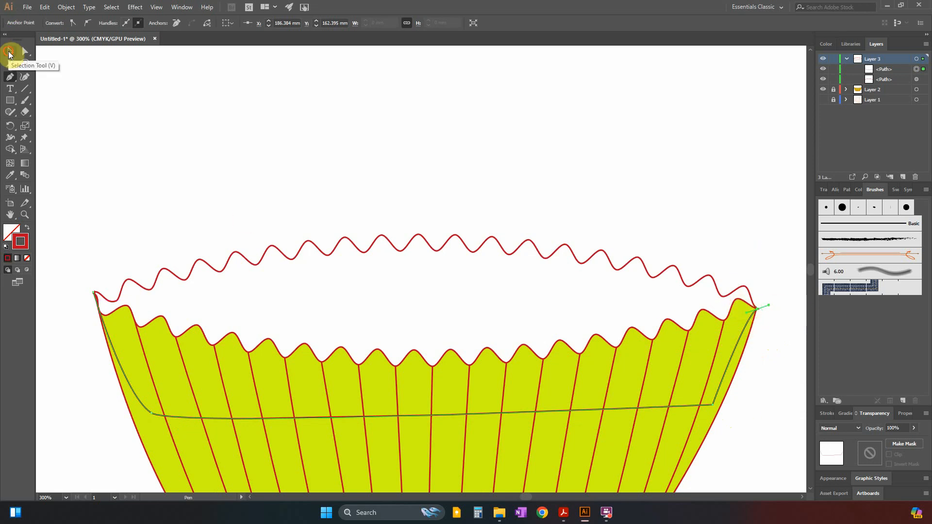
# Select the zig-zag line and the new pen path, expand their appearance and join them into one path.
pyautogui.click(10, 52)
pyautogui.moveTo(561, 472); pyautogui.dragTo(641, 462)
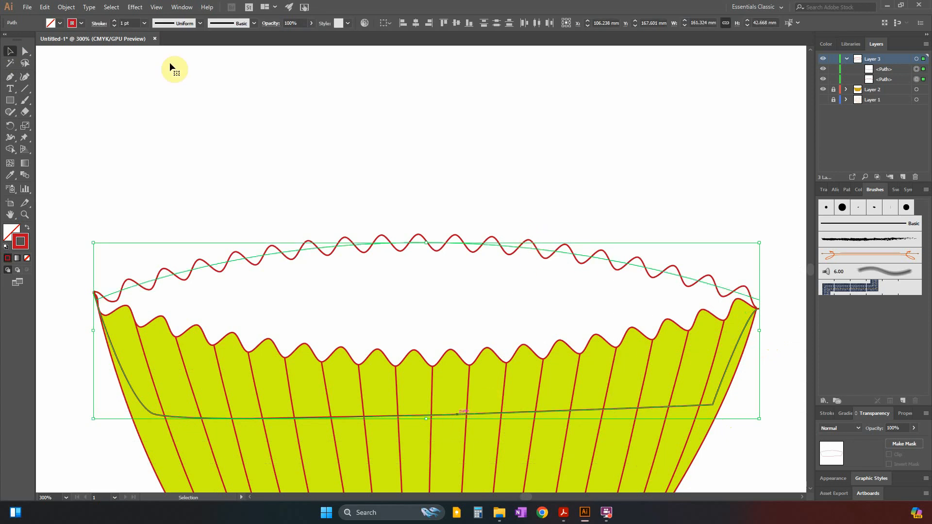
pyautogui.click(65, 8)
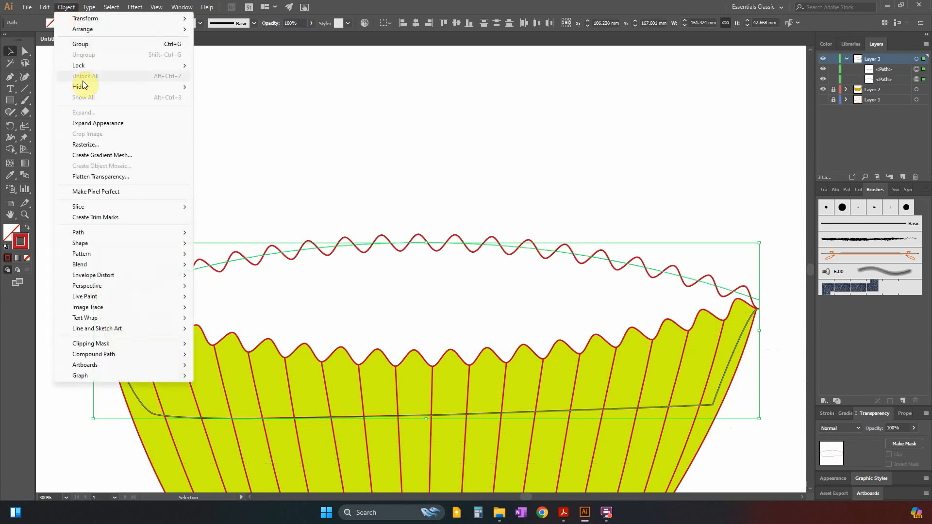
pyautogui.click(96, 124)
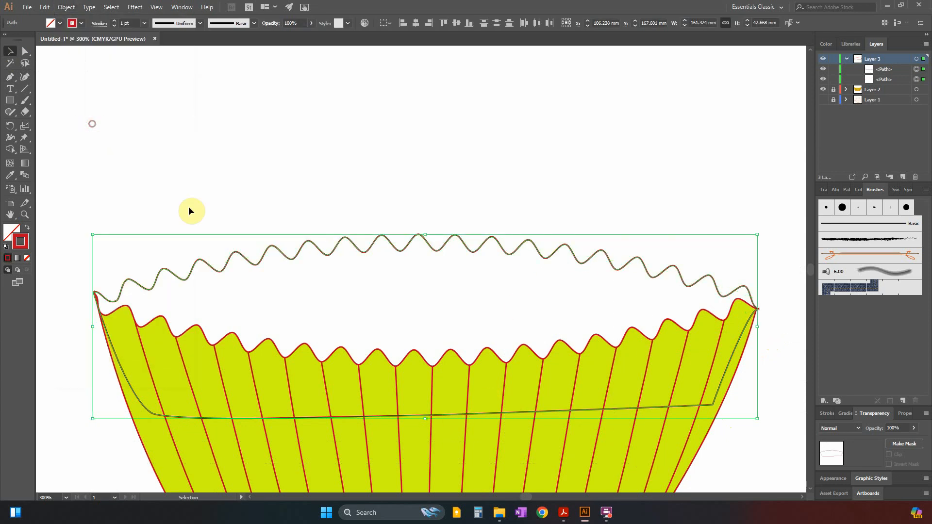
pyautogui.rightClick(241, 255)
pyautogui.click(275, 330)
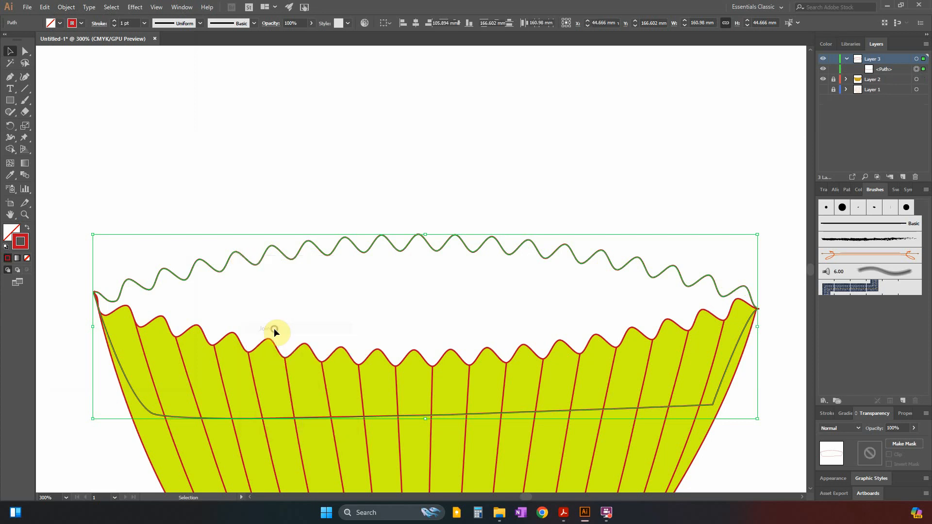
# Fill the joined back-rim shape with the case's yellow-green sampled with the Eyedropper, and deselect it.
pyautogui.click(11, 232)
pyautogui.click(8, 258)
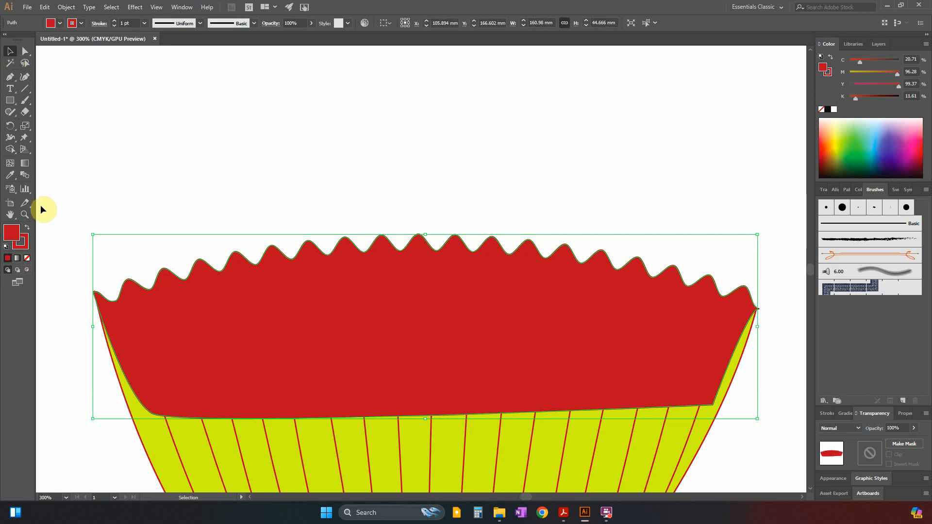
pyautogui.click(11, 228)
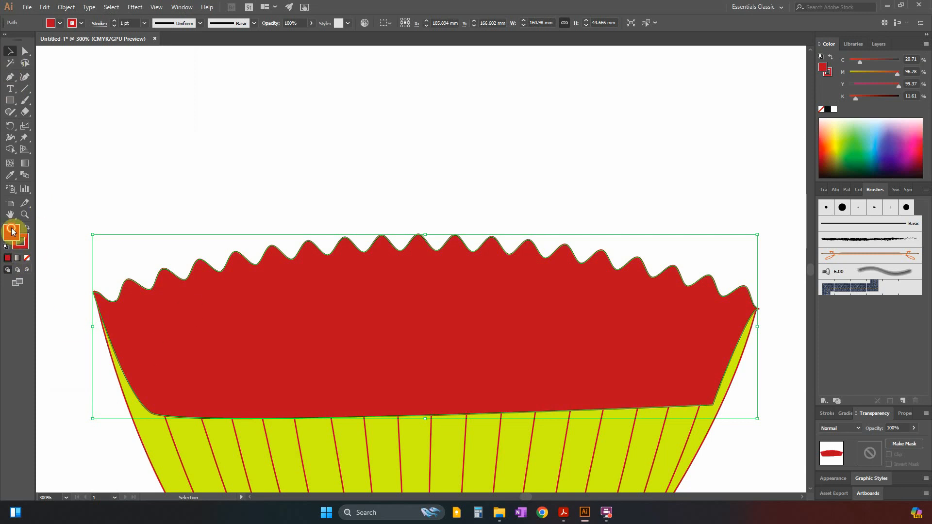
pyautogui.click(629, 160)
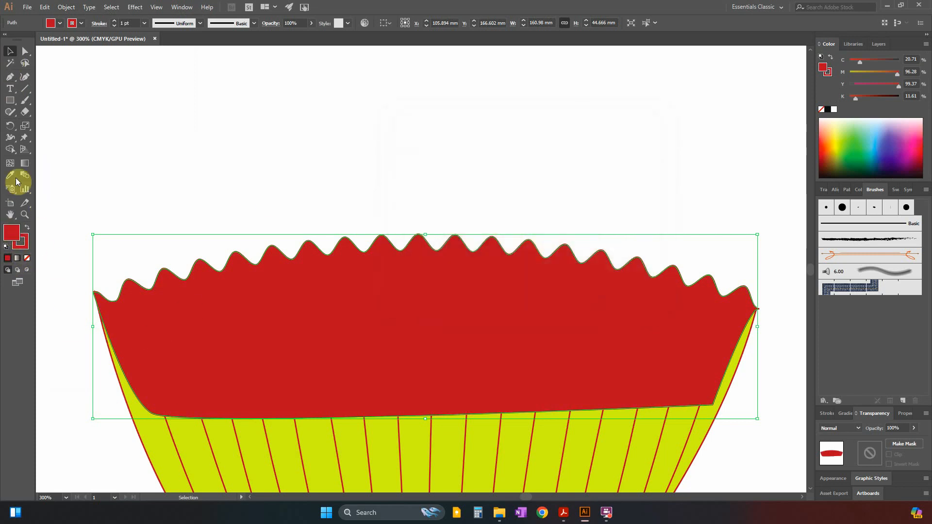
pyautogui.click(16, 182)
pyautogui.click(226, 447)
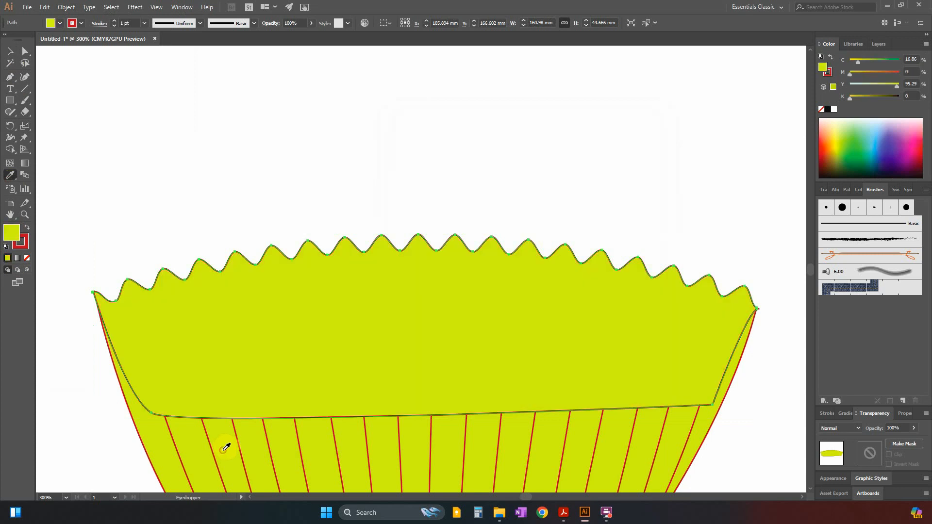
pyautogui.click(10, 51)
pyautogui.click(395, 163)
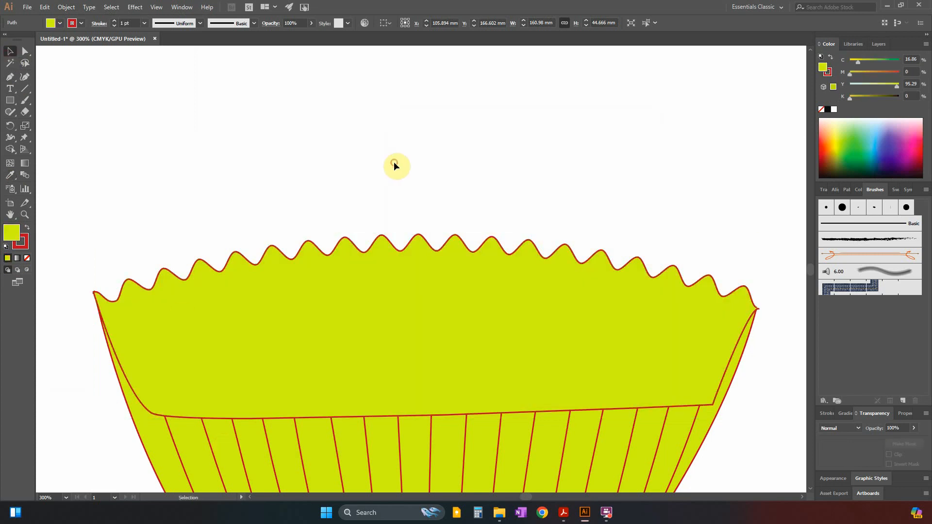
# Collapse Layer 3 and move it below Layer 2 so the back rim sits behind the case front.
pyautogui.hotkey('ctrl', '-')
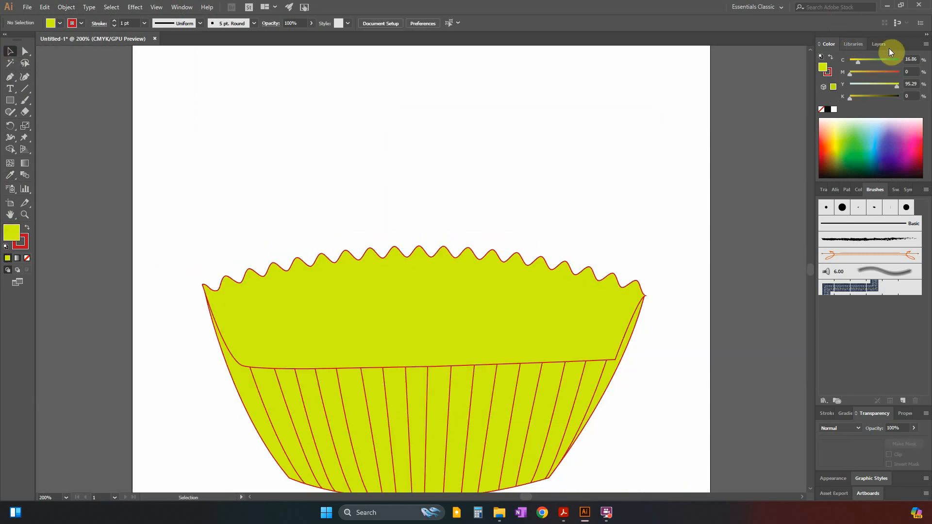
pyautogui.click(880, 44)
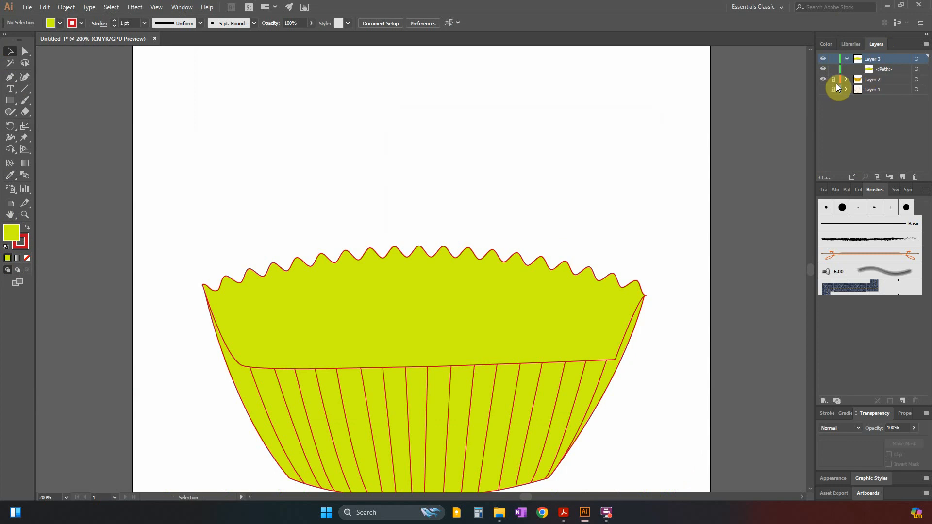
pyautogui.click(847, 59)
pyautogui.moveTo(859, 59); pyautogui.dragTo(857, 77)
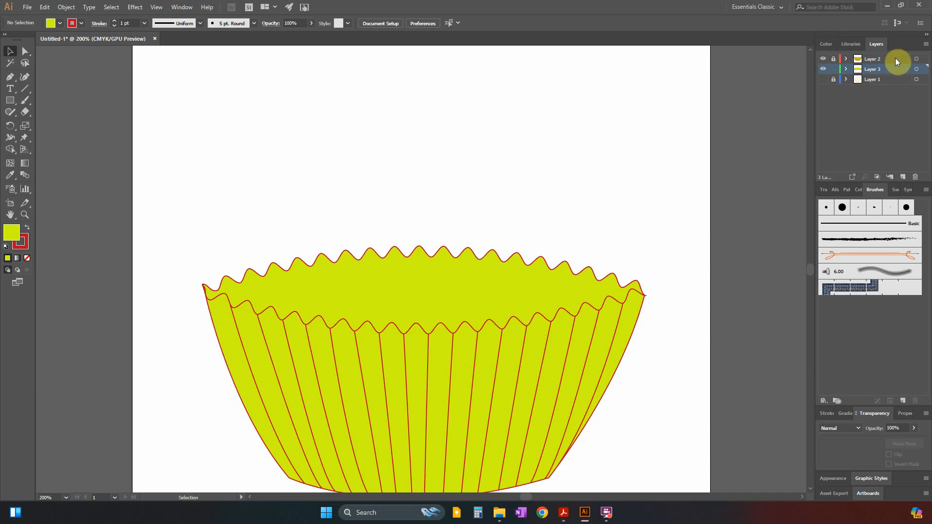
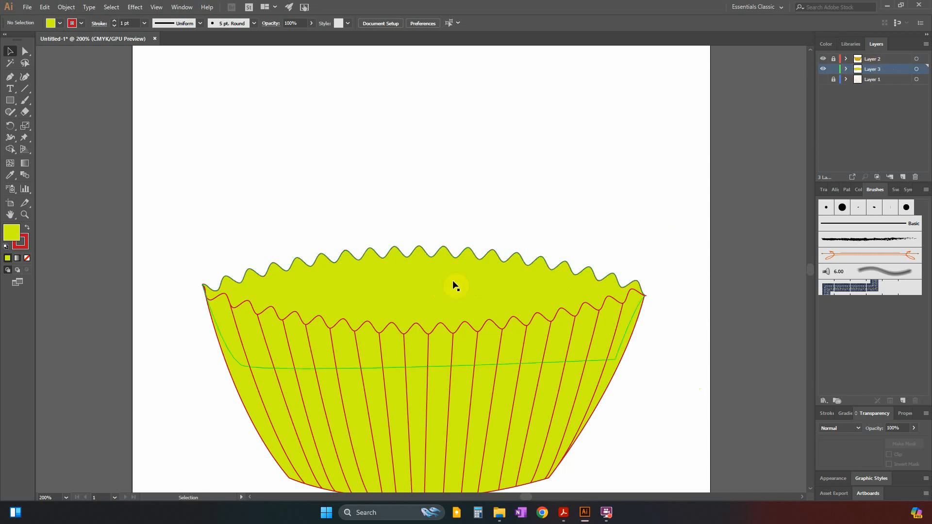
# Create a new layer above Layer 2 and name it "case".
pyautogui.click(876, 60)
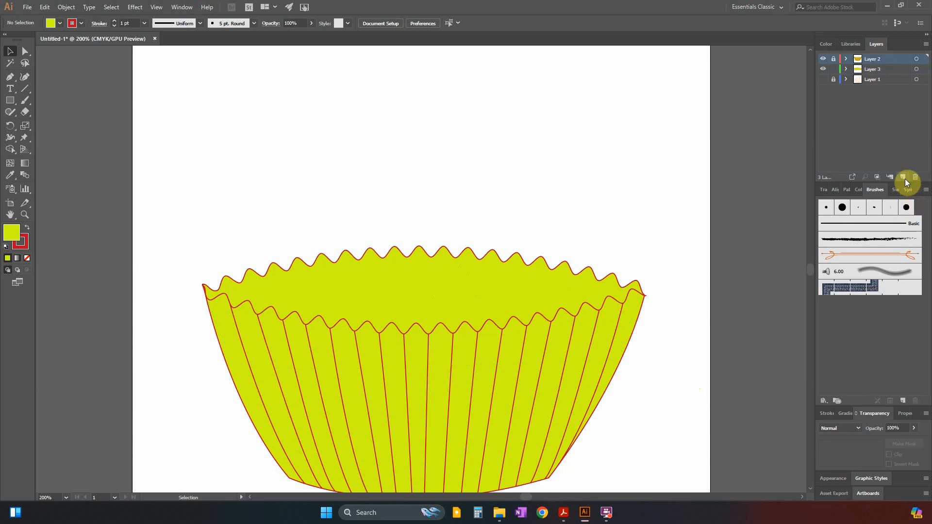
pyautogui.click(903, 177)
pyautogui.doubleClick(873, 60)
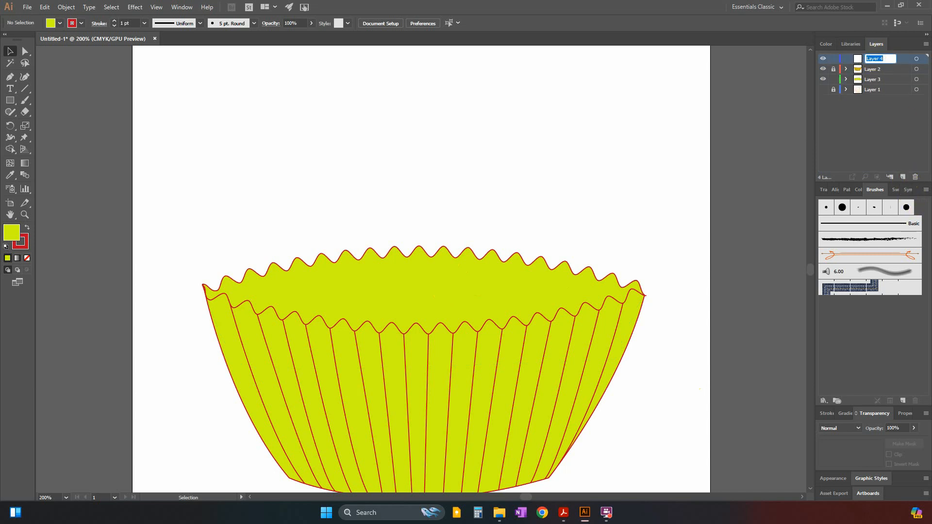
pyautogui.write('case')
pyautogui.click(910, 129)
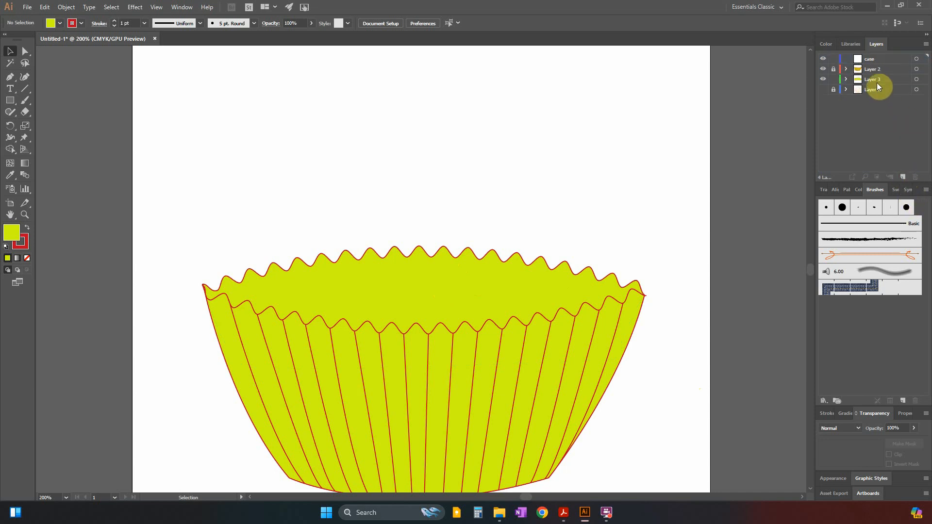
pyautogui.click(867, 68)
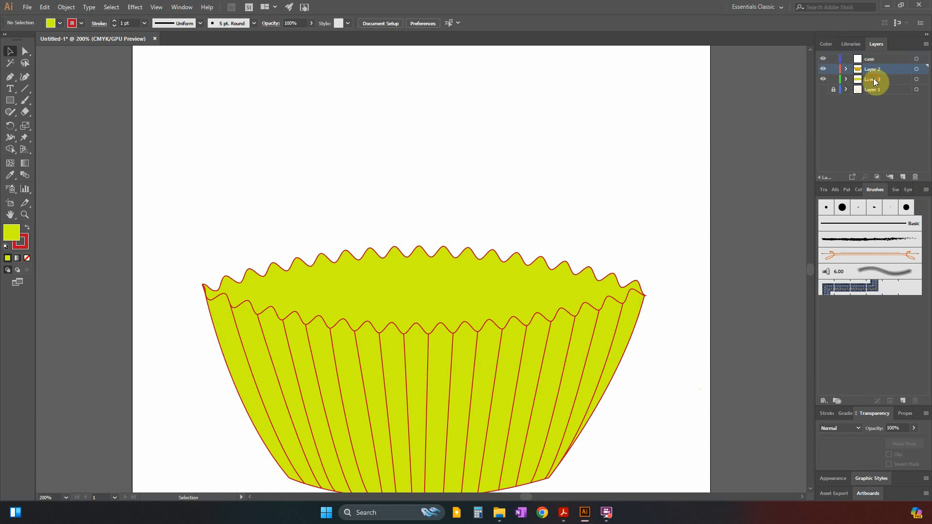
pyautogui.keyDown('shift'); pyautogui.click(873, 79); pyautogui.keyUp('shift')
pyautogui.moveTo(872, 69); pyautogui.dragTo(875, 67)
pyautogui.click(866, 59)
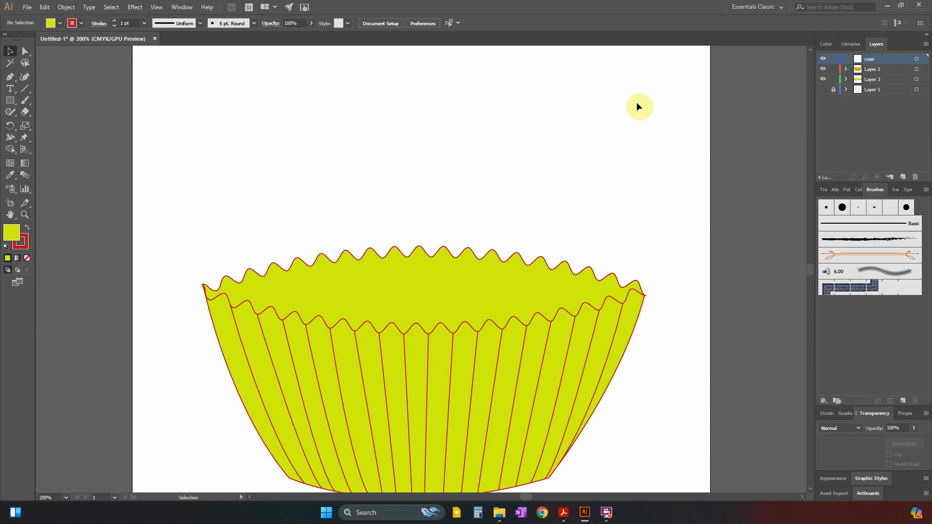
pyautogui.click(868, 71)
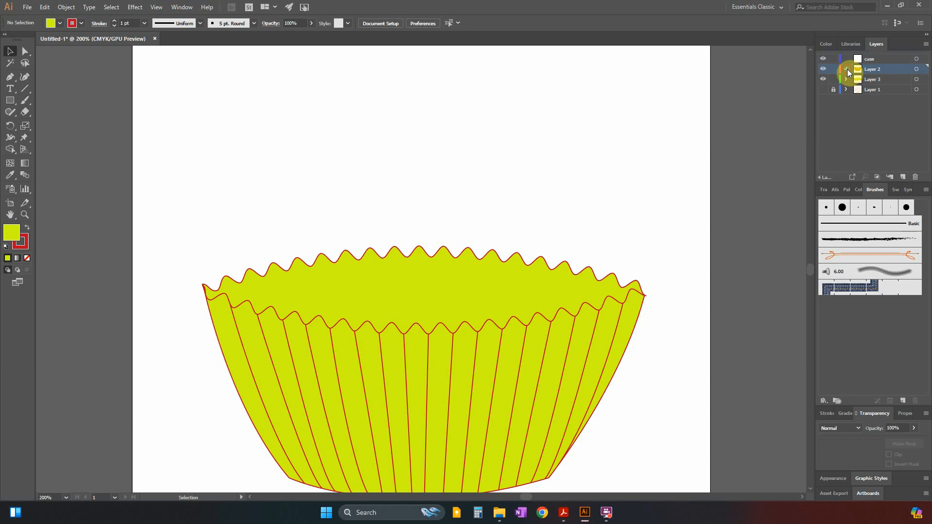
pyautogui.click(847, 69)
pyautogui.click(847, 69)
# Make Layer 3 active with Layer 2 locked, and set up the Pen tool with no fill.
pyautogui.click(873, 79)
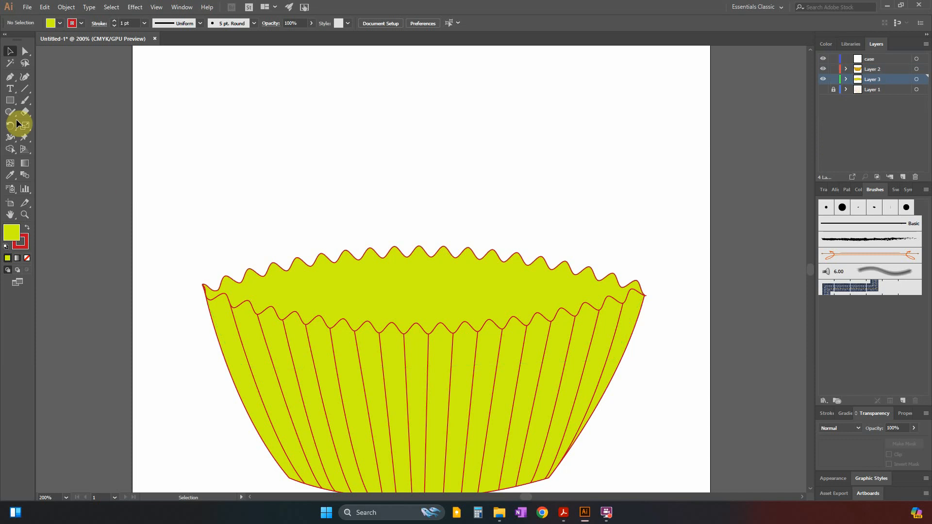
pyautogui.click(835, 70)
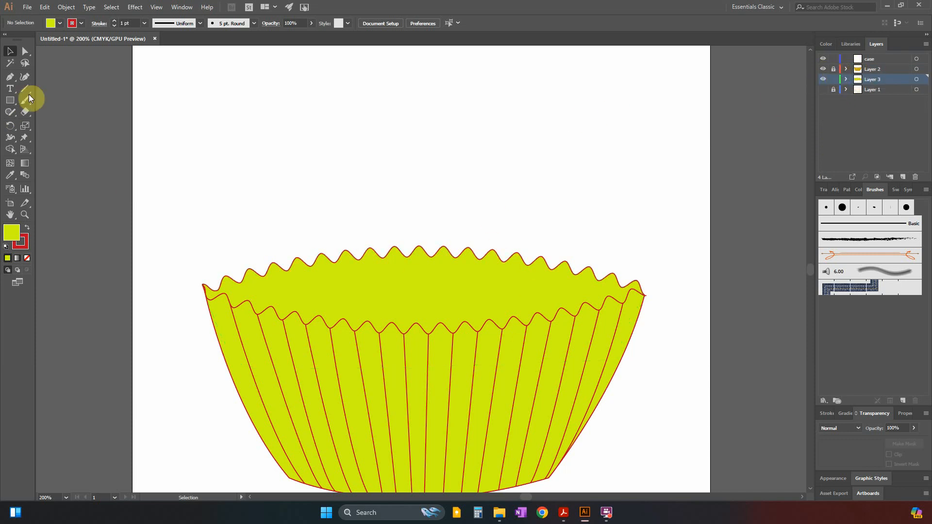
pyautogui.click(12, 78)
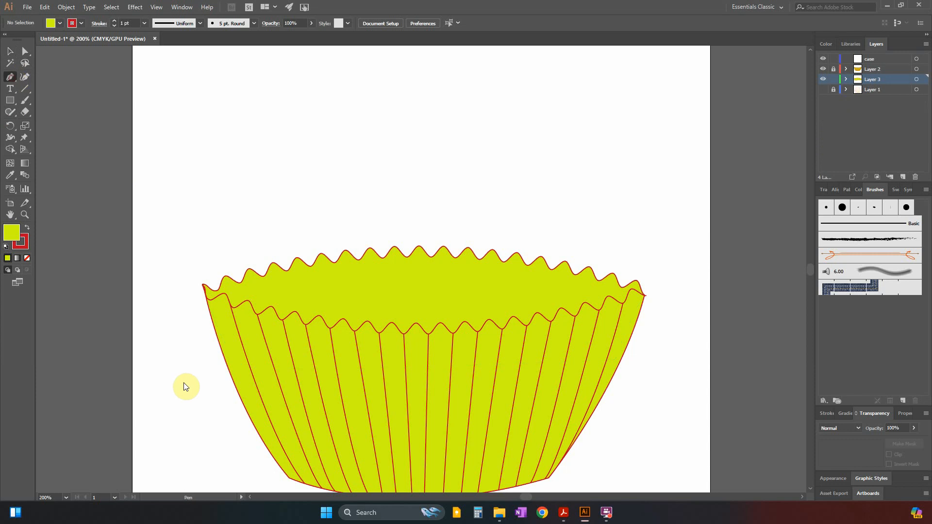
pyautogui.click(28, 258)
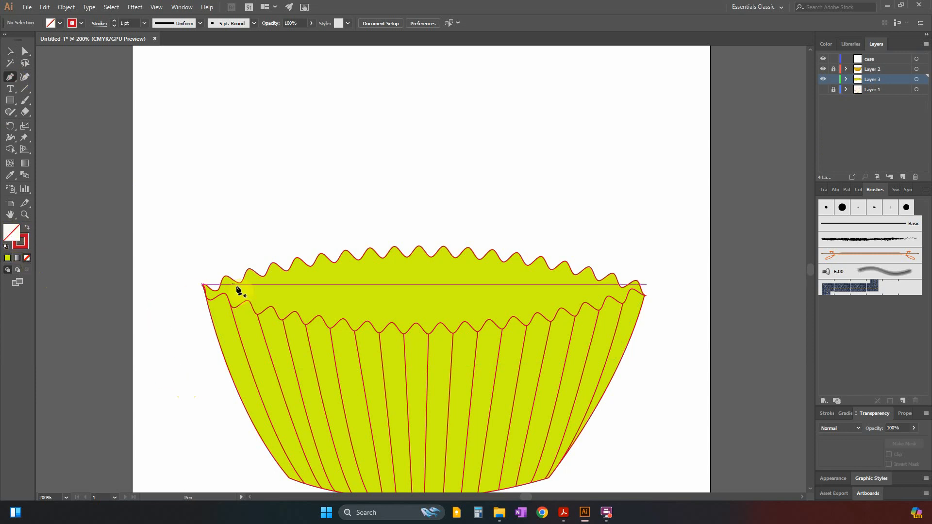
pyautogui.hotkey('ctrl', '+')
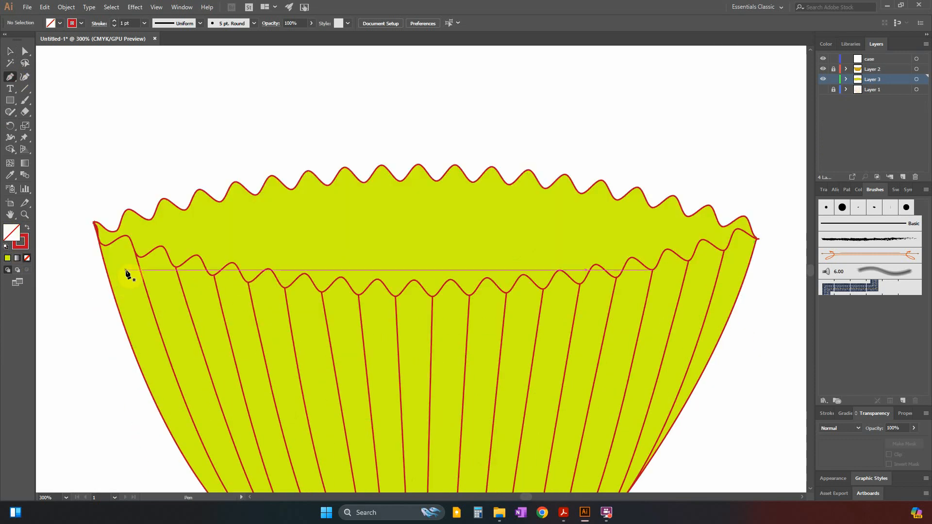
# Switch to the Acrobat task PDF and examine the fold lines inside the back rim of the enlarged Case example.
pyautogui.hotkey('alt', 'Tab')
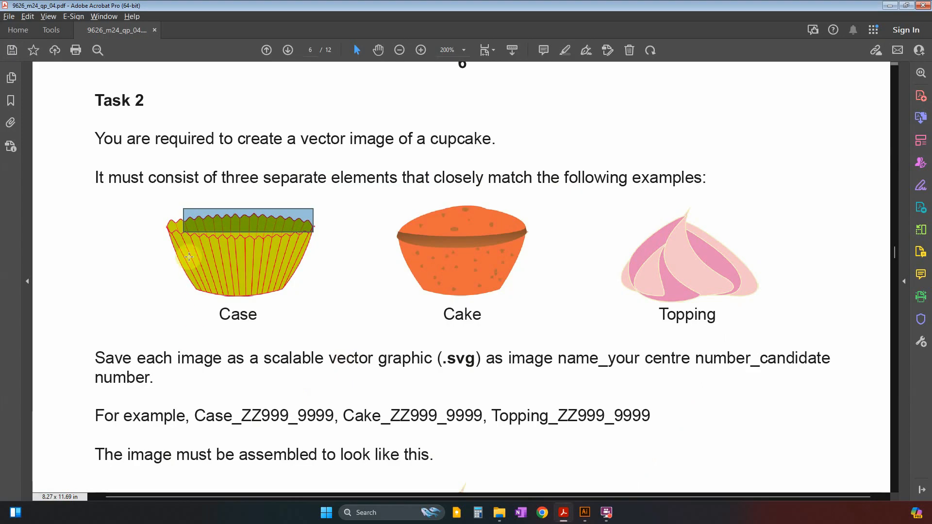
pyautogui.click(164, 284)
pyautogui.scroll(3, 157, 284)
pyautogui.click(220, 116)
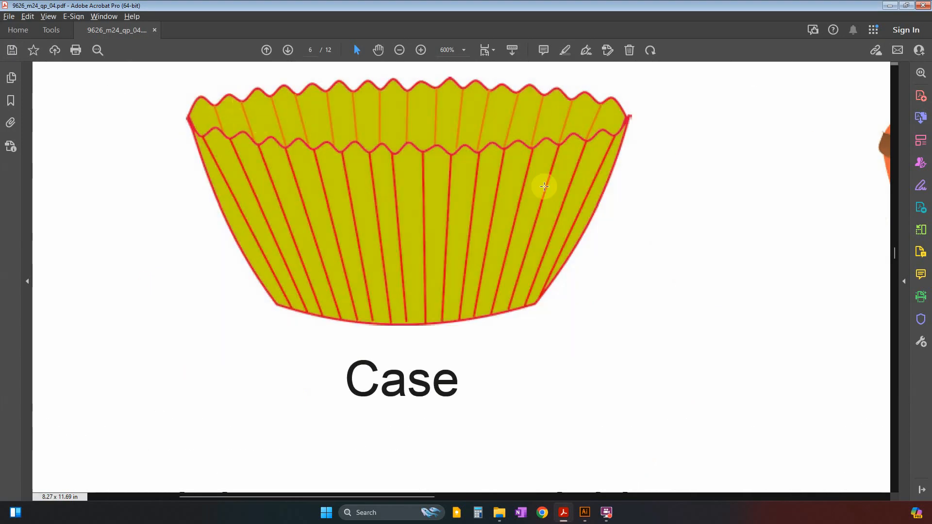
pyautogui.hotkey('alt', 'Tab')
pyautogui.hotkey('alt', 'Tab')
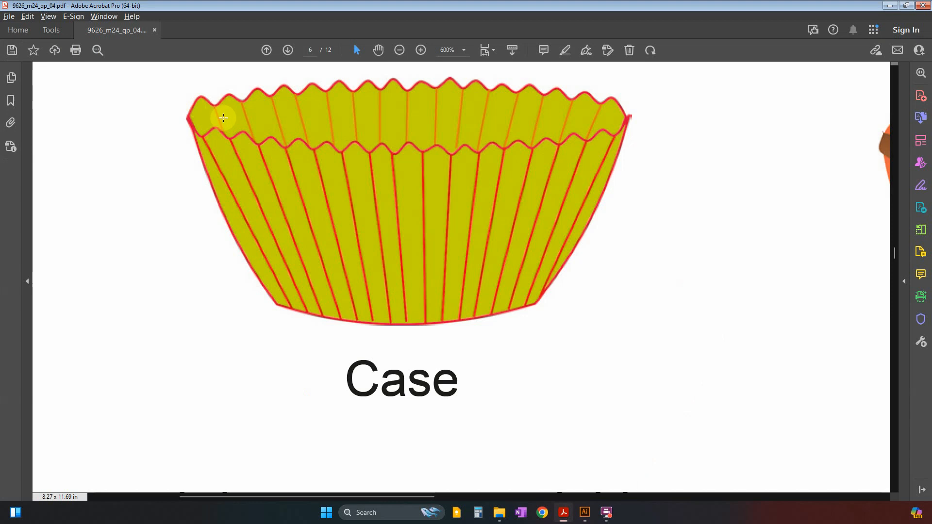
pyautogui.hotkey('alt', 'Tab')
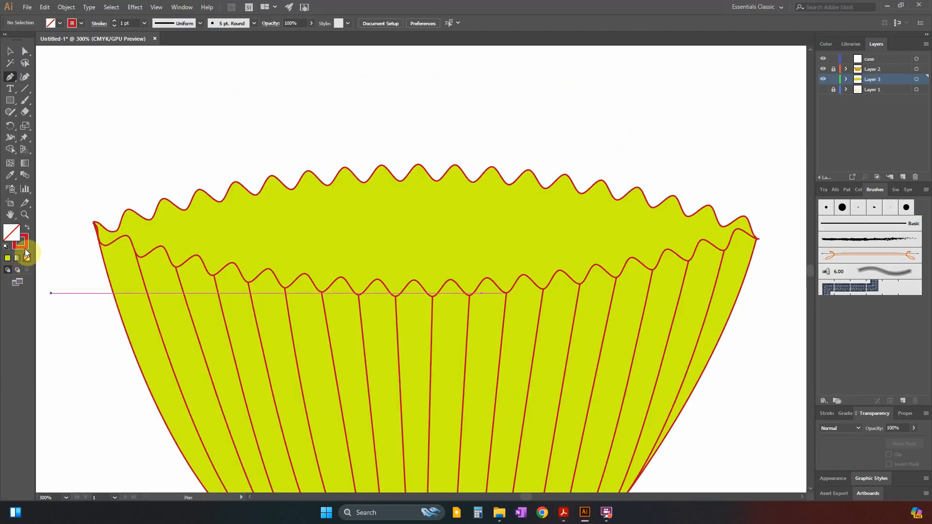
# Set the stroke to orange, about C 22, M 79, Y 100, K 12, and compare it with the Case example's back fold lines.
pyautogui.doubleClick(25, 249)
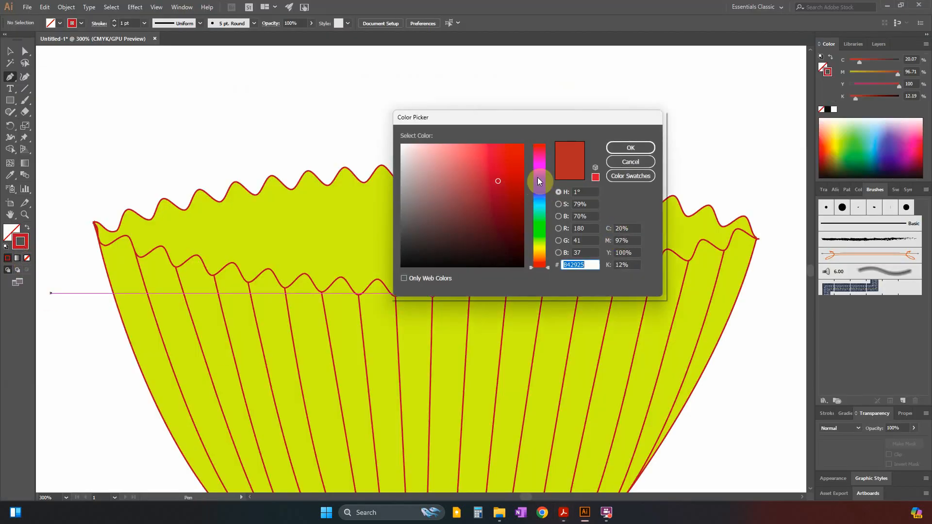
pyautogui.moveTo(540, 257); pyautogui.dragTo(540, 261)
pyautogui.click(623, 146)
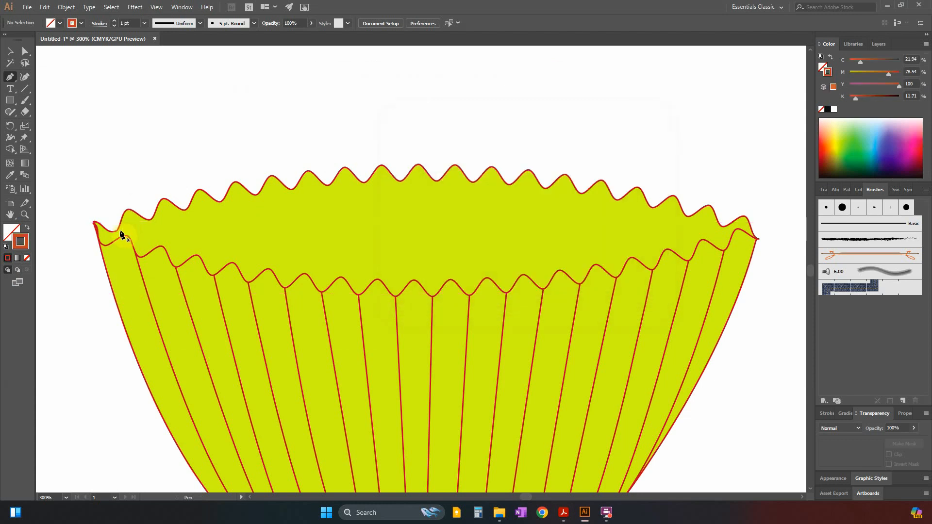
pyautogui.hotkey('alt', 'Tab')
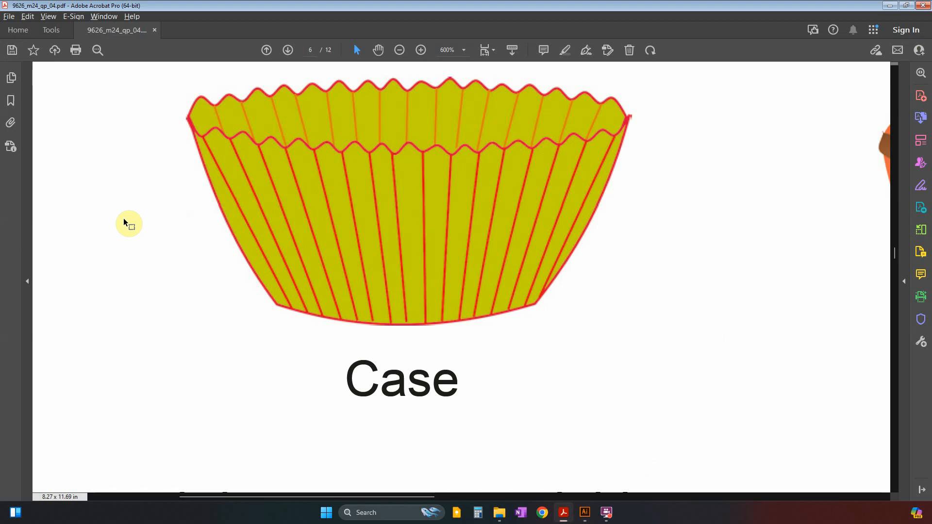
pyautogui.hotkey('alt', 'Tab')
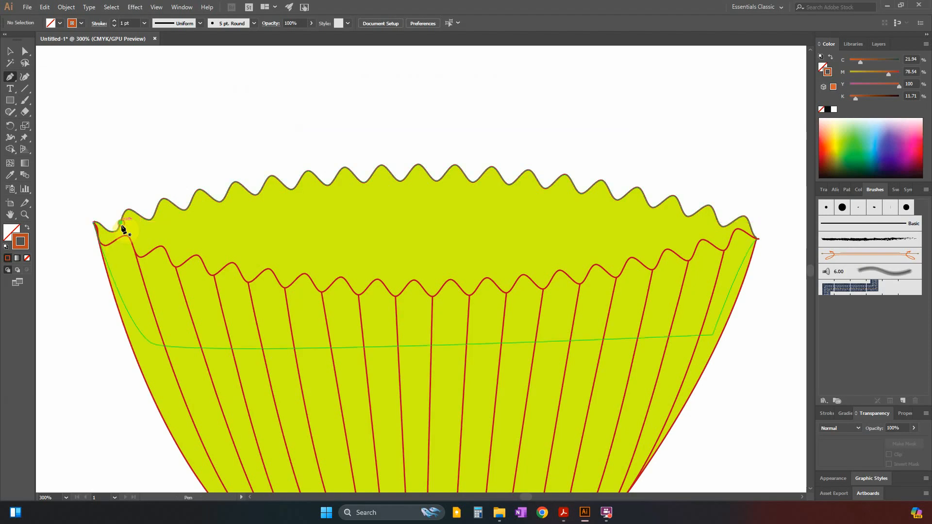
# Draw the three leftmost orange fold lines, each from a back-rim valley down to the front rim's wave crest.
pyautogui.click(120, 223)
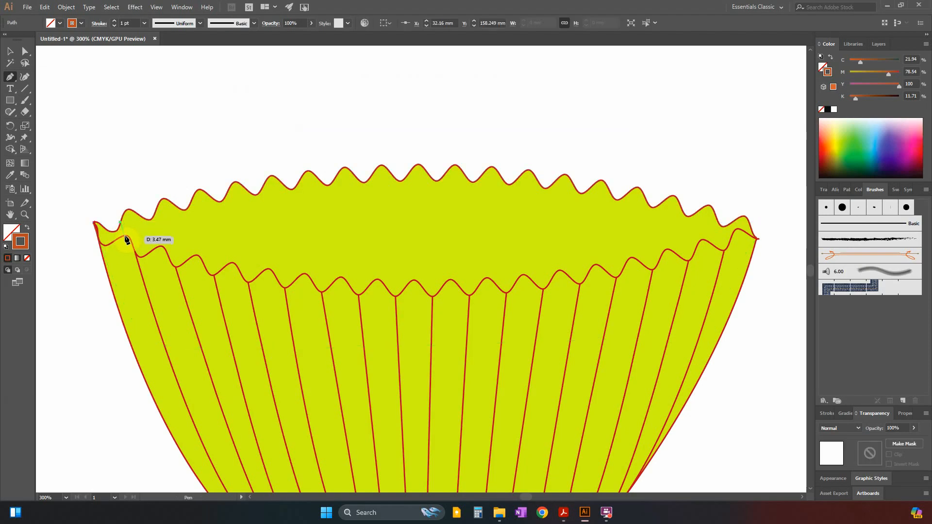
pyautogui.click(125, 239)
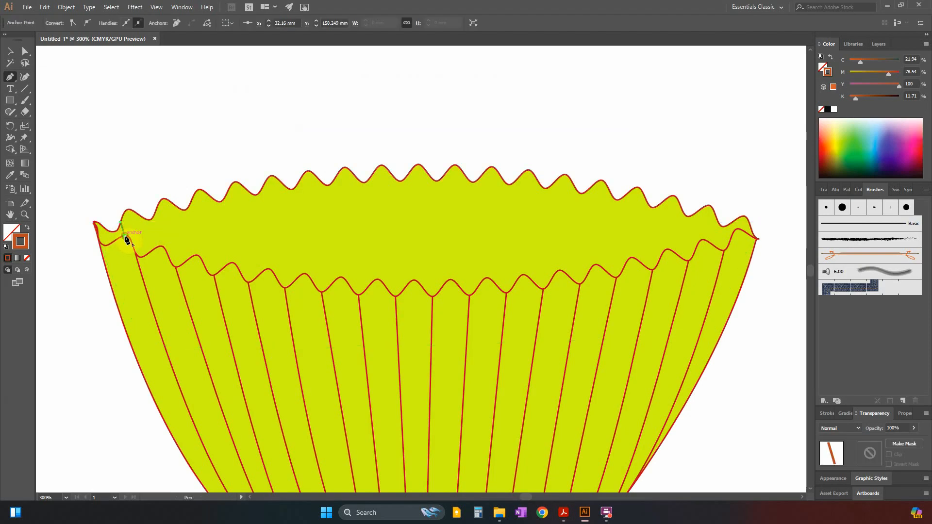
pyautogui.click(148, 218)
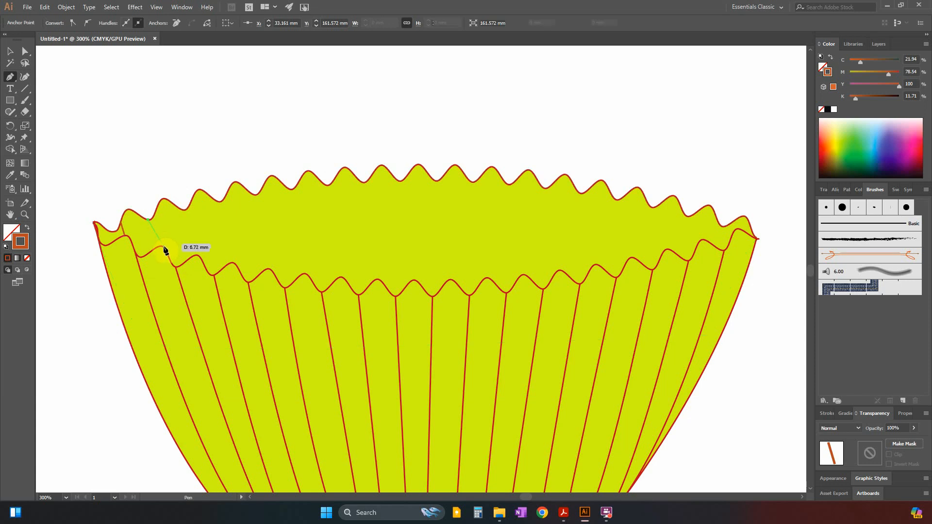
pyautogui.click(158, 248)
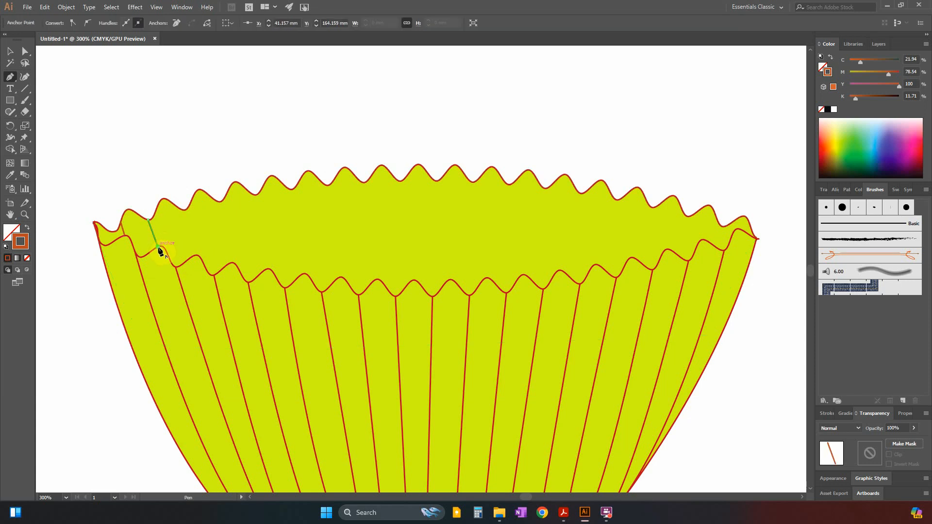
pyautogui.click(185, 210)
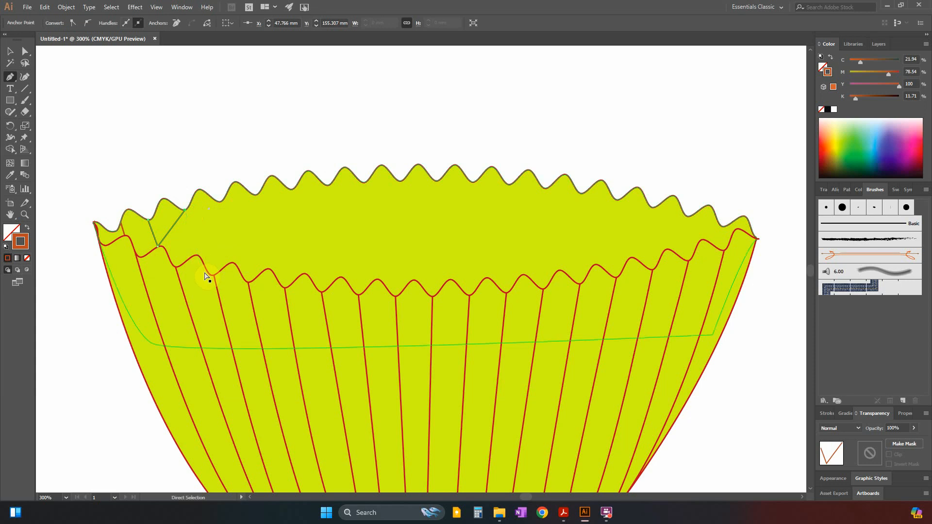
pyautogui.hotkey('ctrl', 'z')
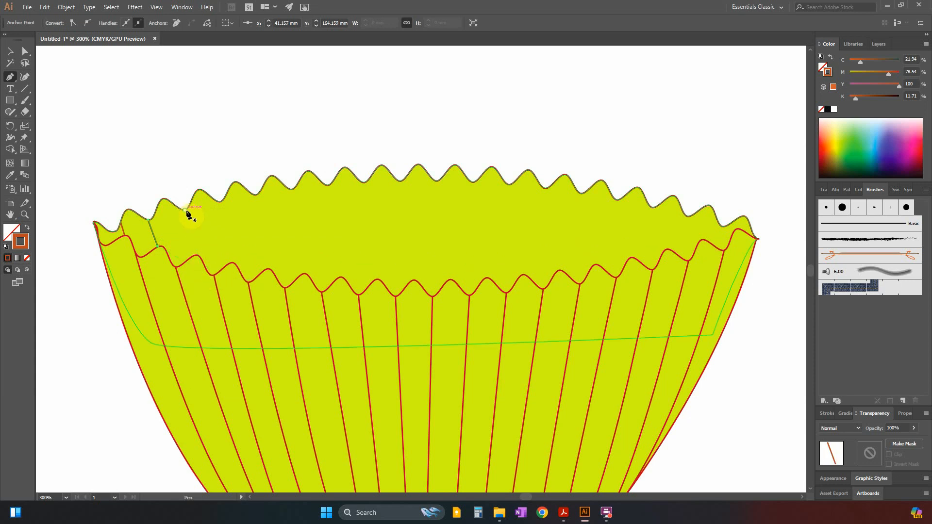
pyautogui.click(187, 212)
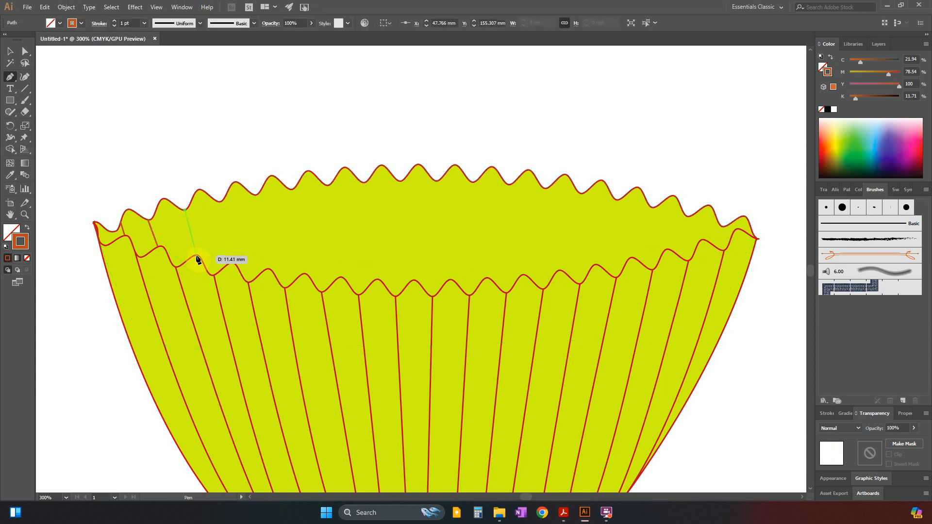
pyautogui.click(197, 257)
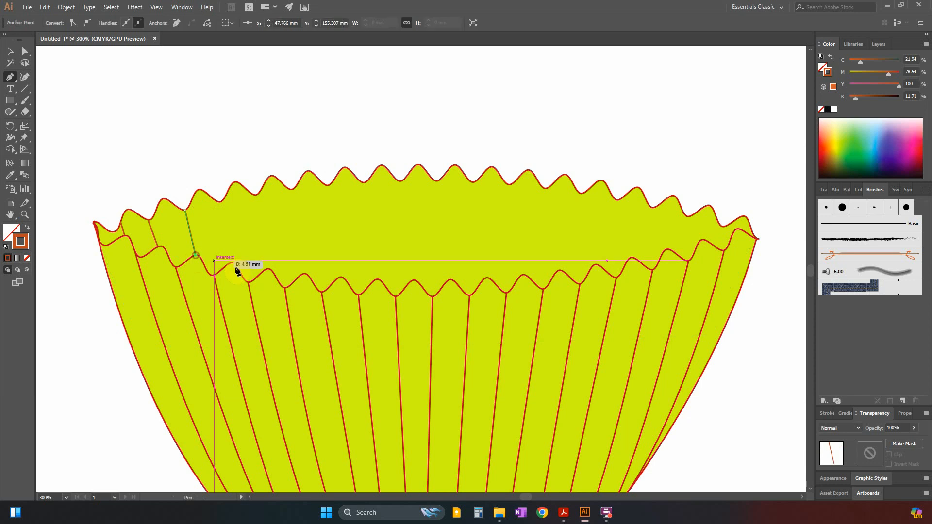
# Add fold lines from the fourth to seventh back-rim valleys, counted from the left, down to the front rim's crests.
pyautogui.click(221, 201)
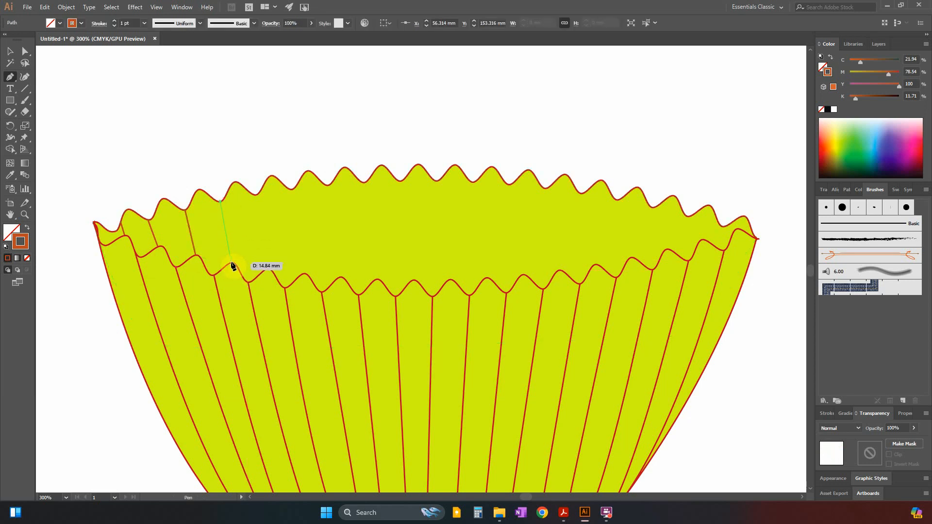
pyautogui.click(232, 264)
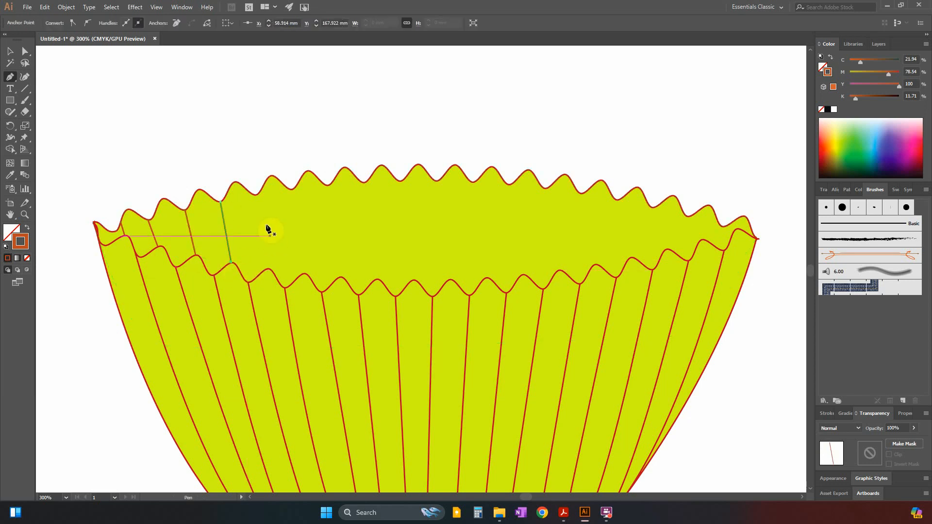
pyautogui.click(256, 195)
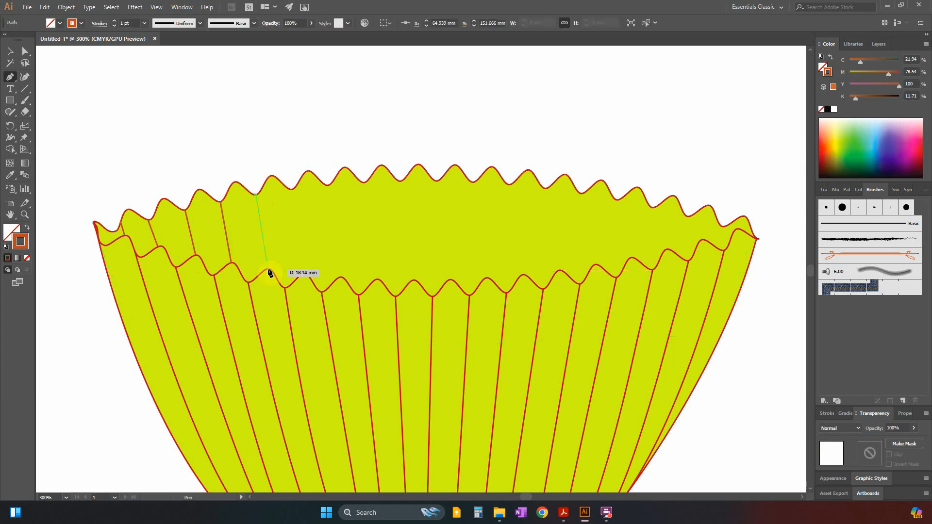
pyautogui.click(269, 270)
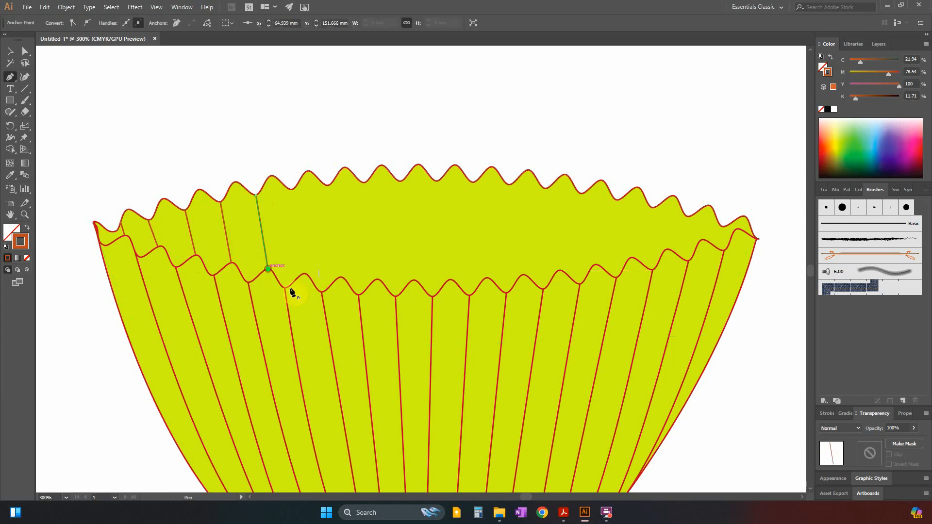
pyautogui.click(291, 189)
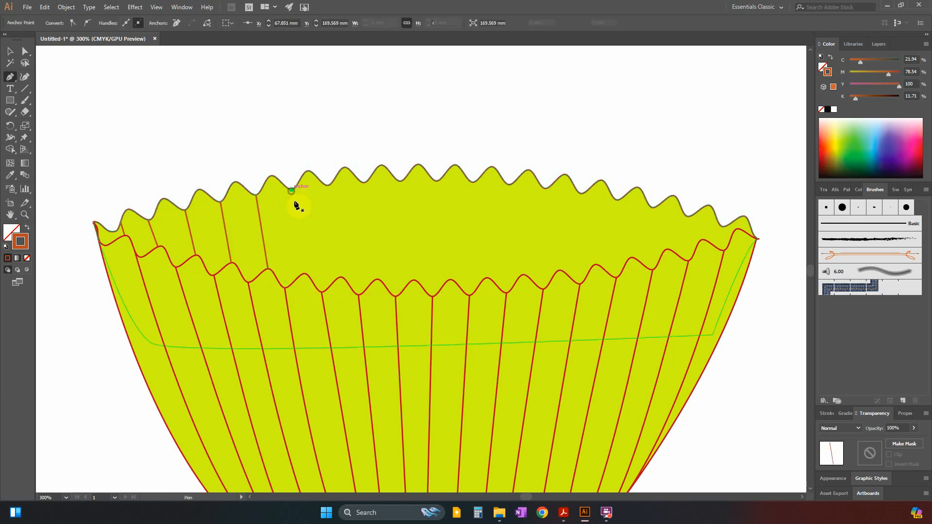
pyautogui.click(305, 275)
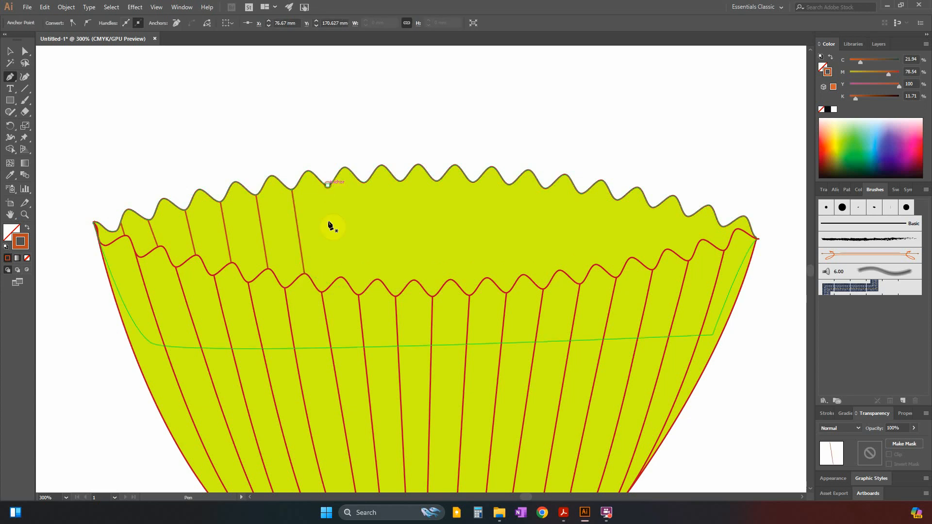
pyautogui.click(328, 185)
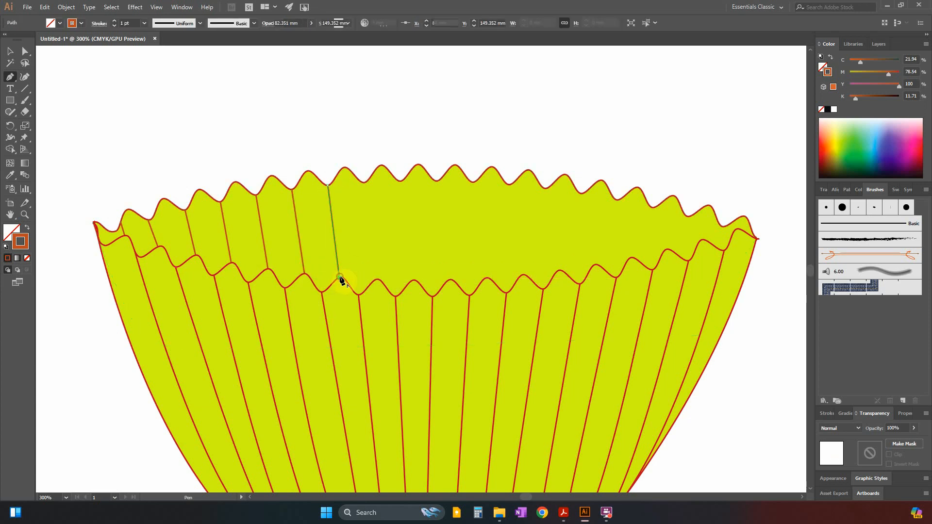
pyautogui.click(339, 277)
# Draw two fold lines just left of the case's centre, from the eighth and ninth back-rim valleys to the front rim, as separate paths.
pyautogui.click(365, 184)
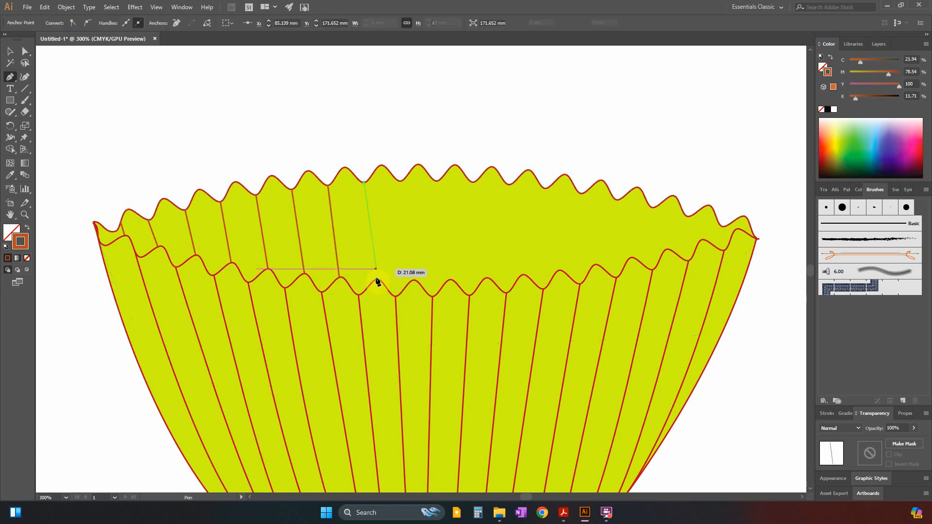
pyautogui.click(378, 282)
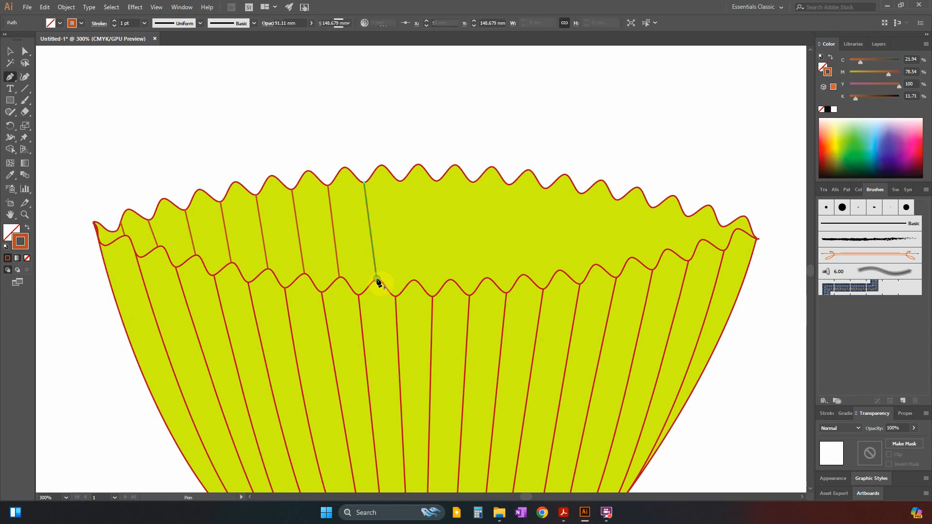
pyautogui.hotkey('ctrl', 'z')
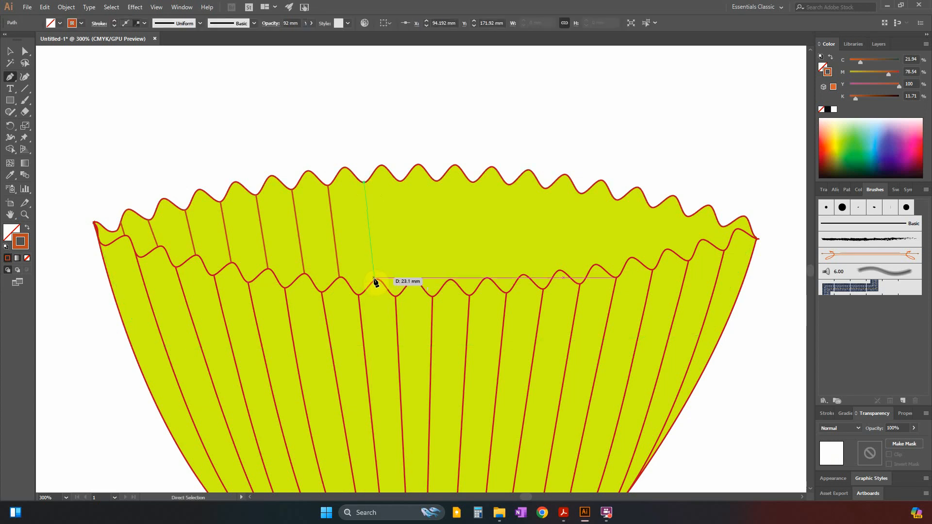
pyautogui.click(373, 281)
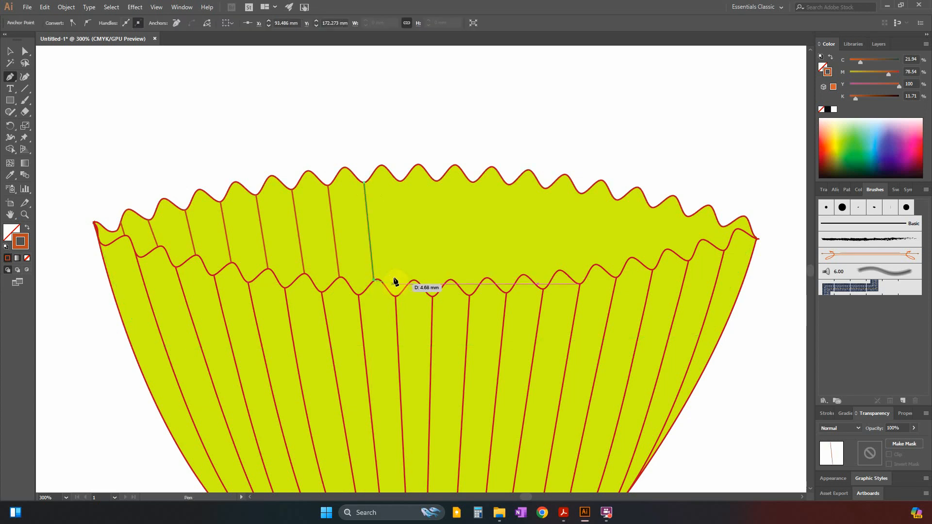
pyautogui.press('Escape')
pyautogui.click(402, 182)
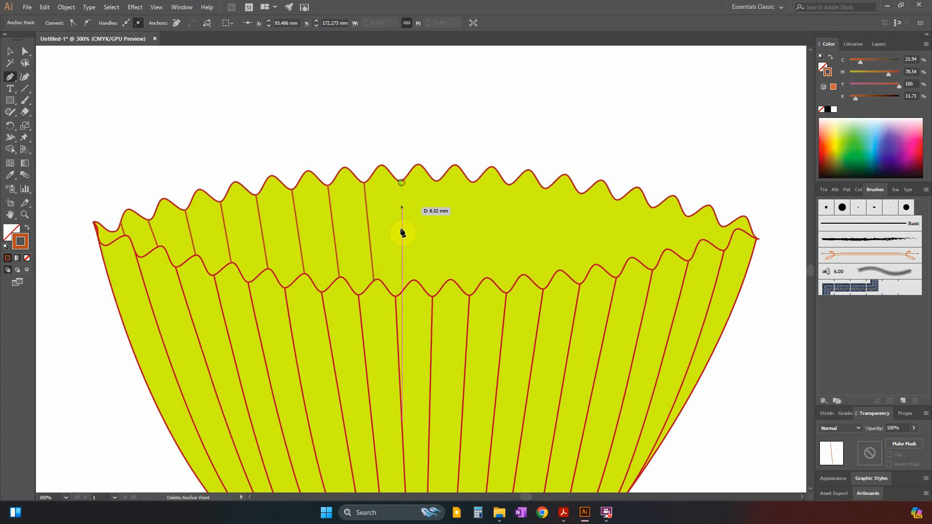
pyautogui.click(402, 295)
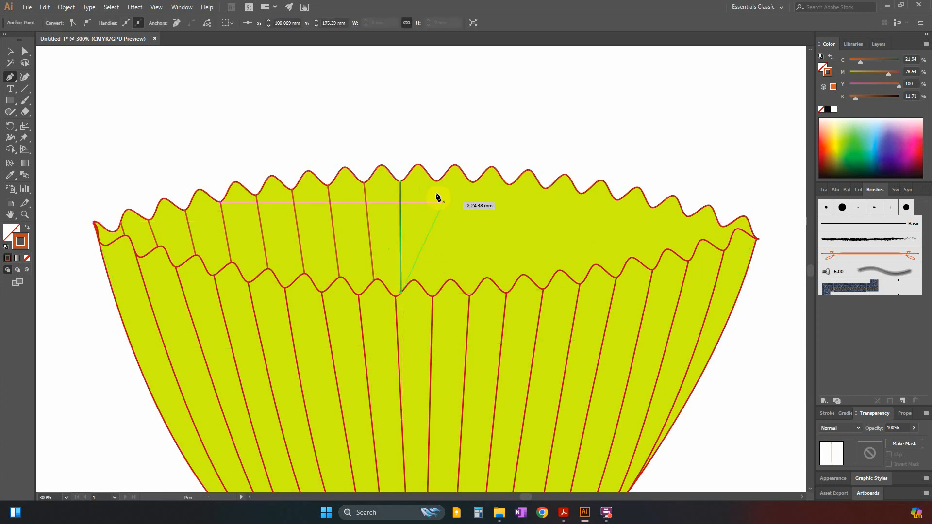
pyautogui.click(437, 182)
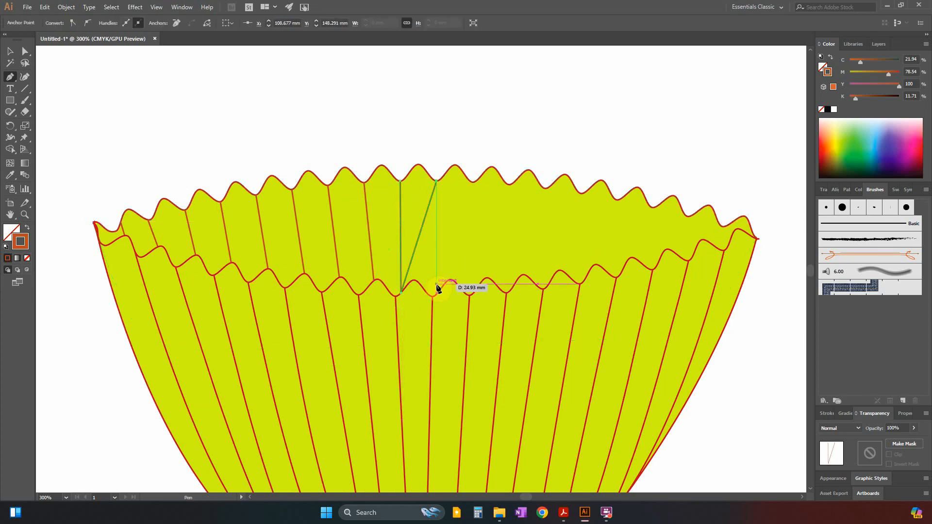
pyautogui.hotkey('ctrl', 'z')
pyautogui.press('Escape')
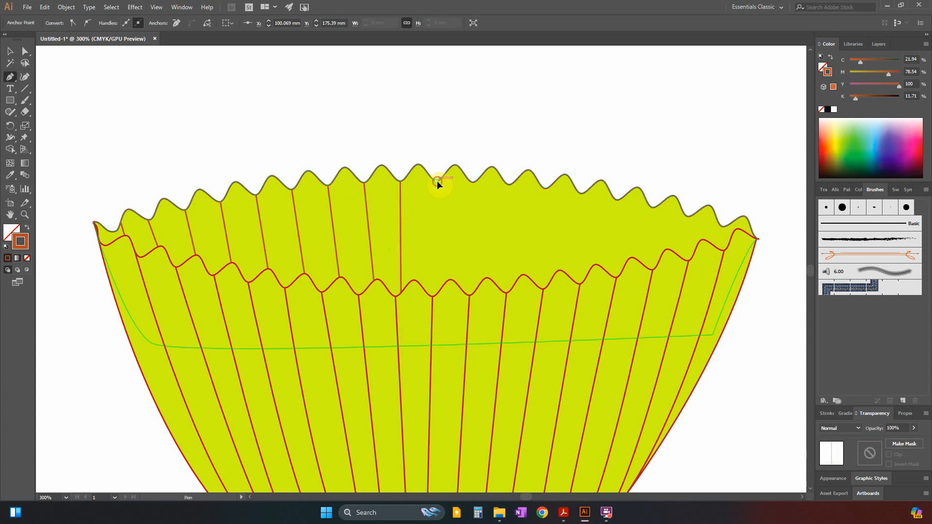
# Draw two separate fold lines just right of the case's centre, joining back-rim valleys to the front rim's valleys.
pyautogui.click(437, 181)
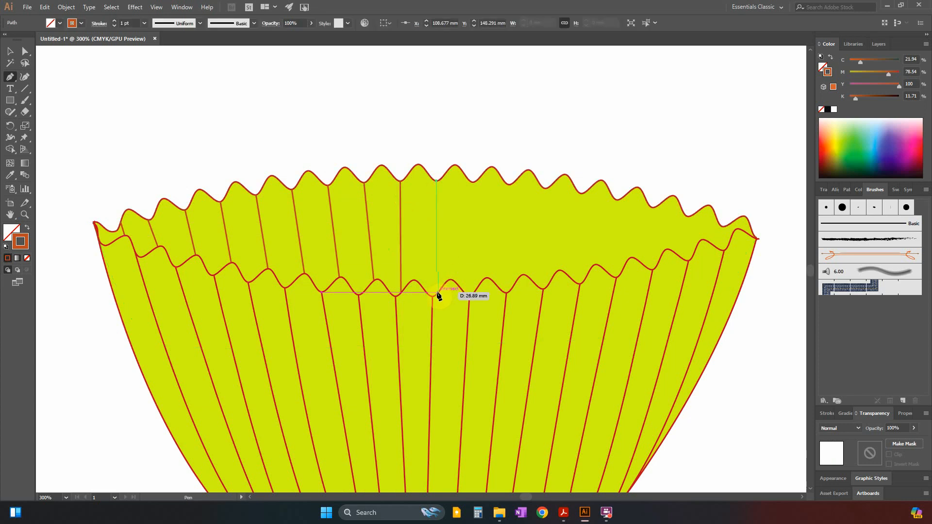
pyautogui.click(434, 297)
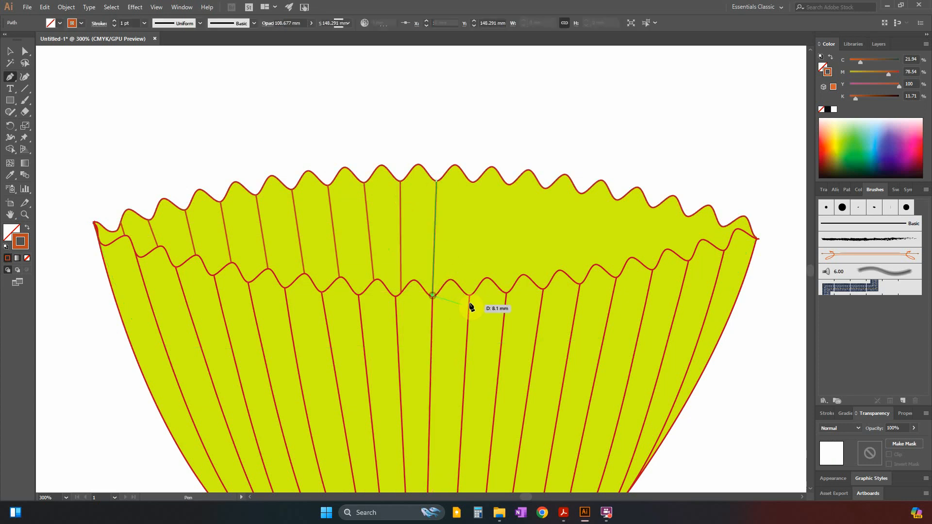
pyautogui.click(473, 183)
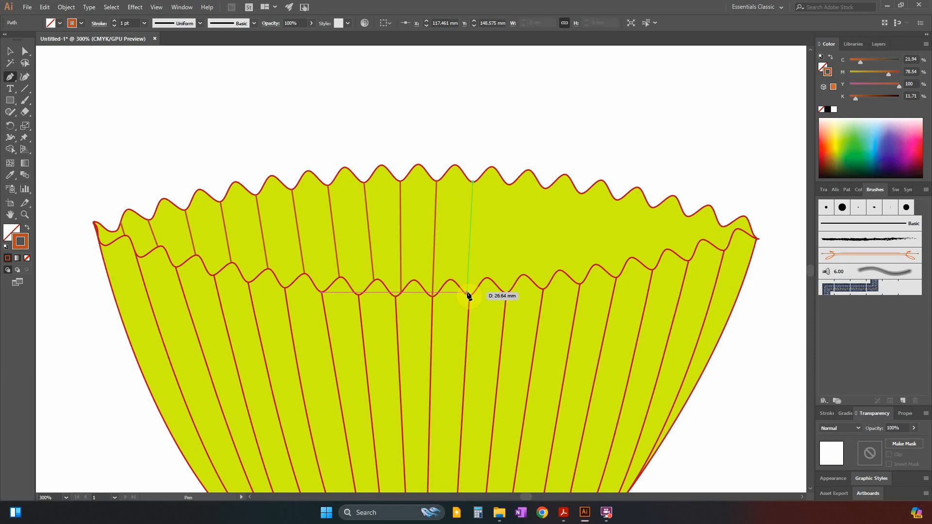
pyautogui.click(470, 296)
pyautogui.press('Escape')
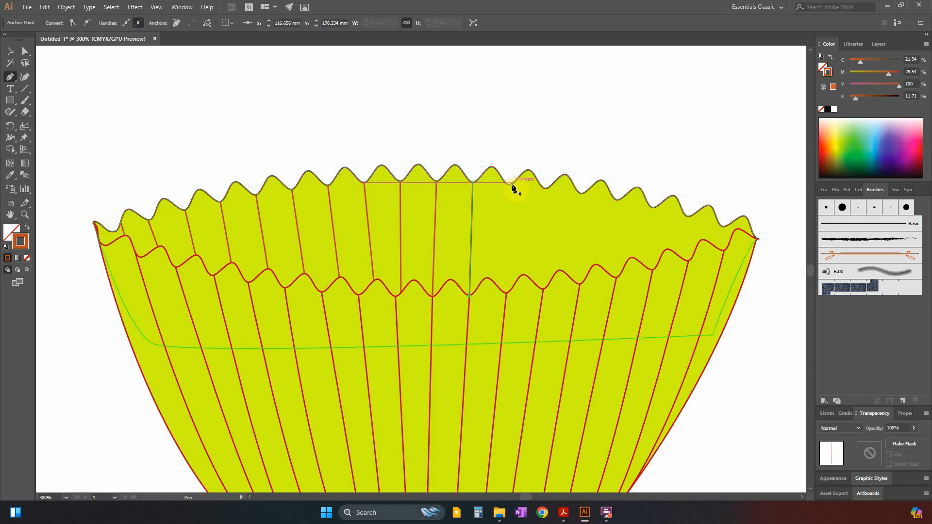
# Continue rightward with three more fold lines, from the twelfth to fourteenth back-rim valleys to the front-rim valleys below them.
pyautogui.click(508, 185)
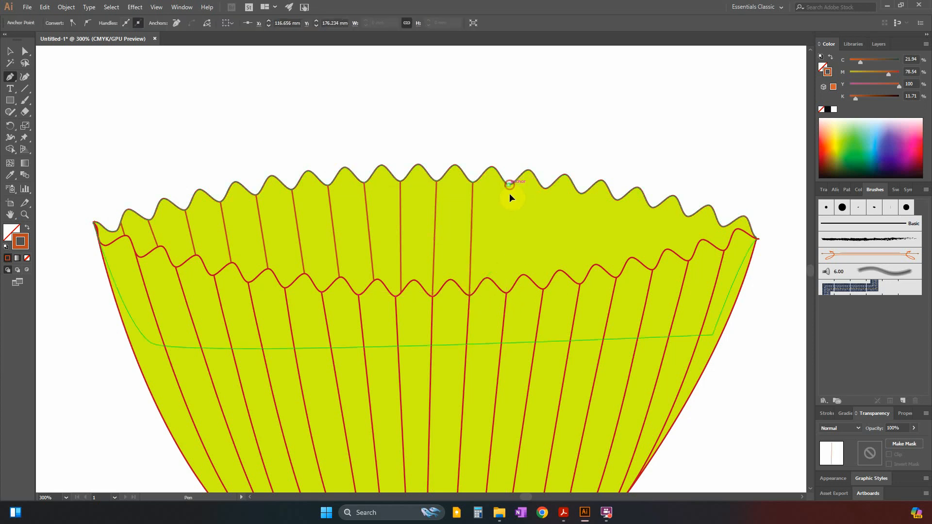
pyautogui.click(505, 293)
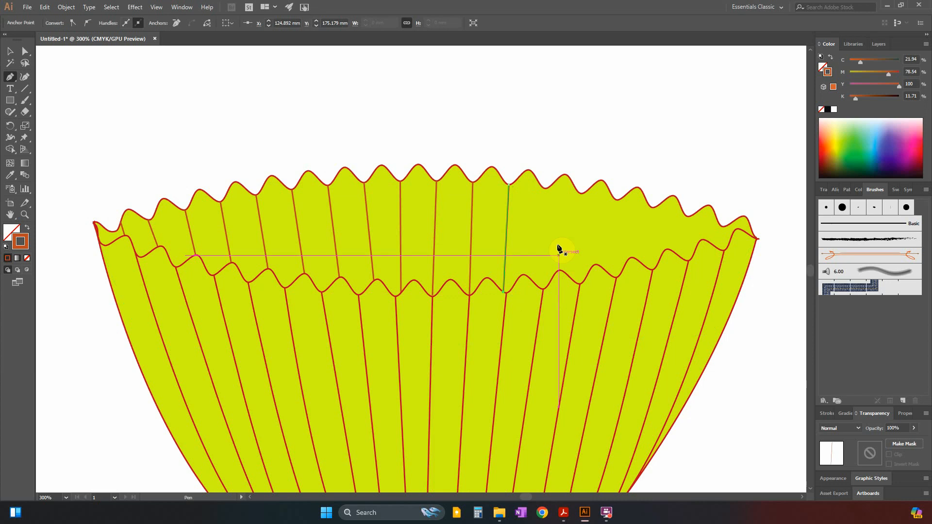
pyautogui.press('Escape')
pyautogui.click(545, 189)
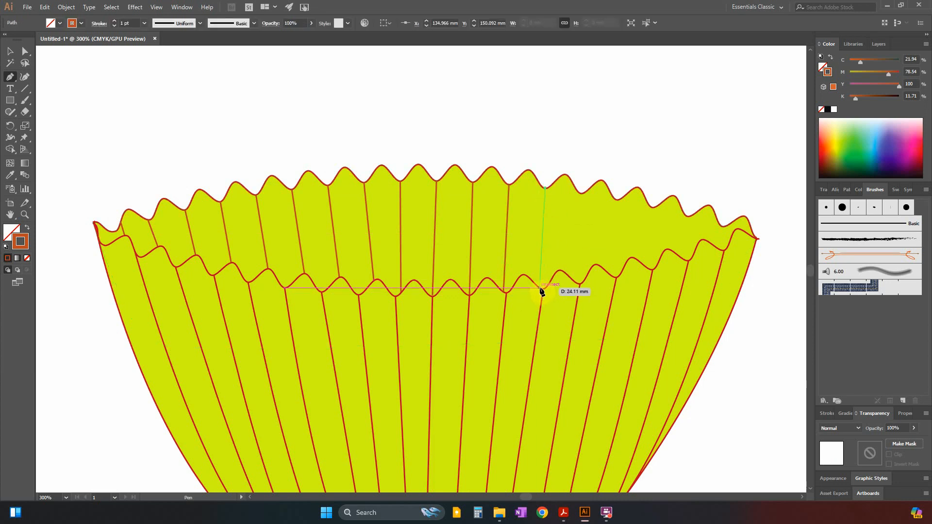
pyautogui.click(542, 290)
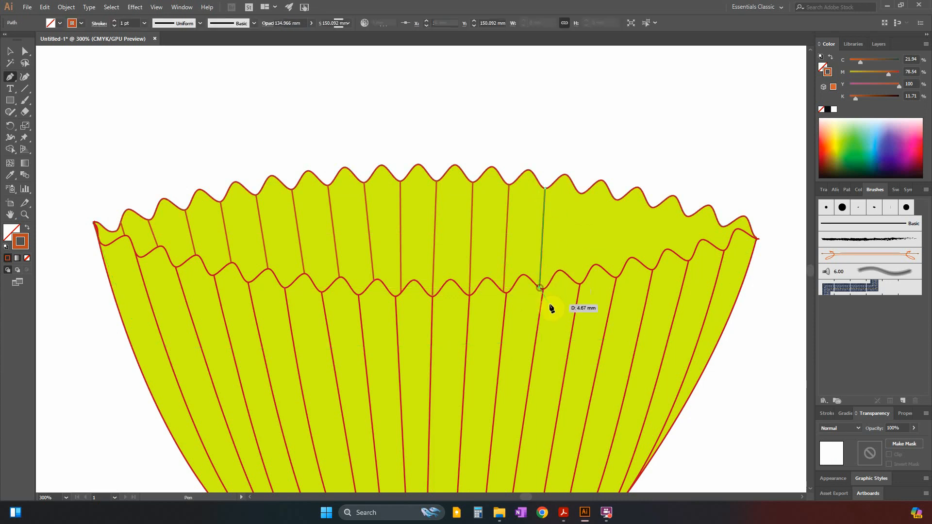
pyautogui.press('Escape')
pyautogui.click(580, 193)
pyautogui.click(576, 284)
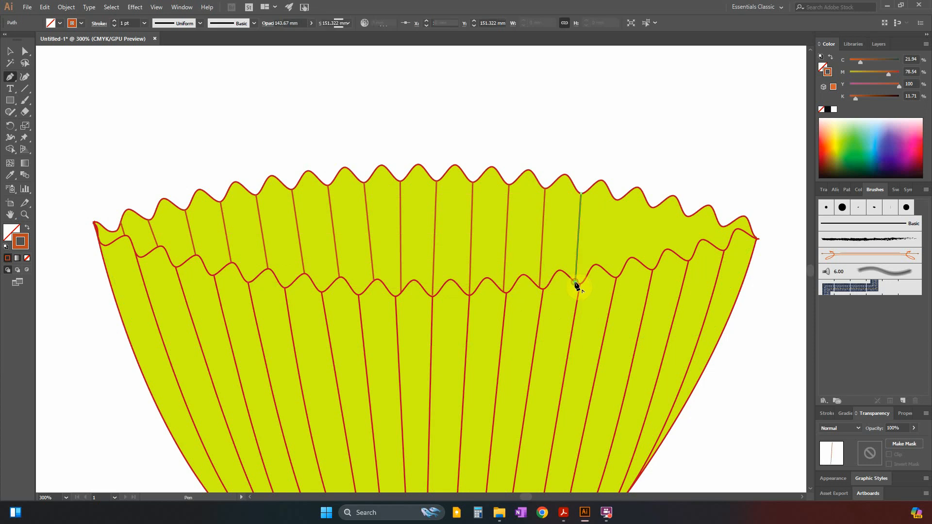
pyautogui.press('Escape')
# Draw three shorter fold lines near the case's right end, from the fifteenth to seventeenth back-rim valleys to the front rim.
pyautogui.click(617, 199)
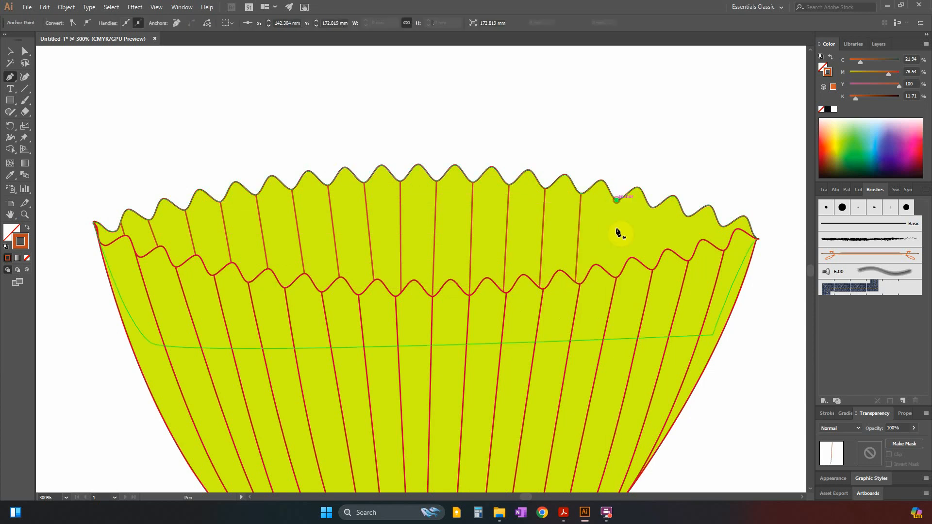
pyautogui.click(610, 274)
pyautogui.press('Escape')
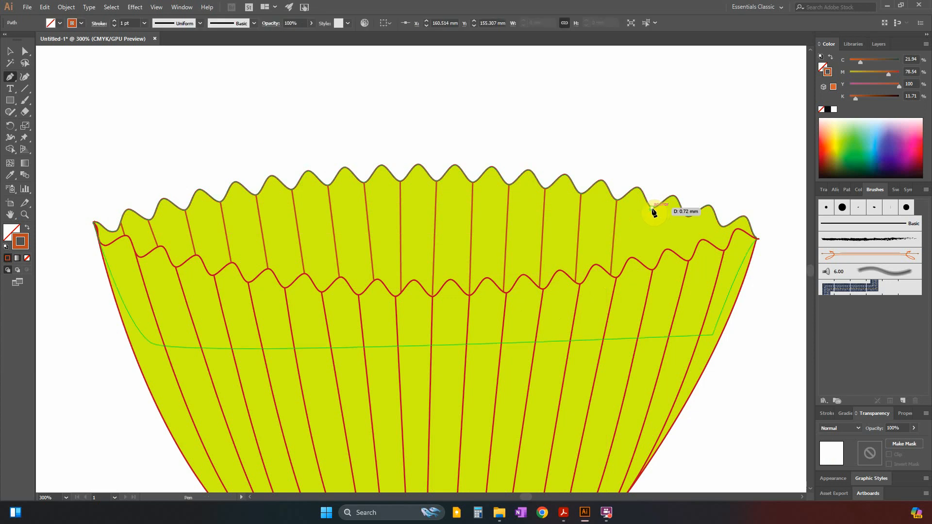
pyautogui.click(653, 208)
pyautogui.click(649, 265)
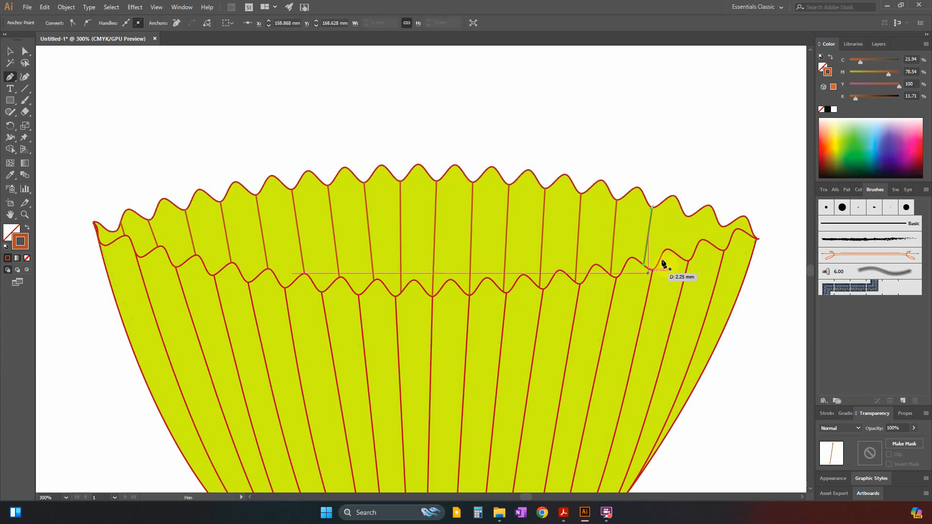
pyautogui.press('Escape')
pyautogui.click(687, 216)
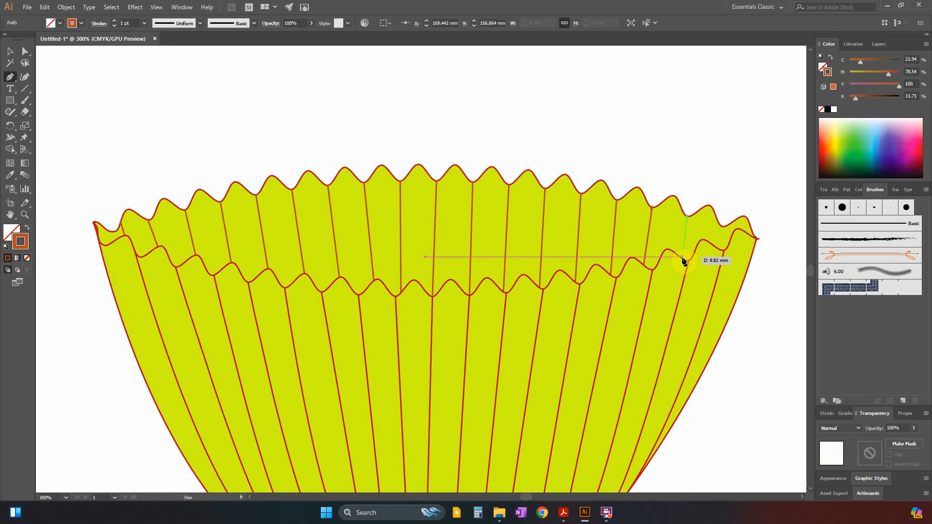
pyautogui.click(683, 260)
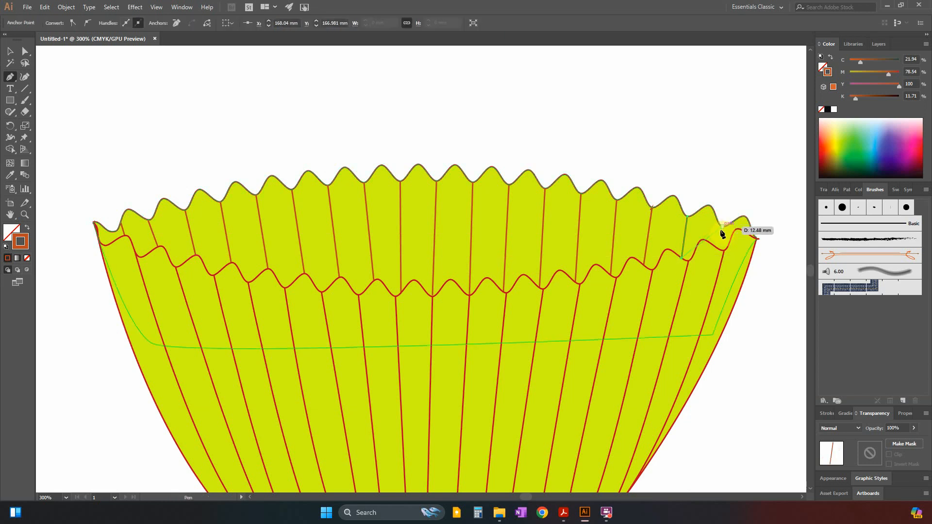
# Draw the last two short fold lines at the case's right end, from the final back-rim valley and the final peak to the front rim.
pyautogui.press('Escape')
pyautogui.click(722, 227)
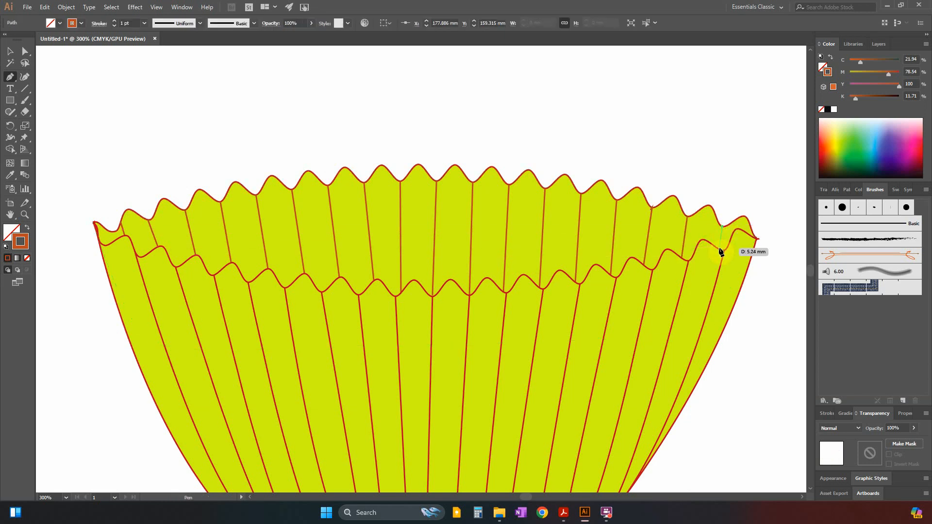
pyautogui.click(718, 250)
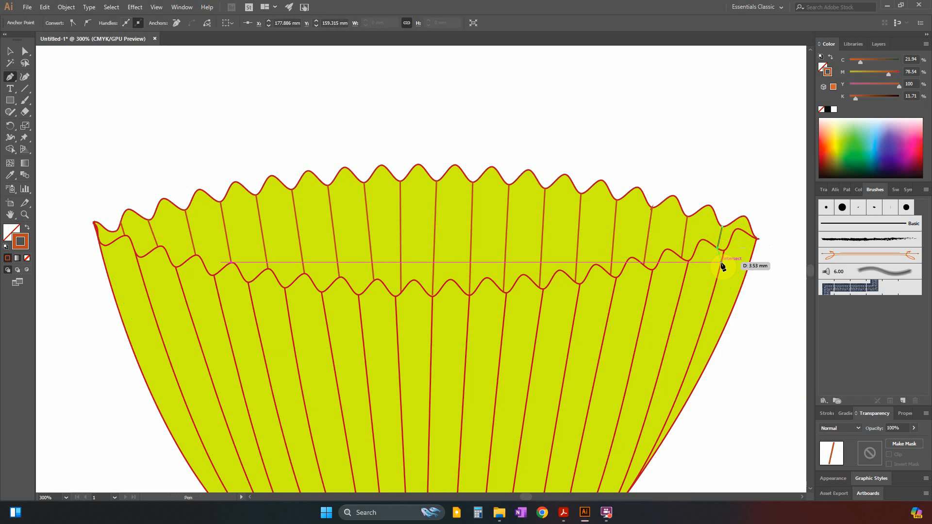
pyautogui.press('Escape')
pyautogui.click(746, 218)
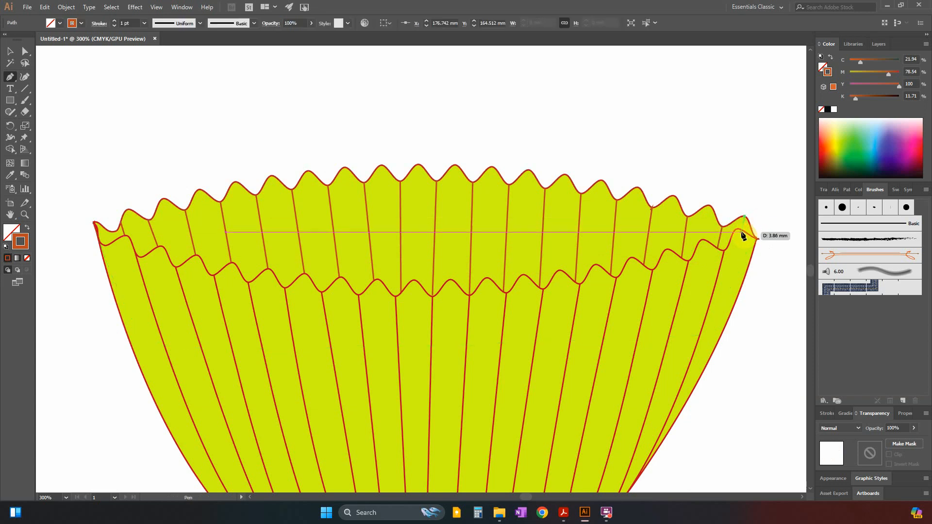
pyautogui.click(743, 231)
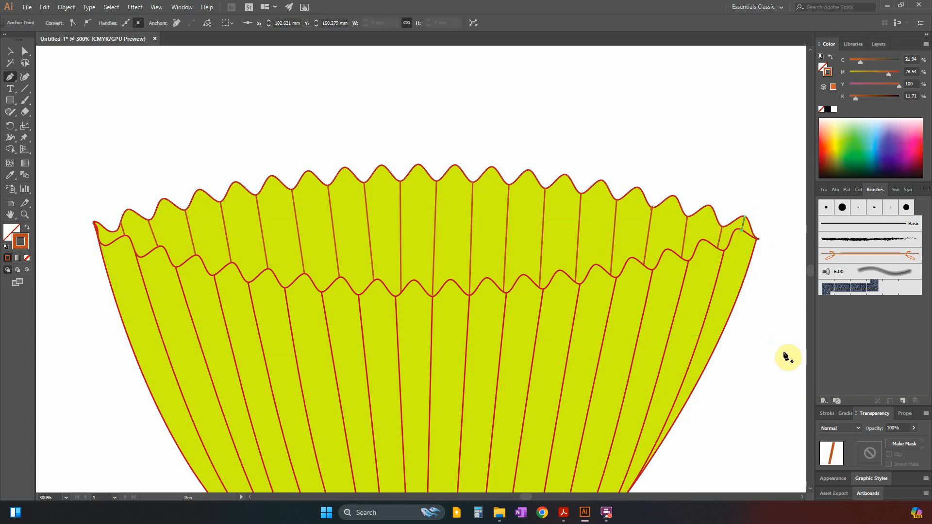
# Deselect the fold line and show the cupcake template on Layer 1 behind the case.
pyautogui.hotkey('ctrl', '-')
pyautogui.hotkey('ctrl', '-')
pyautogui.hotkey('ctrl', '-')
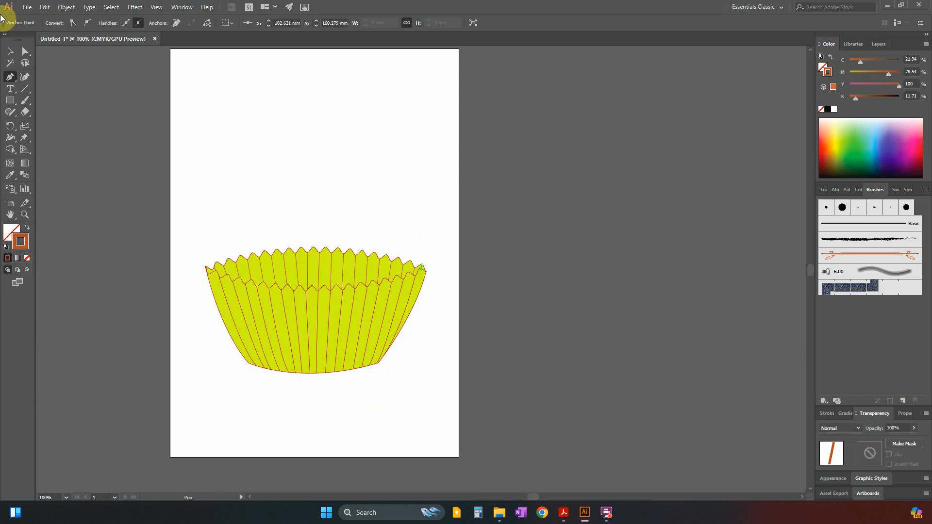
pyautogui.click(10, 53)
pyautogui.click(101, 168)
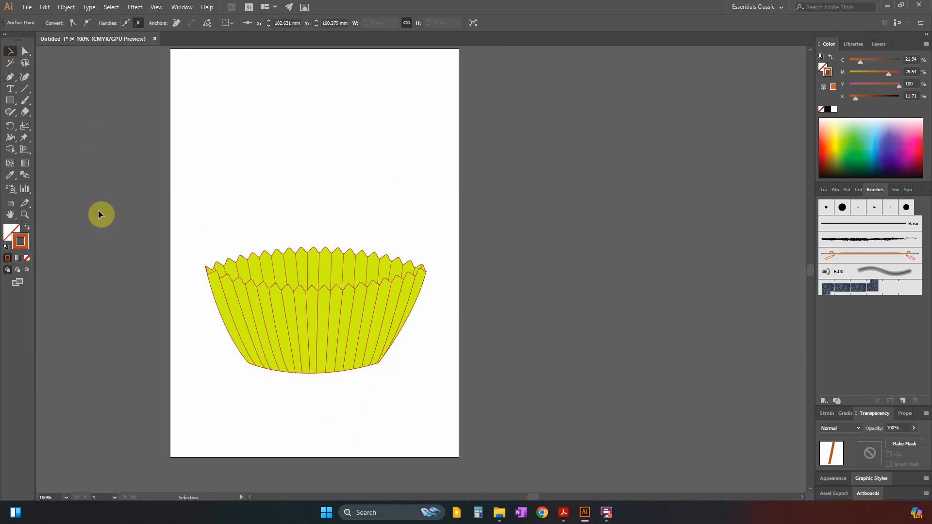
pyautogui.hotkey('ctrl', '=')
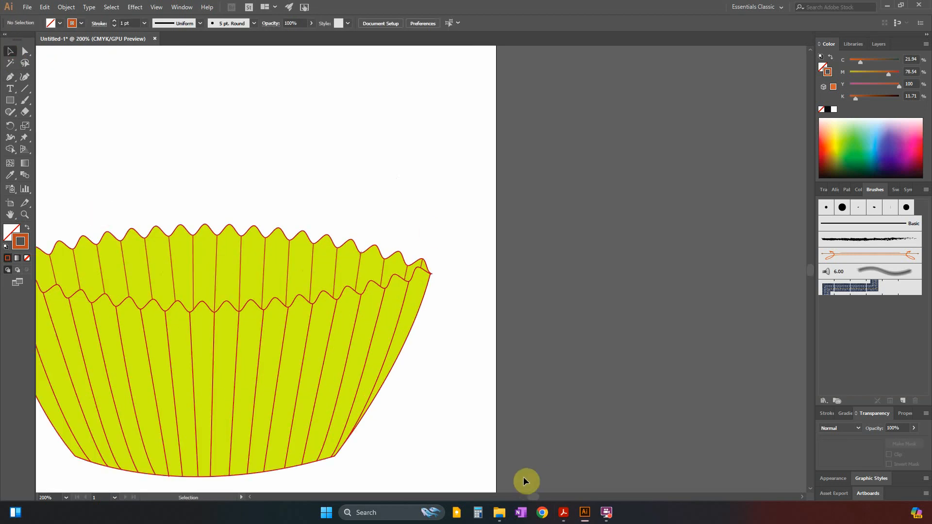
pyautogui.moveTo(533, 497); pyautogui.dragTo(522, 496)
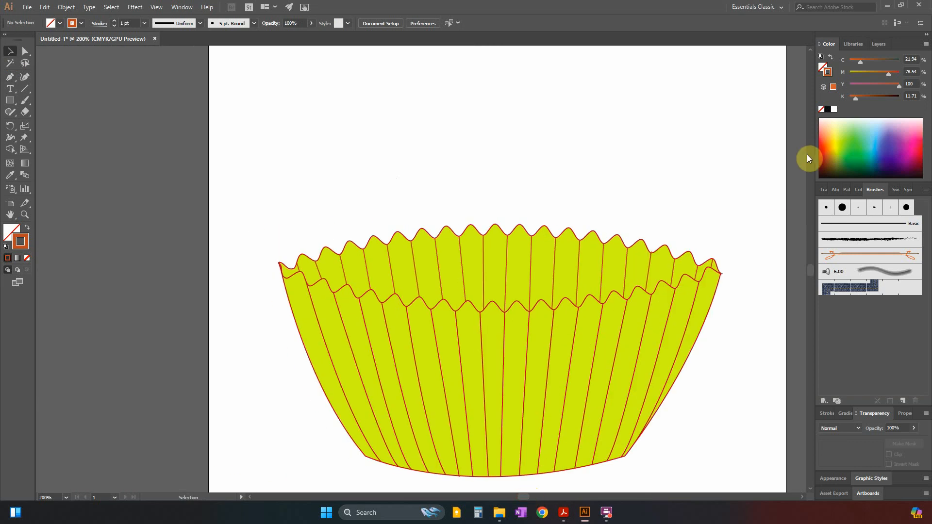
pyautogui.click(880, 44)
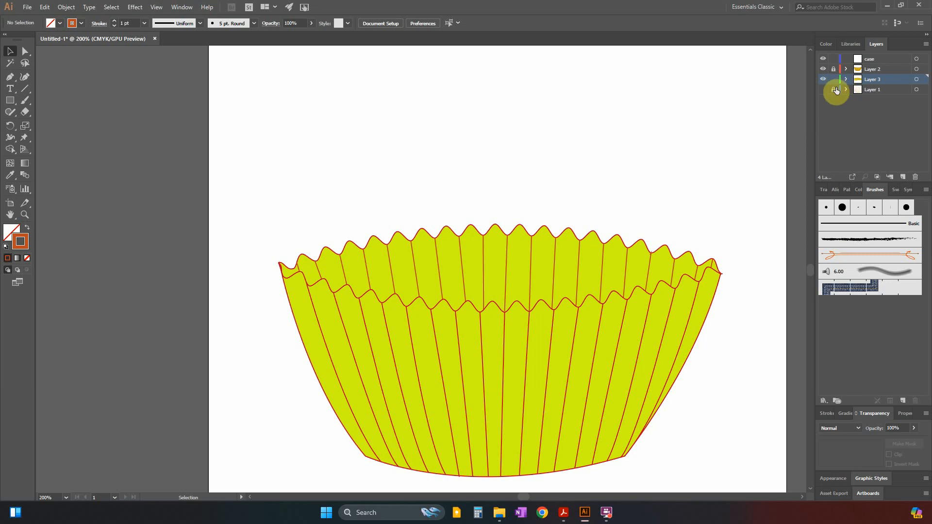
pyautogui.click(824, 89)
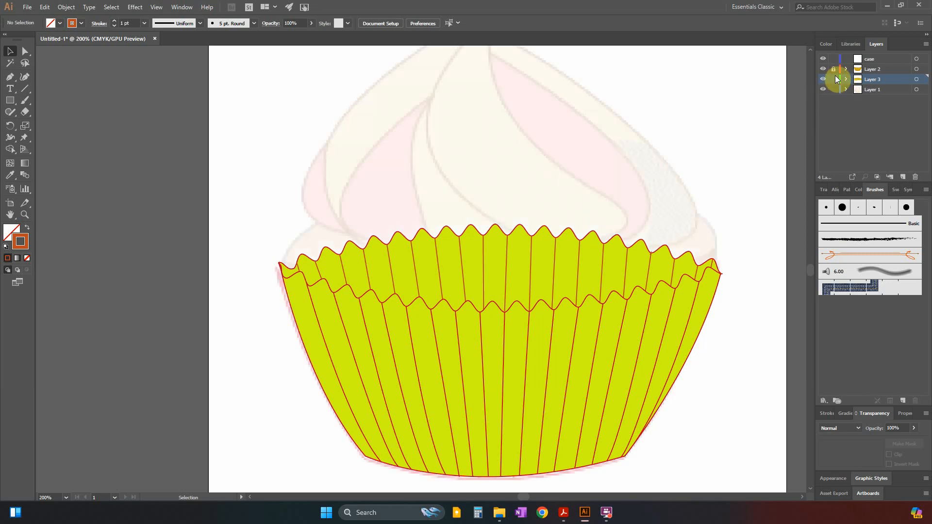
pyautogui.click(524, 219)
pyautogui.click(732, 296)
# Unlock Layer 2 and rename it as case.
pyautogui.click(869, 60)
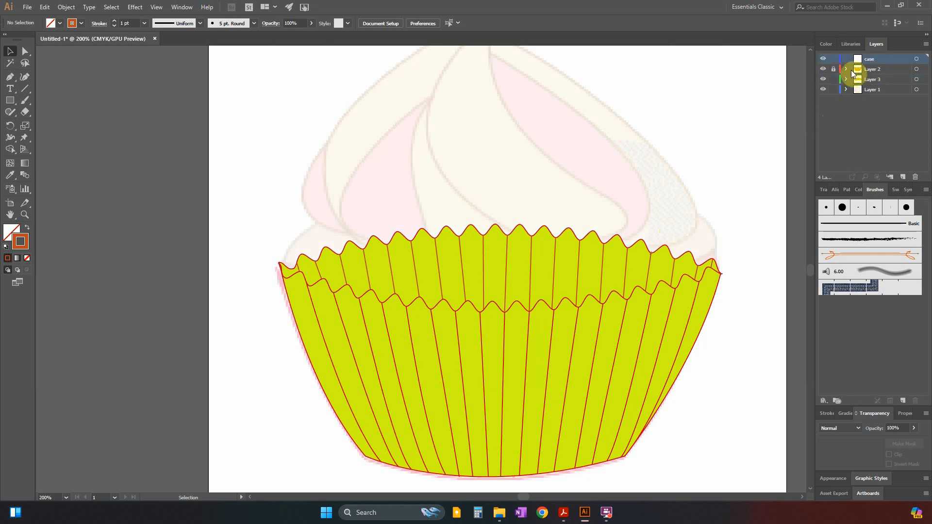
pyautogui.click(835, 71)
pyautogui.doubleClick(875, 68)
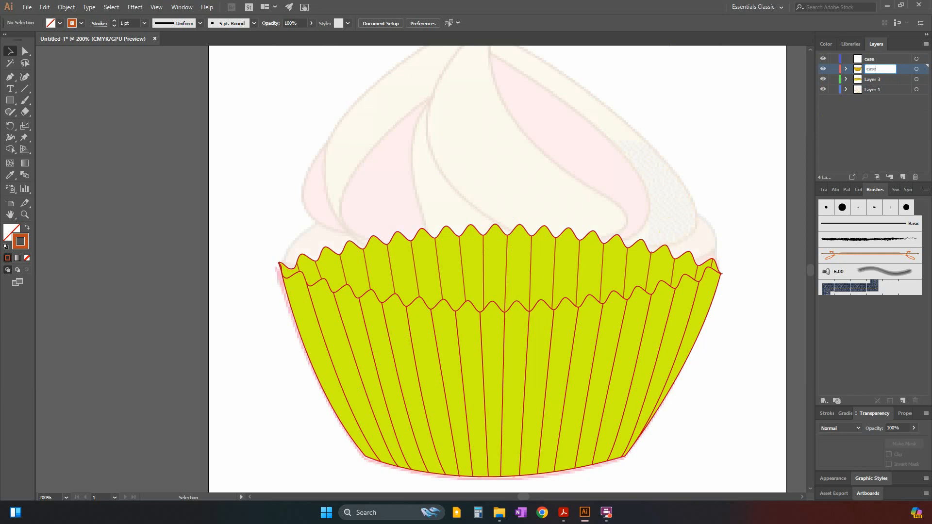
pyautogui.click(879, 128)
# Rename Layer 3, which holds the back rim and its fold lines, as back.
pyautogui.click(846, 80)
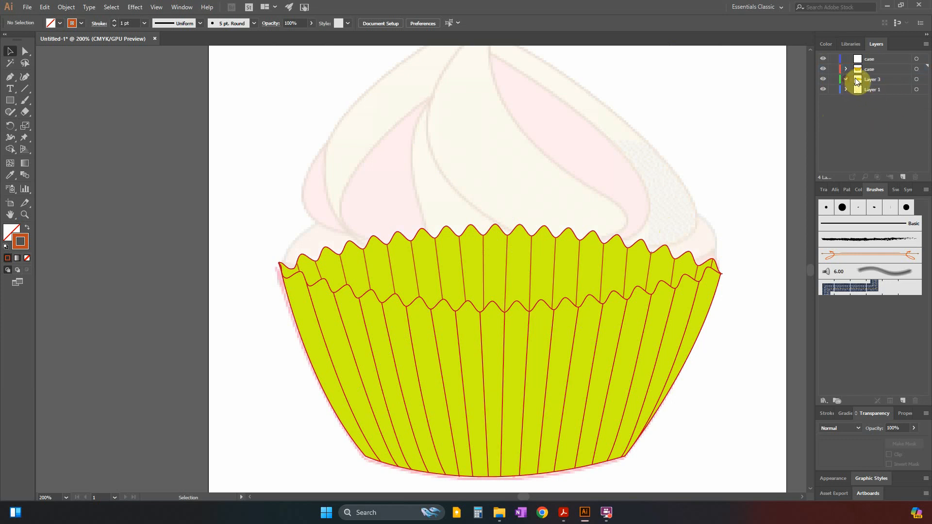
pyautogui.click(846, 79)
pyautogui.click(879, 81)
pyautogui.doubleClick(879, 81)
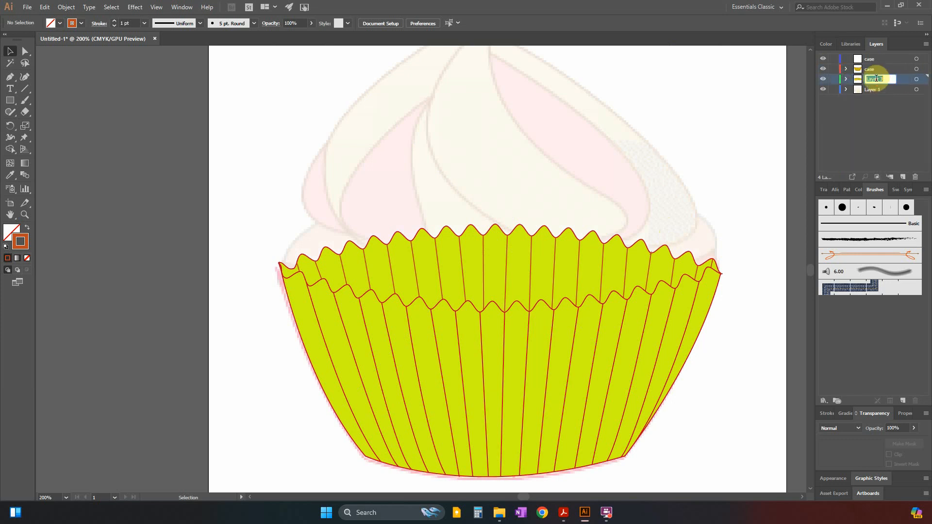
pyautogui.write('back')
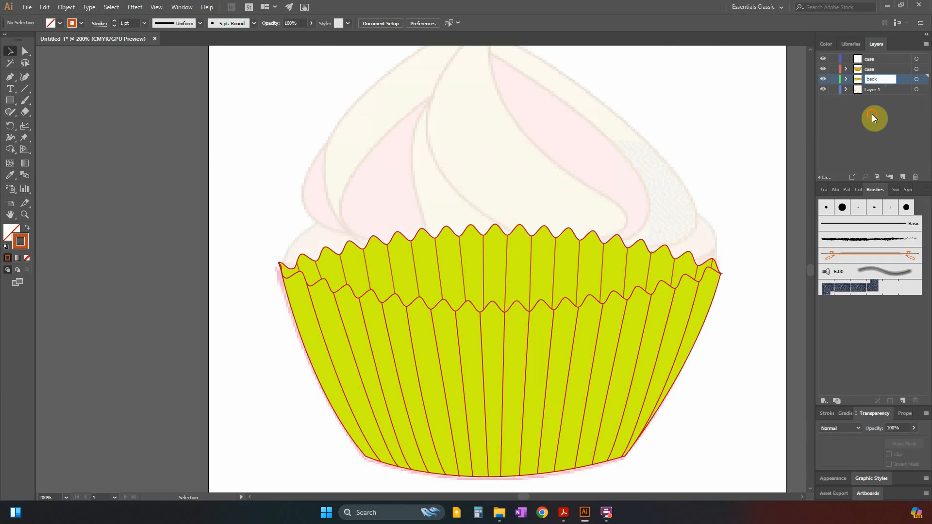
pyautogui.click(872, 114)
# Nest the back layer inside the case layer holding the artwork, placing it at the bottom of that layer's stack.
pyautogui.click(858, 79)
pyautogui.moveTo(855, 80); pyautogui.dragTo(876, 69)
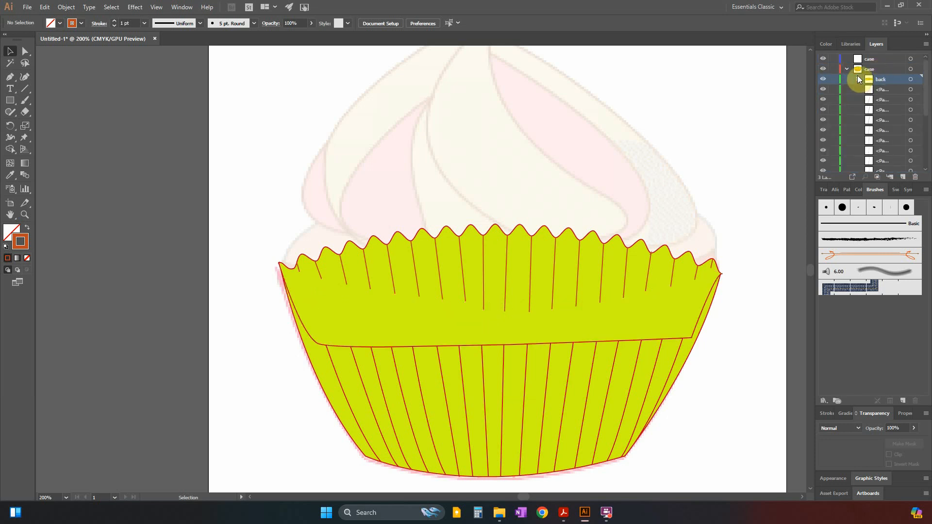
pyautogui.click(858, 79)
pyautogui.moveTo(883, 82); pyautogui.dragTo(872, 161)
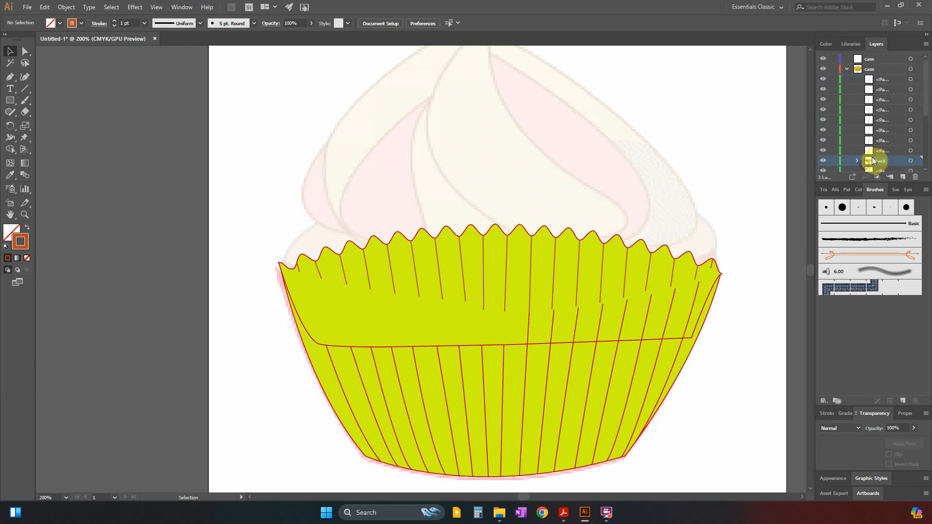
pyautogui.scroll(-3, 874, 126)
pyautogui.moveTo(872, 68); pyautogui.dragTo(876, 165)
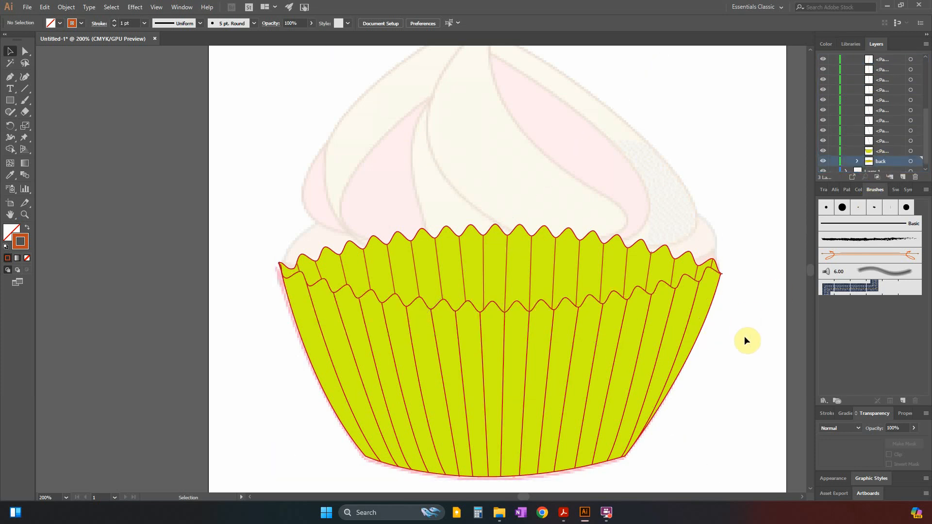
# Switch to the question paper in Acrobat and copy the required file name Case_ZZ999_9999.
pyautogui.hotkey('ctrl', '-')
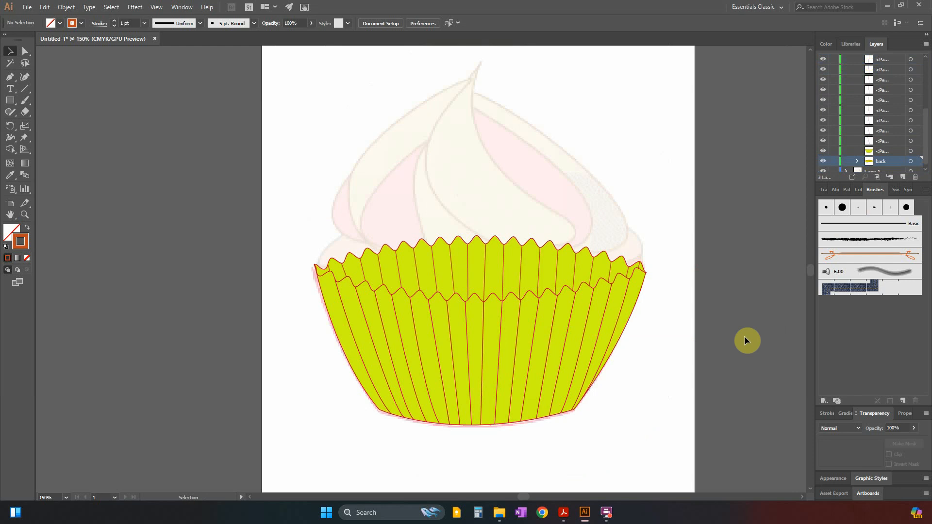
pyautogui.hotkey('alt', 'Tab')
pyautogui.scroll(-3, 418, 373)
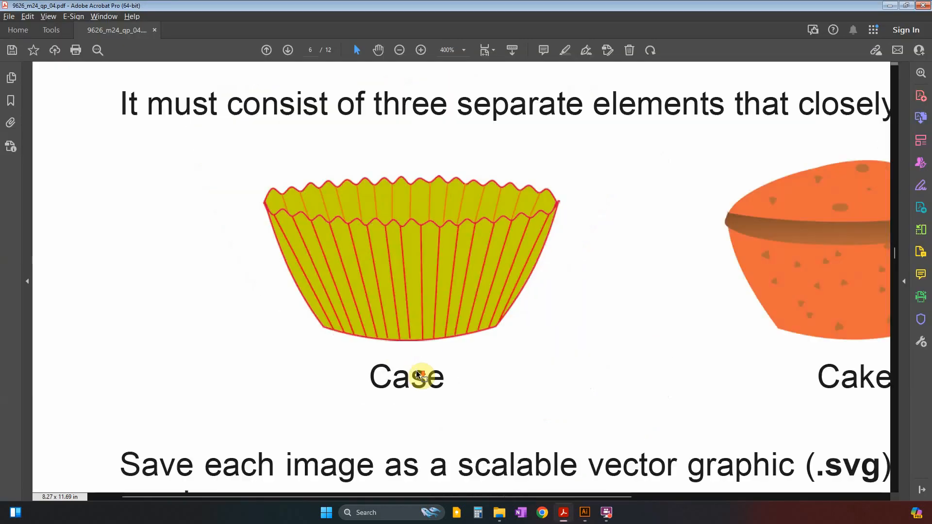
pyautogui.scroll(-2, 468, 427)
pyautogui.moveTo(206, 408); pyautogui.dragTo(343, 410)
pyautogui.hotkey('ctrl', 'c')
# Return to Illustrator and save the document as Case_ZZ999_9999.svg in the Examination folder of Paper 4, accepting the default SVG options.
pyautogui.hotkey('alt', 'Tab')
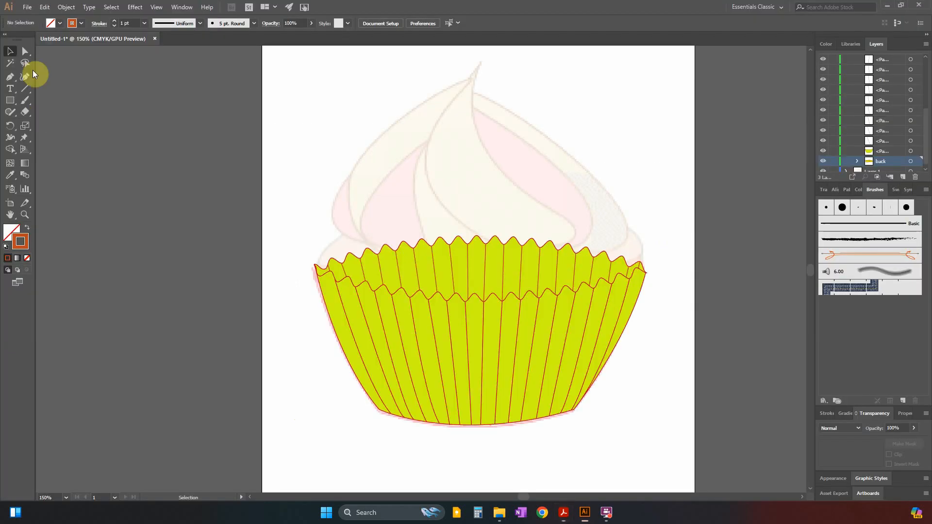
pyautogui.click(30, 8)
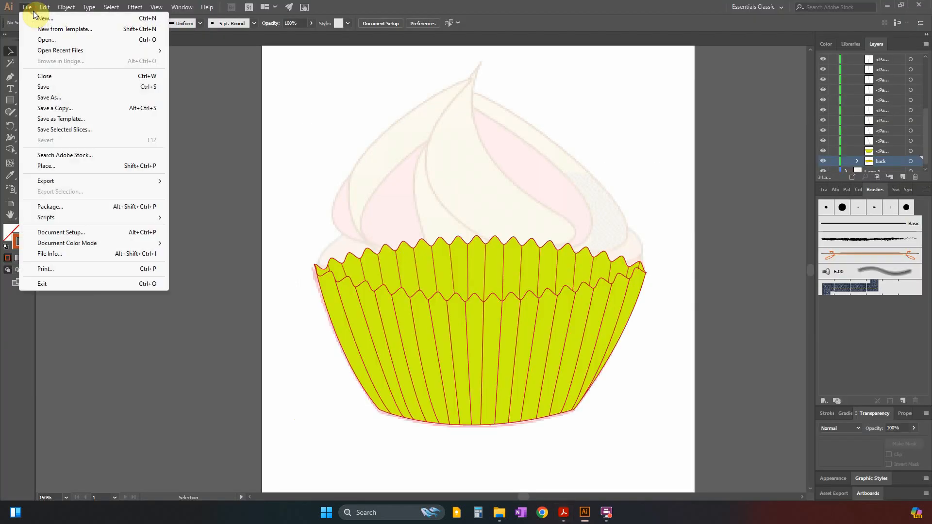
pyautogui.click(68, 97)
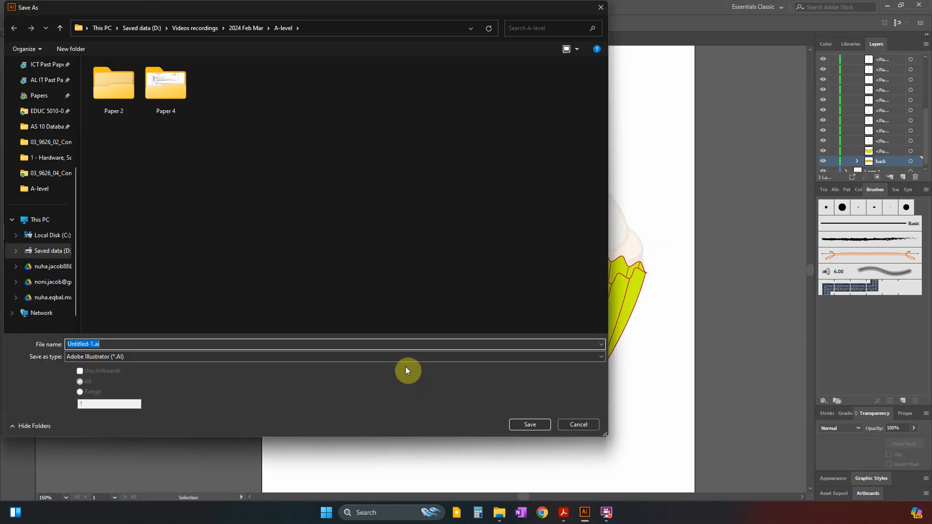
pyautogui.doubleClick(182, 98)
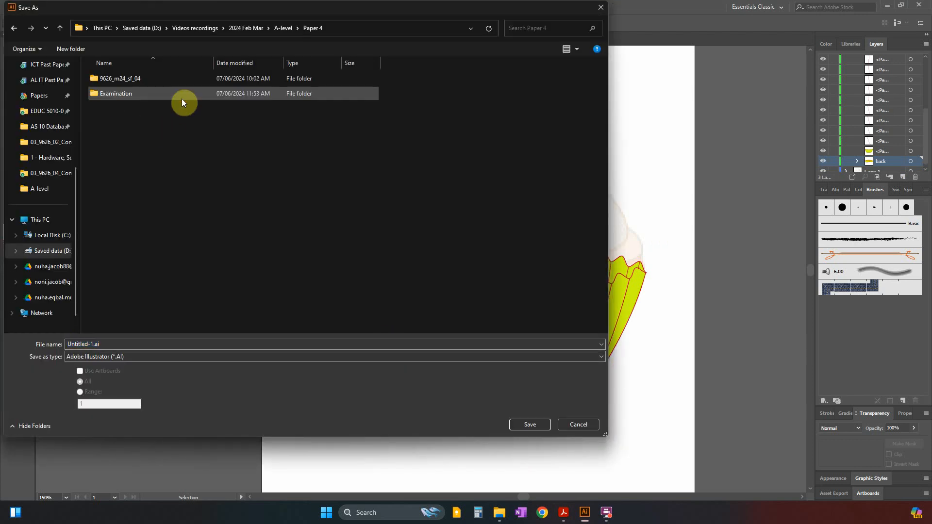
pyautogui.doubleClick(126, 94)
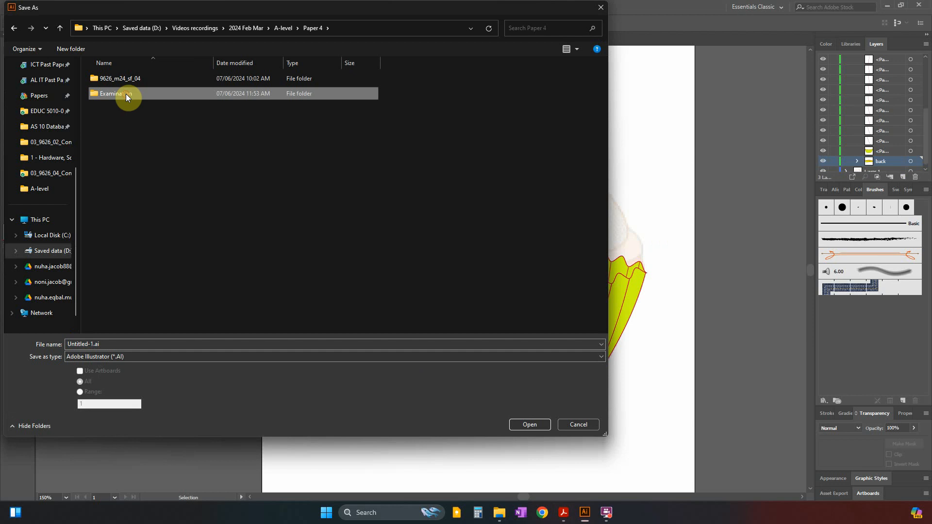
pyautogui.click(127, 344)
pyautogui.hotkey('ctrl', 'v')
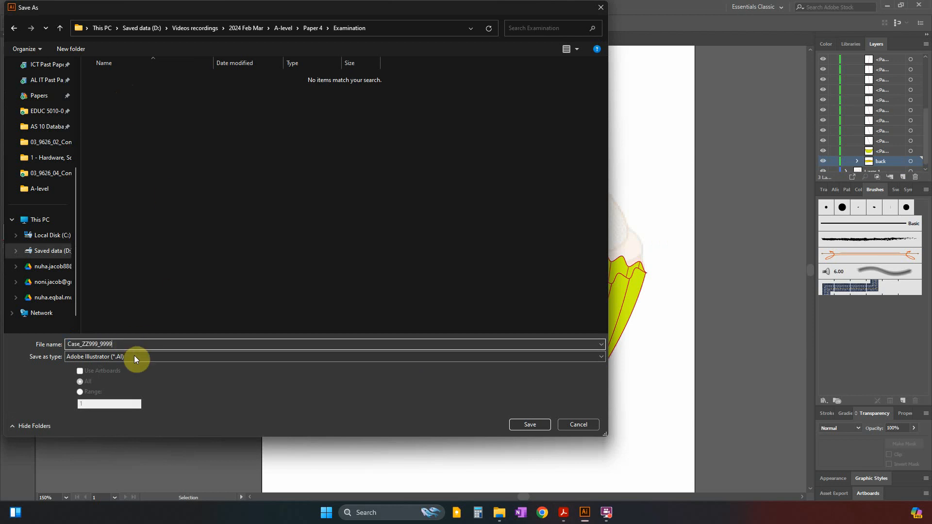
pyautogui.click(134, 357)
pyautogui.click(96, 396)
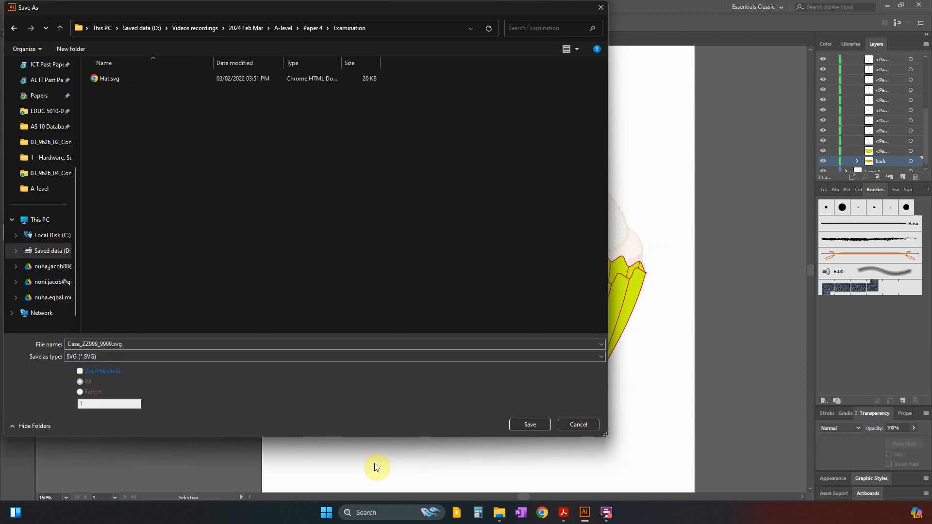
pyautogui.click(530, 426)
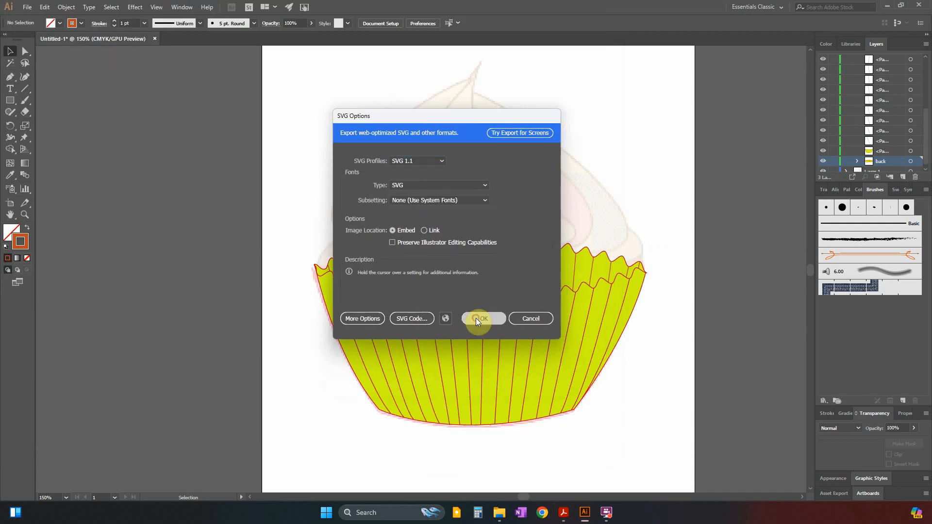
pyautogui.click(476, 319)
# Check the Examination folder in File Explorer for the saved case SVG, and return to Illustrator.
pyautogui.click(499, 513)
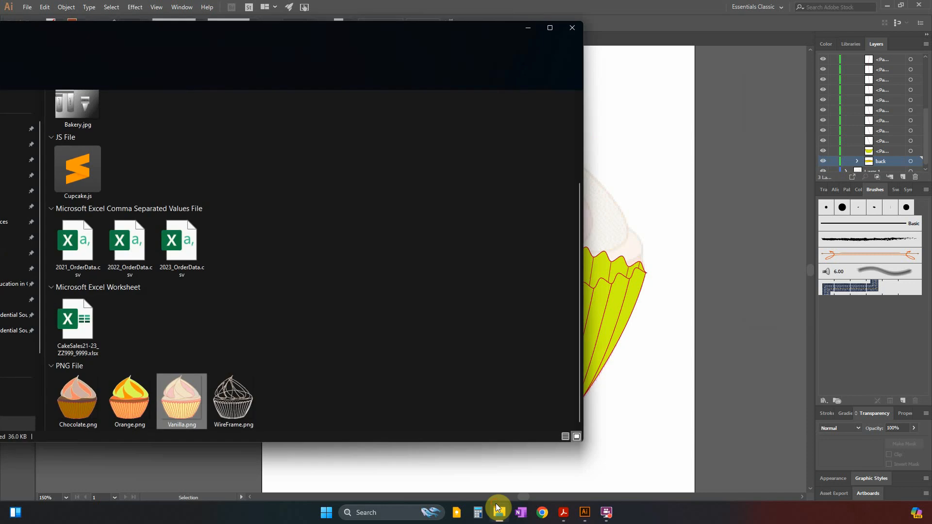
pyautogui.scroll(5, 365, 326)
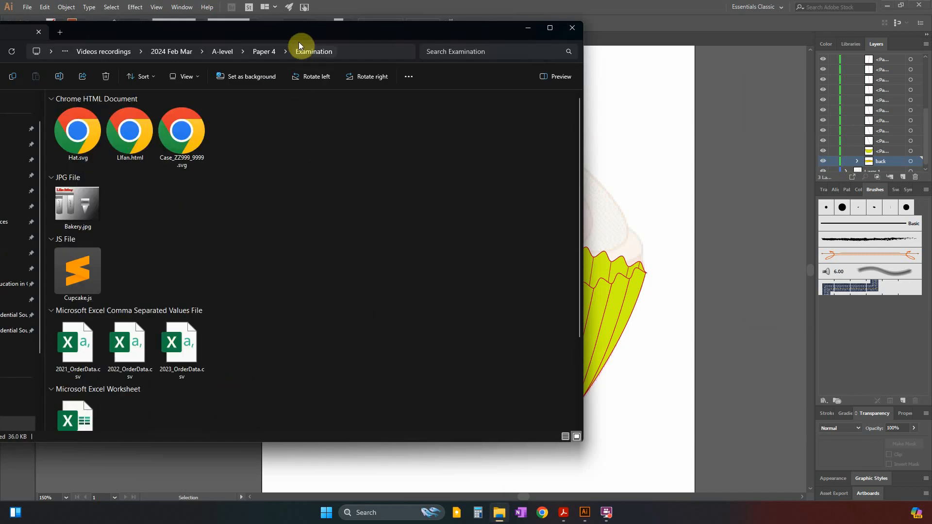
pyautogui.moveTo(303, 32); pyautogui.dragTo(496, 74)
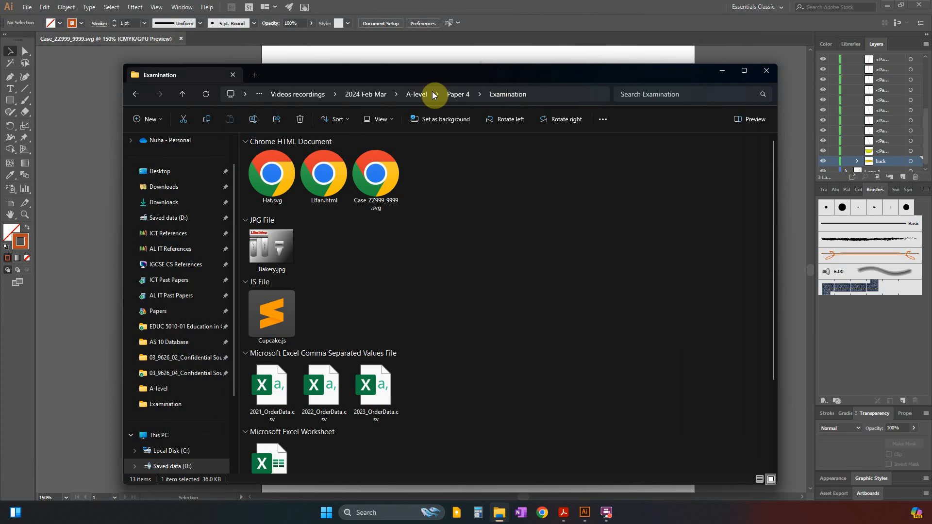
pyautogui.click(381, 178)
pyautogui.moveTo(440, 74); pyautogui.dragTo(432, 49)
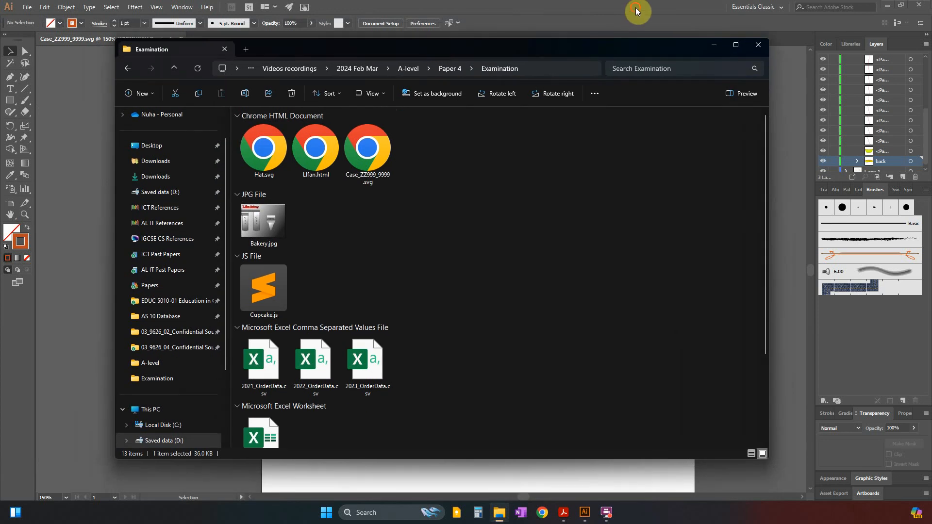
pyautogui.click(637, 10)
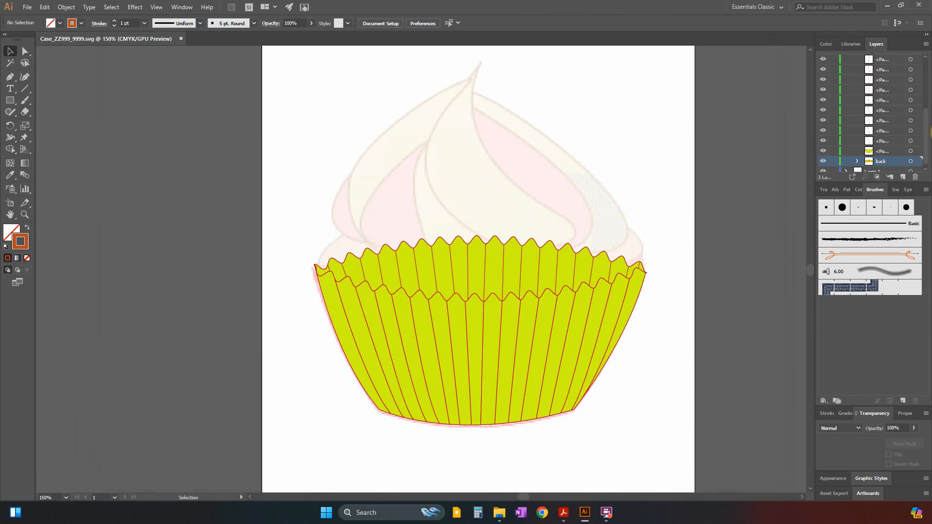
# Collapse the case layer holding the artwork and hide it to expose the whole cupcake template.
pyautogui.moveTo(926, 128); pyautogui.dragTo(926, 48)
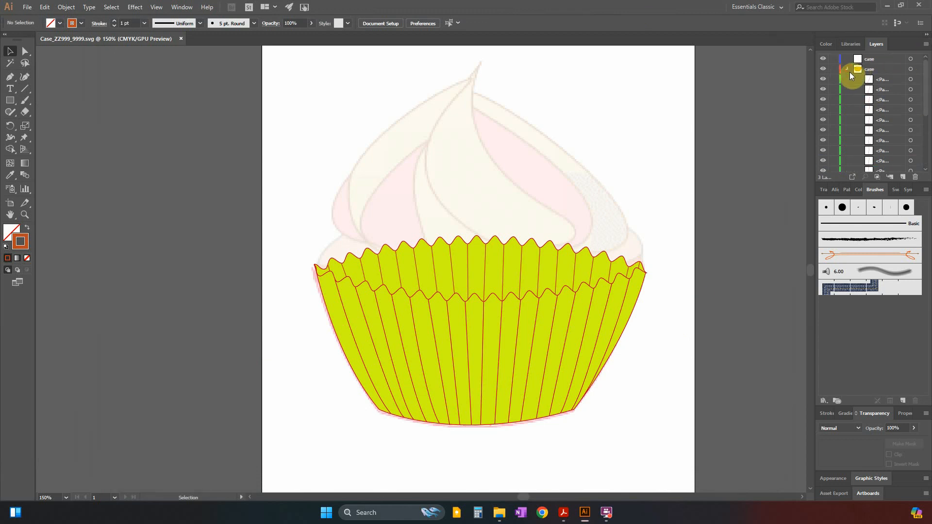
pyautogui.click(848, 71)
pyautogui.click(824, 69)
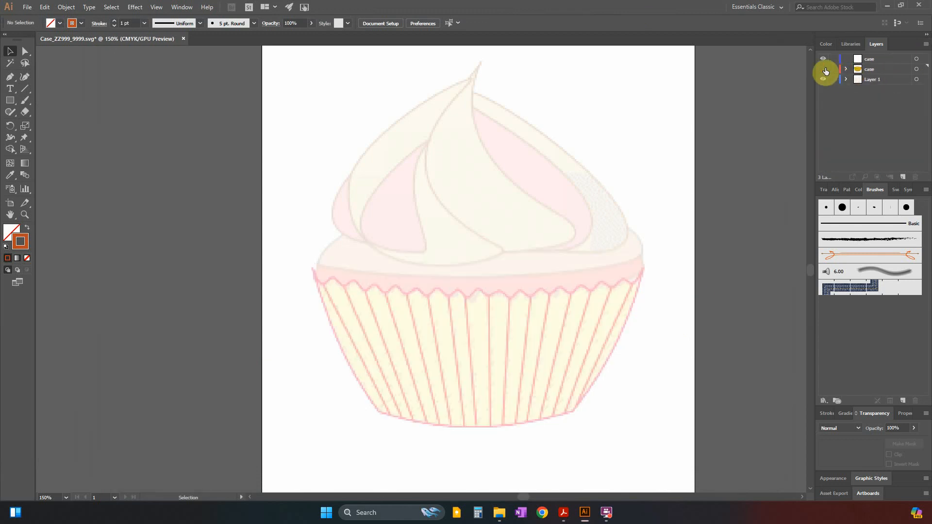
# Rename the new empty layer above the case artwork layer as cake.
pyautogui.click(870, 59)
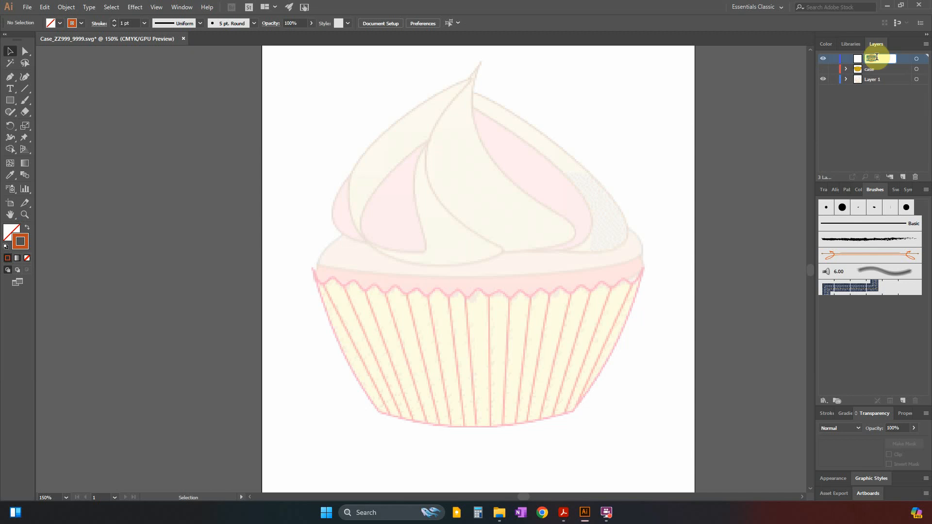
pyautogui.doubleClick(872, 58)
pyautogui.hotkey('alt', 'Tab')
pyautogui.hotkey('alt', 'Tab')
pyautogui.write('cake')
pyautogui.press('Return')
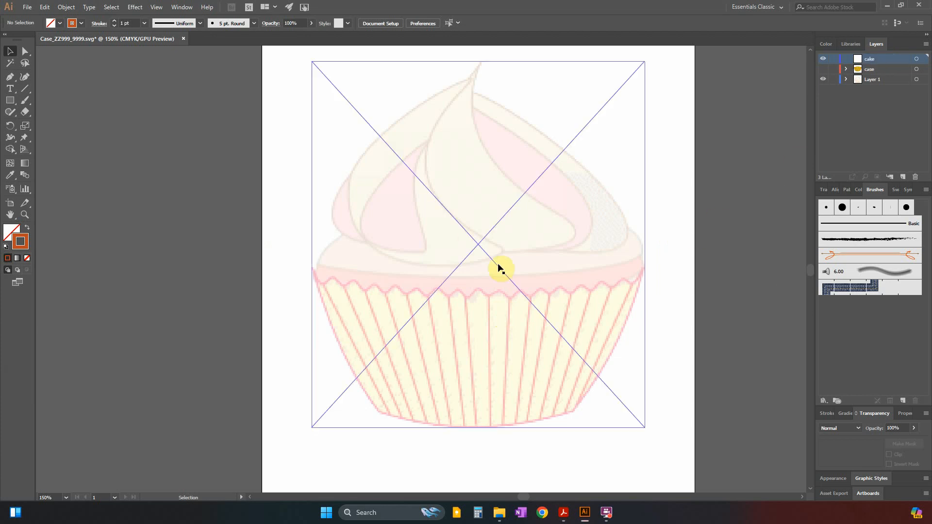
# Examine the Cake example in the Acrobat question paper and the source images in the Examination folder, and return to Illustrator.
pyautogui.hotkey('alt', 'Tab')
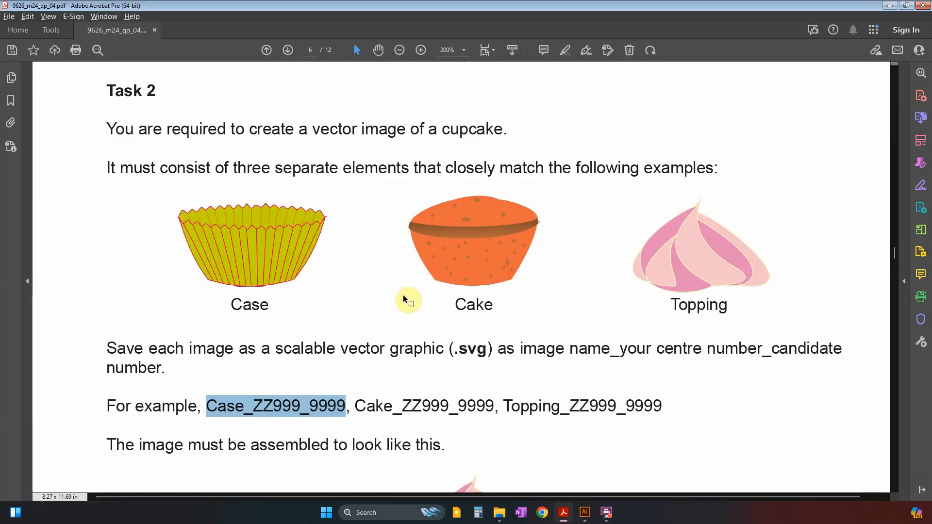
pyautogui.hotkey('alt', 'Tab')
pyautogui.hotkey('alt', 'Tab')
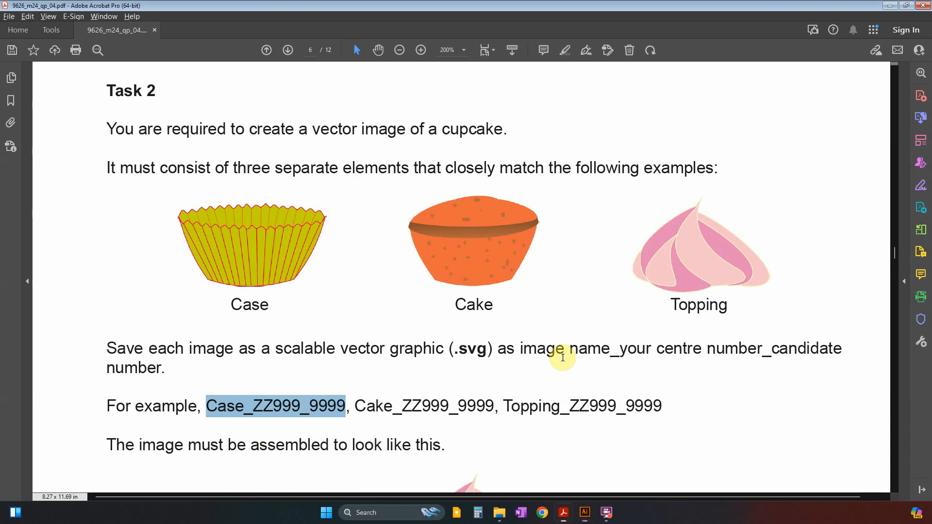
pyautogui.click(499, 513)
pyautogui.scroll(-2, 559, 386)
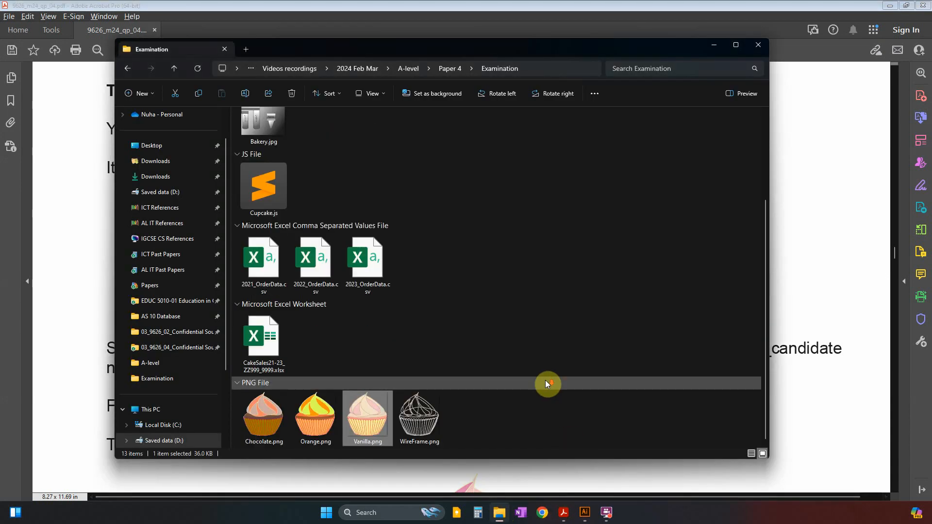
pyautogui.scroll(2, 545, 382)
pyautogui.scroll(-2, 546, 381)
pyautogui.hotkey('alt', 'Tab')
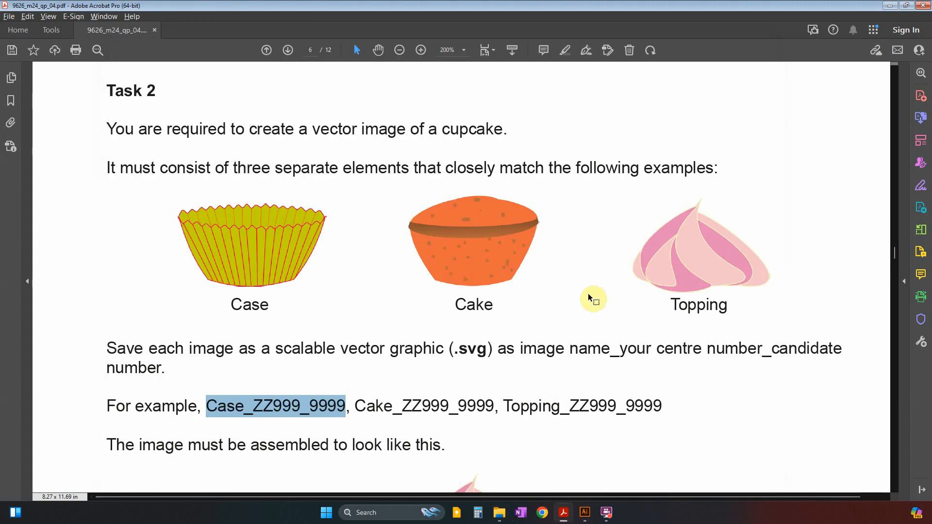
pyautogui.hotkey('alt', 'Tab')
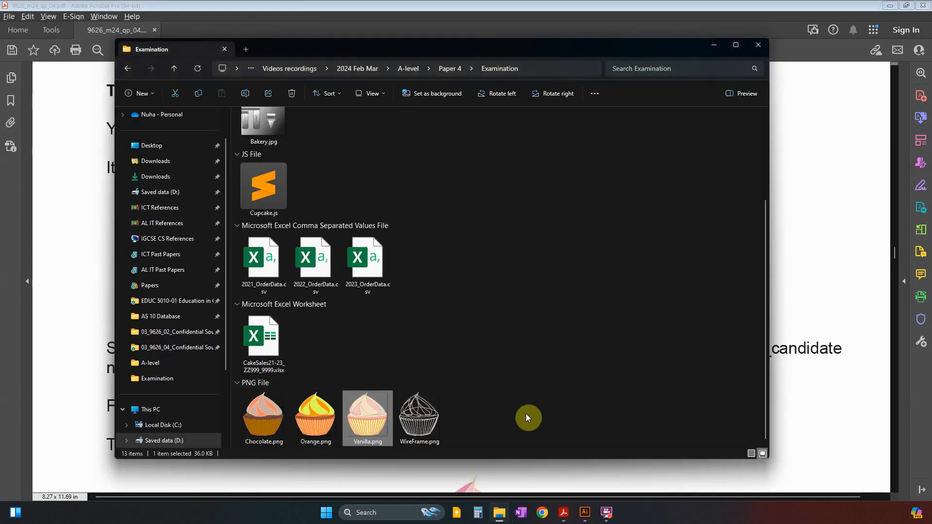
pyautogui.hotkey('alt', 'Tab')
pyautogui.click(585, 513)
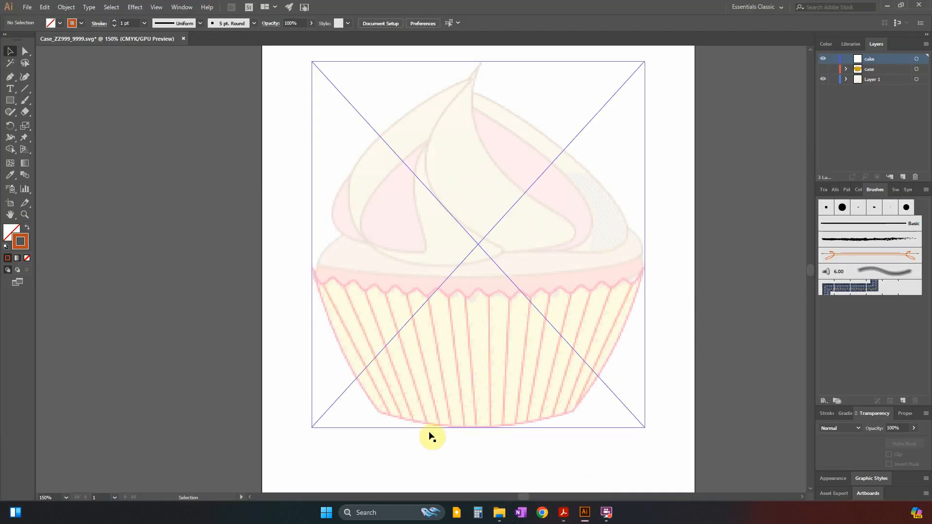
pyautogui.hotkey('alt', 'Tab')
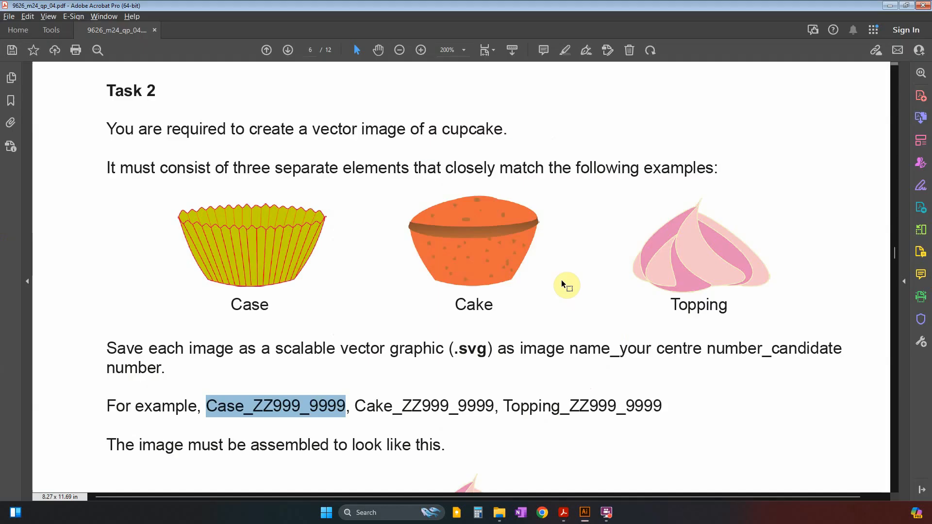
pyautogui.hotkey('alt', 'Tab')
# Try to trace the cake's lower body with the Pen tool, curving down one side, along the base and up the other side.
pyautogui.click(10, 76)
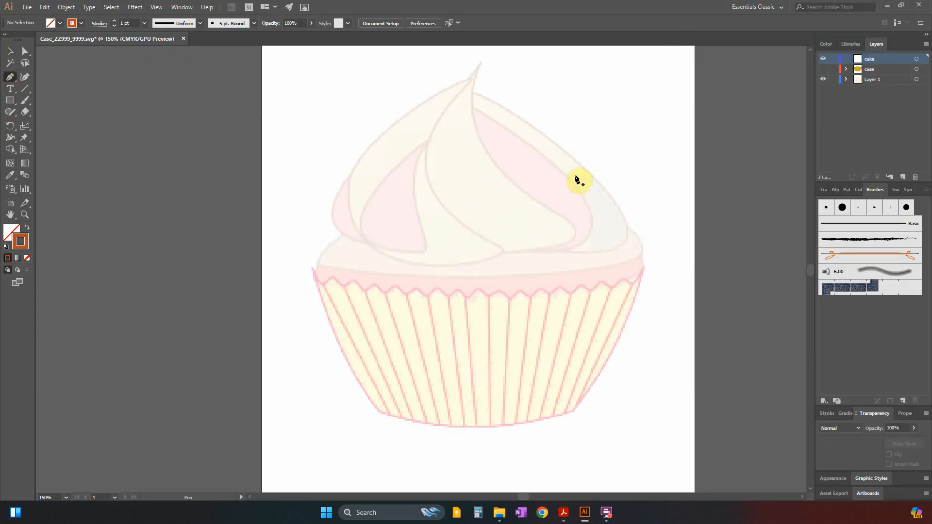
pyautogui.hotkey('alt', 'Tab')
pyautogui.hotkey('alt', 'Tab')
pyautogui.click(317, 266)
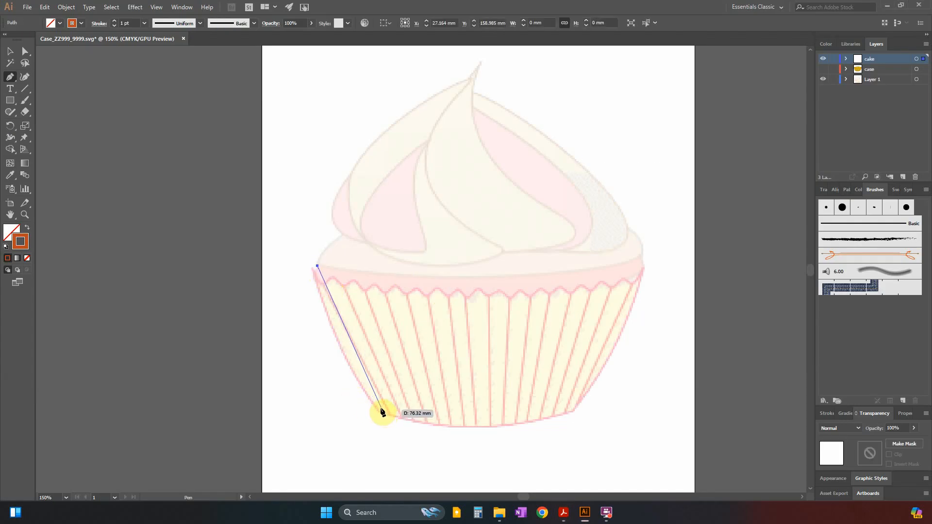
pyautogui.moveTo(381, 409); pyautogui.dragTo(424, 458)
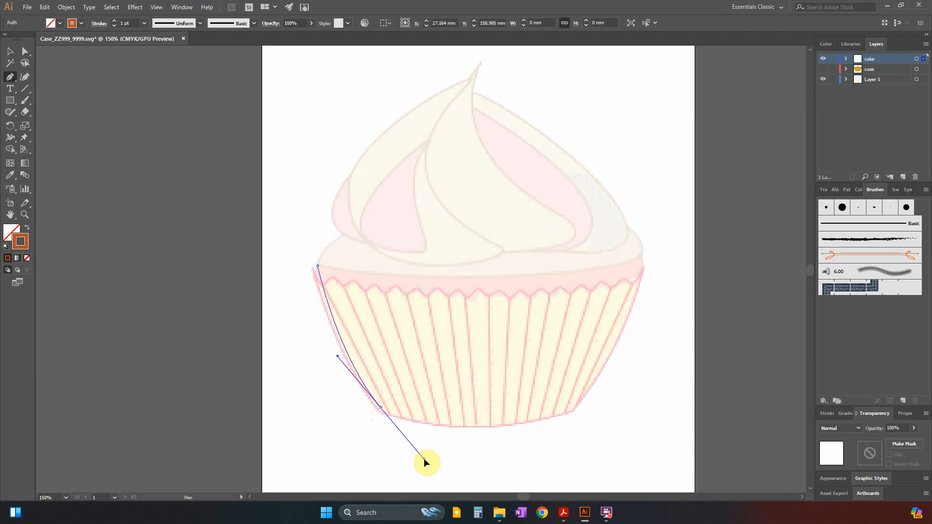
pyautogui.click(381, 409)
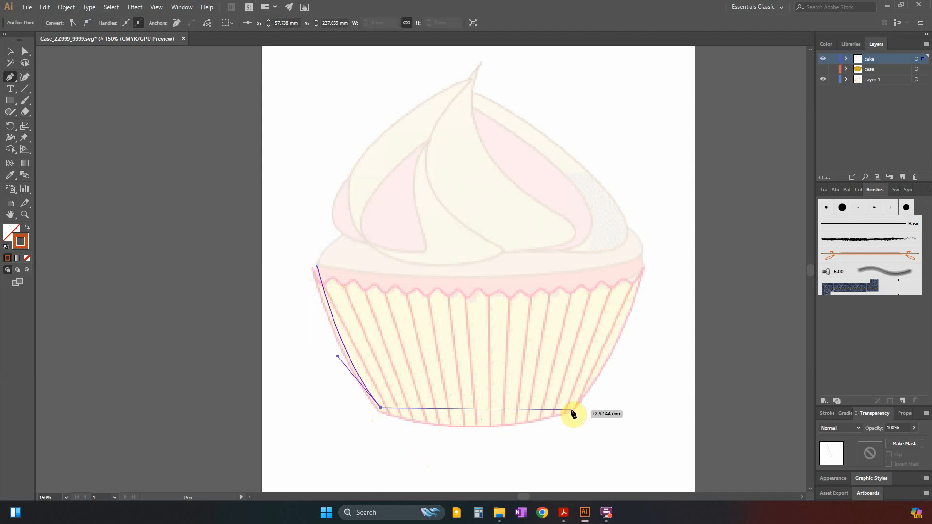
pyautogui.moveTo(571, 410); pyautogui.dragTo(689, 377)
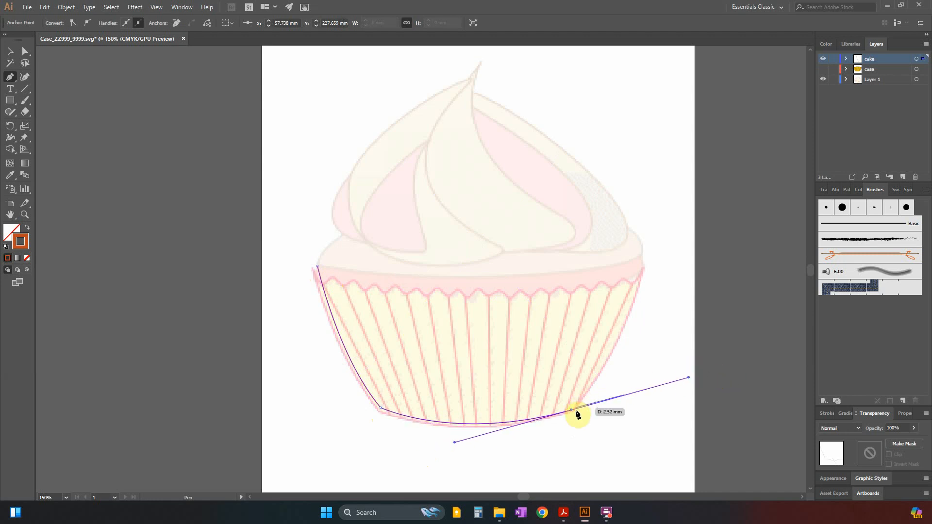
pyautogui.click(572, 411)
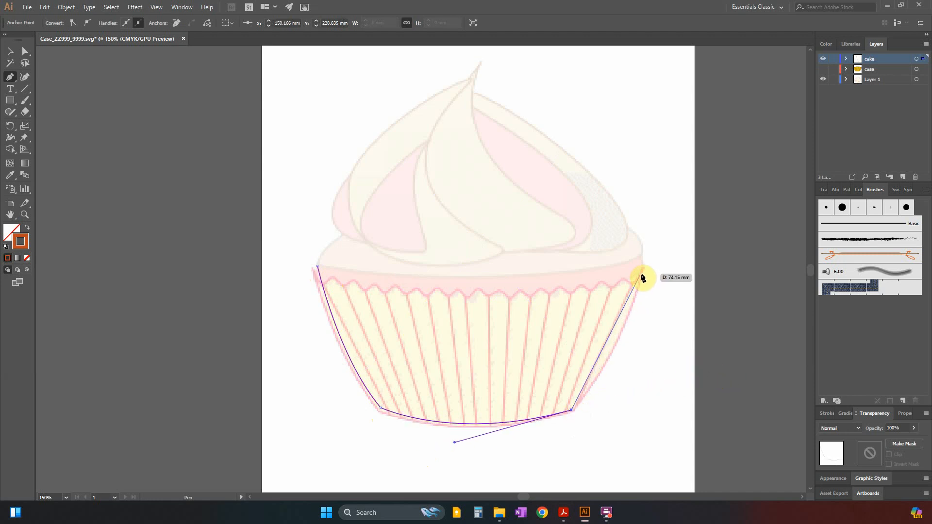
pyautogui.moveTo(641, 272); pyautogui.dragTo(661, 192)
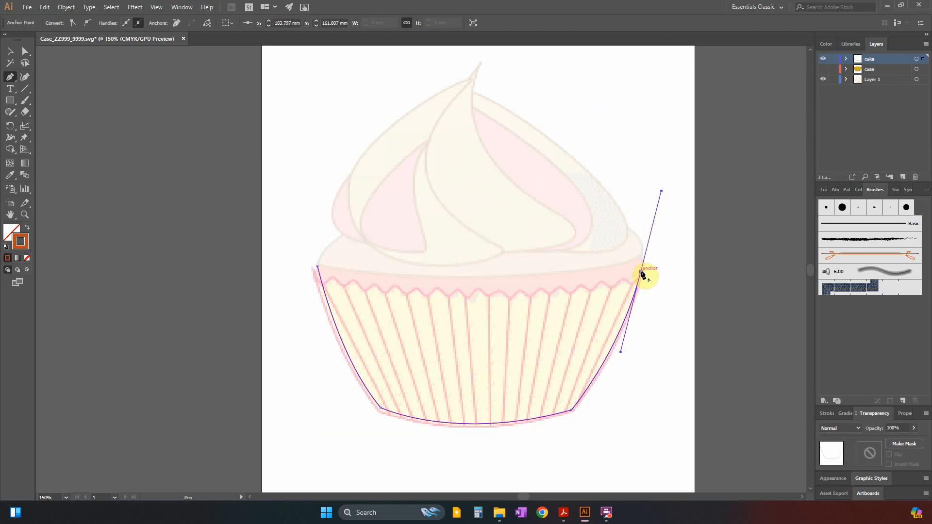
pyautogui.click(642, 272)
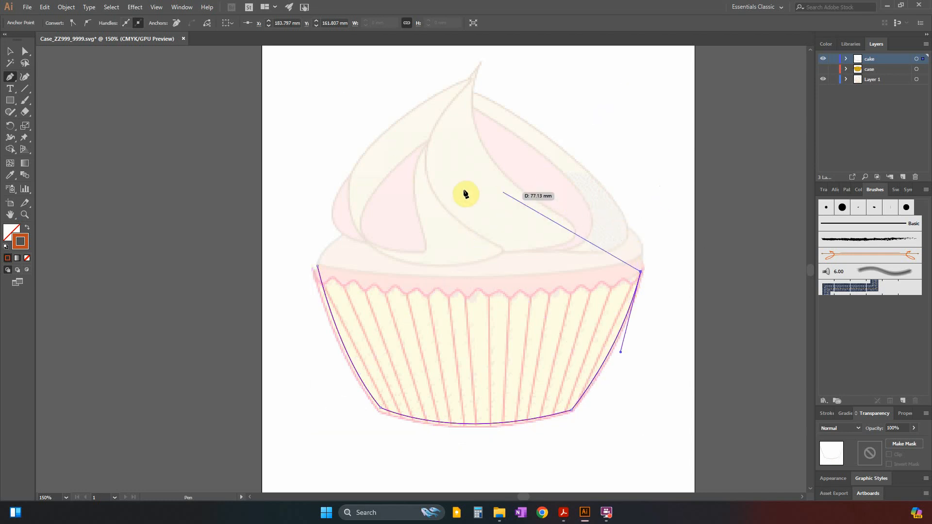
# Check the Cake example in the question paper, and discard the unfinished cake outline in Illustrator.
pyautogui.hotkey('alt', 'Tab')
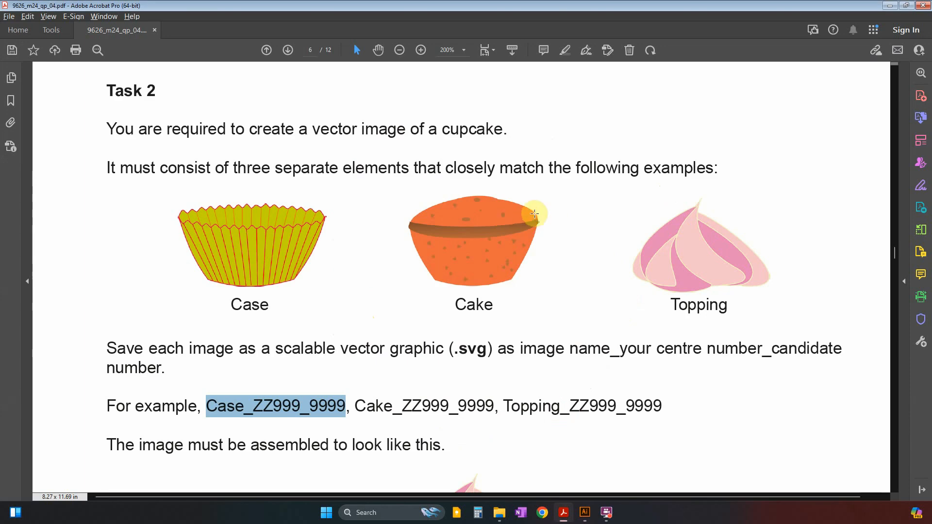
pyautogui.hotkey('alt', 'Tab')
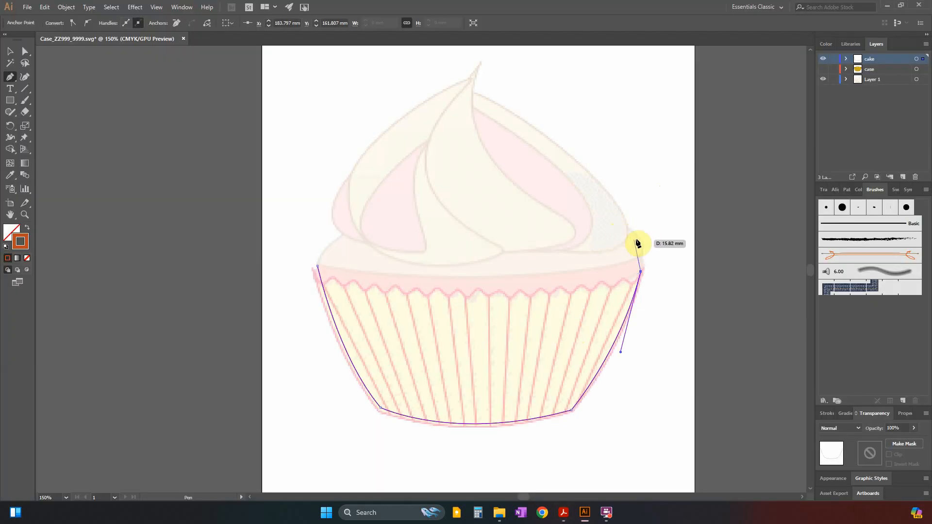
pyautogui.hotkey('alt', 'Tab')
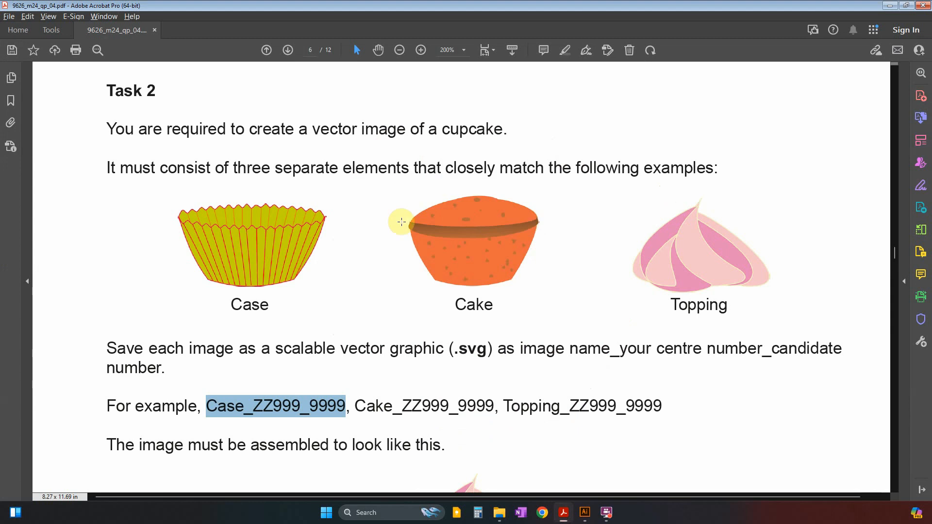
pyautogui.hotkey('alt', 'Tab')
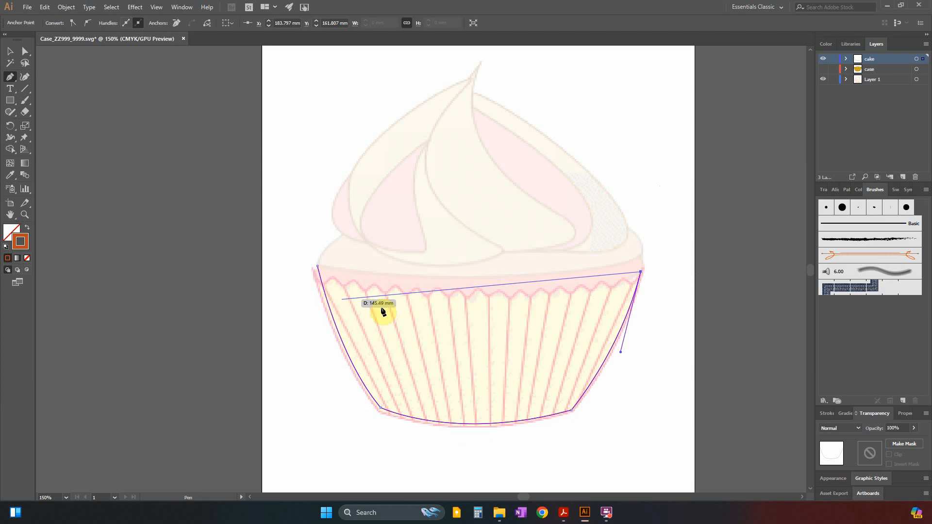
pyautogui.hotkey('alt', 'Tab')
pyautogui.hotkey('alt', 'Tab')
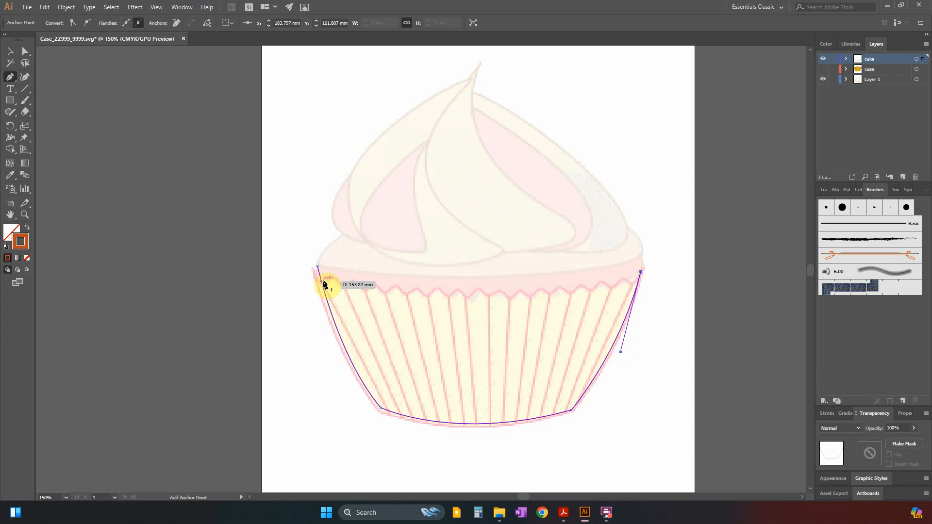
pyautogui.press('ctrl')
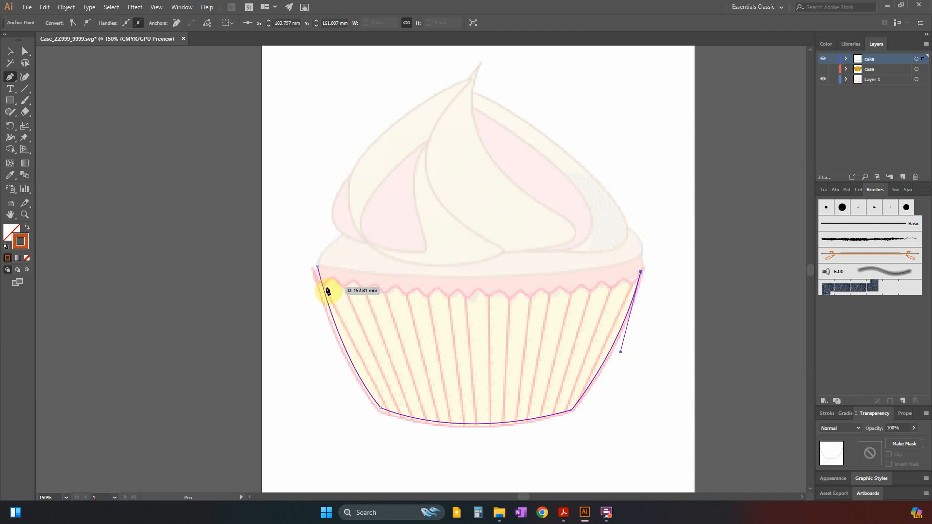
pyautogui.keyDown('ctrl'); pyautogui.click(332, 311); pyautogui.keyUp('ctrl')
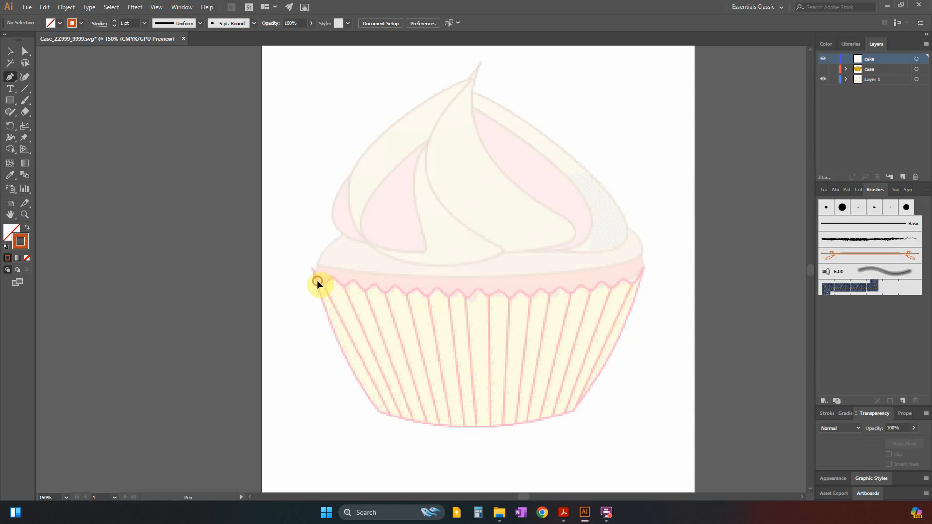
# Trace the cake's lower body just inside the case as a closed path about 156 mm wide, with curved sides, base and top edge.
pyautogui.click(317, 281)
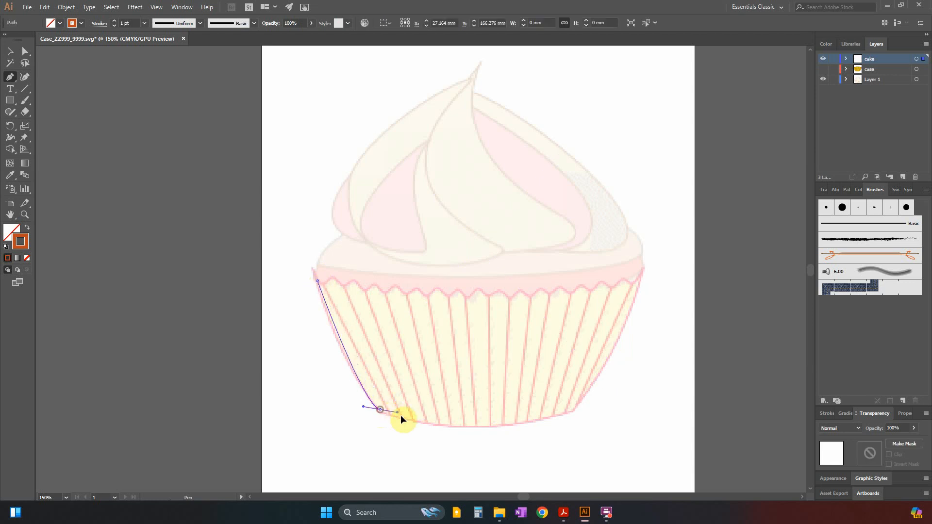
pyautogui.moveTo(400, 415); pyautogui.dragTo(403, 438)
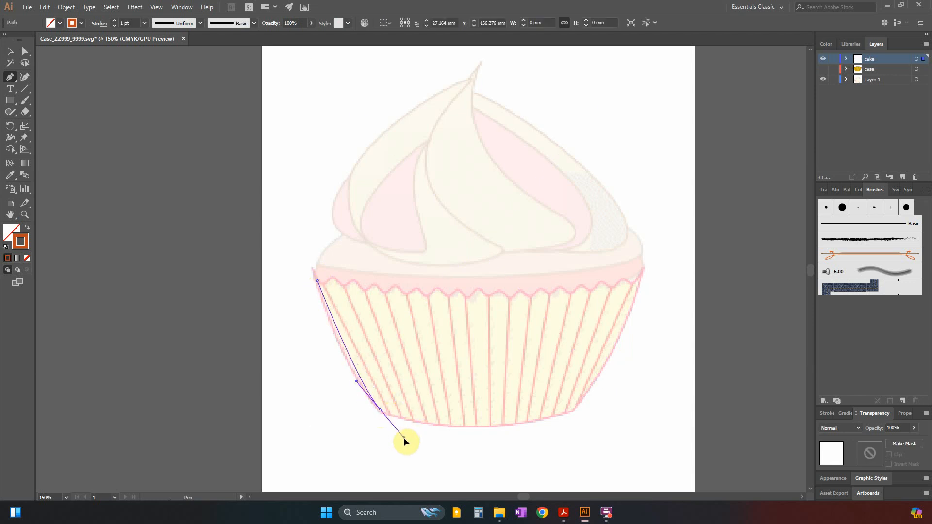
pyautogui.click(381, 411)
pyautogui.moveTo(571, 409)
pyautogui.mouseDown()
pyautogui.moveTo(664, 379)
pyautogui.moveTo(572, 413)
pyautogui.mouseUp()
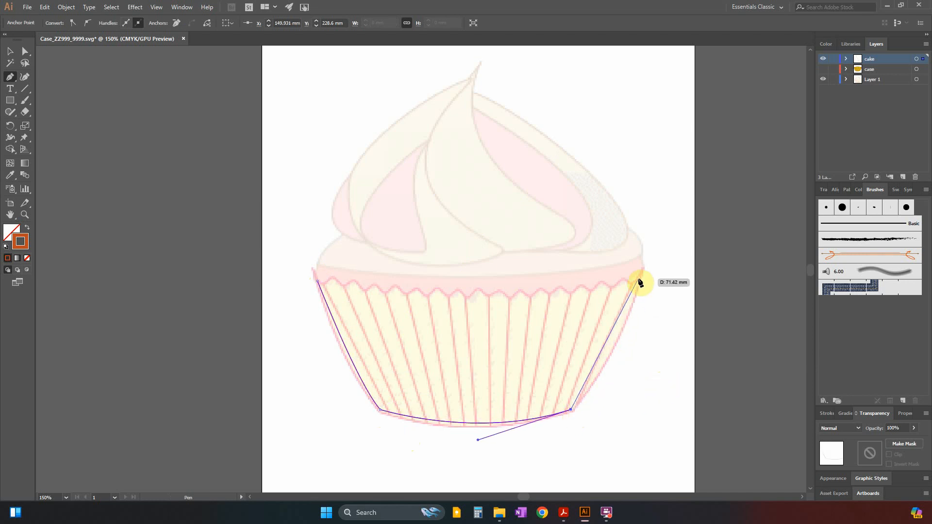
pyautogui.click(640, 276)
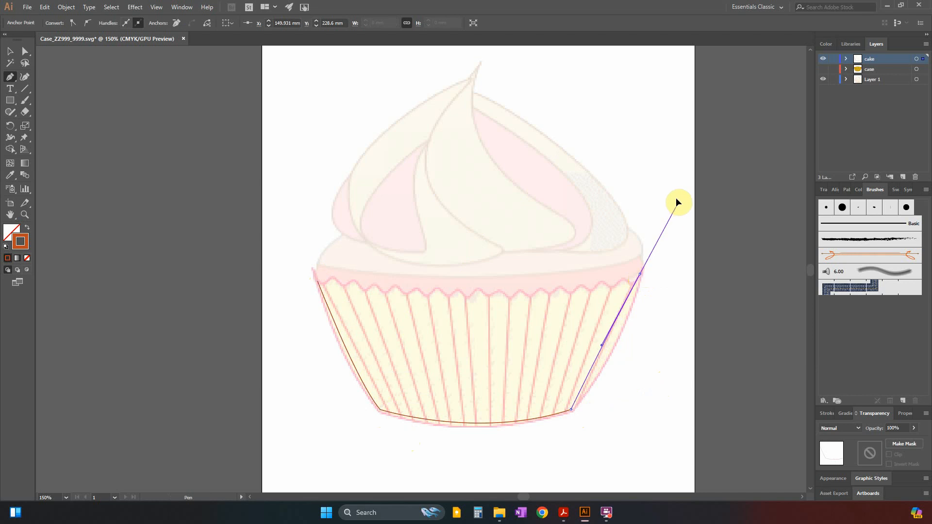
pyautogui.moveTo(676, 199); pyautogui.dragTo(667, 180)
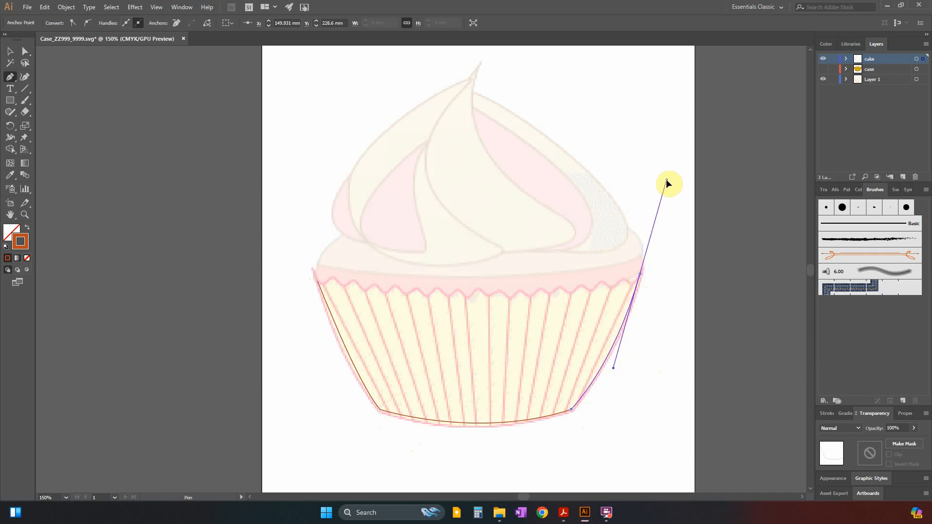
pyautogui.click(641, 275)
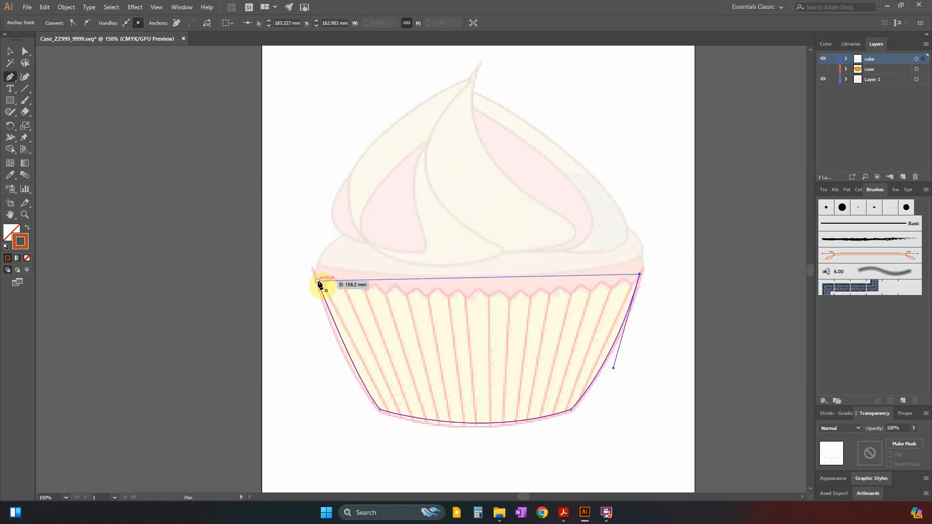
pyautogui.moveTo(319, 282); pyautogui.dragTo(209, 244)
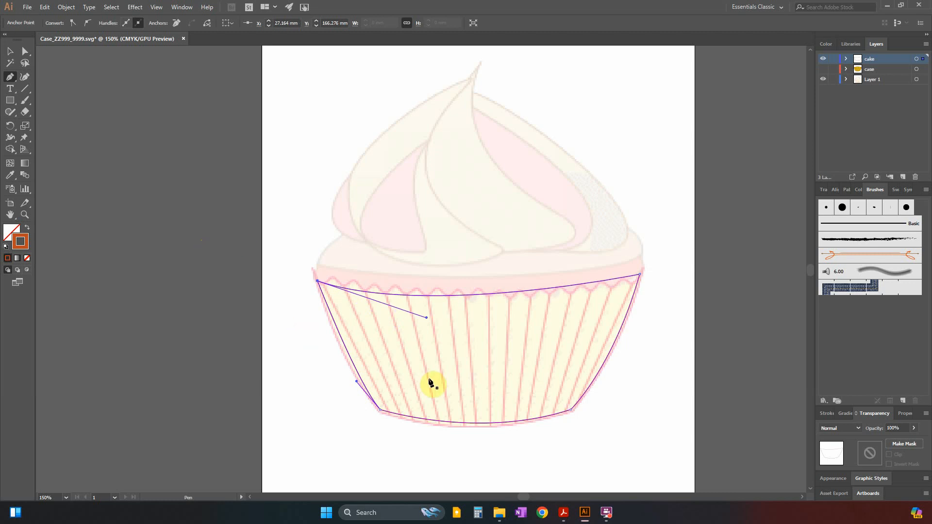
# Check the Cake example in the question paper, expand the cake layer and lock the lower-body path.
pyautogui.hotkey('alt', 'Tab')
pyautogui.hotkey('alt', 'Tab')
pyautogui.click(846, 59)
pyautogui.click(833, 70)
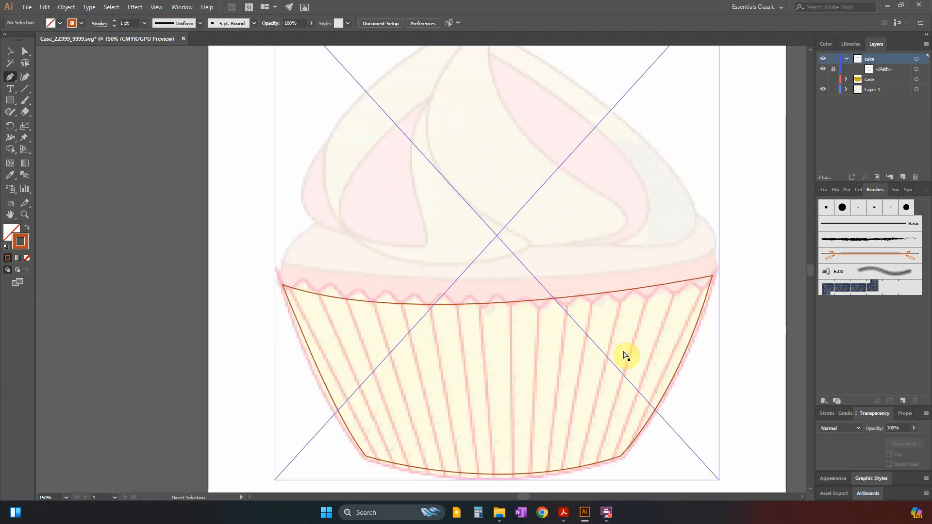
# Following the question paper's Cake example, trace the band above the lower body as a closed path about 158 mm wide with curved long edges.
pyautogui.hotkey('alt', 'Tab')
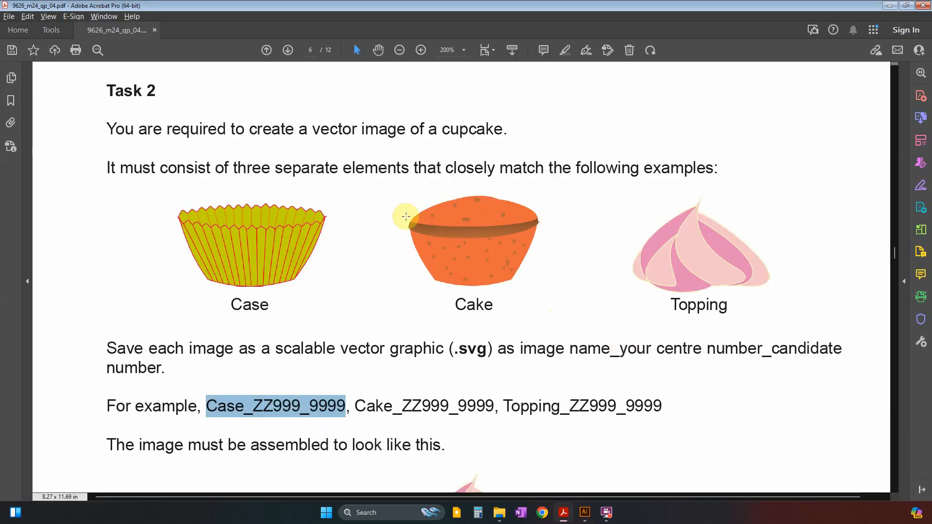
pyautogui.hotkey('alt', 'Tab')
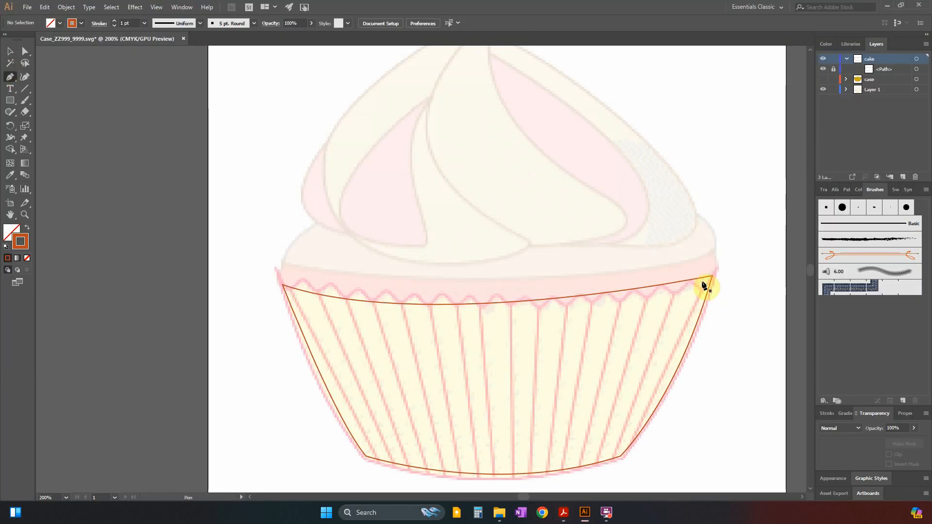
pyautogui.hotkey('alt', 'Tab')
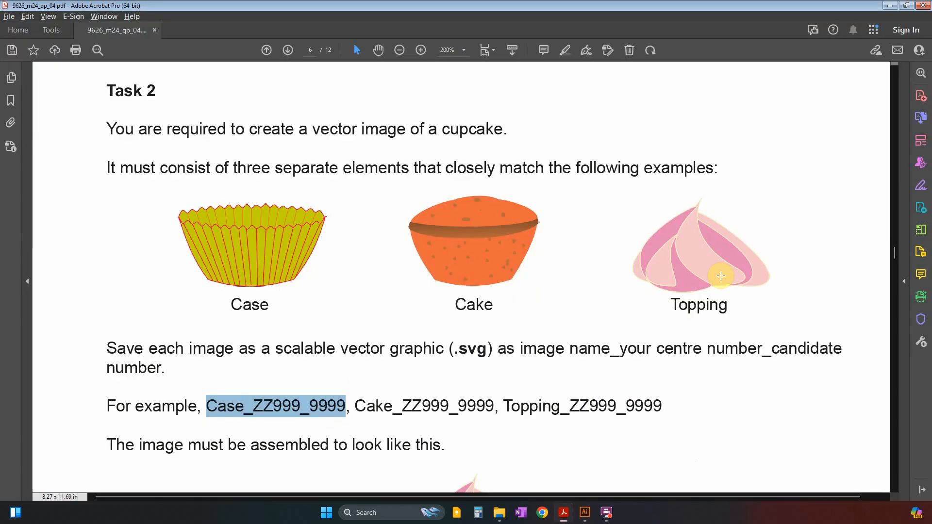
pyautogui.hotkey('alt', 'Tab')
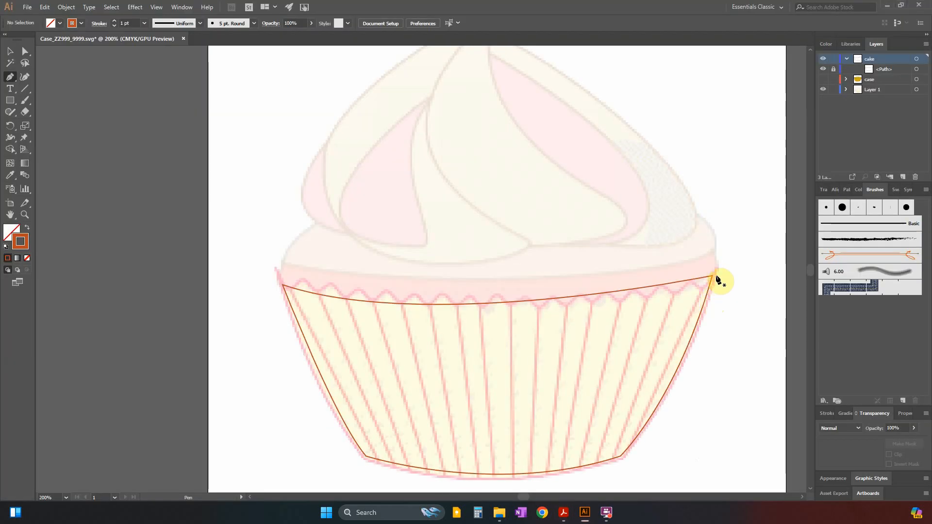
pyautogui.click(715, 250)
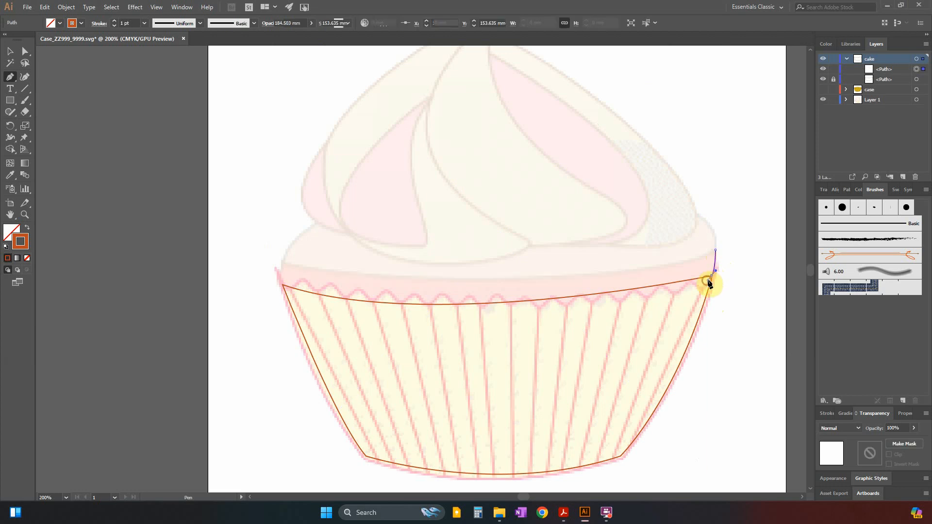
pyautogui.click(712, 276)
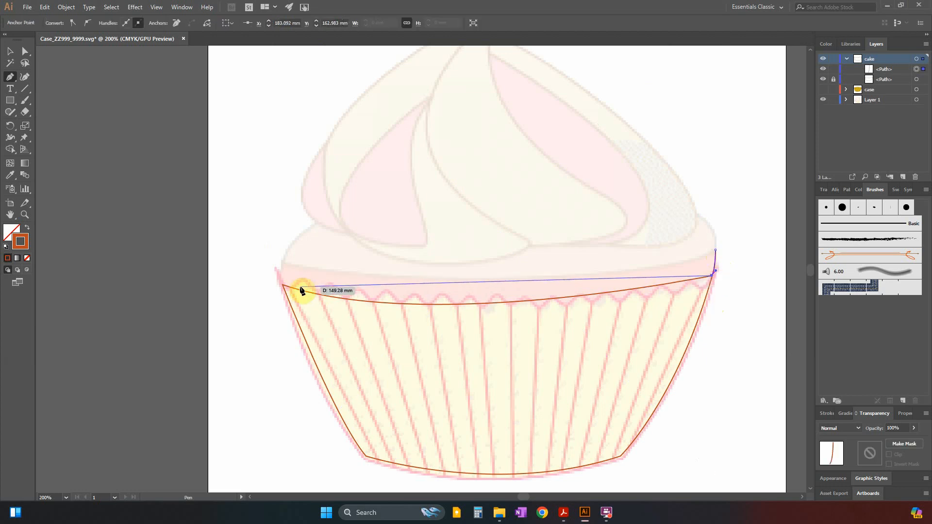
pyautogui.moveTo(283, 286); pyautogui.dragTo(147, 229)
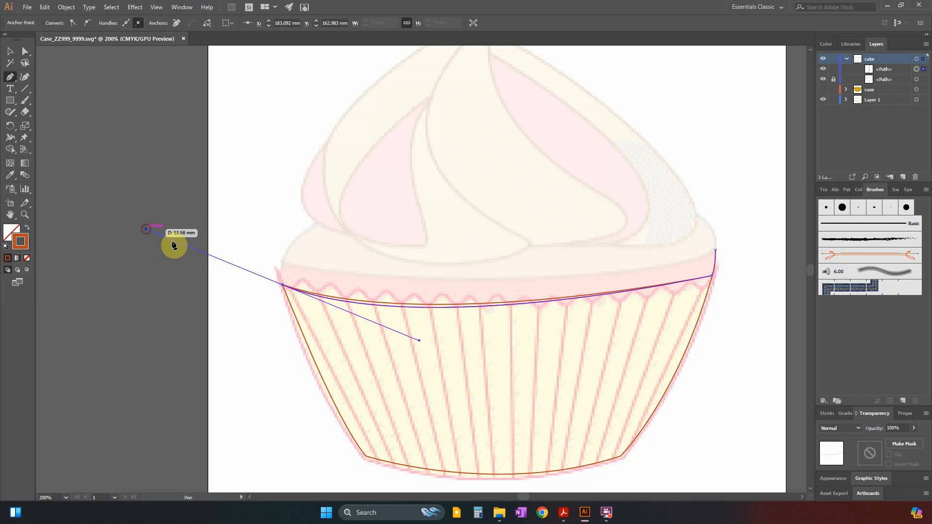
pyautogui.click(283, 285)
pyautogui.click(285, 262)
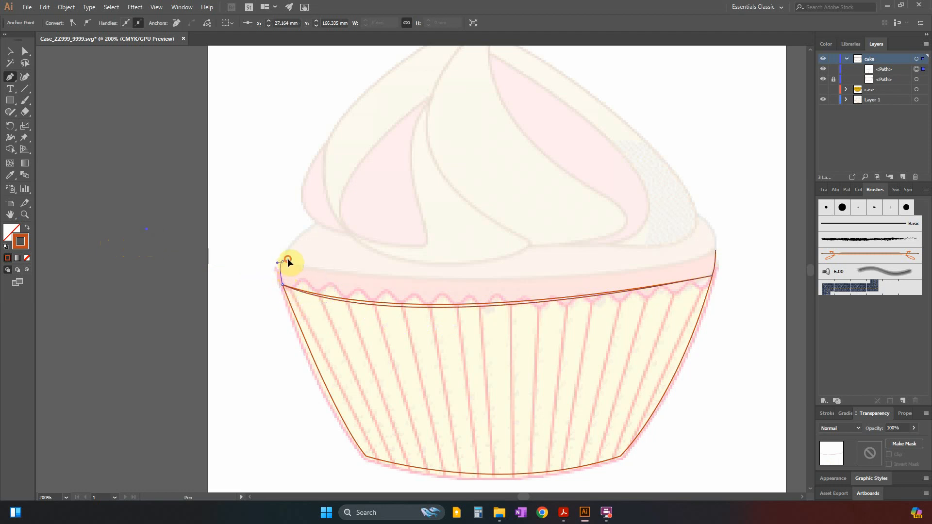
pyautogui.moveTo(288, 261); pyautogui.dragTo(283, 265)
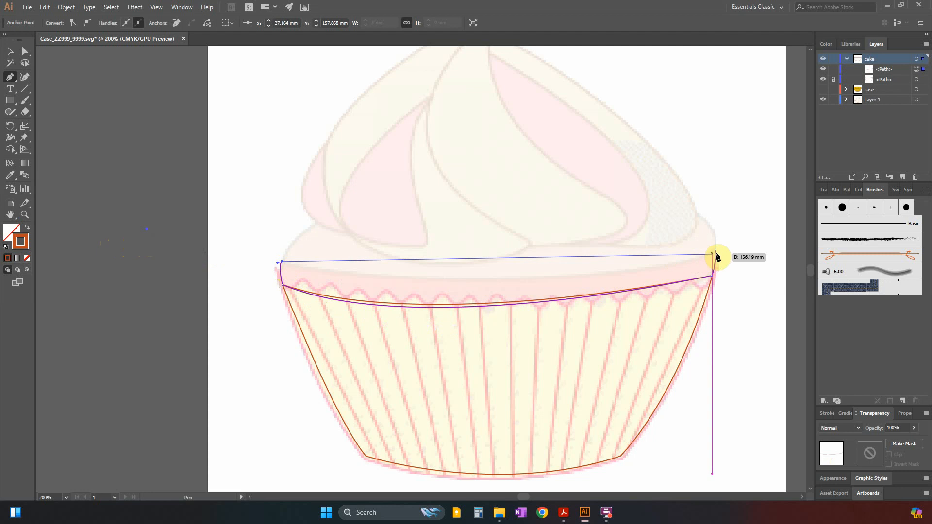
pyautogui.moveTo(716, 251); pyautogui.dragTo(757, 191)
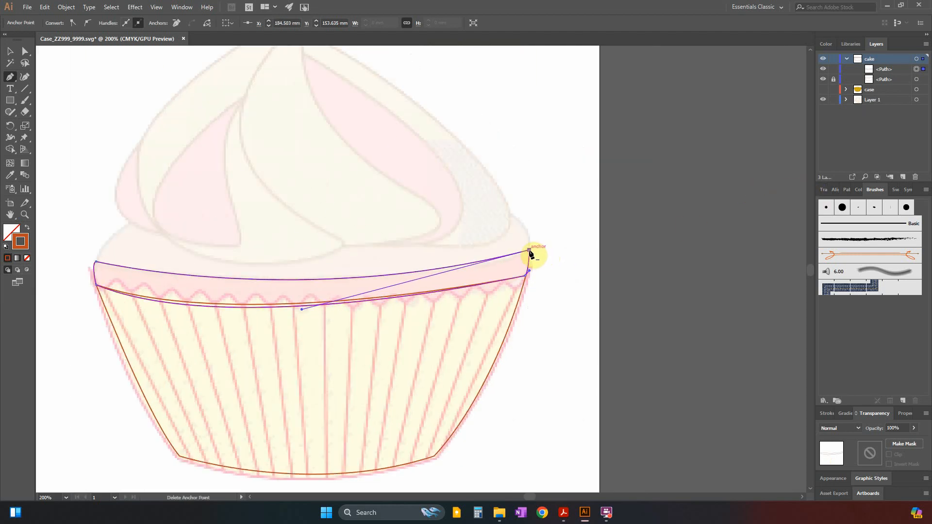
# Lock the band path, and rename the lower-body path as 1st and the band path as 2nd.
pyautogui.click(834, 69)
pyautogui.click(888, 80)
pyautogui.doubleClick(887, 80)
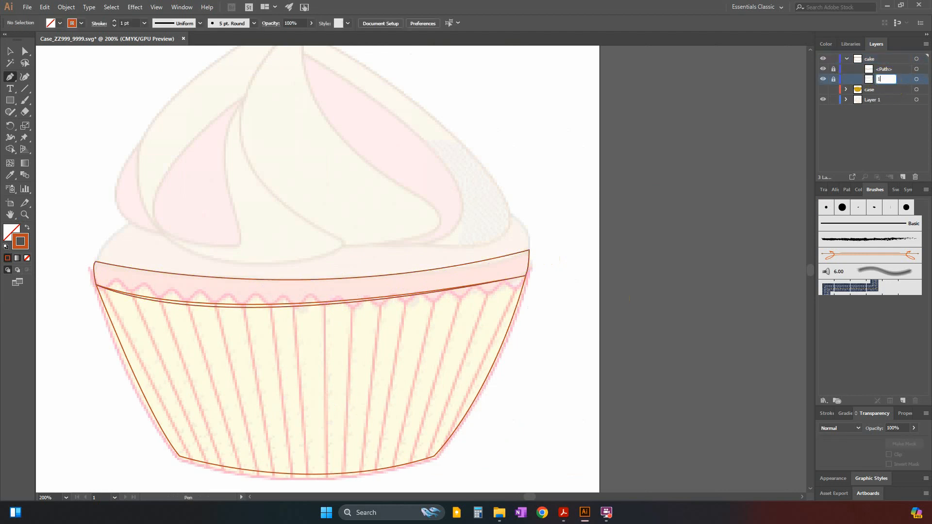
pyautogui.doubleClick(888, 69)
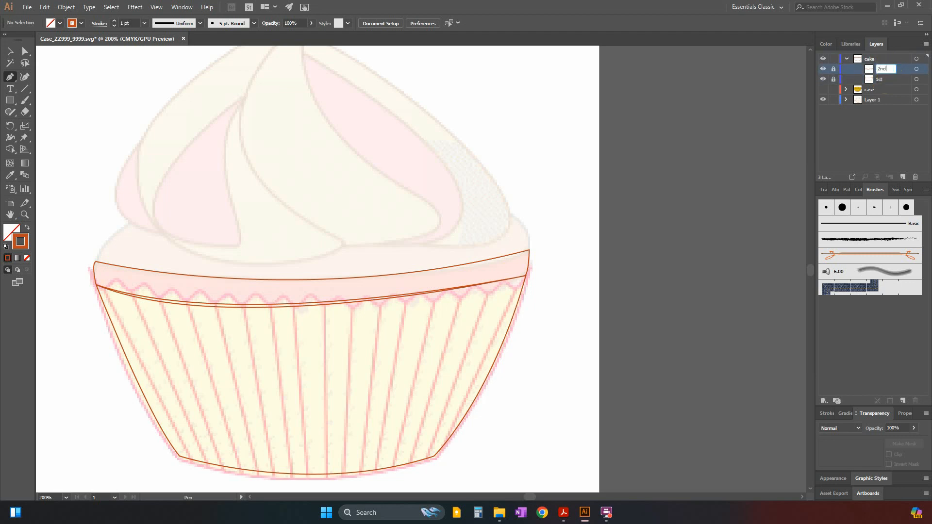
pyautogui.press('Return')
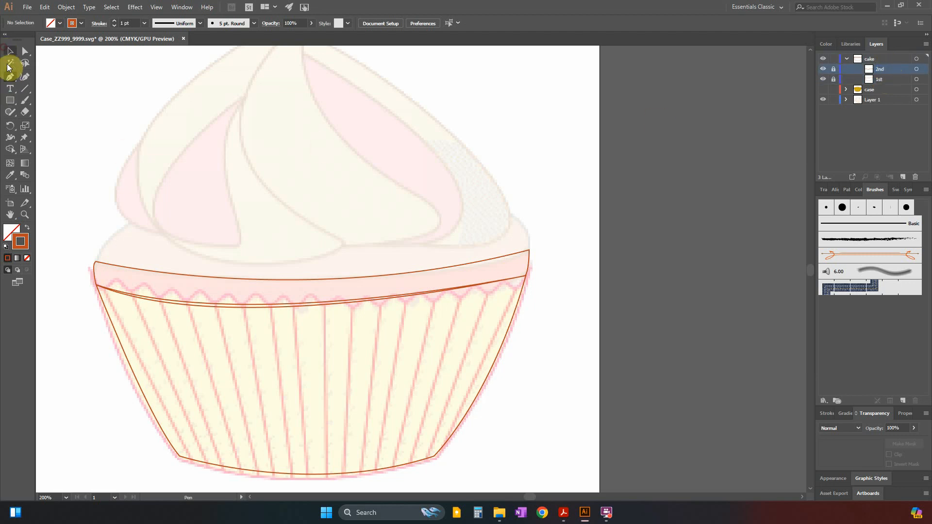
# Following the question paper's Cake example, trace the cake's domed top above the band as a closed path with two curved humps.
pyautogui.hotkey('alt', 'Tab')
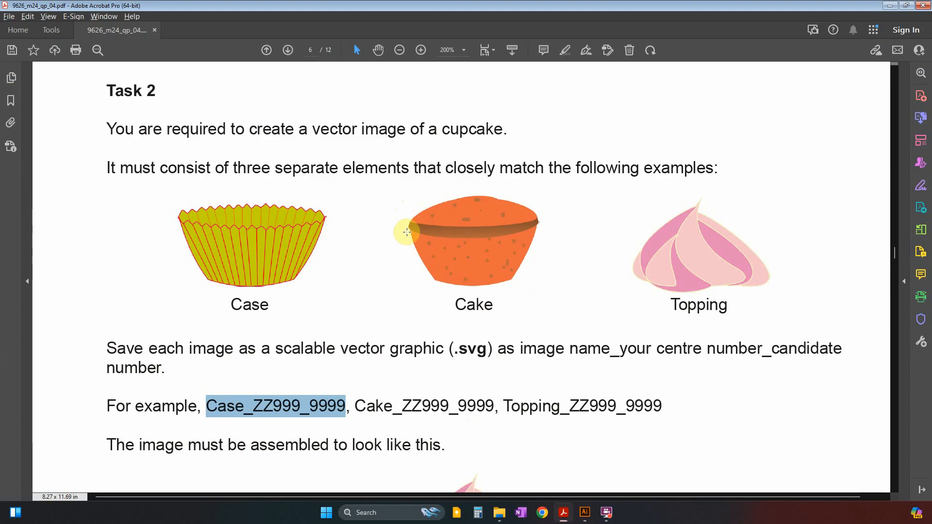
pyautogui.hotkey('alt', 'Tab')
pyautogui.click(10, 77)
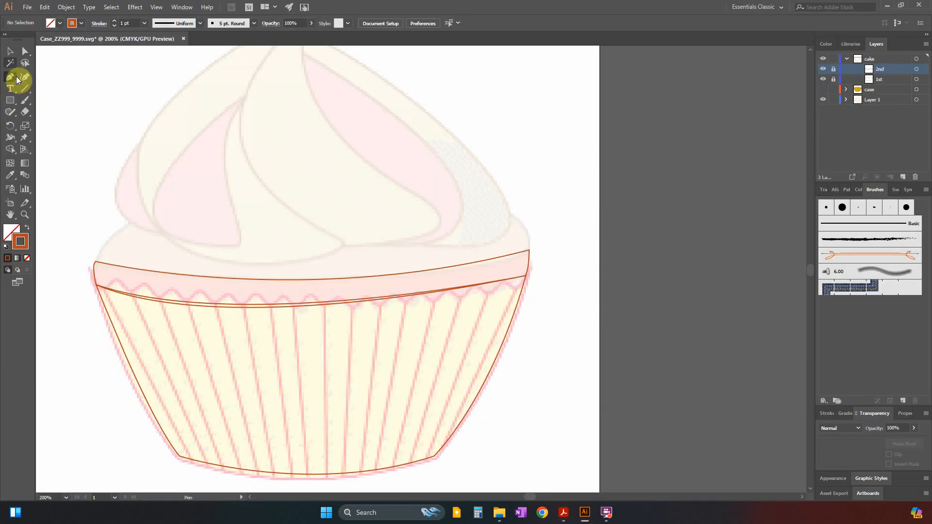
pyautogui.click(96, 264)
pyautogui.hotkey('alt', 'Tab')
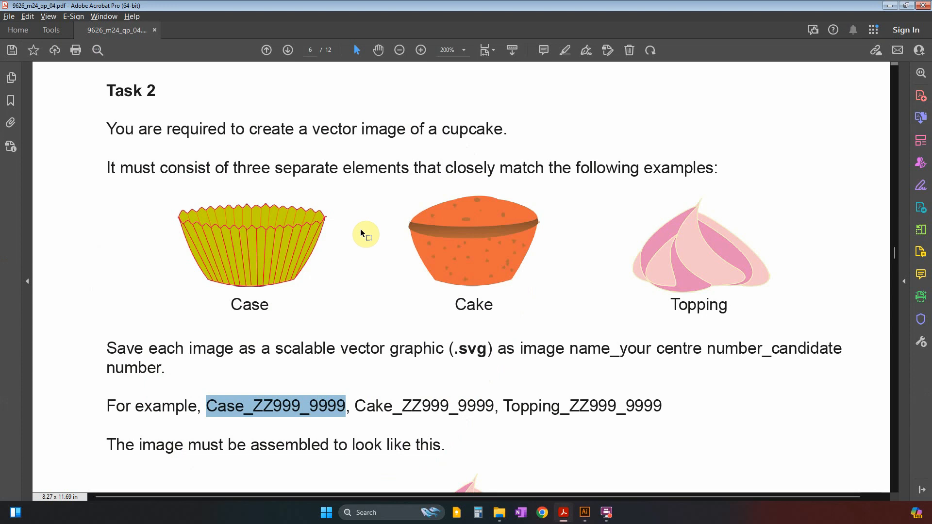
pyautogui.hotkey('alt', 'Tab')
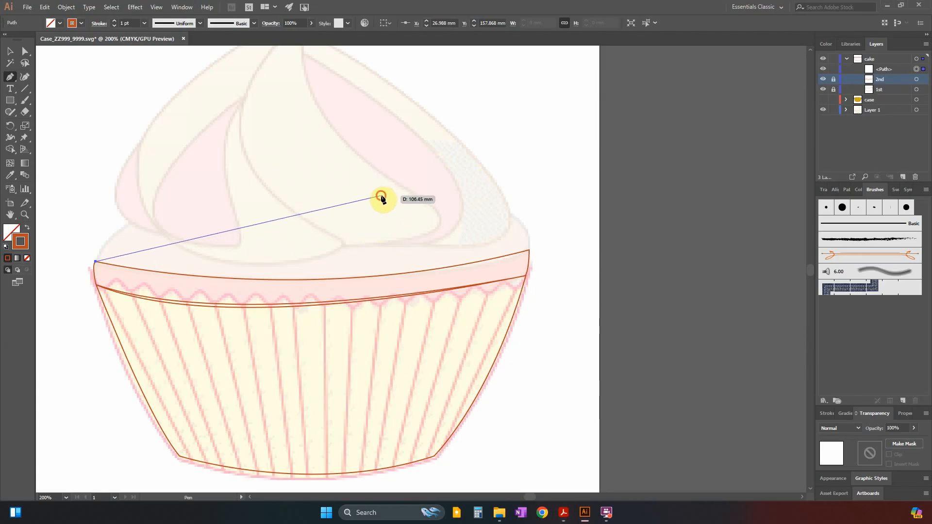
pyautogui.moveTo(382, 196); pyautogui.dragTo(574, 281)
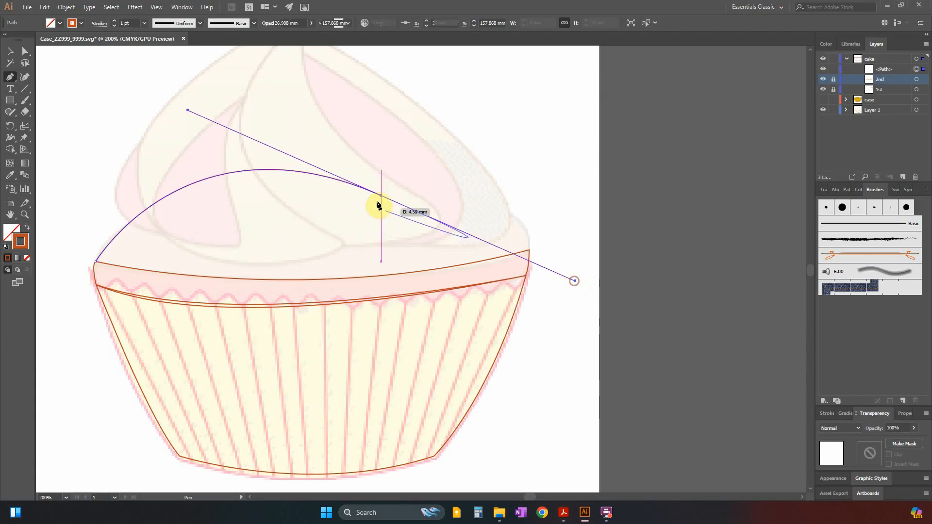
pyautogui.click(380, 197)
pyautogui.moveTo(529, 250); pyautogui.dragTo(529, 307)
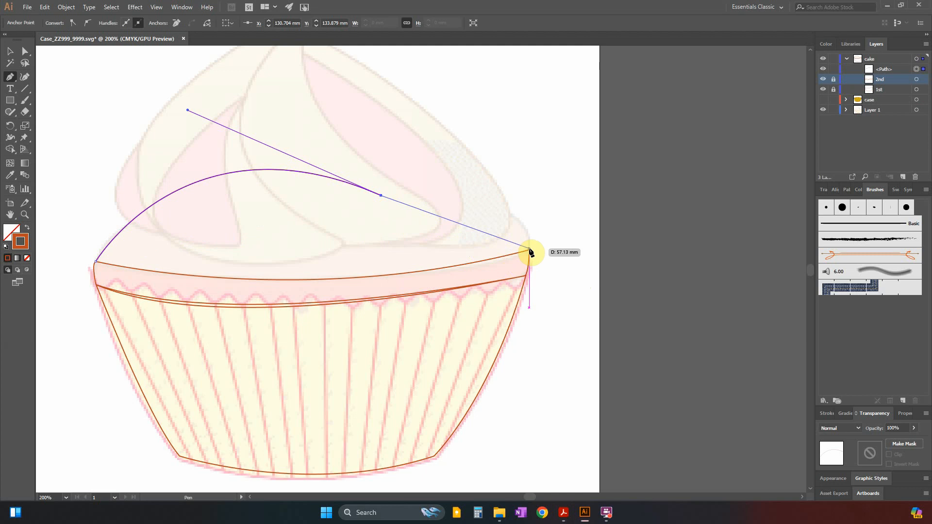
pyautogui.moveTo(529, 251); pyautogui.dragTo(533, 322)
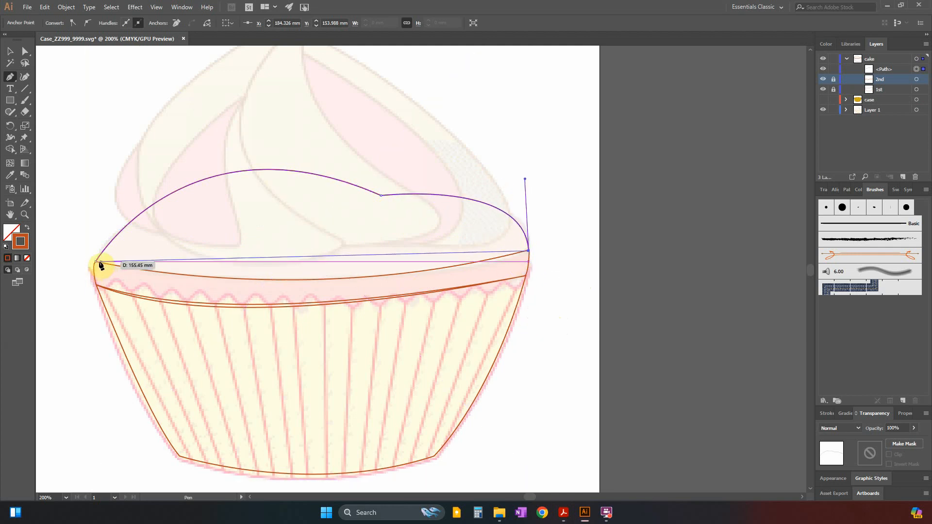
pyautogui.moveTo(96, 262); pyautogui.dragTo(157, 209)
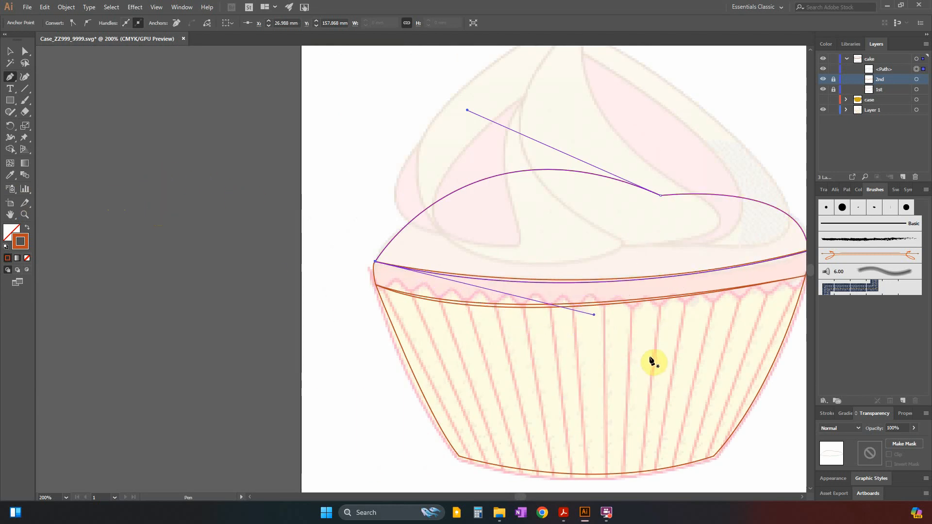
# Fill the domed top path with the same orange-brown as its outline, checking it against the Cake example in the question paper.
pyautogui.click(10, 51)
pyautogui.hotkey('ctrl', '-')
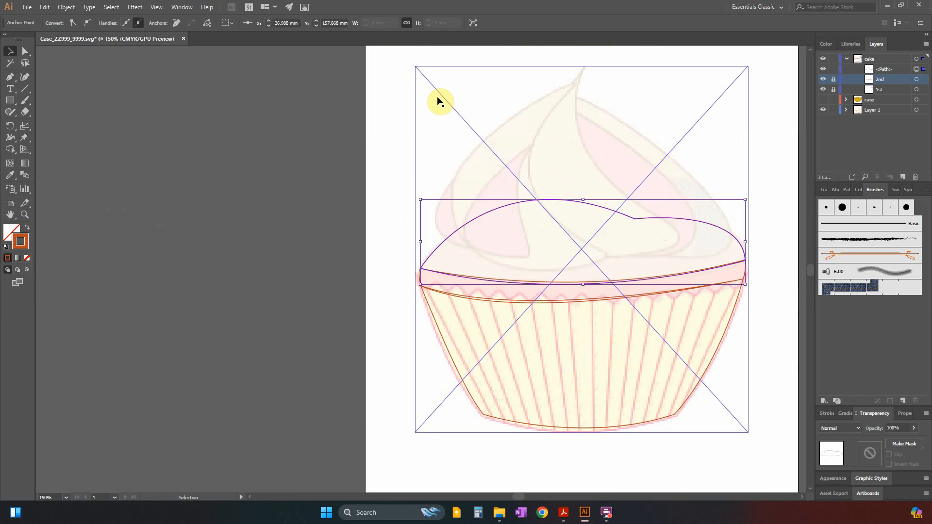
pyautogui.moveTo(519, 497); pyautogui.dragTo(526, 499)
pyautogui.click(564, 513)
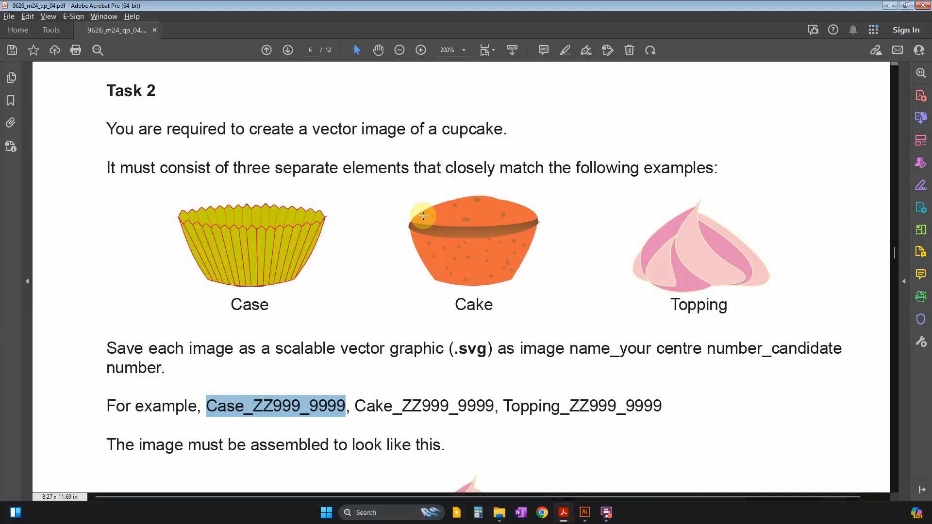
pyautogui.hotkey('alt', 'Tab')
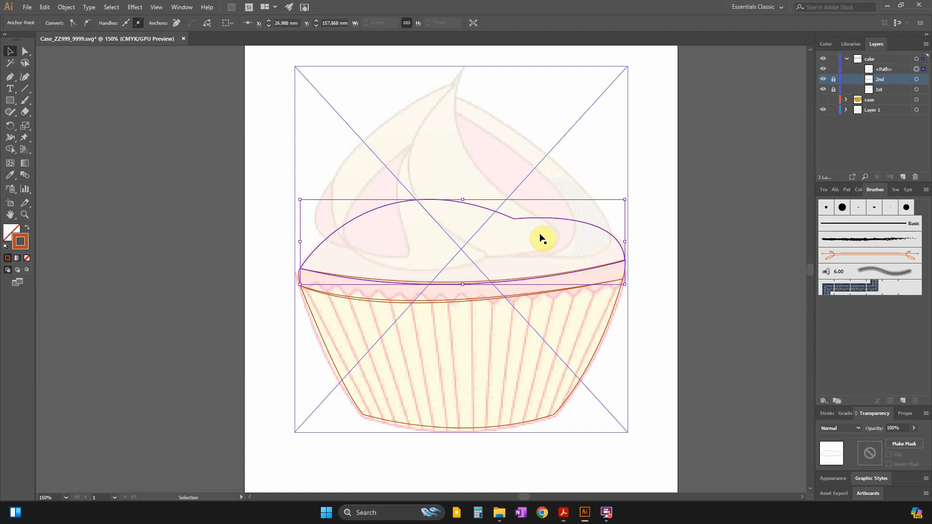
pyautogui.click(8, 233)
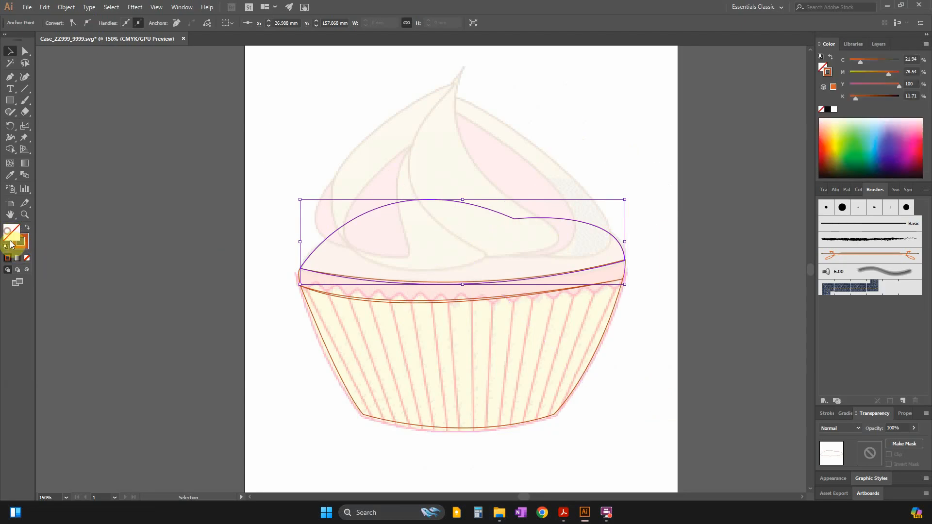
pyautogui.click(7, 259)
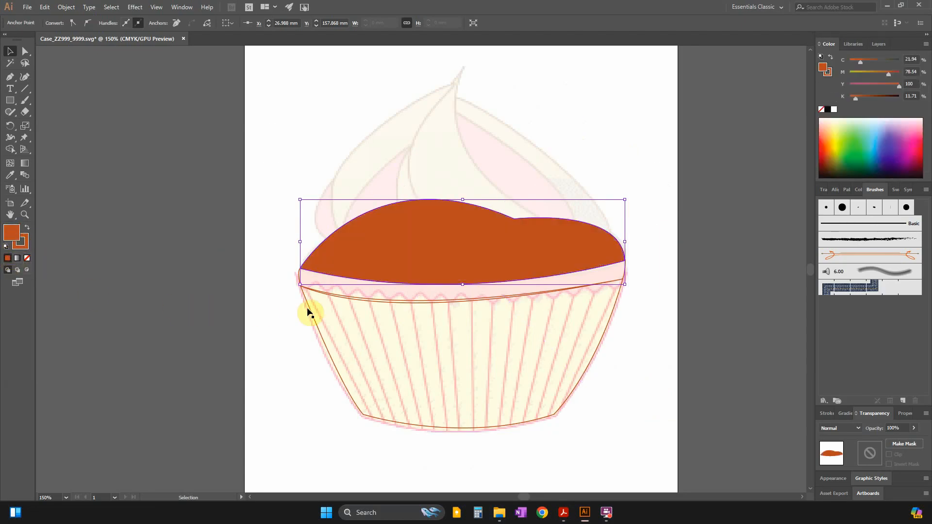
pyautogui.hotkey('alt', 'Tab')
pyautogui.hotkey('alt', 'Tab')
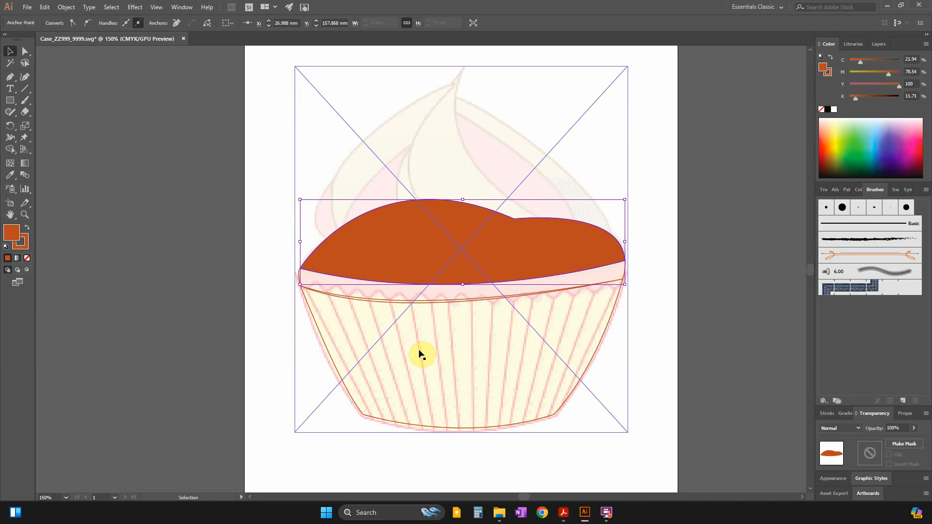
# Unlock the 1st and 2nd paths in the cake layer and lock Layer 1 with the template image.
pyautogui.click(109, 229)
pyautogui.click(354, 401)
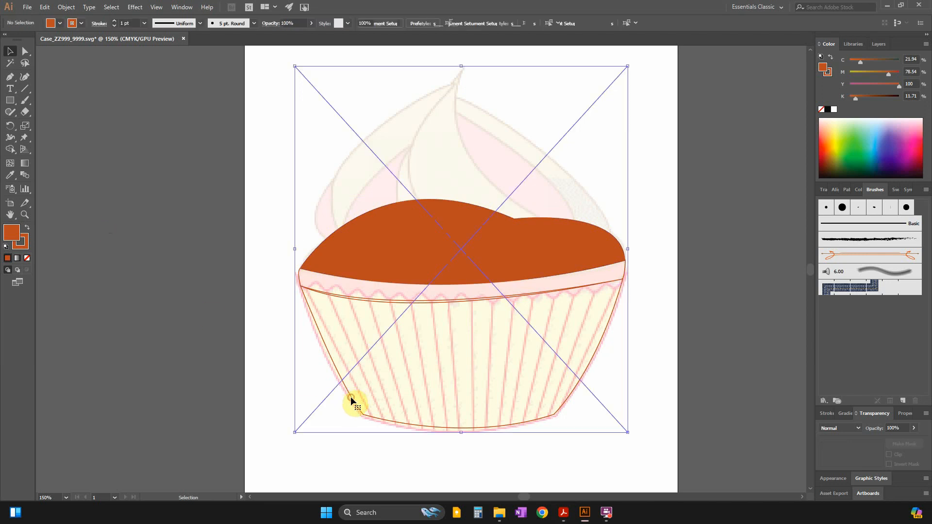
pyautogui.click(198, 326)
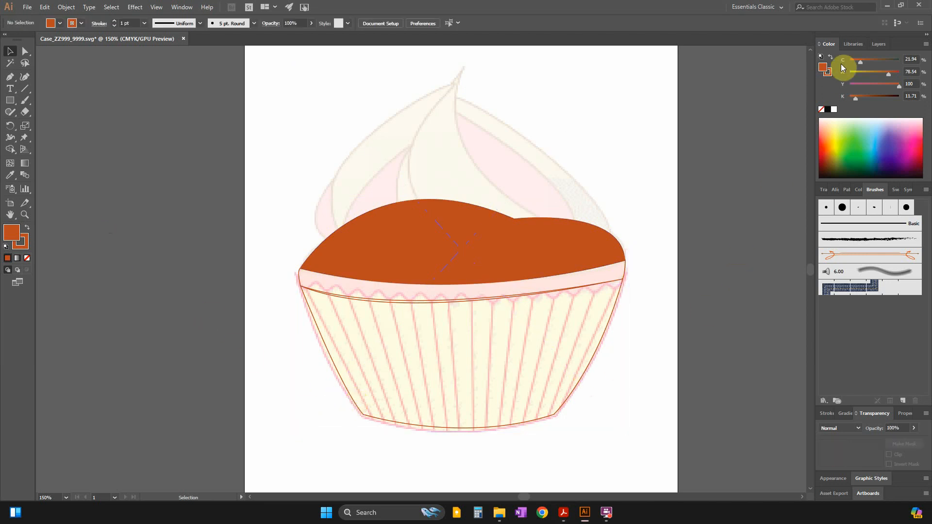
pyautogui.click(879, 44)
pyautogui.click(834, 80)
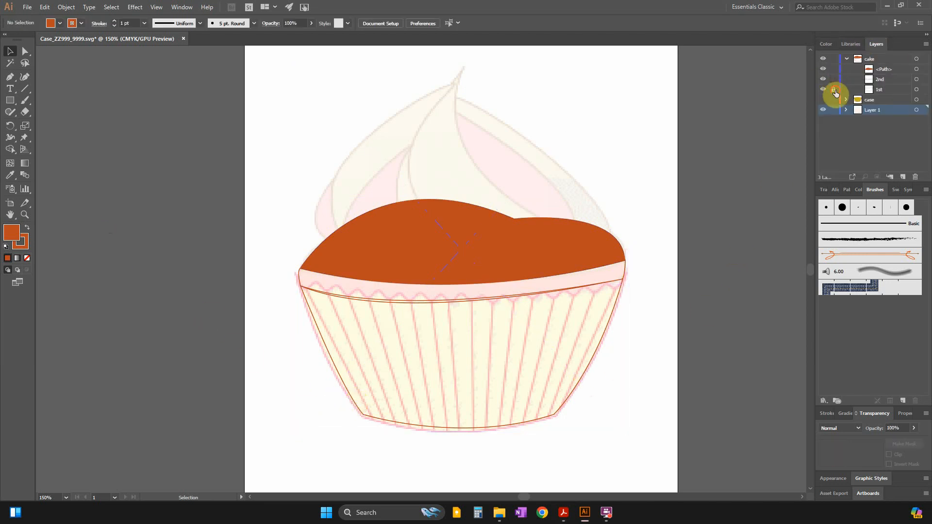
# Fill the cake's lower body, path 1st, with the same orange-brown as its outline.
pyautogui.click(590, 360)
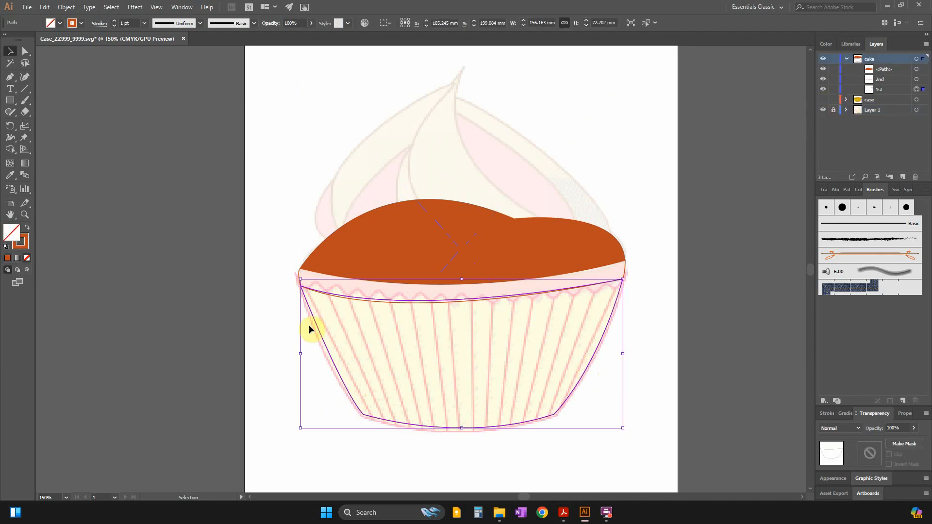
pyautogui.click(7, 258)
pyautogui.click(184, 291)
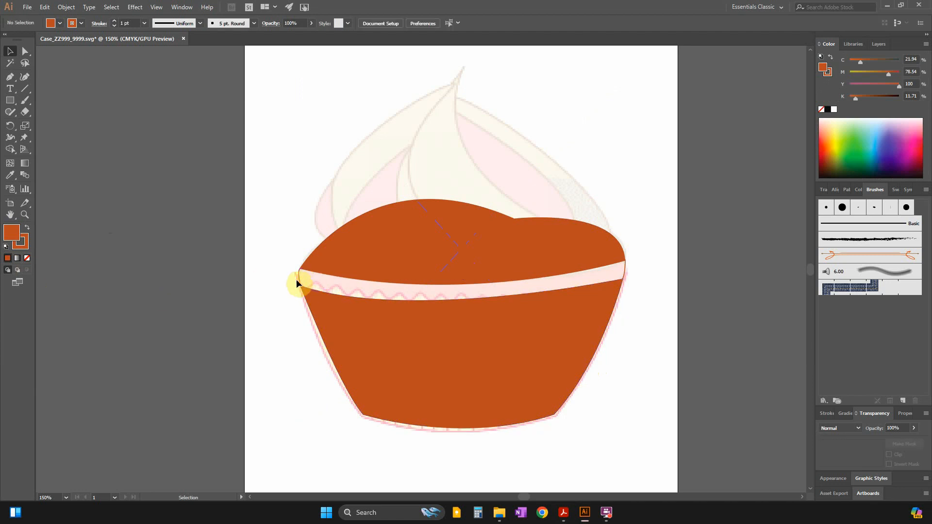
# Select the unfilled band path, and examine the shading of the band in the question paper's Cake example at 600% zoom.
pyautogui.click(300, 276)
pyautogui.hotkey('alt', 'Tab')
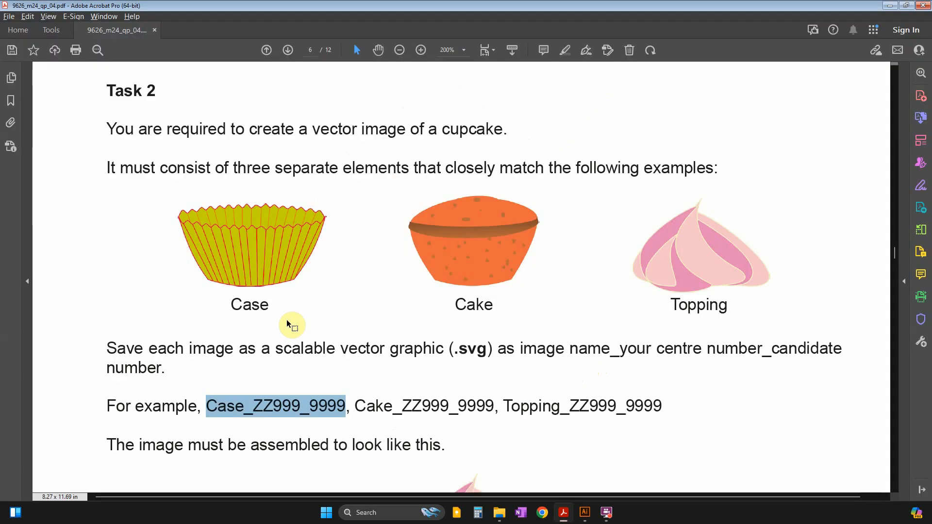
pyautogui.hotkey('alt', 'Tab')
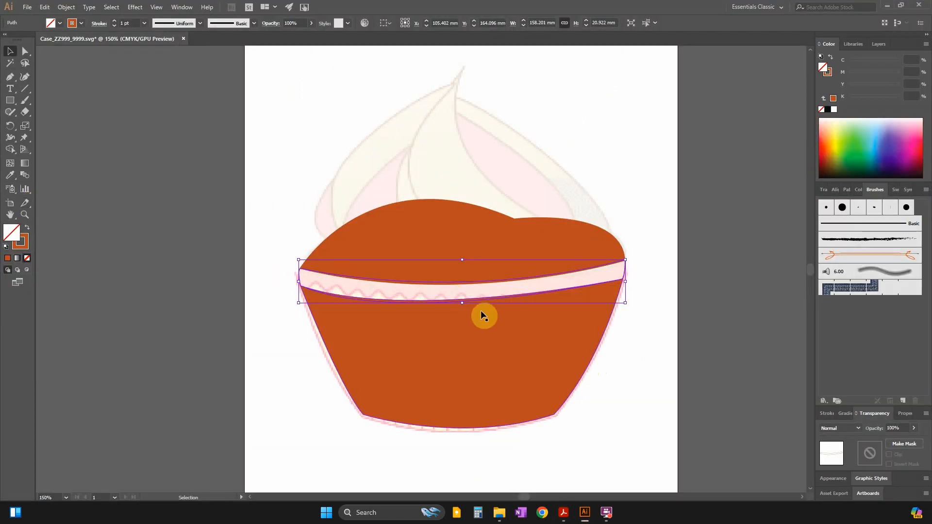
pyautogui.hotkey('alt', 'Tab')
pyautogui.scroll(3, 554, 247)
pyautogui.moveTo(192, 205); pyautogui.dragTo(394, 230)
pyautogui.click(505, 325)
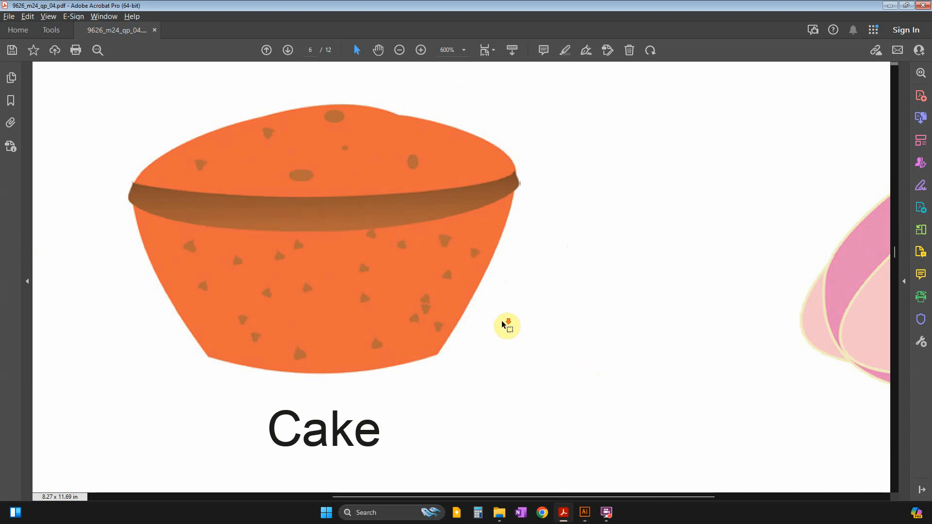
# Switch to Illustrator and fill the selected band path with a linear gradient, comparing it with the Cake example in the question paper.
pyautogui.scroll(-3, 503, 325)
pyautogui.hotkey('alt', 'Tab')
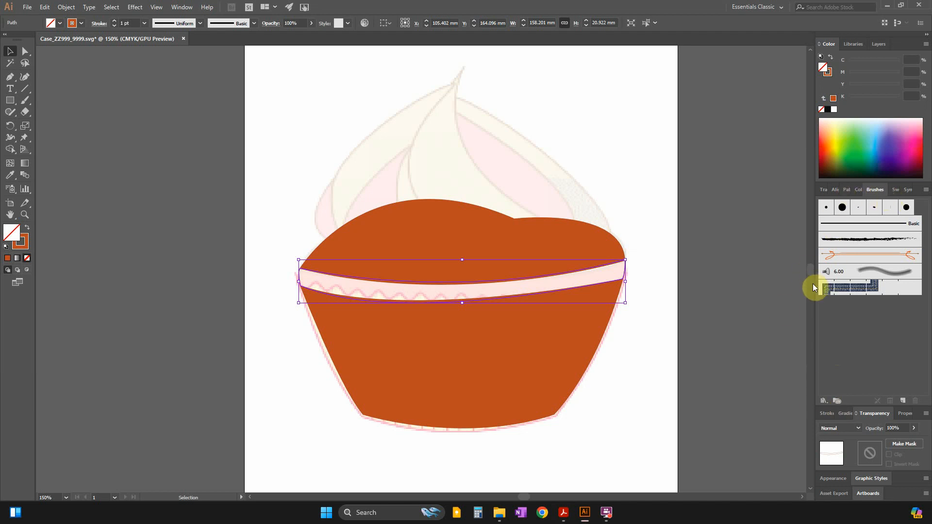
pyautogui.moveTo(816, 284); pyautogui.dragTo(738, 279)
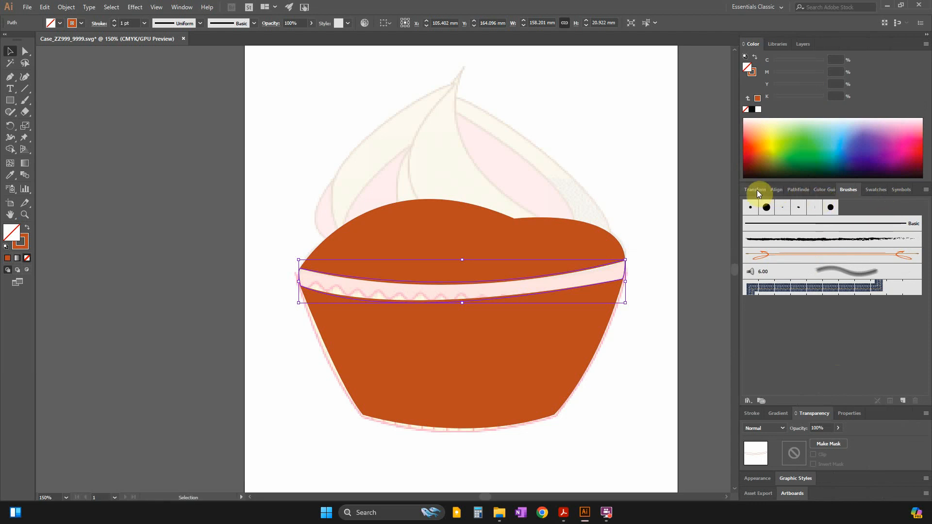
pyautogui.click(827, 190)
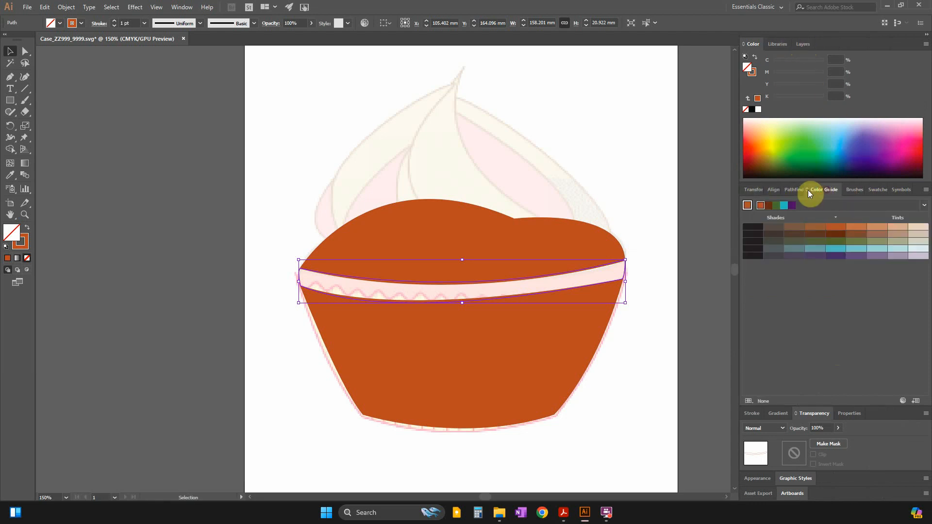
pyautogui.click(17, 259)
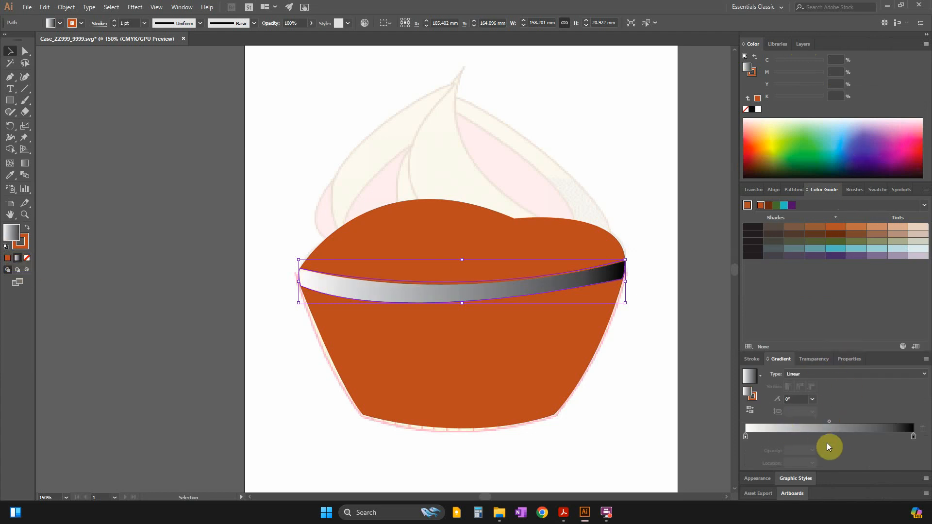
pyautogui.hotkey('alt', 'Tab')
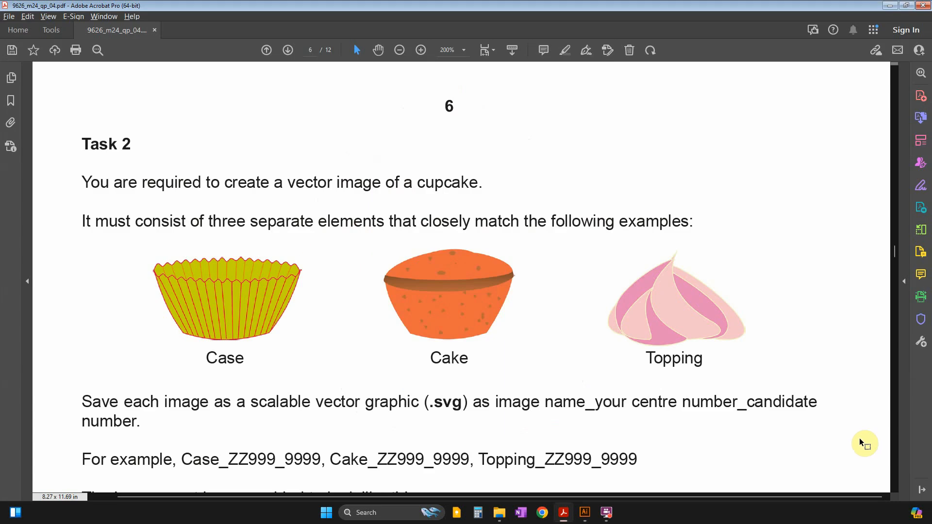
pyautogui.hotkey('alt', 'Tab')
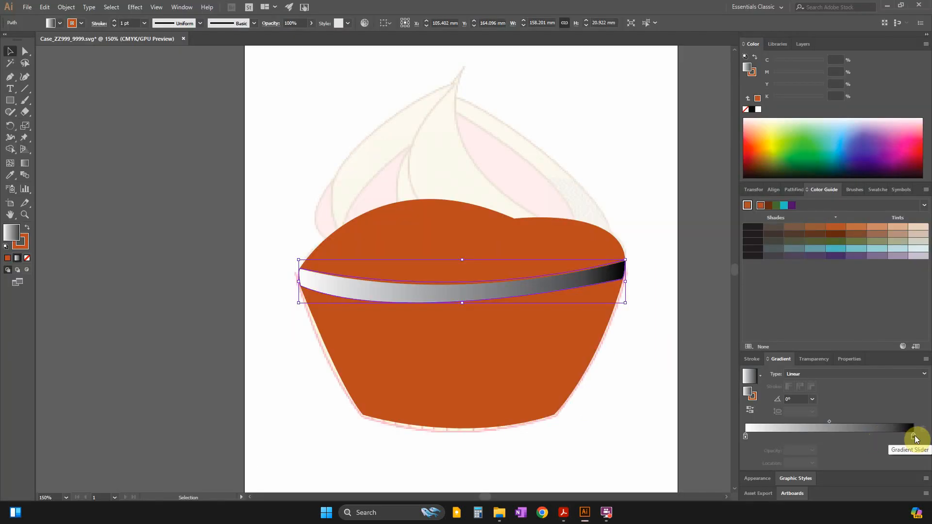
# Switch the band gradient's start stop to RGB and colour it reddish brown, A93B23.
pyautogui.doubleClick(915, 438)
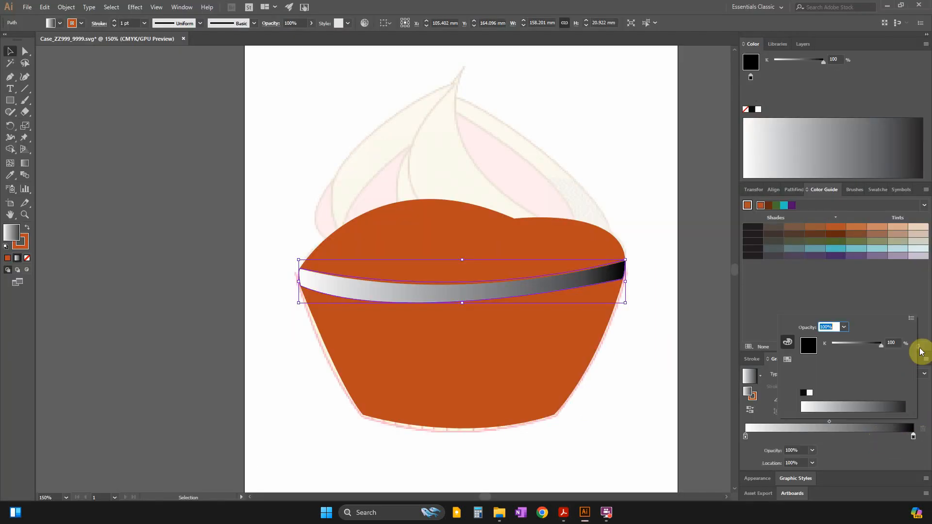
pyautogui.click(913, 319)
pyautogui.click(857, 335)
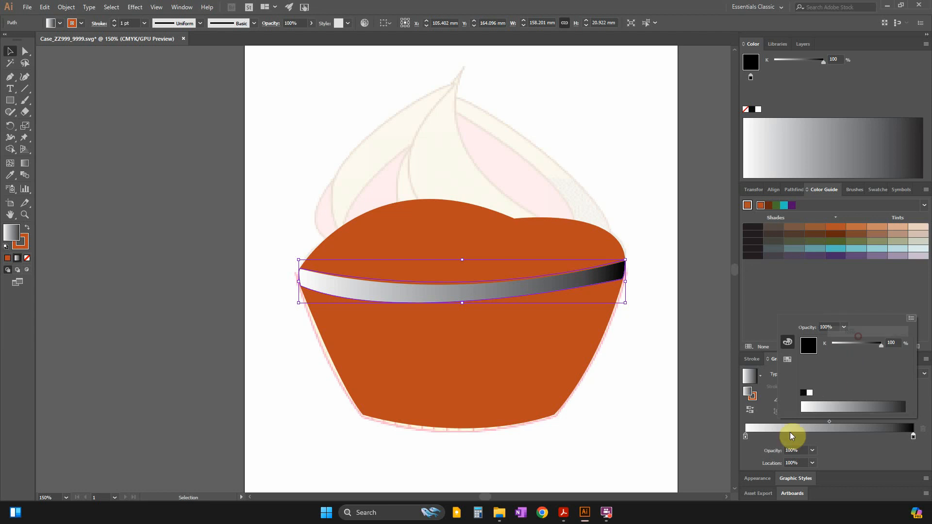
pyautogui.click(747, 436)
pyautogui.doubleClick(747, 436)
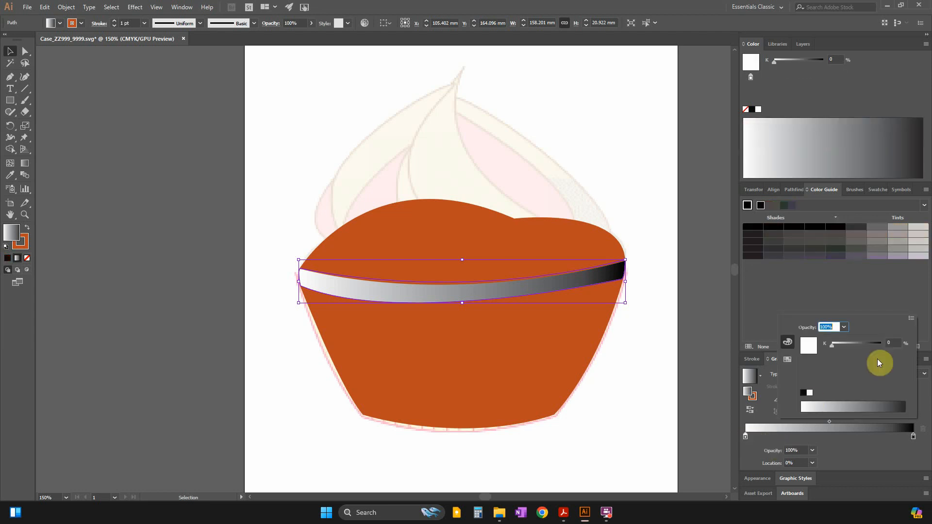
pyautogui.click(912, 318)
pyautogui.click(856, 334)
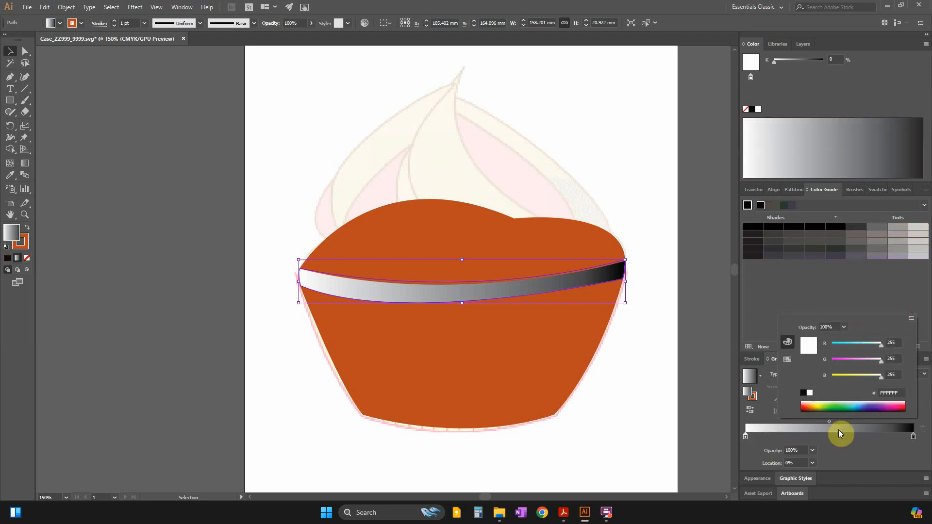
pyautogui.click(809, 405)
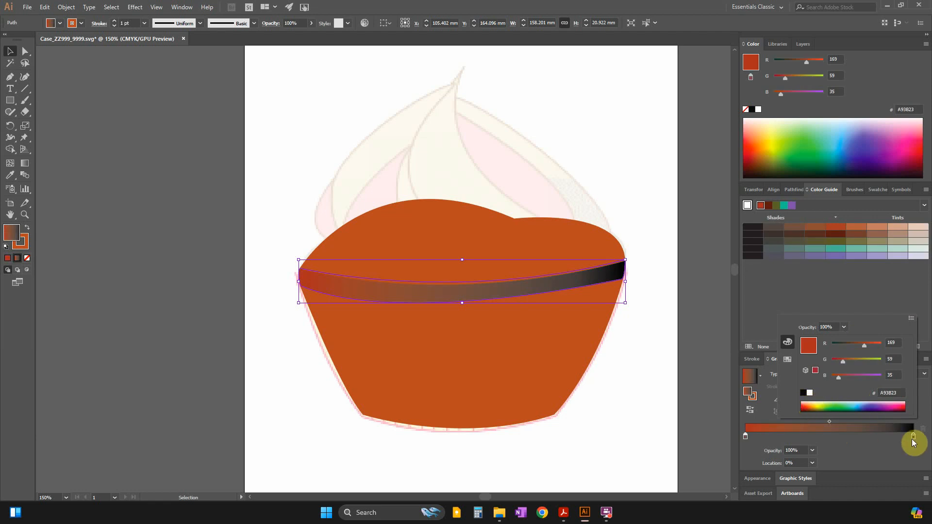
pyautogui.hotkey('alt', 'Tab')
pyautogui.hotkey('alt', 'Tab')
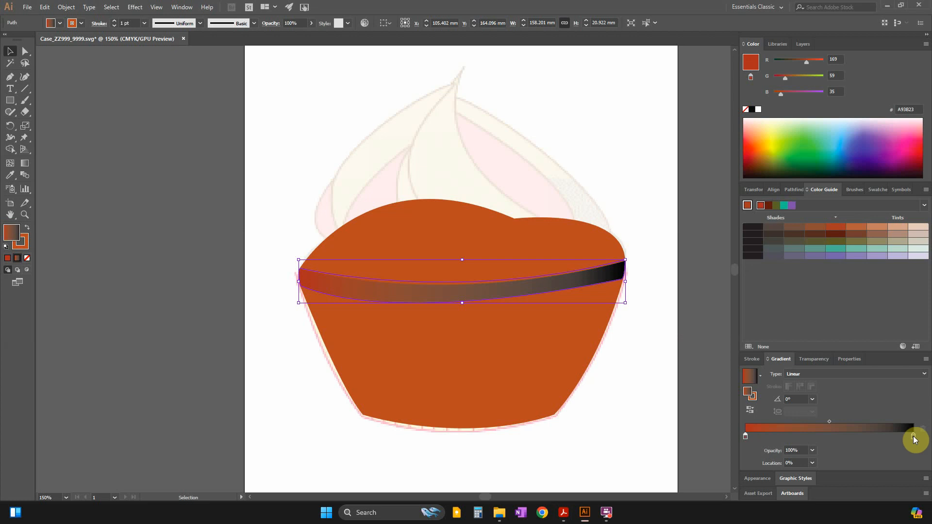
# Try red and brown shades for the band gradient's end stop, finishing on dark brown 693D17.
pyautogui.doubleClick(914, 436)
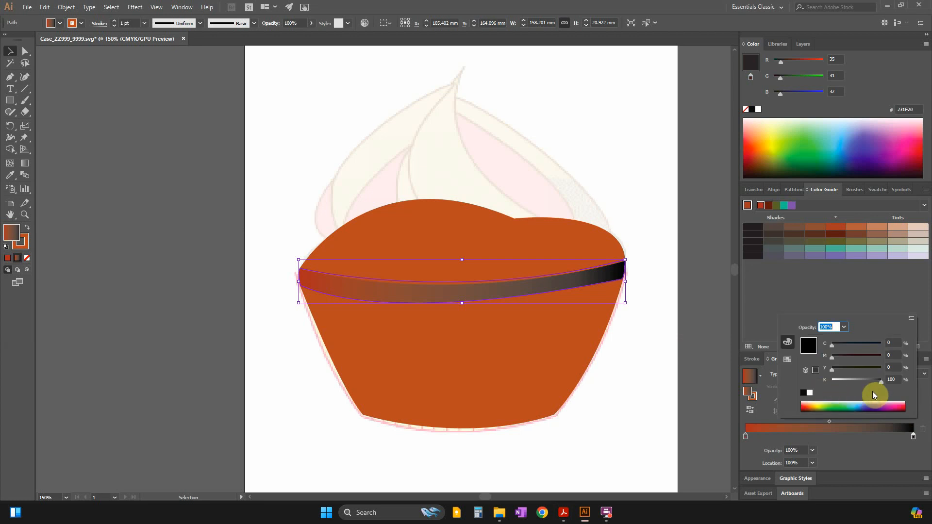
pyautogui.click(901, 406)
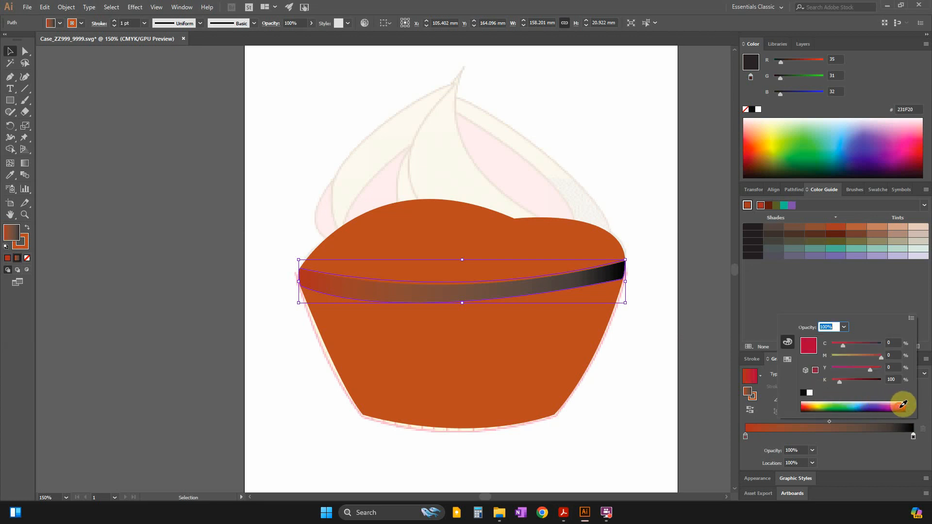
pyautogui.click(805, 407)
pyautogui.click(806, 406)
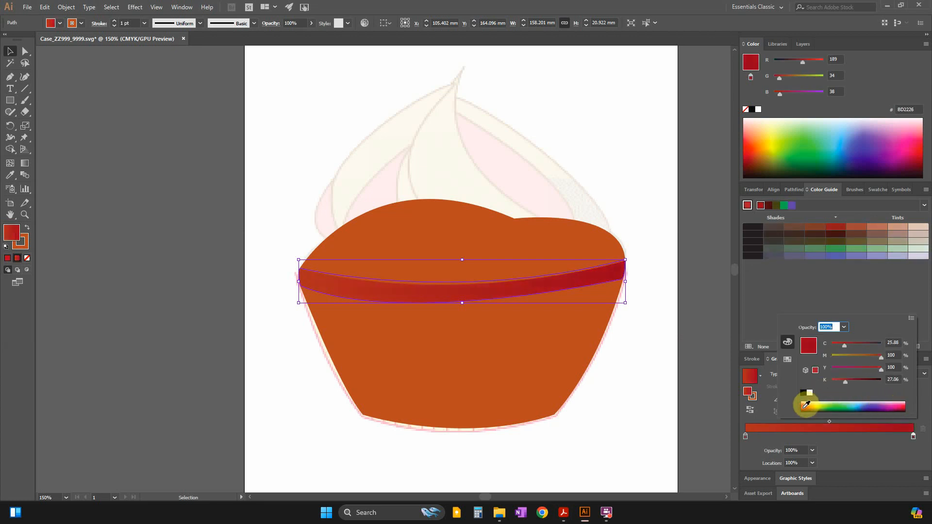
pyautogui.click(805, 411)
pyautogui.click(806, 407)
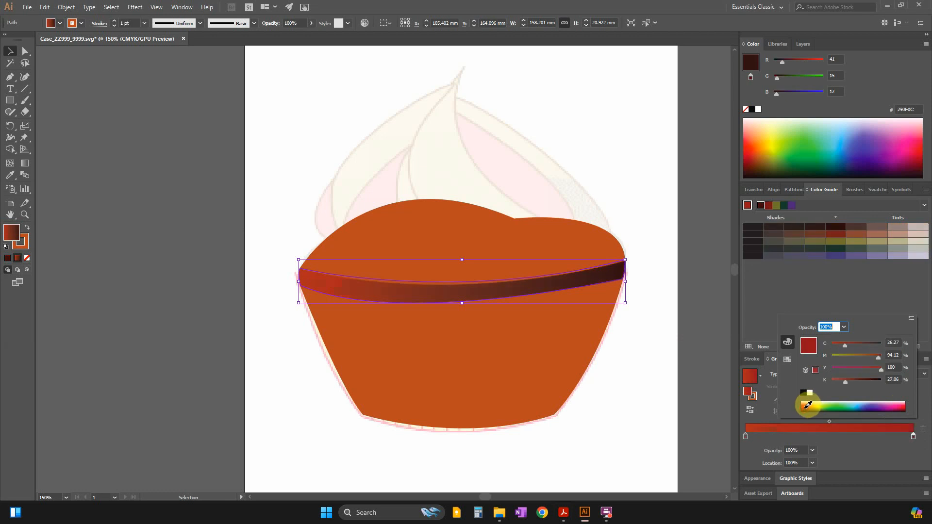
pyautogui.click(810, 409)
pyautogui.click(813, 405)
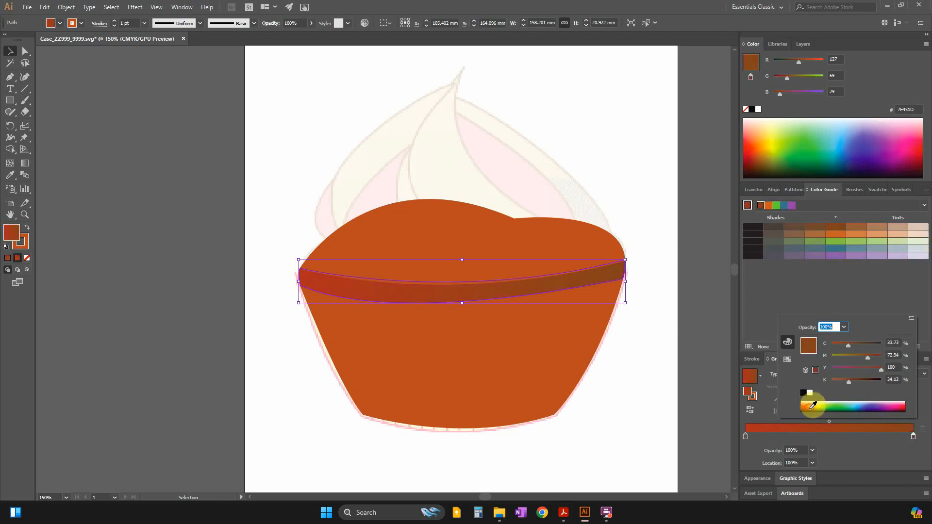
pyautogui.click(815, 405)
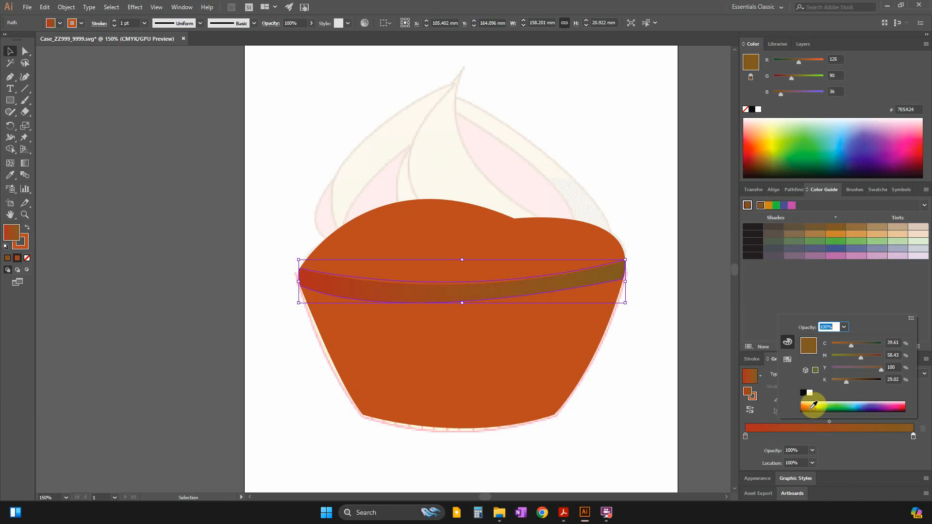
pyautogui.click(807, 406)
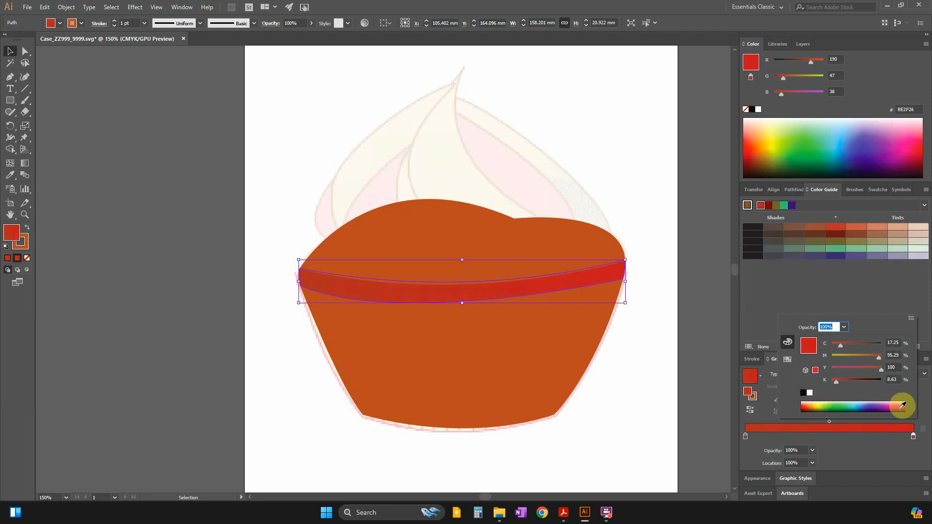
pyautogui.click(816, 406)
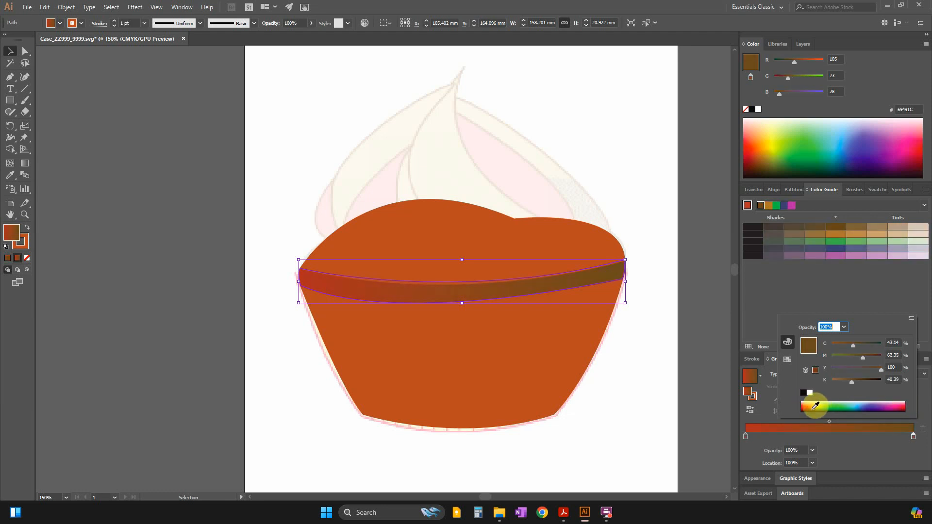
pyautogui.click(814, 405)
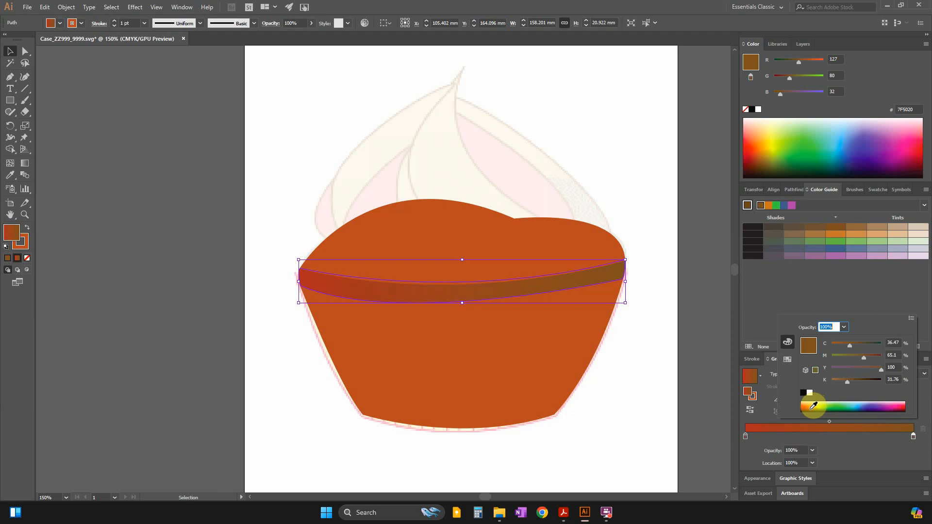
pyautogui.click(813, 406)
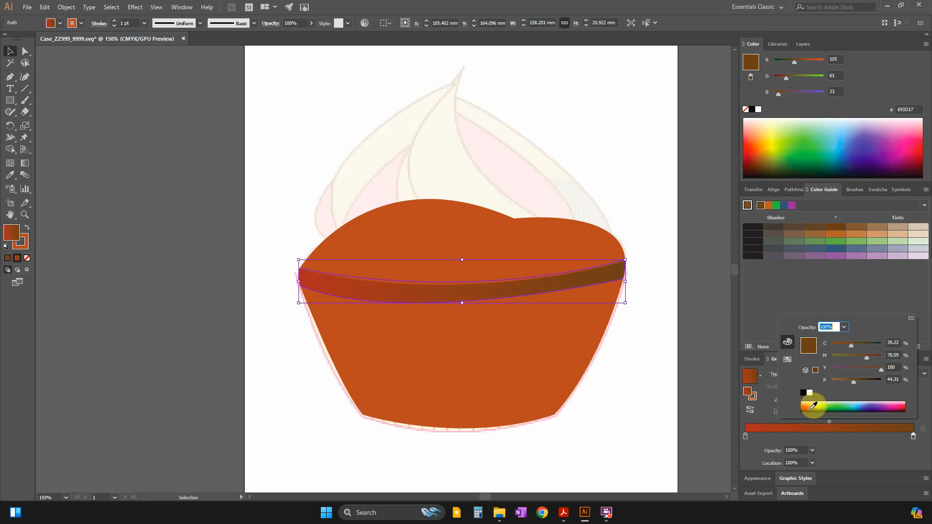
# Recheck the Cake example, recolour the band gradient's end stop to yellow FEBE2B, and set the gradient angle to -90°.
pyautogui.hotkey('alt', 'Tab')
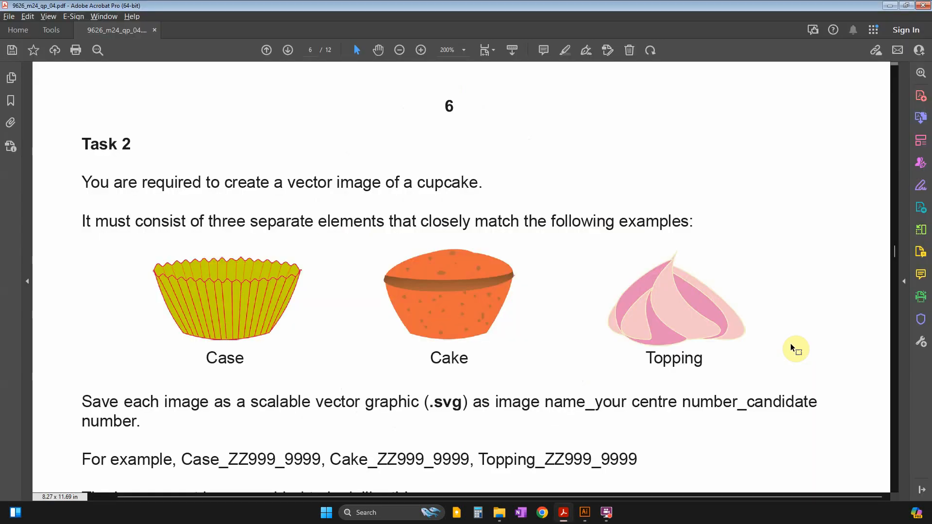
pyautogui.hotkey('alt', 'Tab')
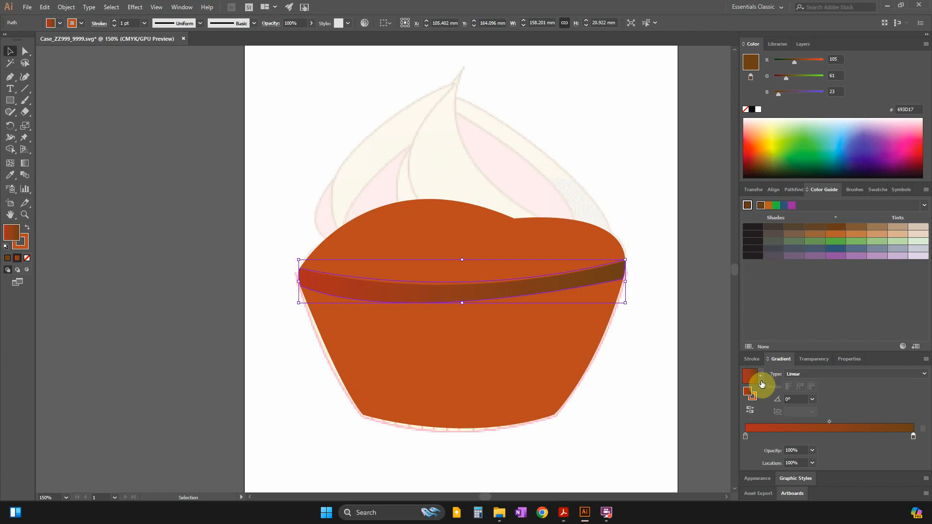
pyautogui.doubleClick(913, 438)
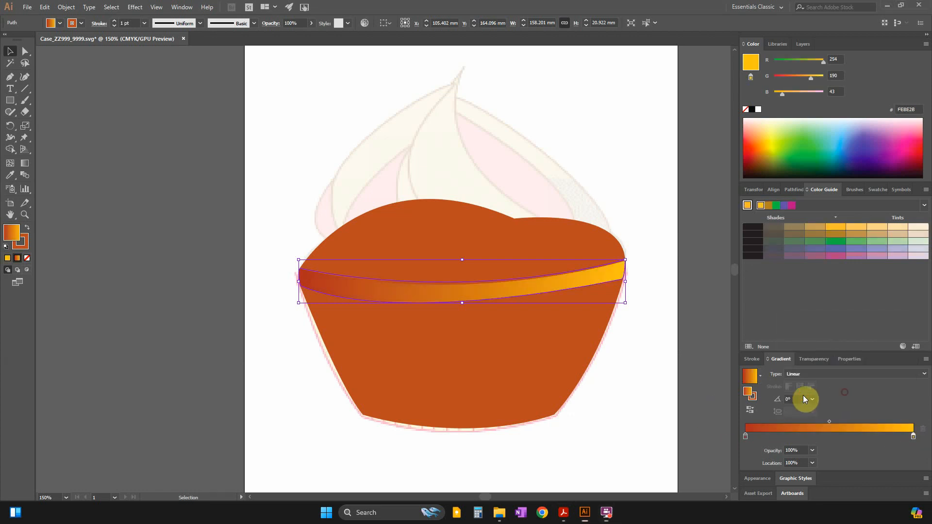
pyautogui.click(814, 399)
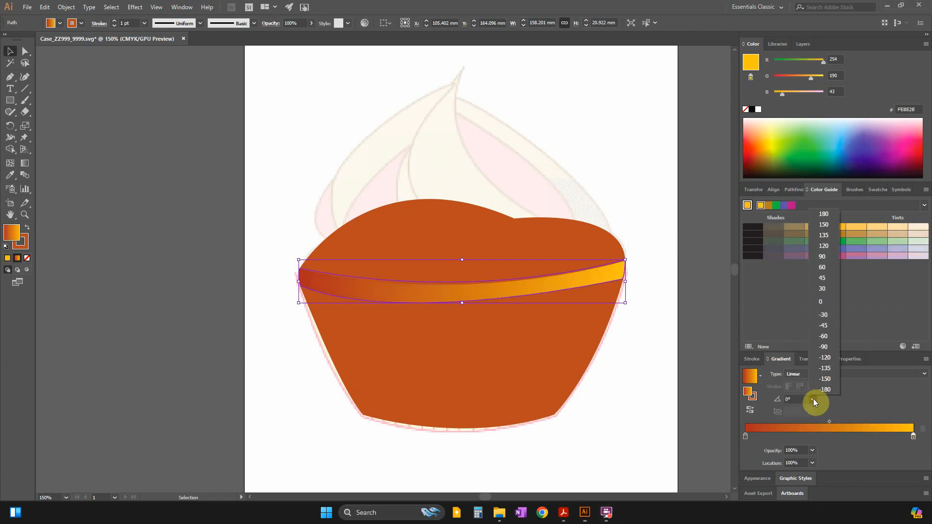
pyautogui.click(837, 348)
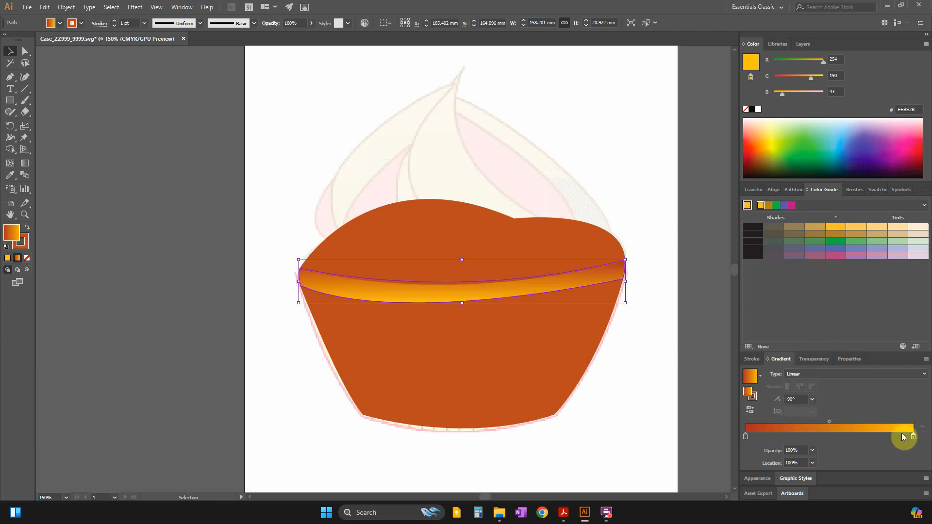
# Keep the gradient's start stop at its outer end and recolour the end stop to darker orange, D28929.
pyautogui.moveTo(747, 437)
pyautogui.mouseDown()
pyautogui.moveTo(852, 438)
pyautogui.moveTo(739, 438)
pyautogui.mouseUp()
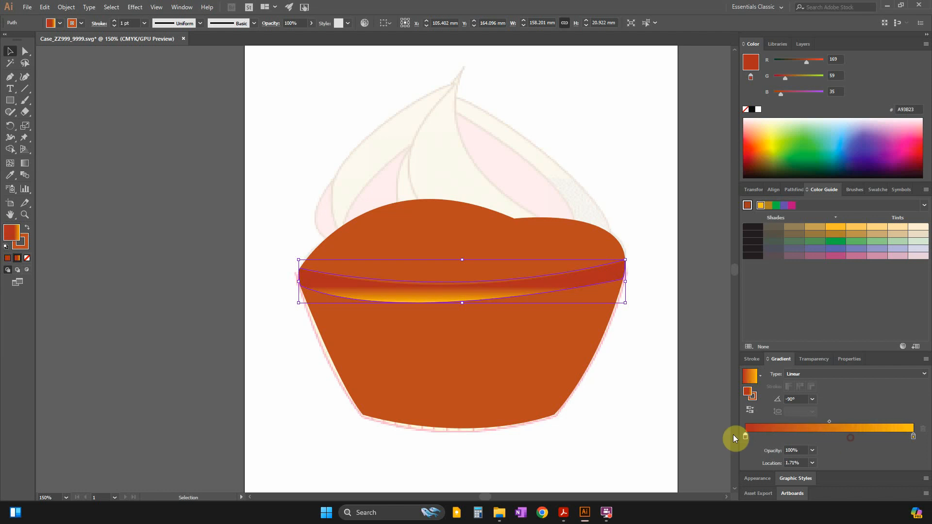
pyautogui.click(913, 438)
pyautogui.doubleClick(913, 437)
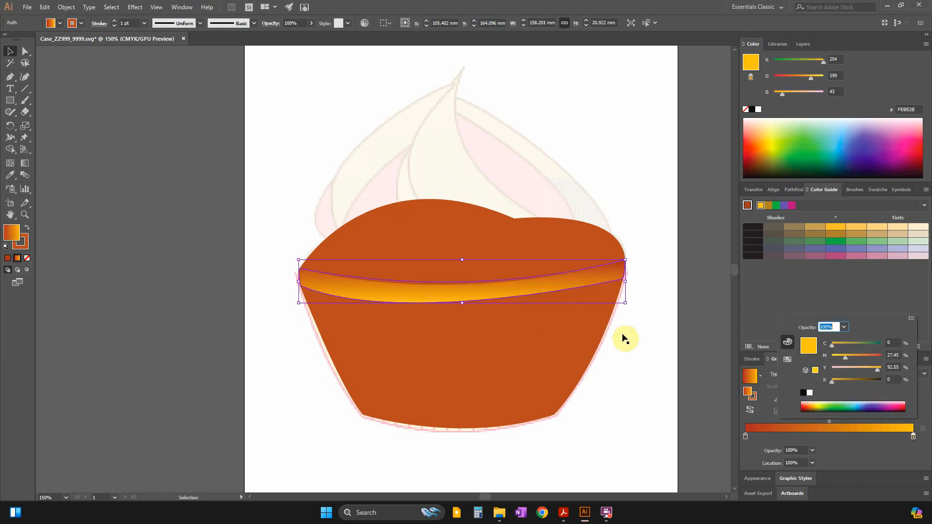
pyautogui.click(813, 404)
pyautogui.click(813, 401)
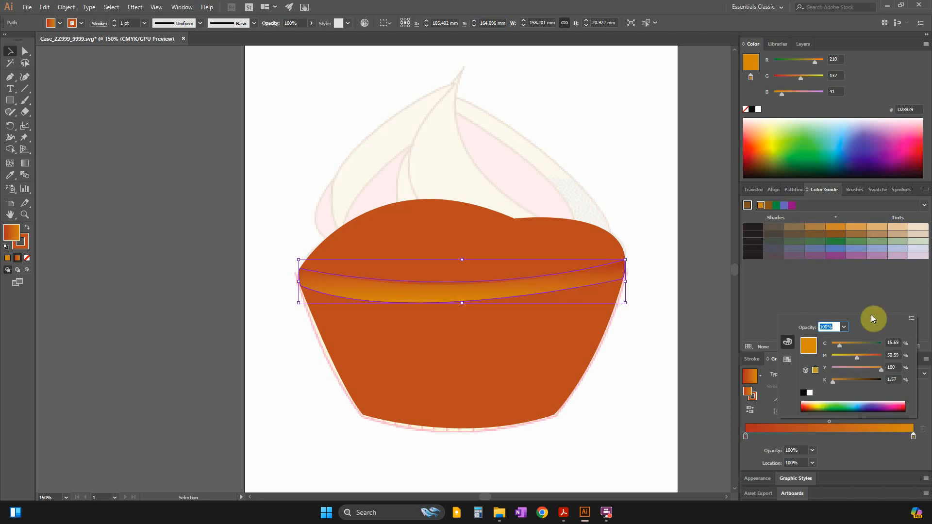
pyautogui.click(870, 290)
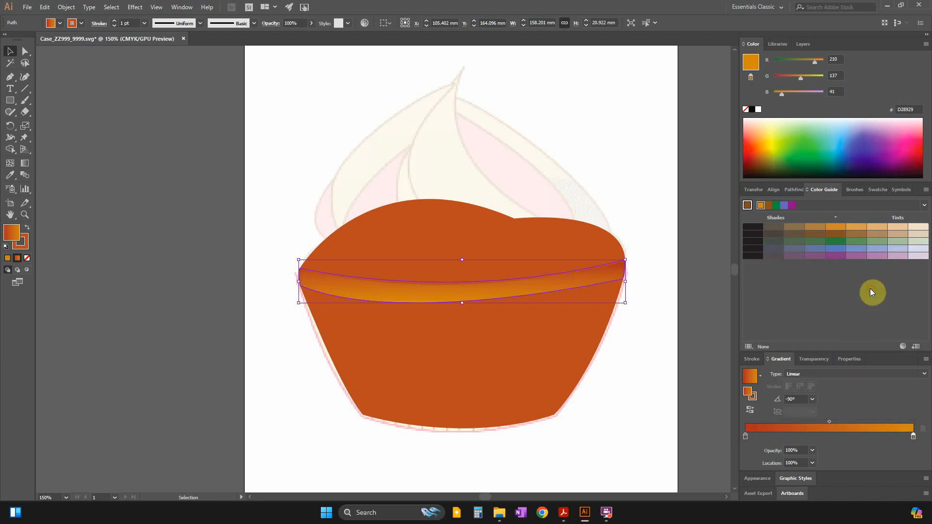
# Darken the band gradient's start stop to 3D0000, move the gradient midpoint to 62.86%, and deselect the band.
pyautogui.doubleClick(746, 437)
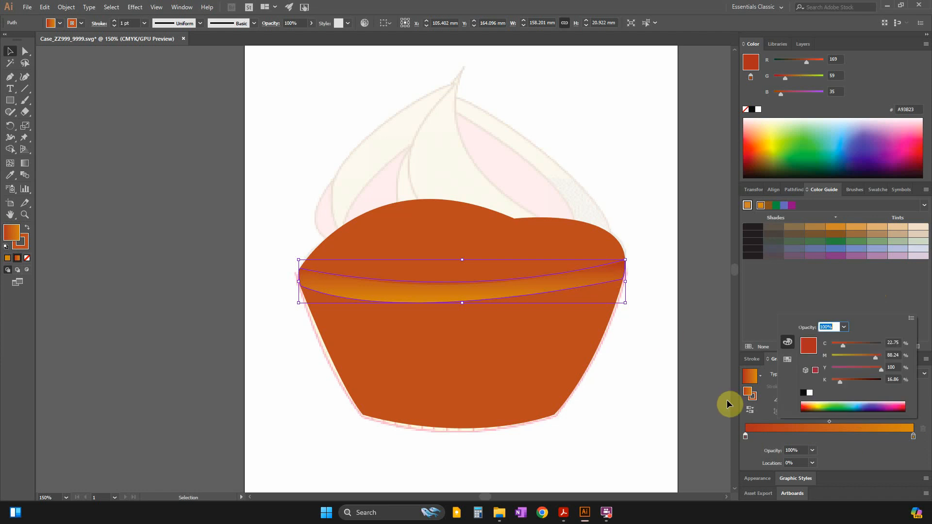
pyautogui.moveTo(857, 380)
pyautogui.mouseDown()
pyautogui.moveTo(844, 380)
pyautogui.moveTo(875, 380)
pyautogui.mouseUp()
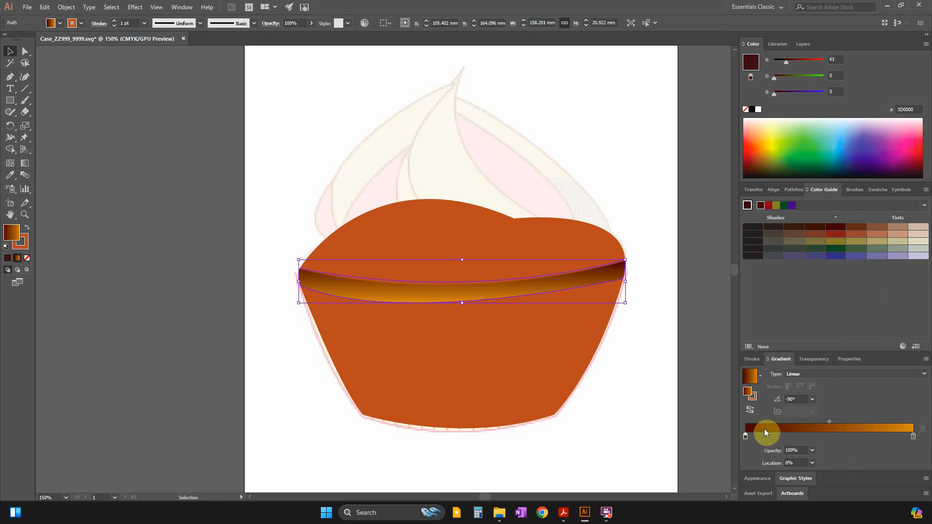
pyautogui.moveTo(830, 422); pyautogui.dragTo(853, 421)
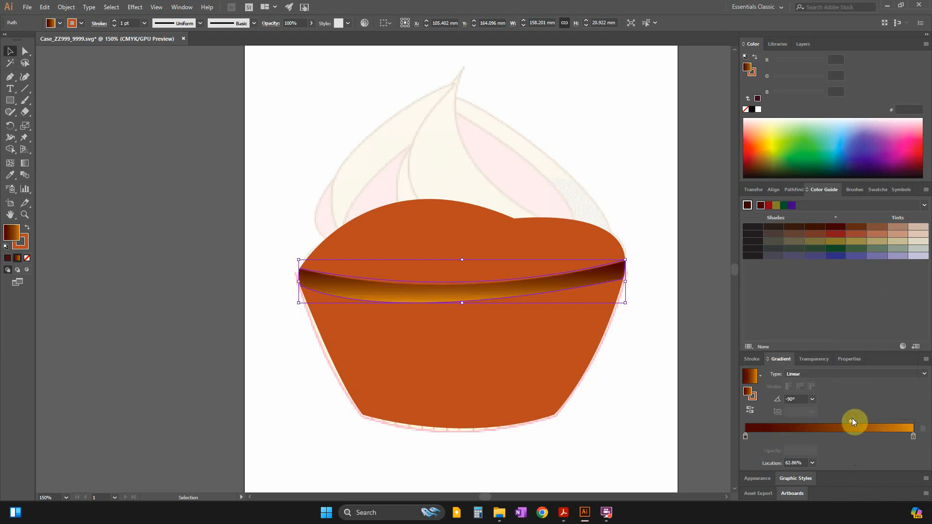
pyautogui.click(657, 407)
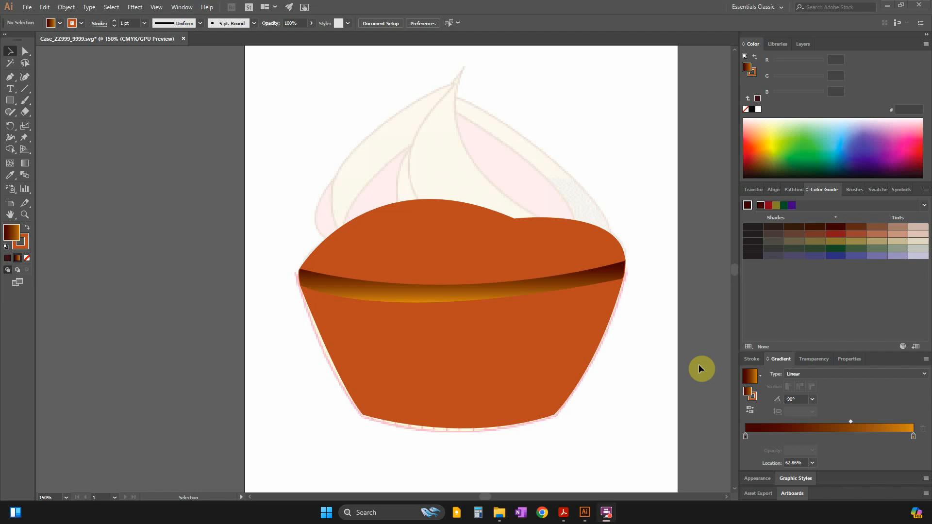
# Check the Cake example again and try darkening the band gradient's end stop to a deep brown.
pyautogui.hotkey('alt', 'Tab')
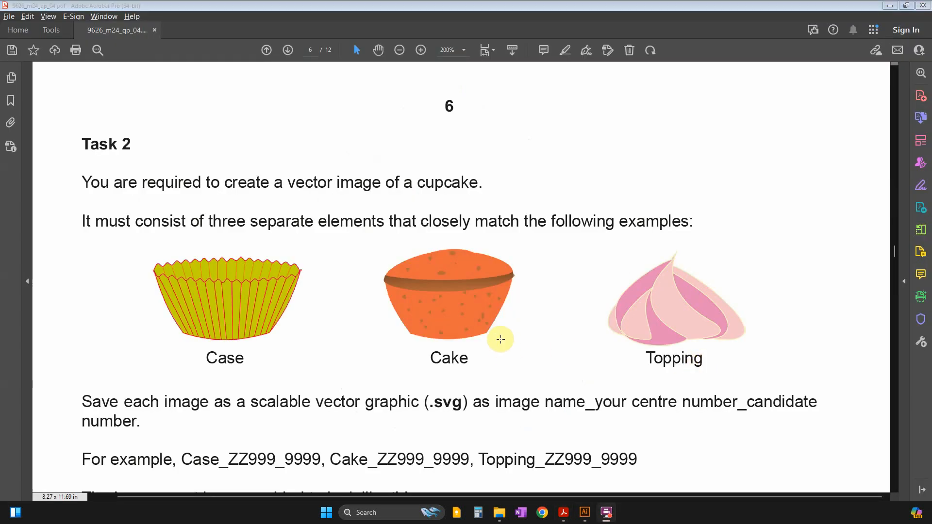
pyautogui.hotkey('alt', 'Tab')
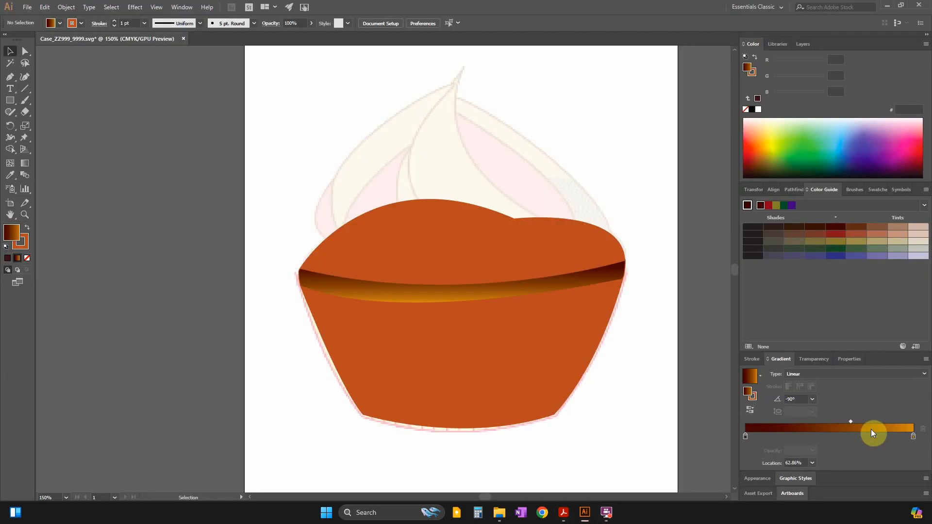
pyautogui.click(913, 437)
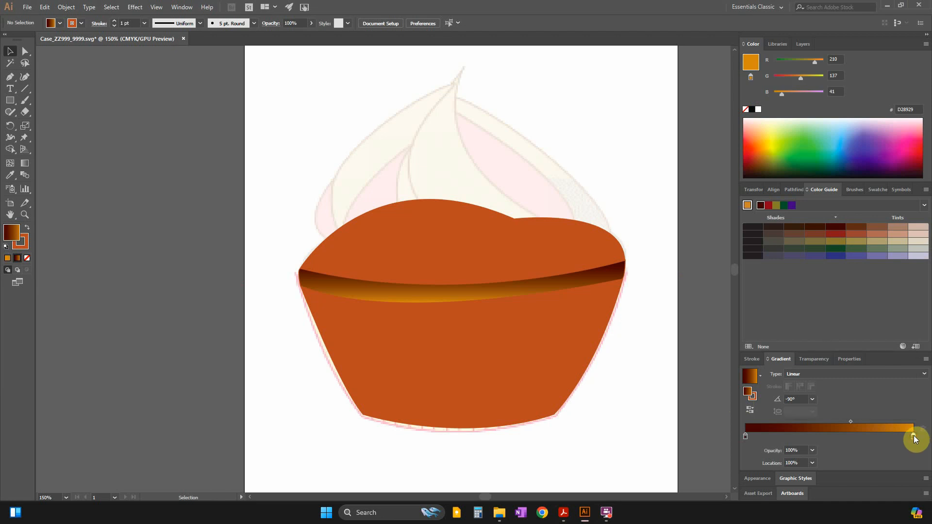
pyautogui.doubleClick(913, 437)
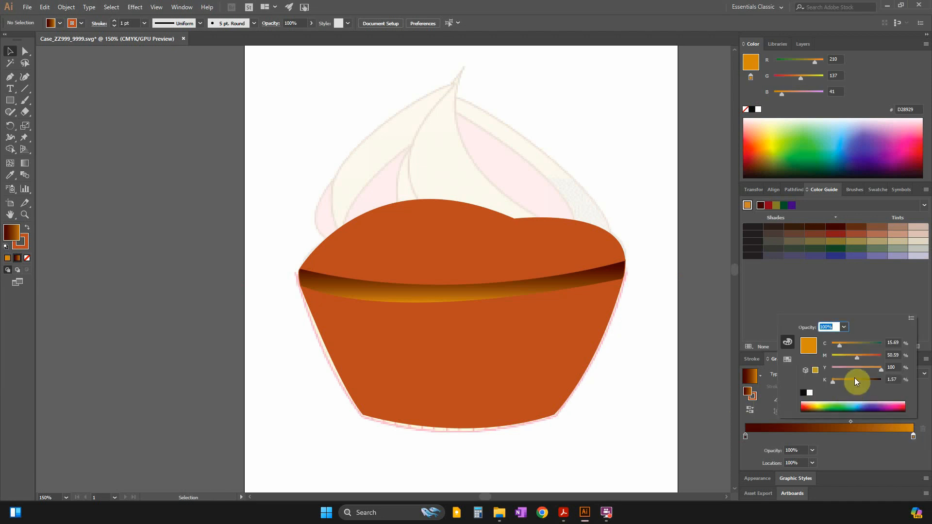
pyautogui.moveTo(831, 380); pyautogui.dragTo(855, 381)
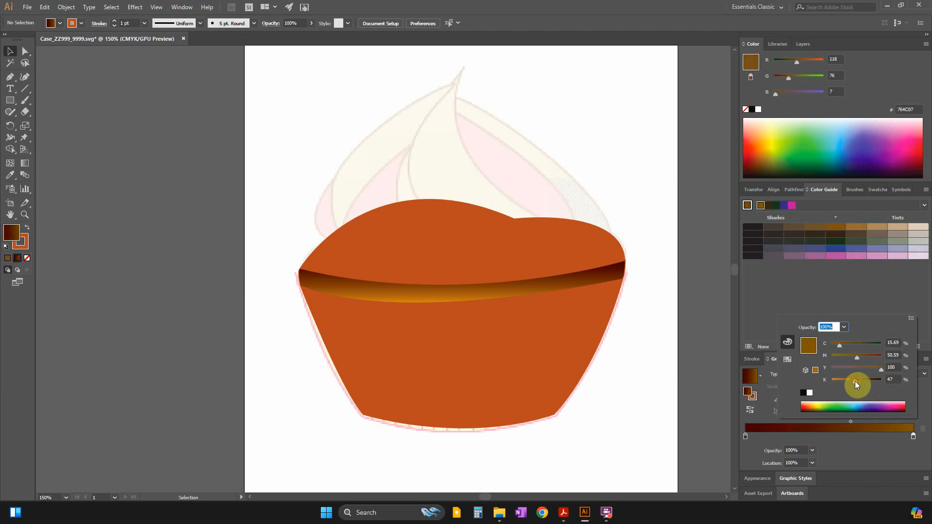
pyautogui.click(709, 378)
# Select the band, darken its gradient's end stop to brown AE721F, and deselect it.
pyautogui.click(564, 287)
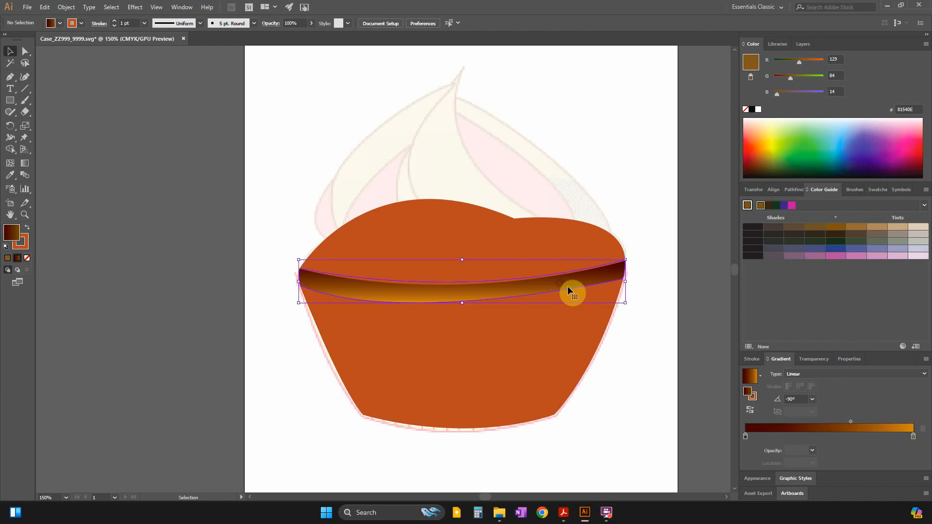
pyautogui.click(913, 435)
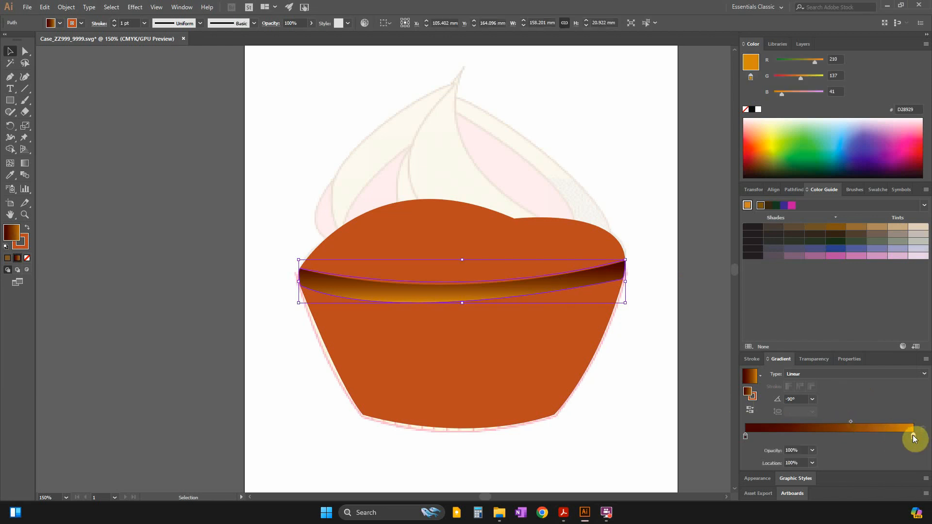
pyautogui.doubleClick(913, 436)
pyautogui.click(847, 380)
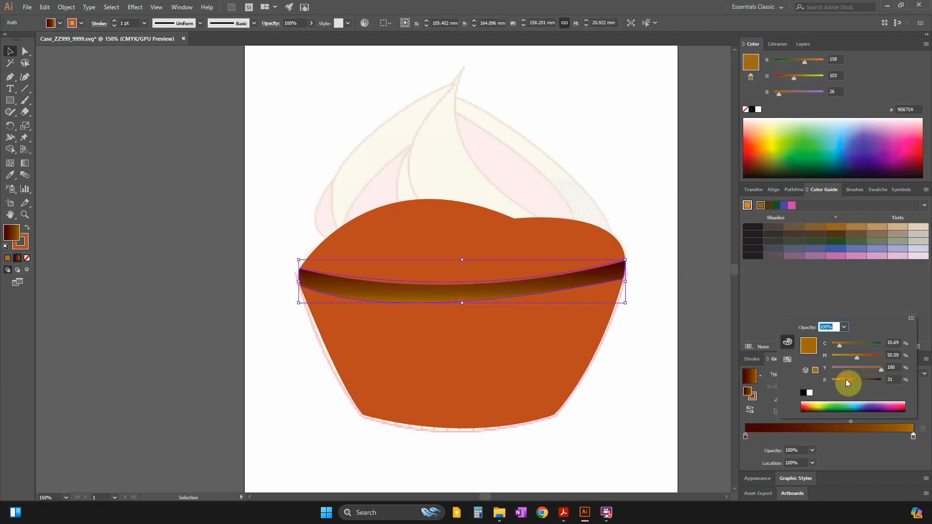
pyautogui.click(843, 378)
pyautogui.click(689, 382)
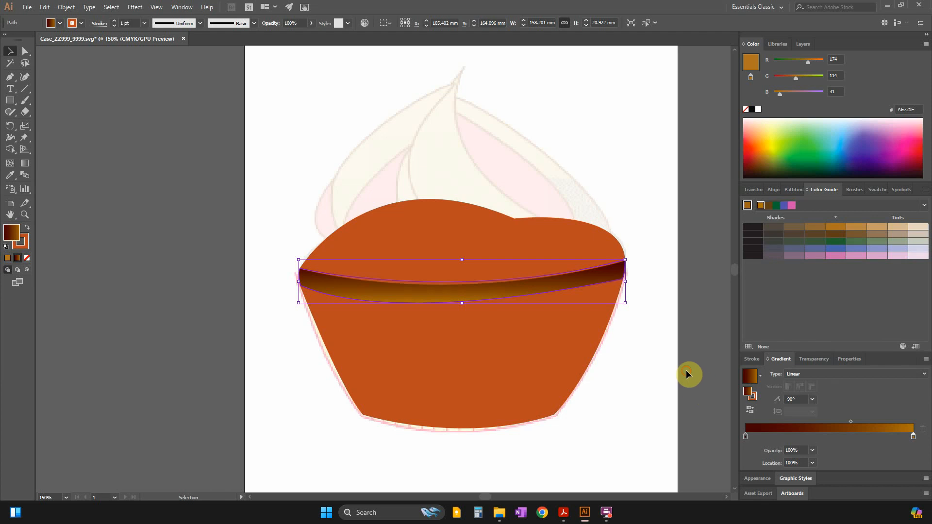
pyautogui.click(686, 370)
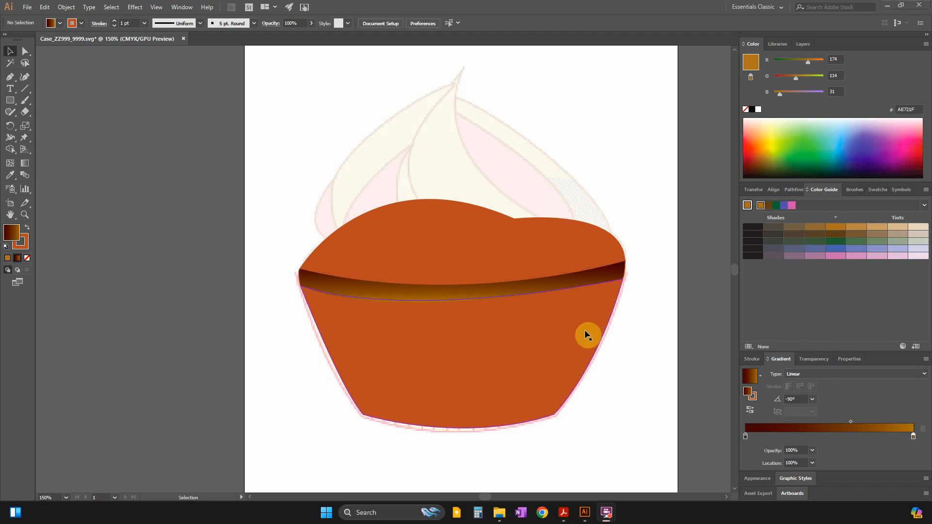
# Examine the Cake example up close for its band shading and the shapes and placement of its speckles.
pyautogui.hotkey('alt', 'Tab')
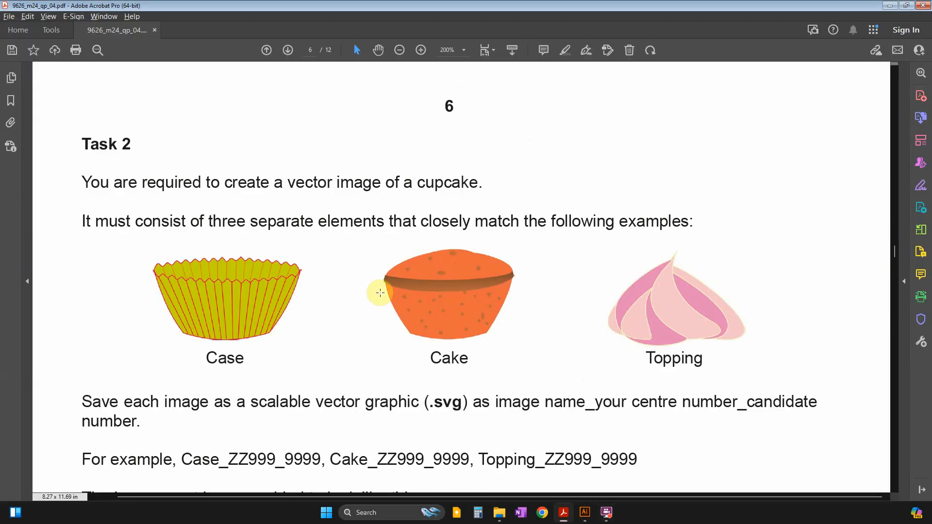
pyautogui.hotkey('alt', 'Tab')
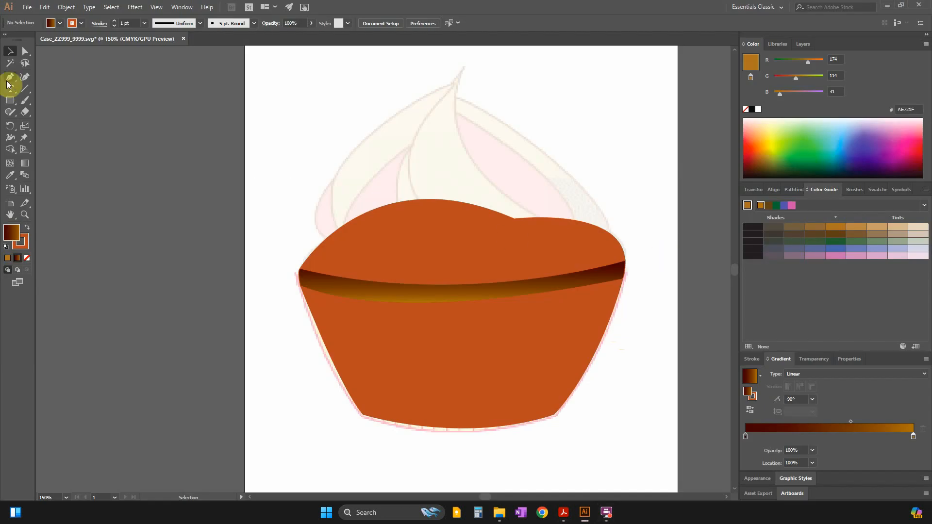
pyautogui.click(8, 106)
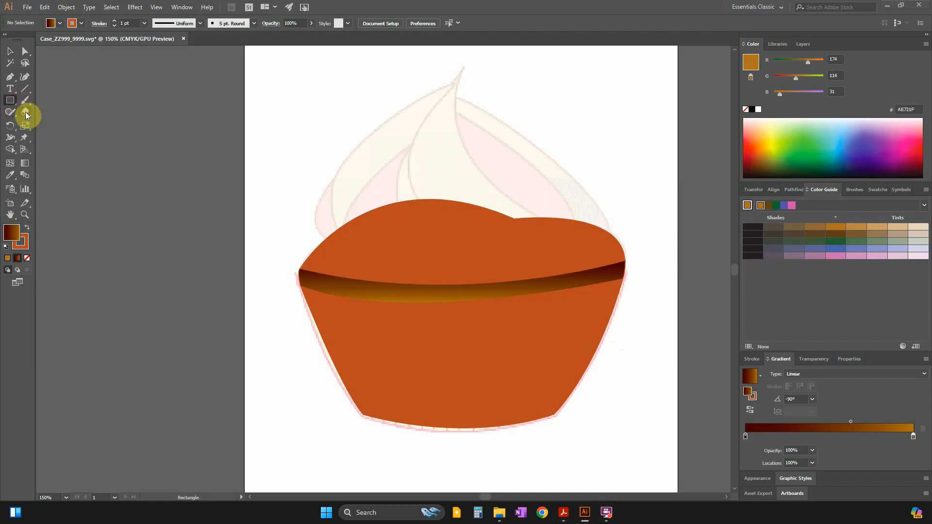
pyautogui.hotkey('alt', 'Tab')
pyautogui.scroll(5, 354, 260)
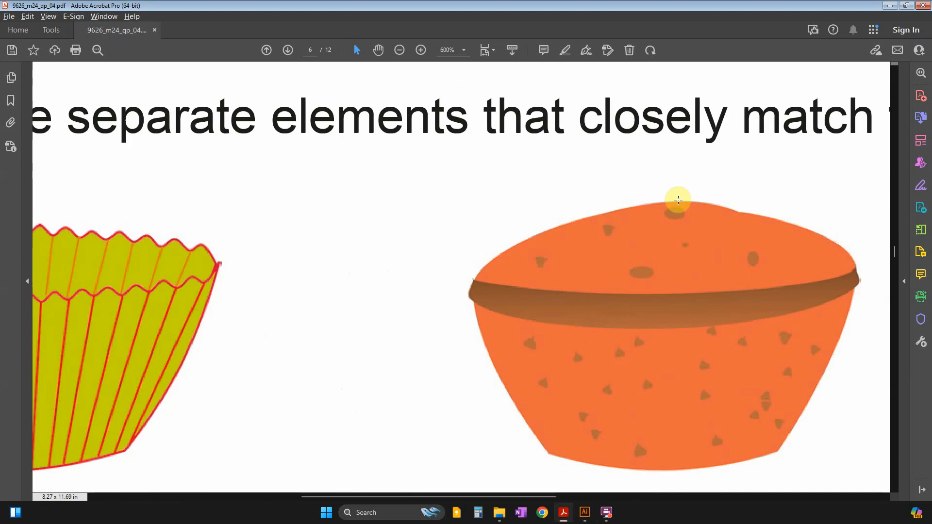
pyautogui.moveTo(601, 5); pyautogui.dragTo(931, 103)
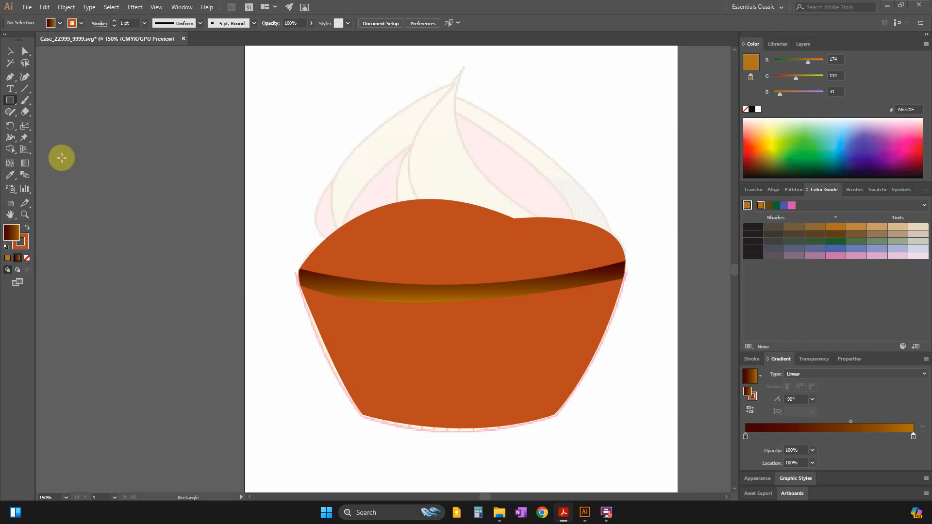
# Draw a small ellipse of about 4.9 × 3.5 mm near the cake dome's peak and give it solid fill AD732A.
pyautogui.click(9, 100)
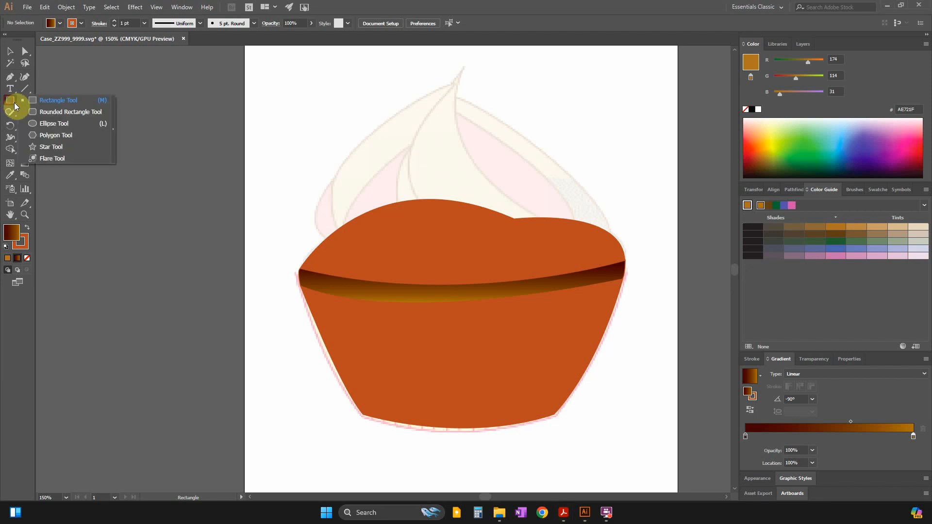
pyautogui.click(49, 125)
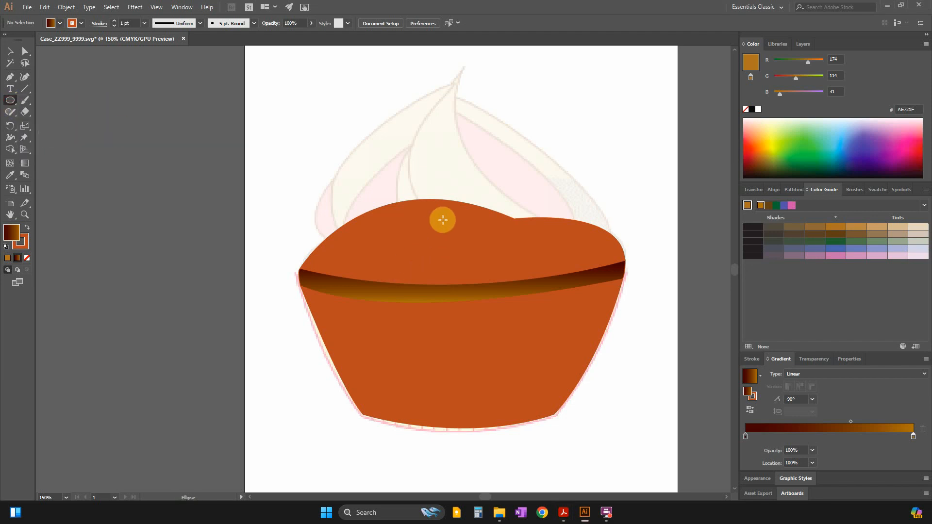
pyautogui.moveTo(443, 220)
pyautogui.mouseDown()
pyautogui.moveTo(456, 219)
pyautogui.moveTo(441, 231)
pyautogui.moveTo(451, 216)
pyautogui.mouseUp()
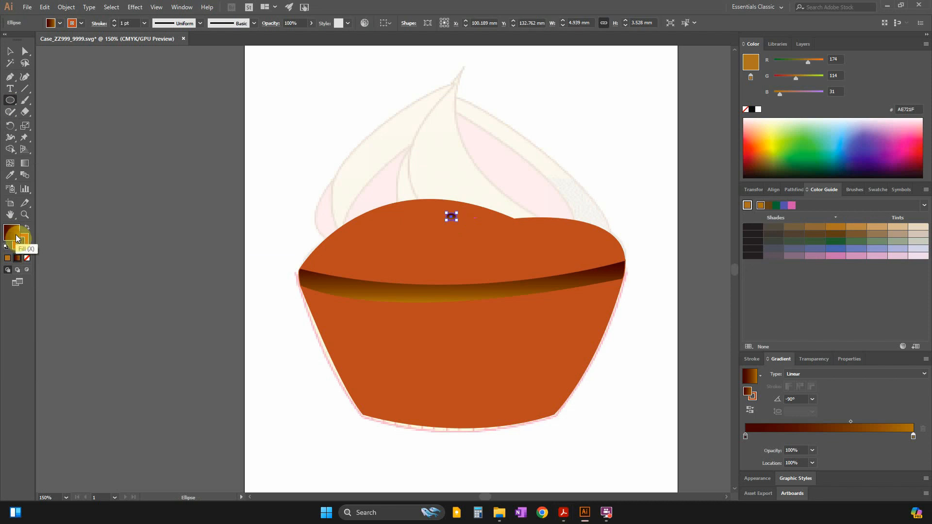
pyautogui.click(6, 260)
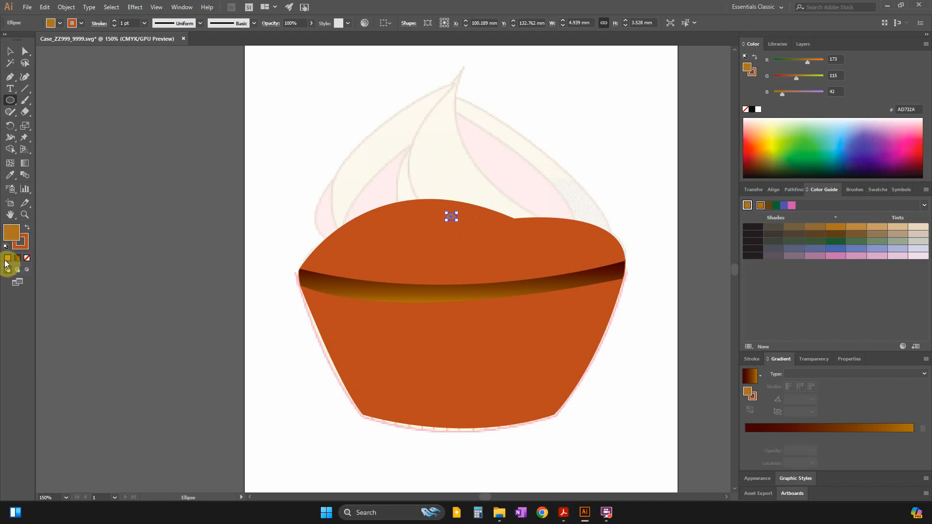
pyautogui.click(10, 51)
pyautogui.click(154, 161)
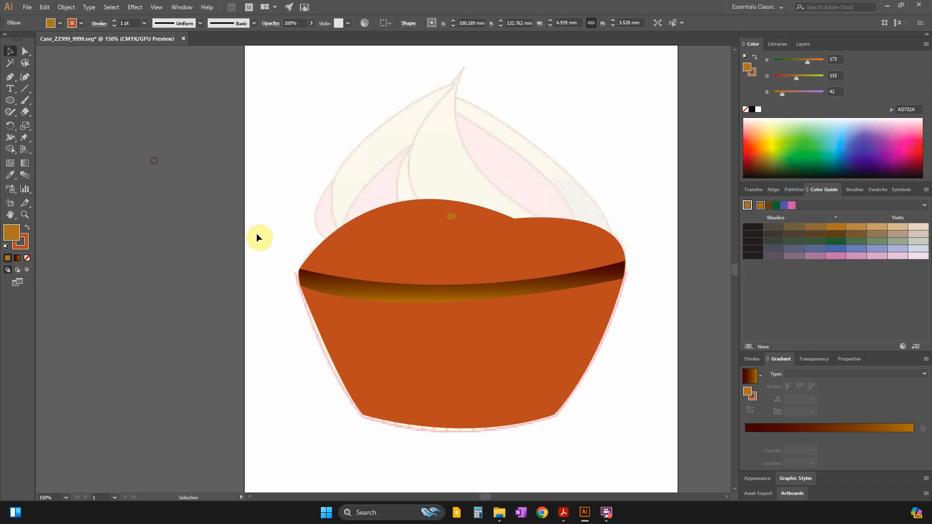
# Recolour the small ellipse's fill to darker brown 93540F.
pyautogui.click(453, 217)
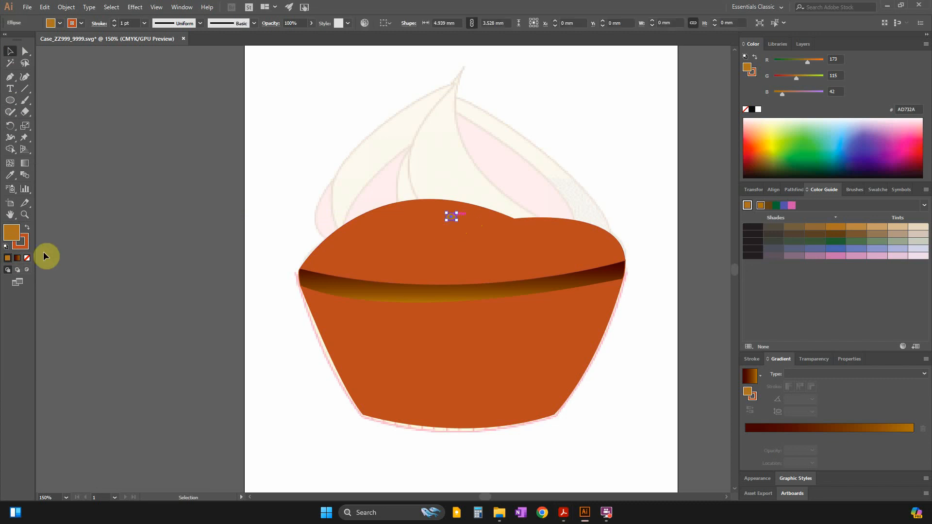
pyautogui.doubleClick(10, 232)
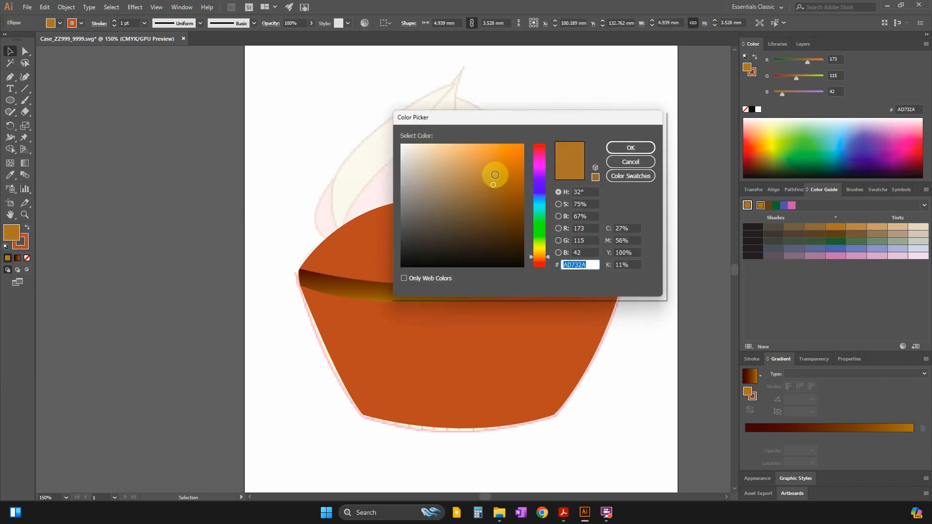
pyautogui.click(508, 202)
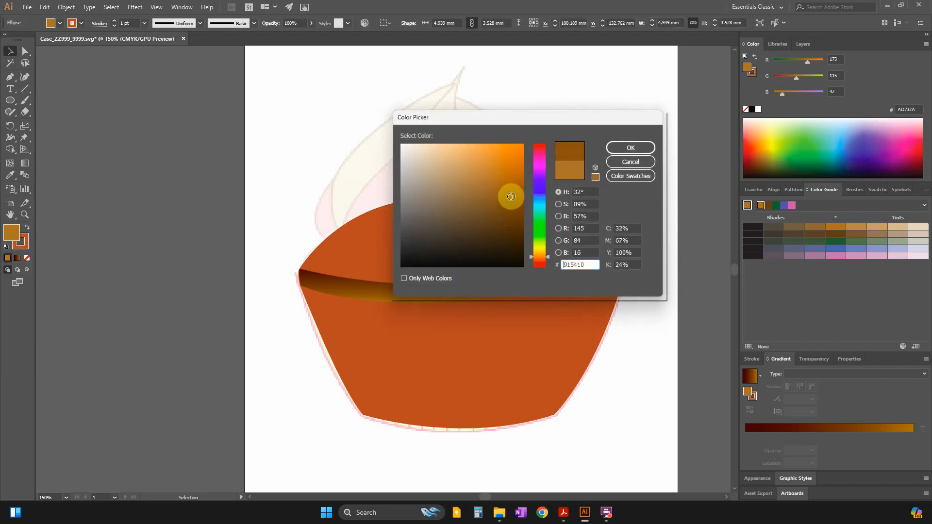
pyautogui.click(513, 195)
pyautogui.click(614, 148)
pyautogui.click(234, 302)
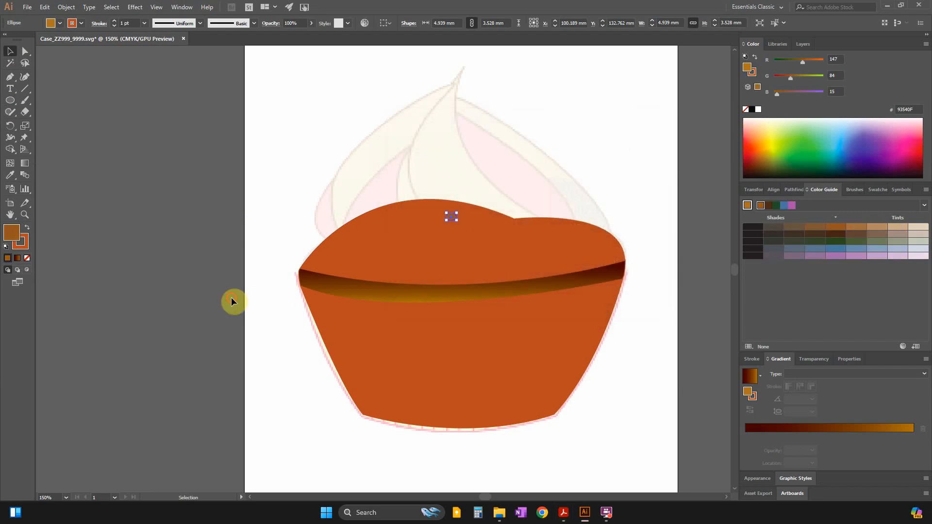
# Paste copies of the brown ellipse across the cake's dome as speckles, varying their angles and enlarging one to about 6.3 mm wide.
pyautogui.click(450, 217)
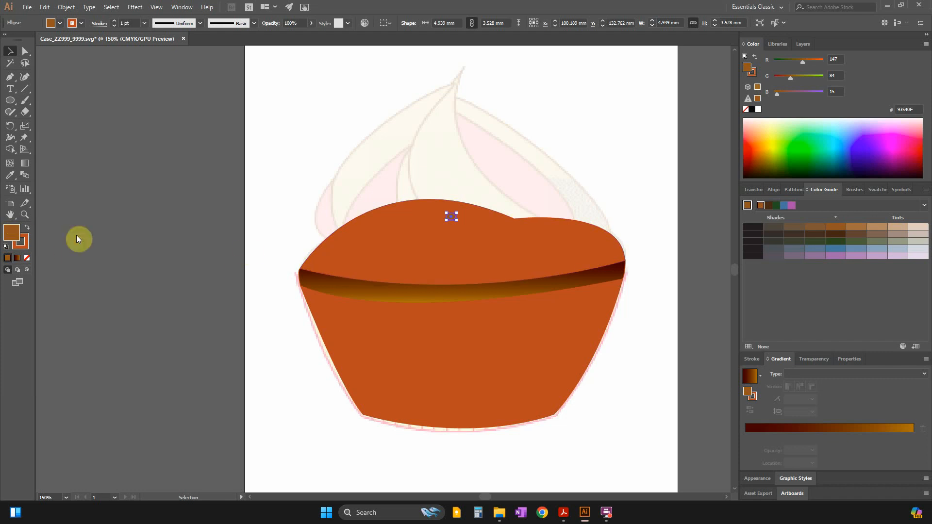
pyautogui.press('ctrl')
pyautogui.hotkey('ctrl', 'v')
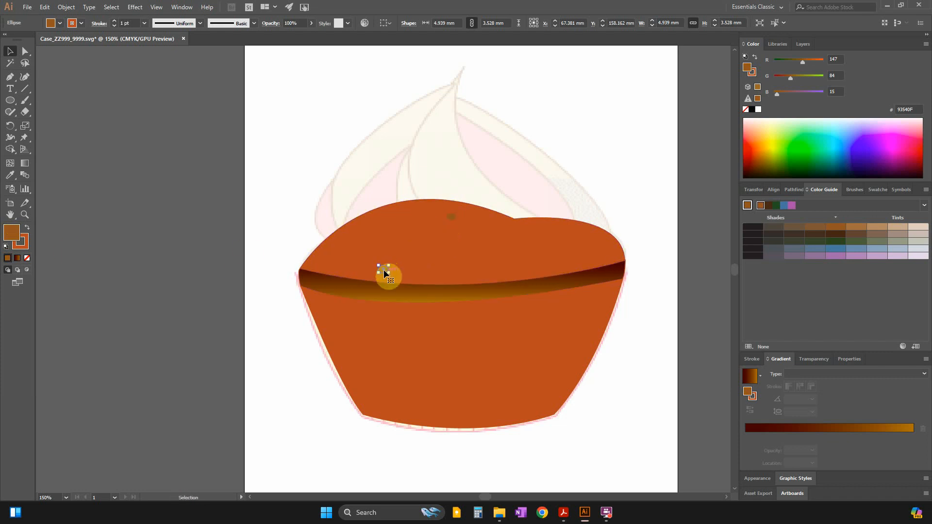
pyautogui.moveTo(384, 270); pyautogui.dragTo(481, 270)
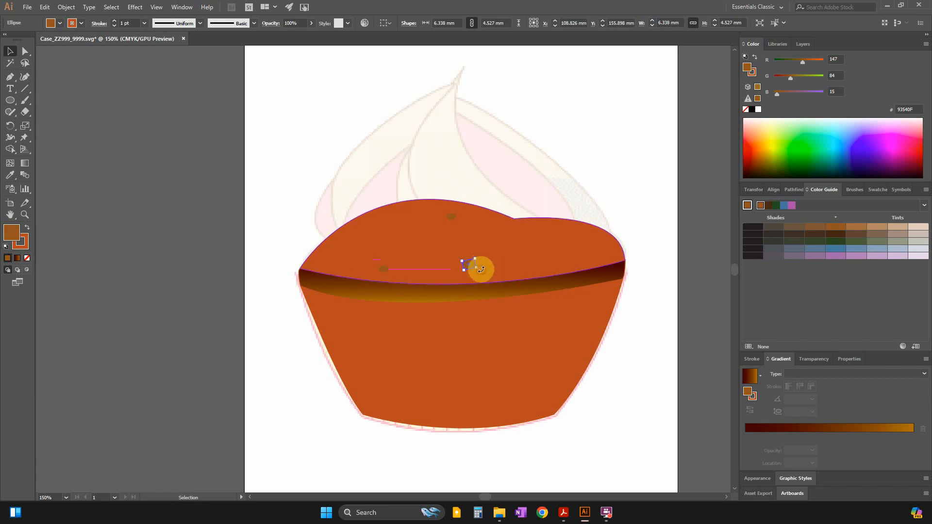
pyautogui.hotkey('ctrl', 'v')
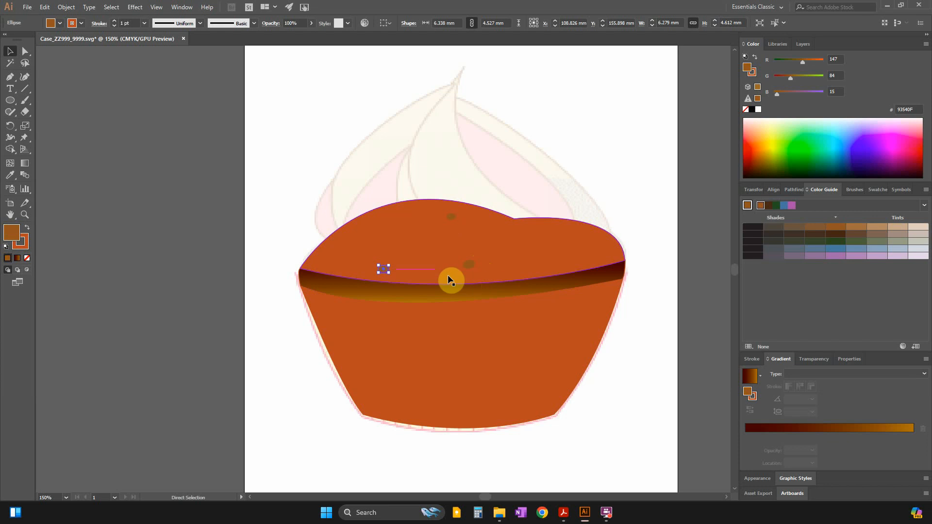
pyautogui.moveTo(384, 269); pyautogui.dragTo(625, 346)
pyautogui.click(126, 266)
# Recolour the cake's dome to golden brown B26928 and deselect it.
pyautogui.hotkey('ctrl', '+')
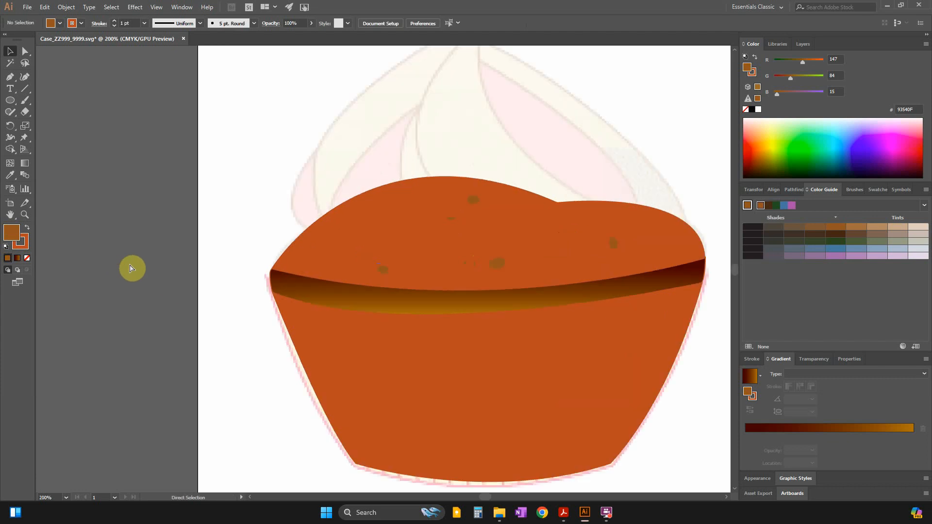
pyautogui.click(380, 223)
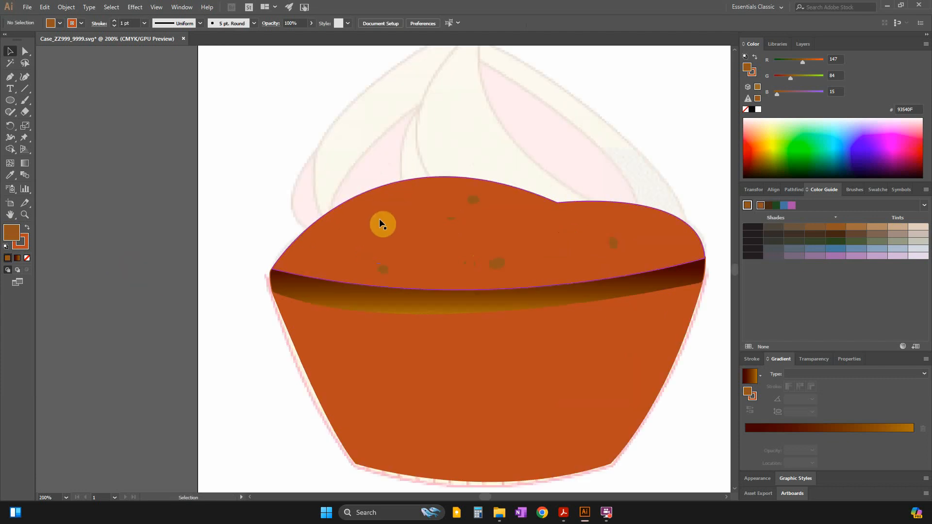
pyautogui.doubleClick(14, 234)
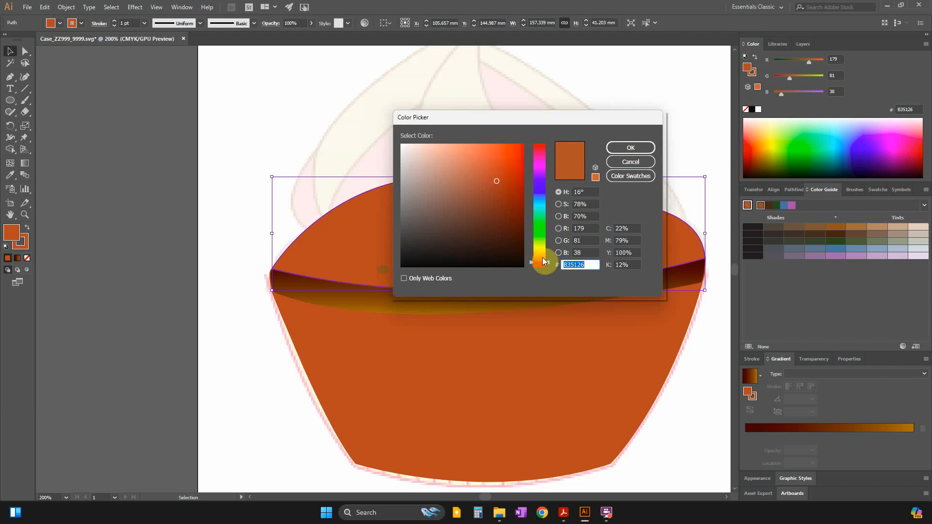
pyautogui.click(543, 257)
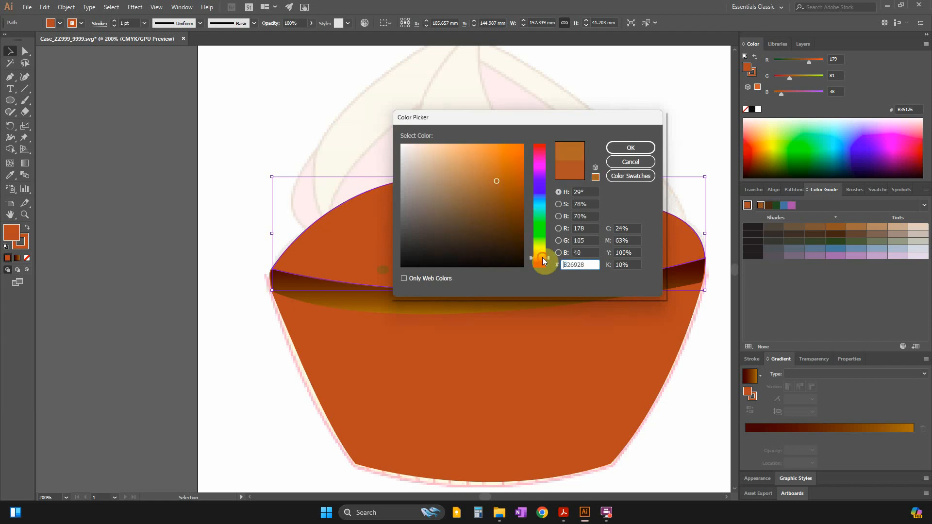
pyautogui.click(639, 149)
pyautogui.click(275, 371)
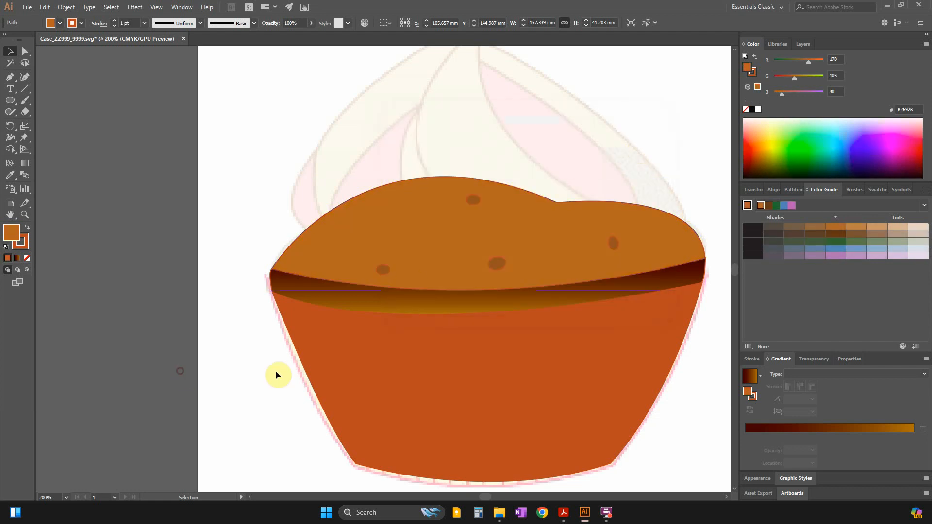
# Match the lower cake body's fill to the dome by sampling its golden brown with the Eyedropper.
pyautogui.click(399, 373)
pyautogui.click(342, 249)
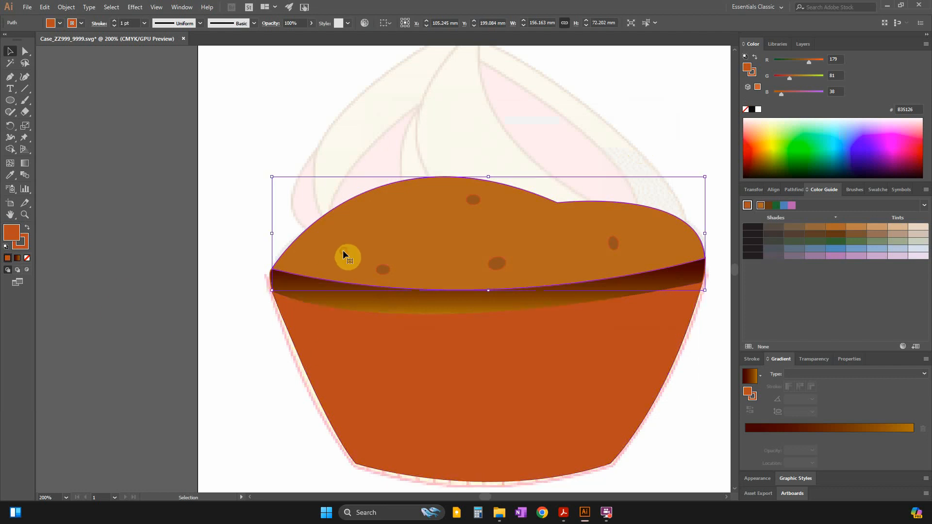
pyautogui.click(320, 348)
pyautogui.click(10, 176)
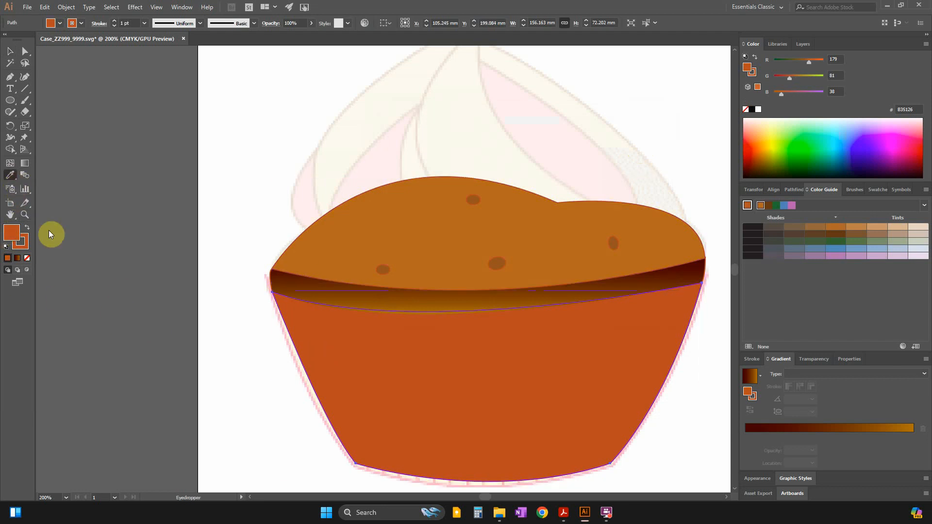
pyautogui.click(305, 243)
pyautogui.click(10, 51)
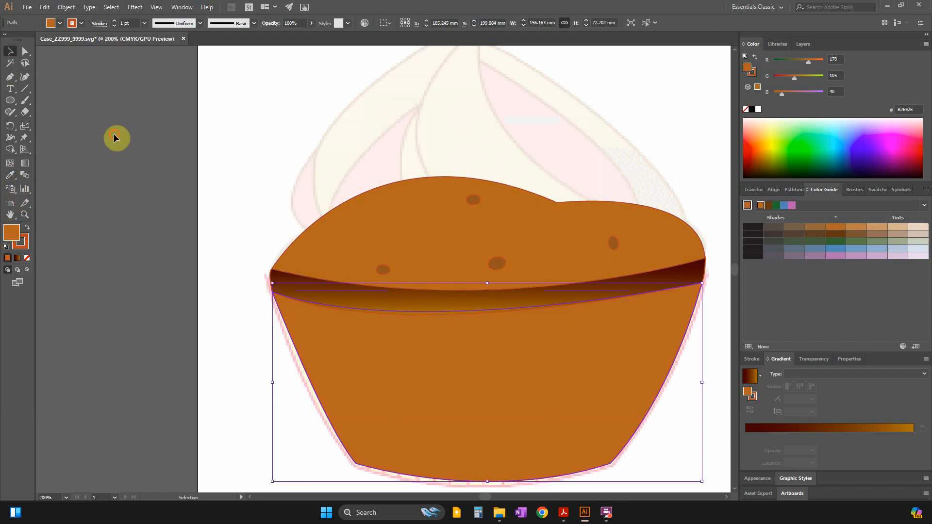
# Remove the stroke from all four elliptical speckles on the cake's dome and deselect them.
pyautogui.click(241, 226)
pyautogui.click(415, 360)
pyautogui.click(388, 274)
pyautogui.keyDown('shift'); pyautogui.click(497, 263); pyautogui.keyUp('shift')
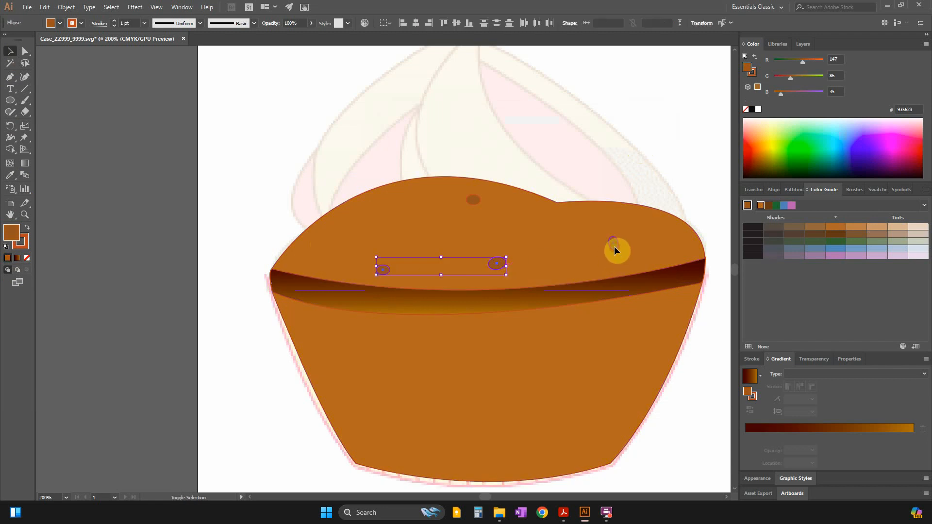
pyautogui.keyDown('shift'); pyautogui.click(614, 243); pyautogui.keyUp('shift')
pyautogui.keyDown('shift'); pyautogui.click(474, 202); pyautogui.keyUp('shift')
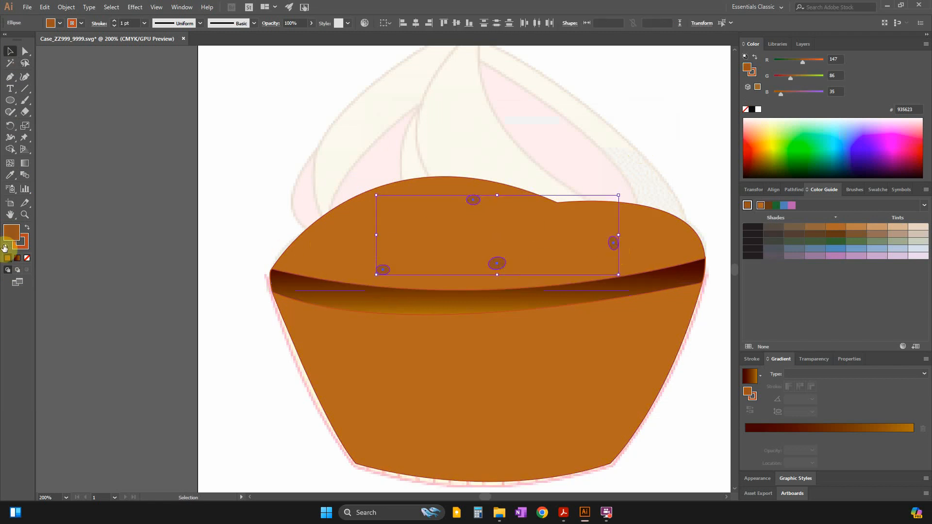
pyautogui.click(20, 249)
pyautogui.click(27, 258)
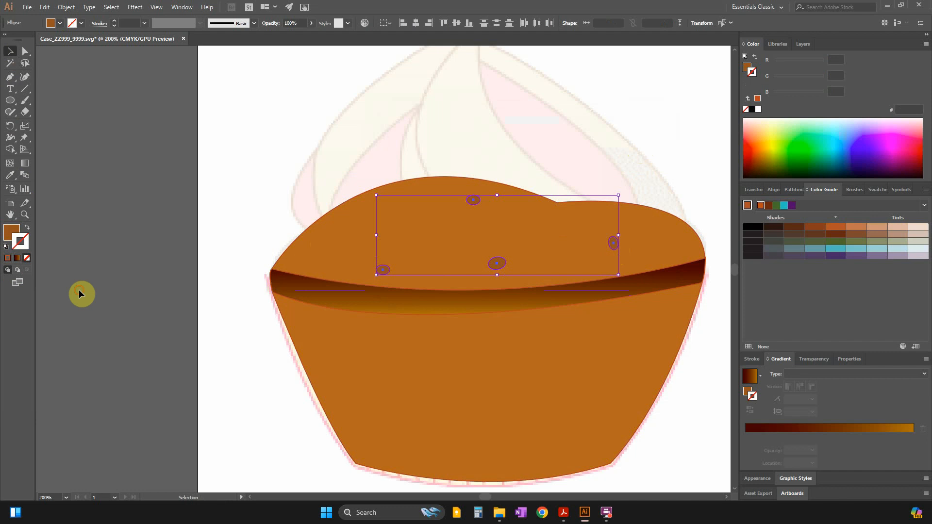
pyautogui.click(79, 289)
# Draw a small strokeless brown triangular speckle with the Pen tool on the dome's upper left slope and deselect it.
pyautogui.click(9, 76)
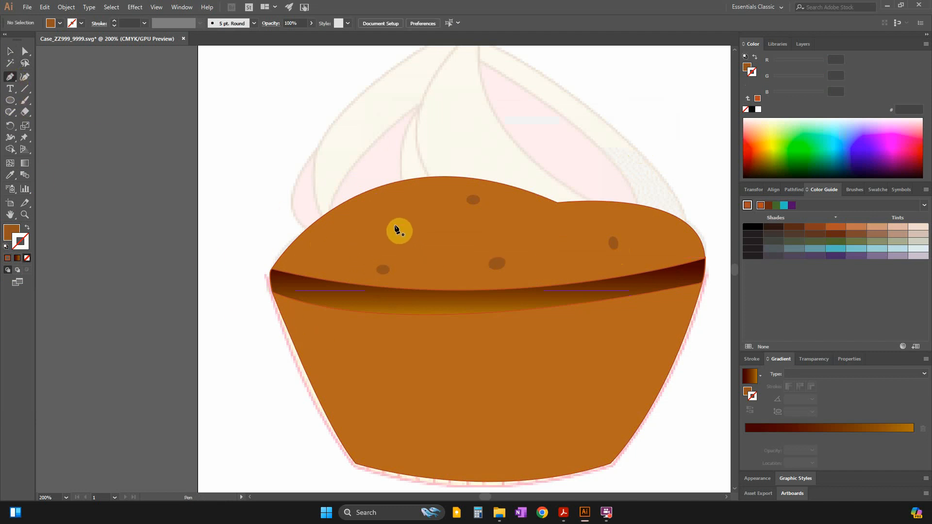
pyautogui.click(387, 212)
pyautogui.moveTo(387, 212); pyautogui.dragTo(394, 210)
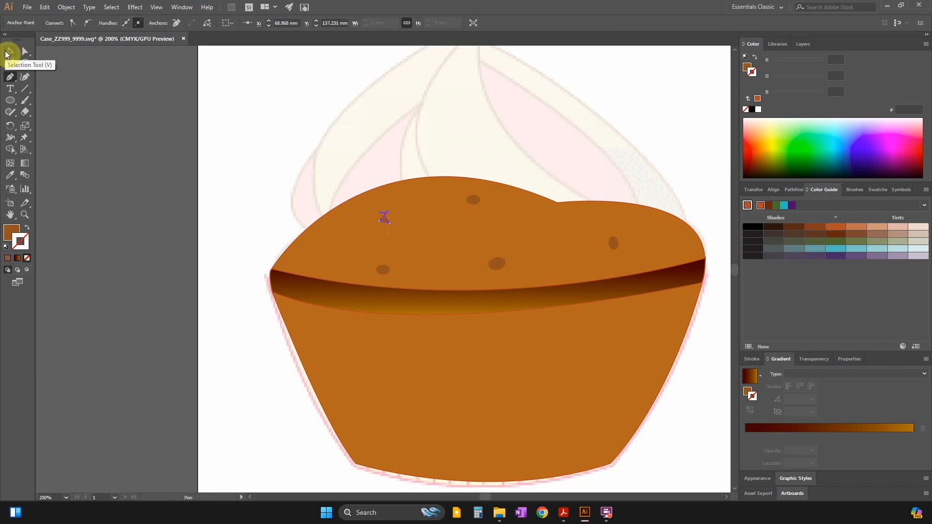
pyautogui.click(6, 52)
pyautogui.click(85, 206)
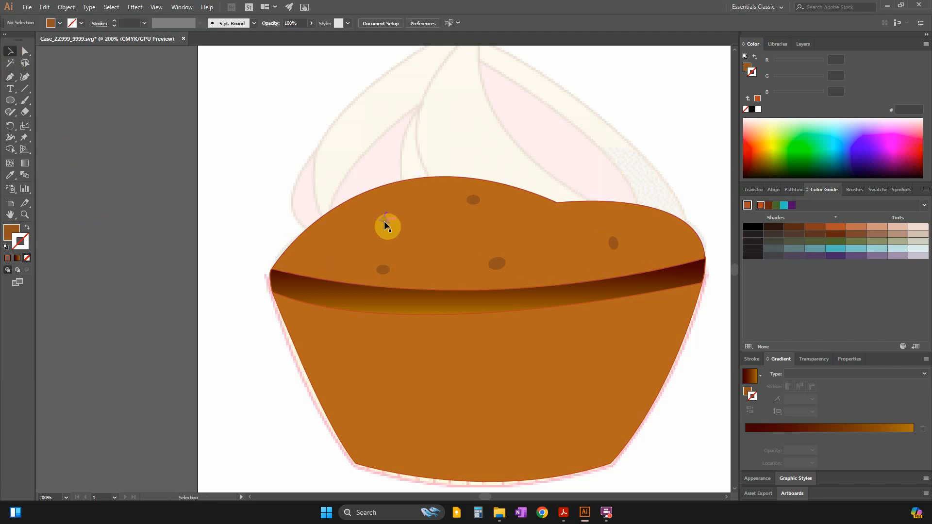
# Draw a tiny closed triangular speckle with the Pen tool near the dome's centre, above the largest ellipse.
pyautogui.click(10, 76)
pyautogui.moveTo(488, 224); pyautogui.dragTo(487, 228)
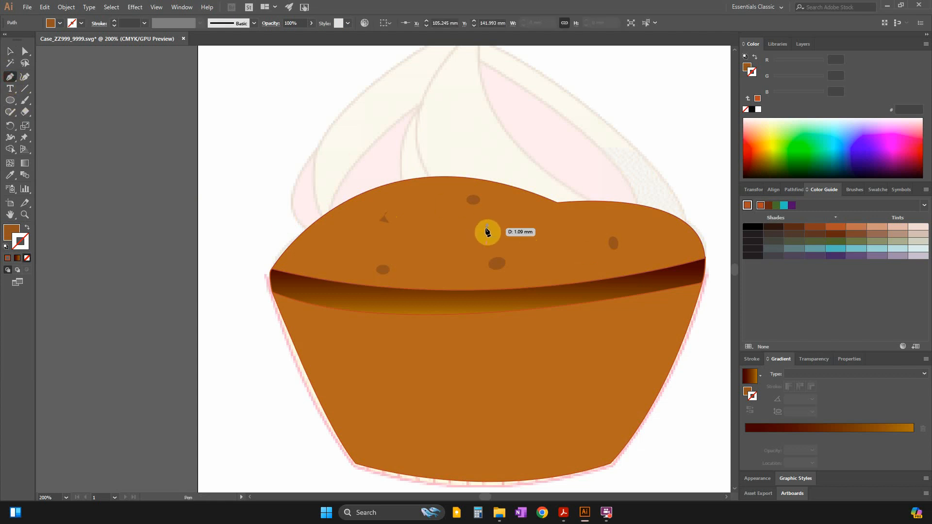
pyautogui.click(487, 229)
pyautogui.click(490, 228)
pyautogui.click(488, 225)
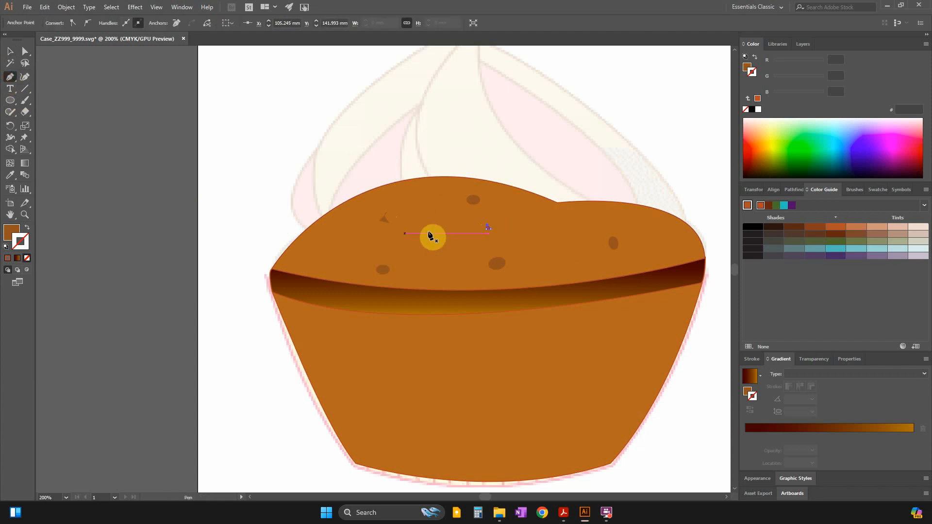
# Draw a triangular speckle about 5.1 mm wide and 3.9 mm high near the dome's left edge and deselect it.
pyautogui.click(330, 243)
pyautogui.click(319, 254)
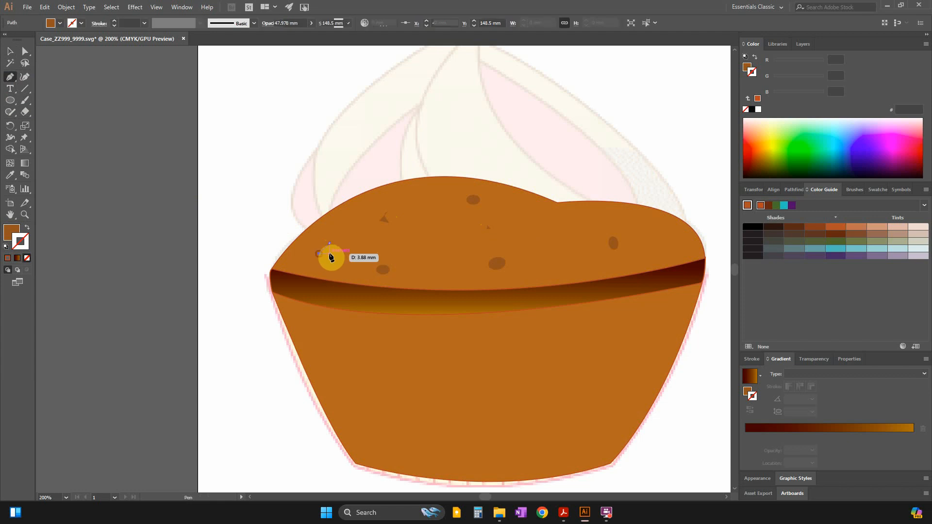
pyautogui.click(333, 253)
pyautogui.click(330, 243)
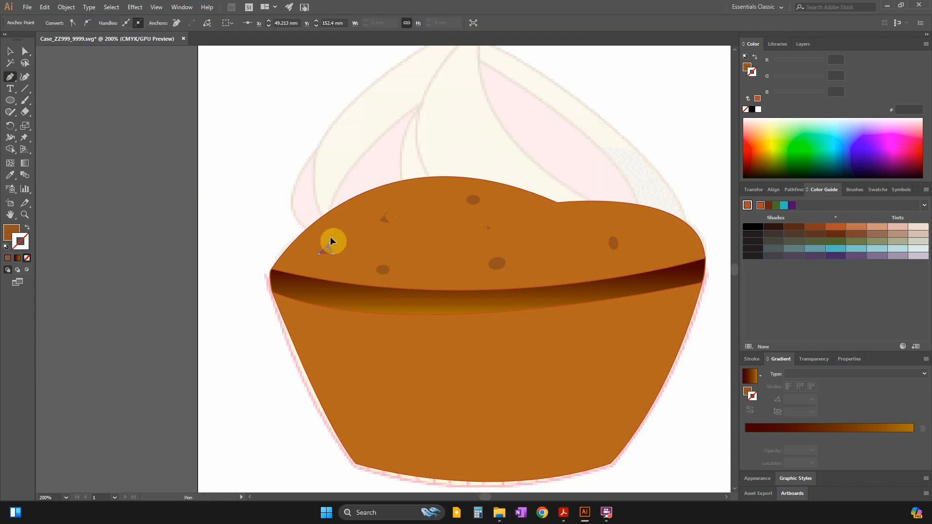
pyautogui.click(10, 50)
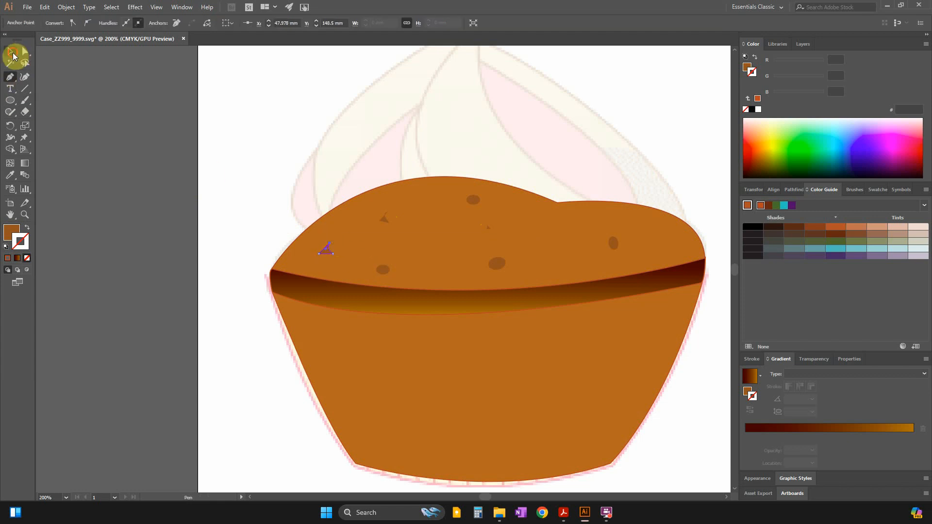
pyautogui.click(167, 222)
# Place a copy of the dome's leftmost triangular speckle on the lower cake body, directly below the original.
pyautogui.click(325, 251)
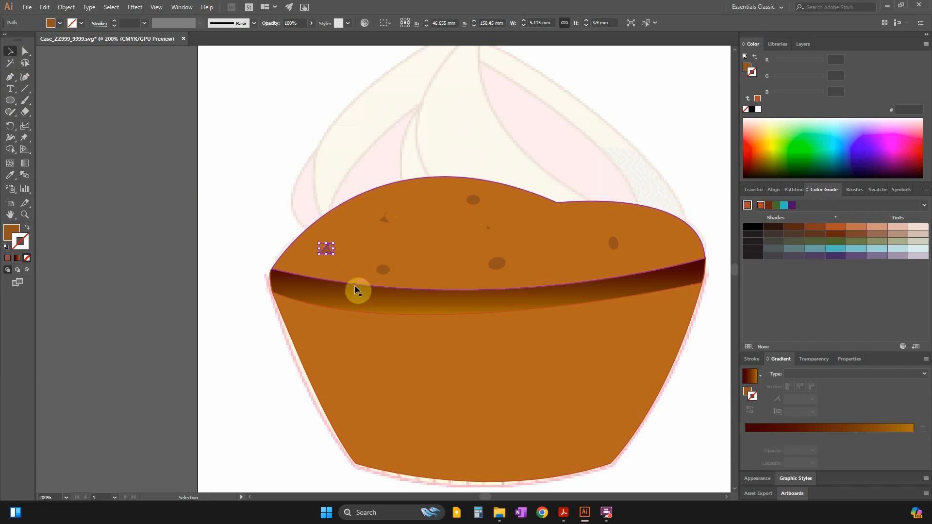
pyautogui.hotkey('ctrl', 'v')
pyautogui.moveTo(383, 270); pyautogui.dragTo(326, 338)
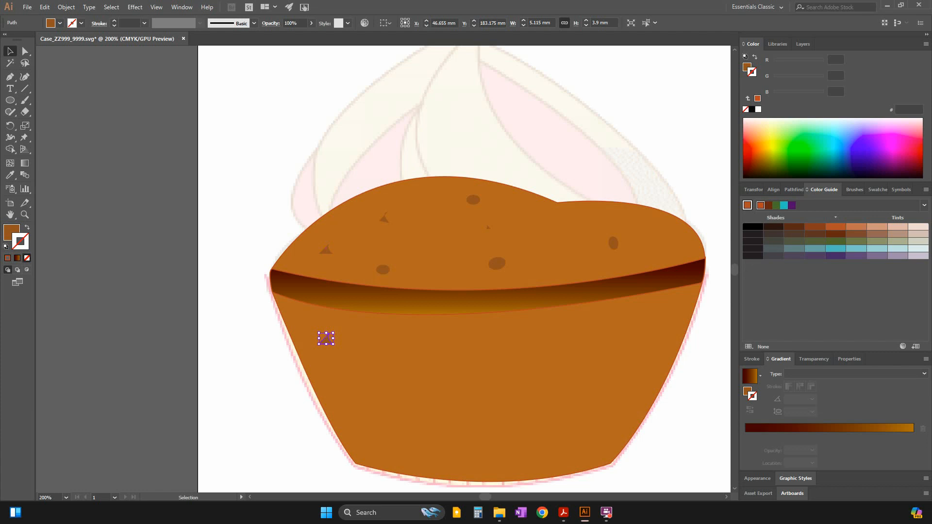
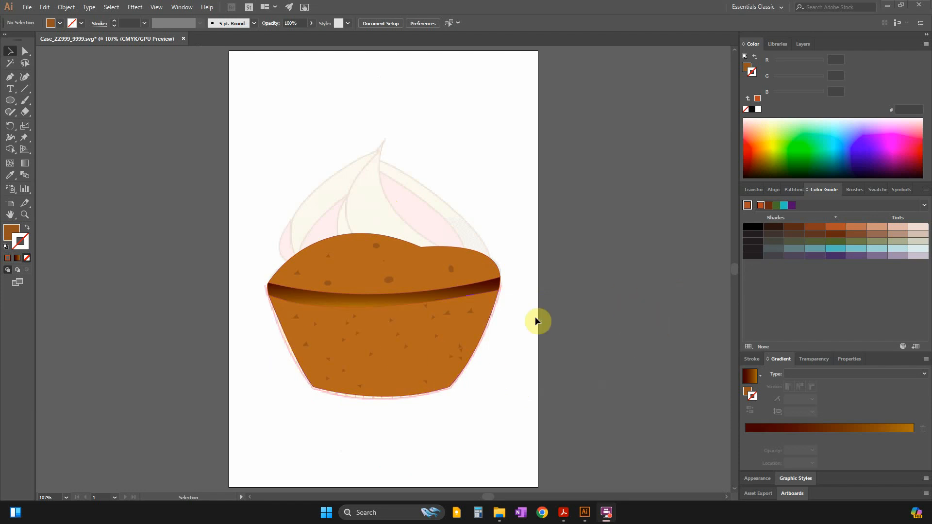
# Collapse the cake layer's contents and hide Layer 1 with the reference image.
pyautogui.click(802, 44)
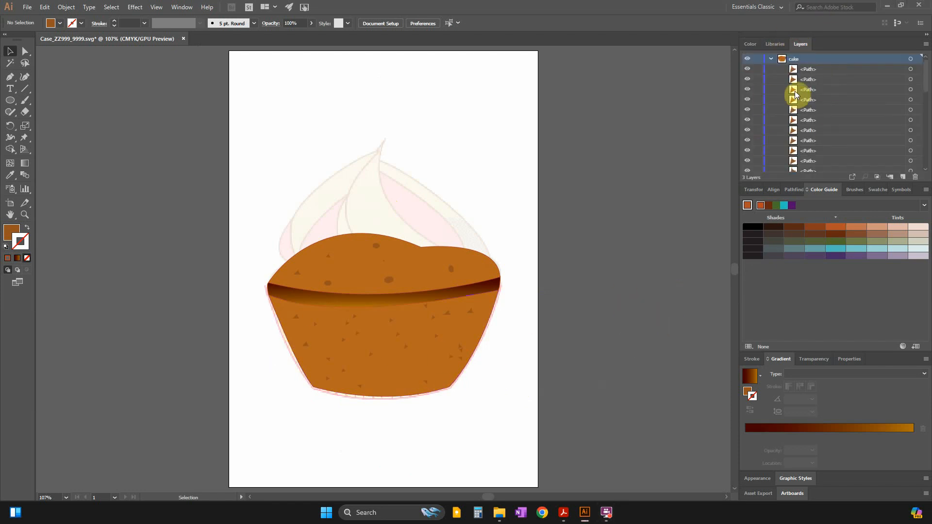
pyautogui.click(773, 59)
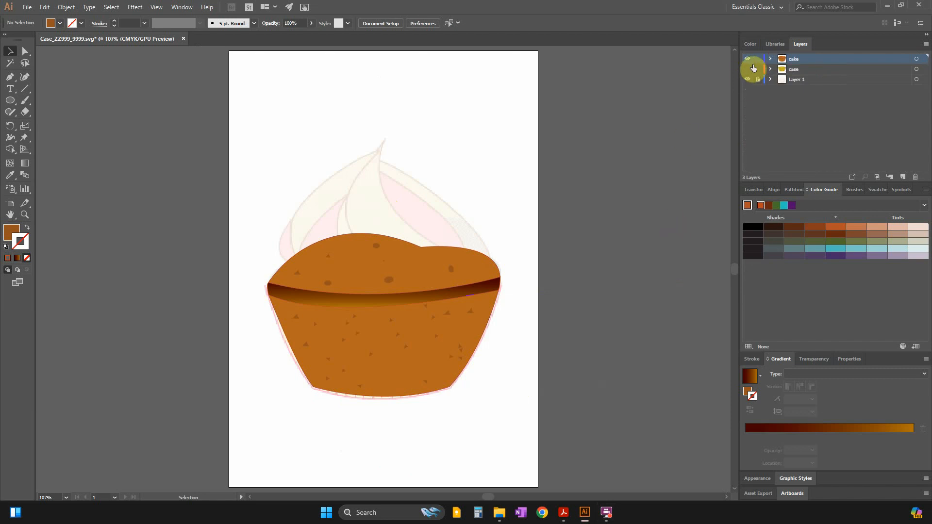
pyautogui.click(748, 80)
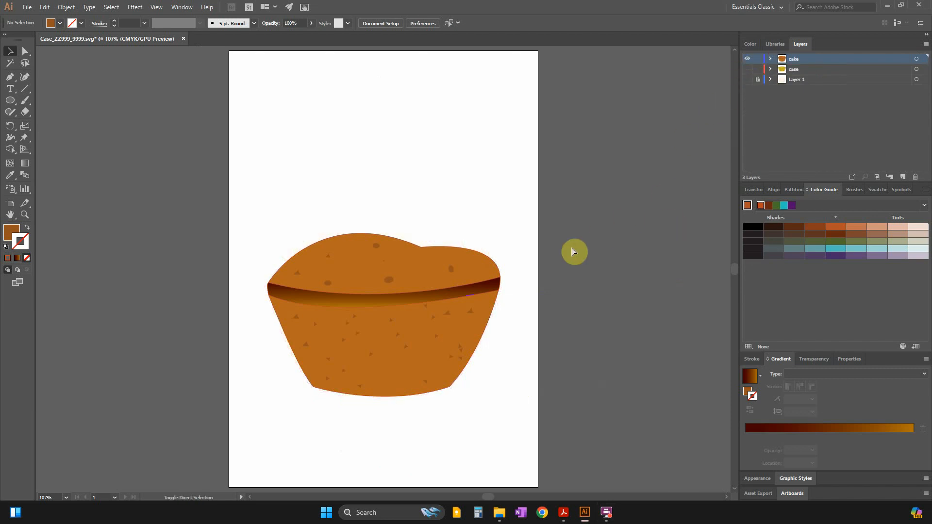
# Export the cake artwork as an SVG file named CaskeZZ999_9999 into the Examination folder.
pyautogui.click(28, 7)
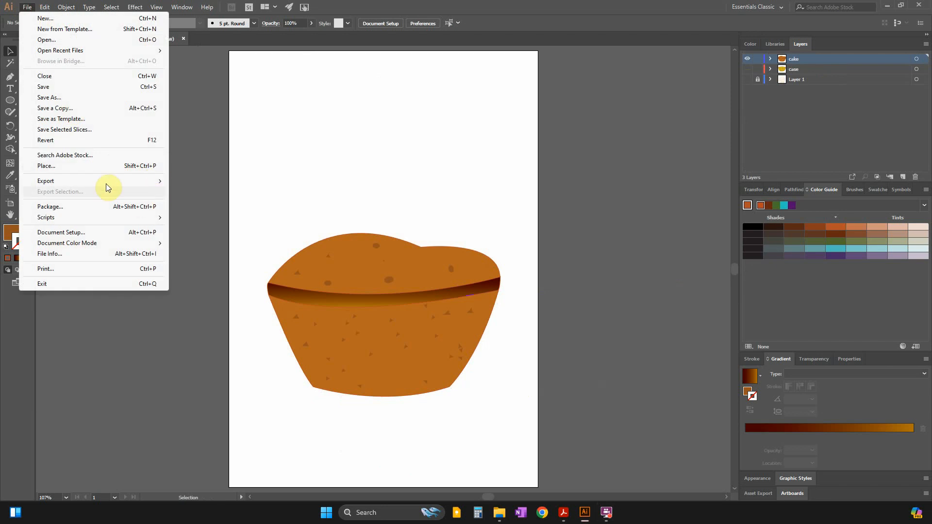
pyautogui.moveTo(106, 183)
pyautogui.click(206, 191)
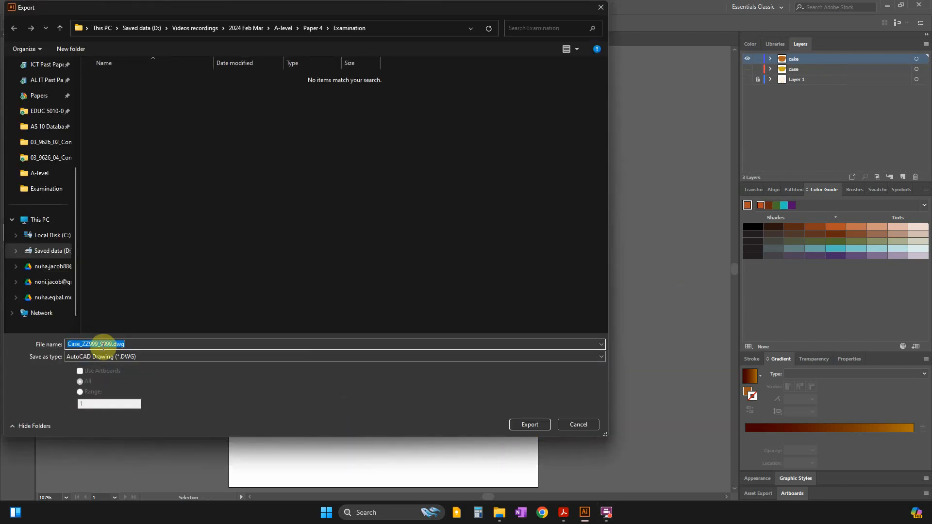
pyautogui.click(78, 344)
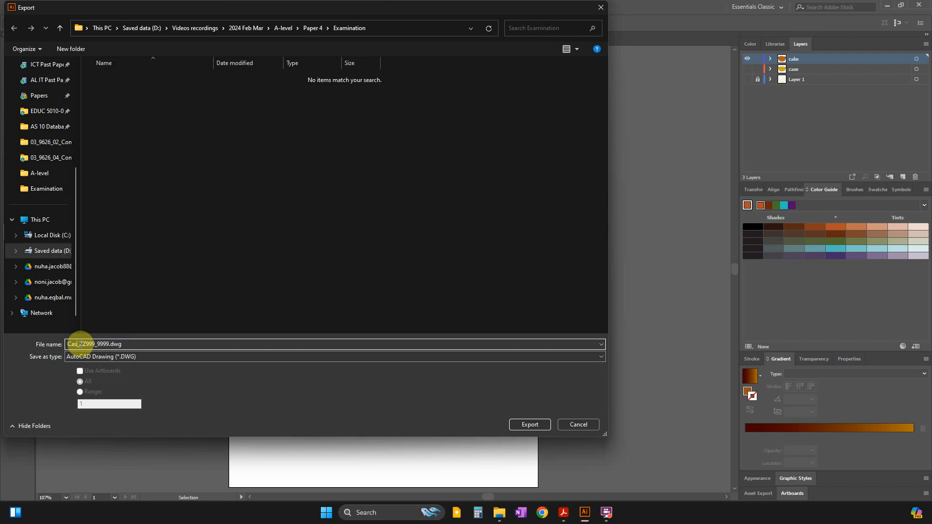
pyautogui.write('k')
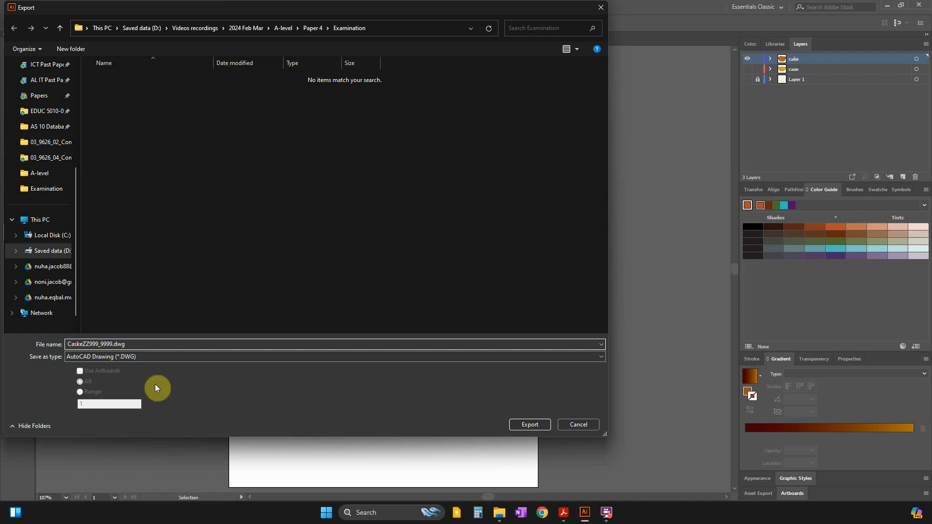
pyautogui.click(125, 358)
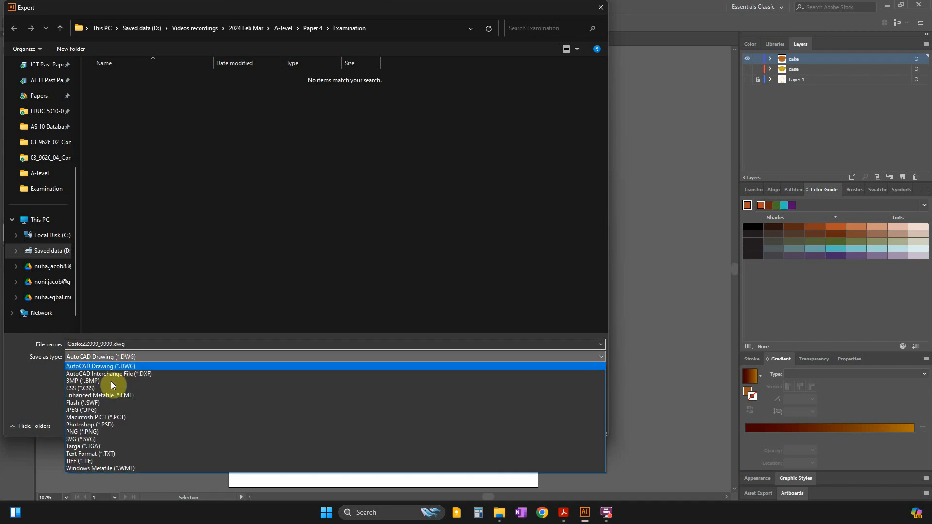
pyautogui.click(107, 440)
pyautogui.click(531, 425)
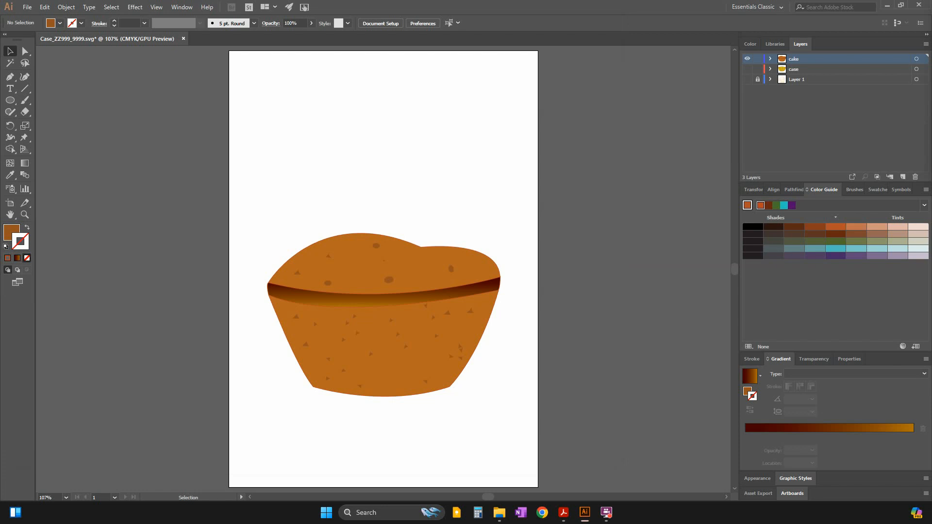
pyautogui.click(566, 229)
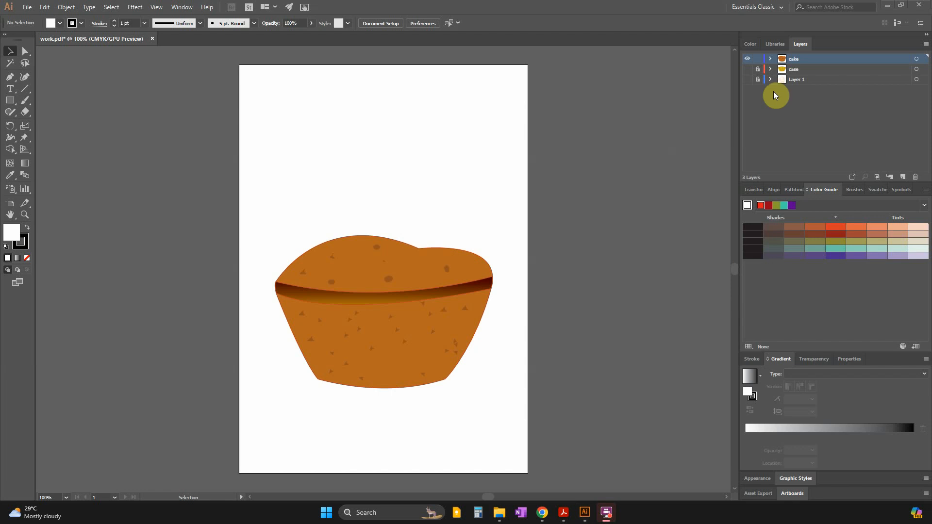
# Show the case layer and hide the cake layer, leaving Layer 1 hidden.
pyautogui.click(747, 79)
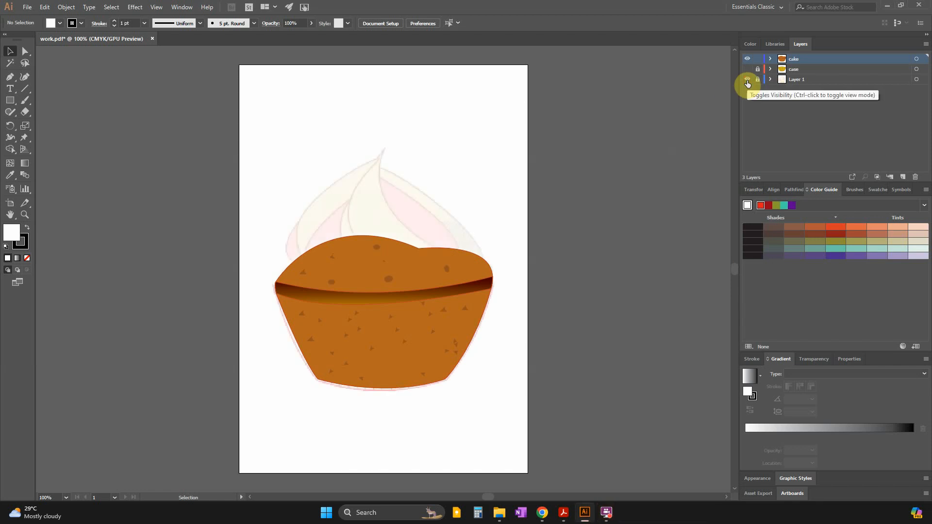
pyautogui.click(748, 80)
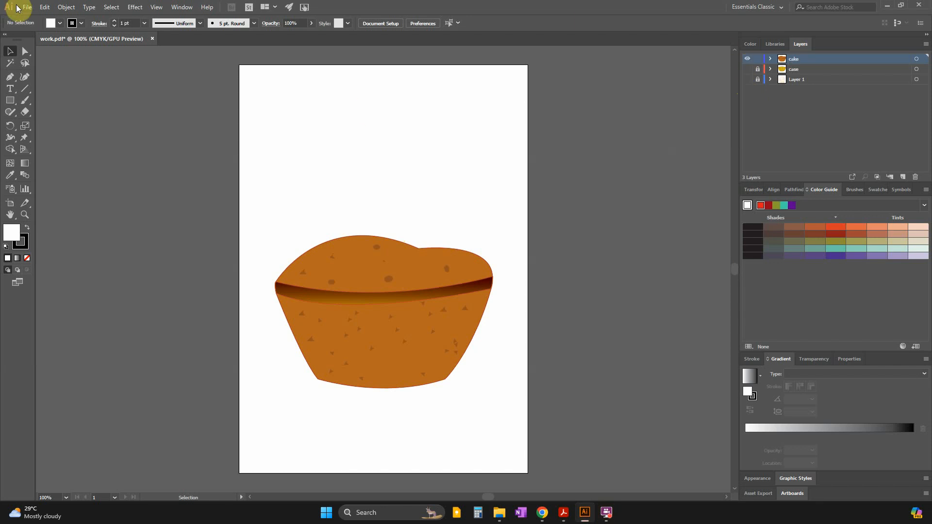
pyautogui.click(748, 69)
pyautogui.click(748, 59)
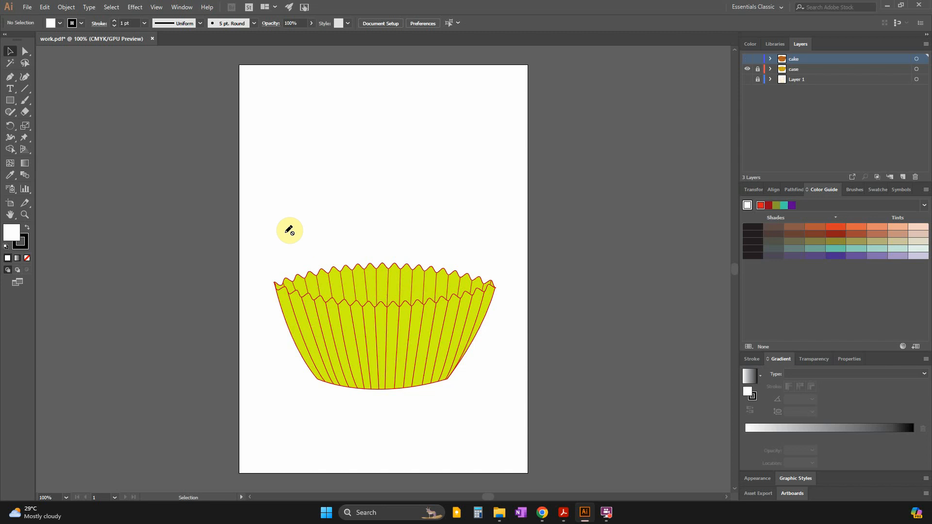
pyautogui.click(59, 47)
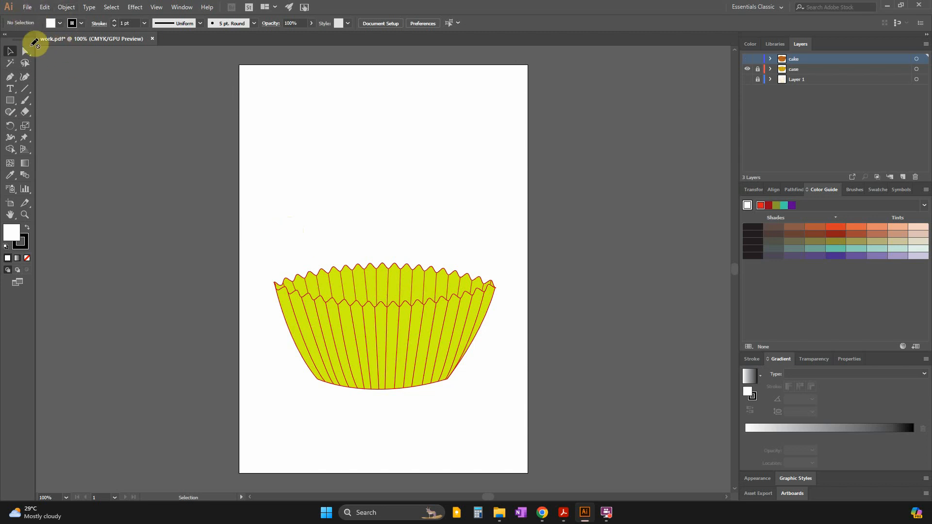
# Switch to Chrome to view the exported cake and case SVGs, and check for work.pdf in the Examination folder.
pyautogui.click(543, 514)
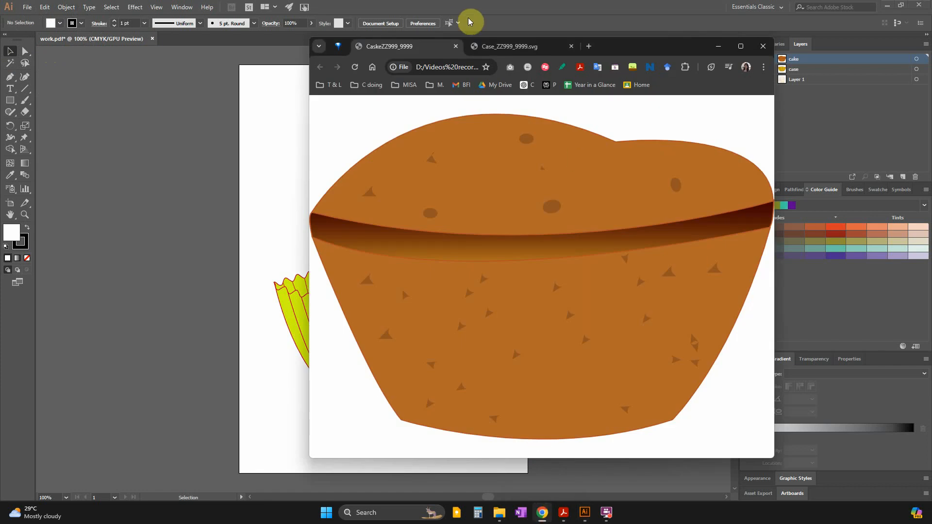
pyautogui.click(505, 46)
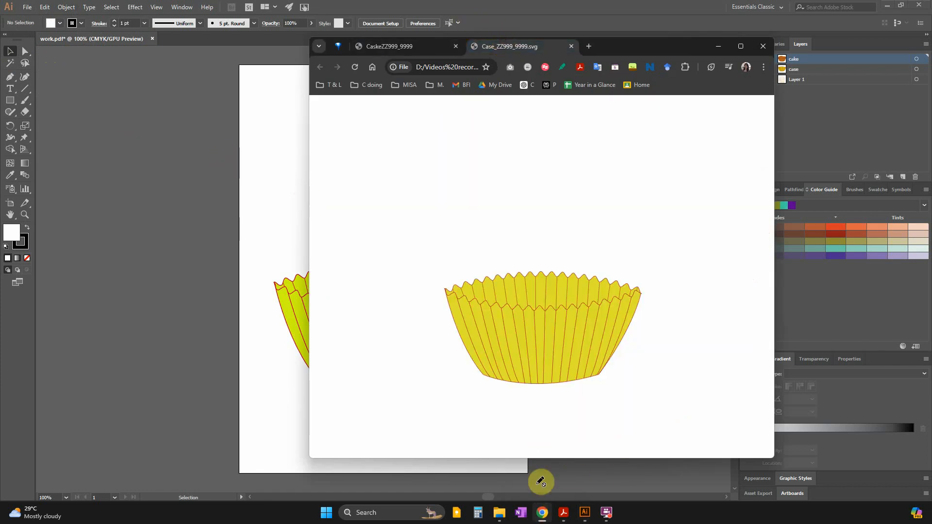
pyautogui.click(499, 512)
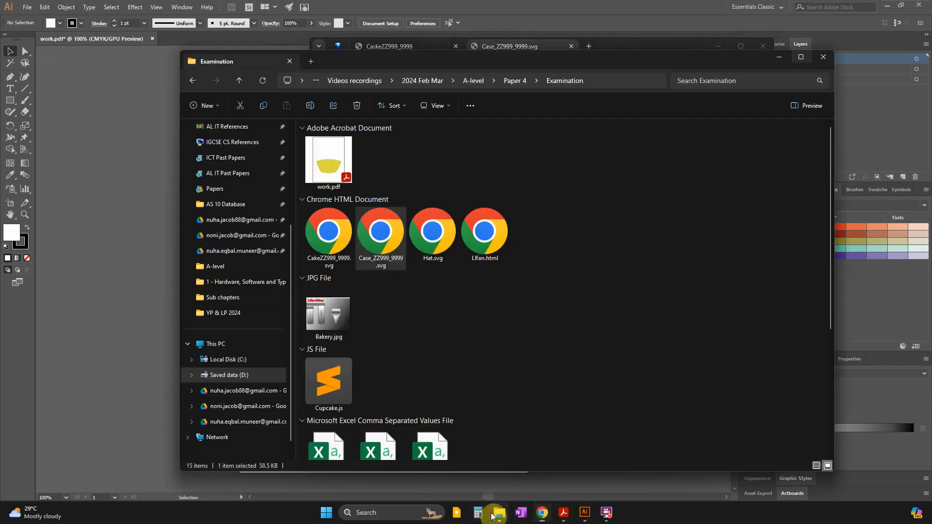
pyautogui.click(339, 159)
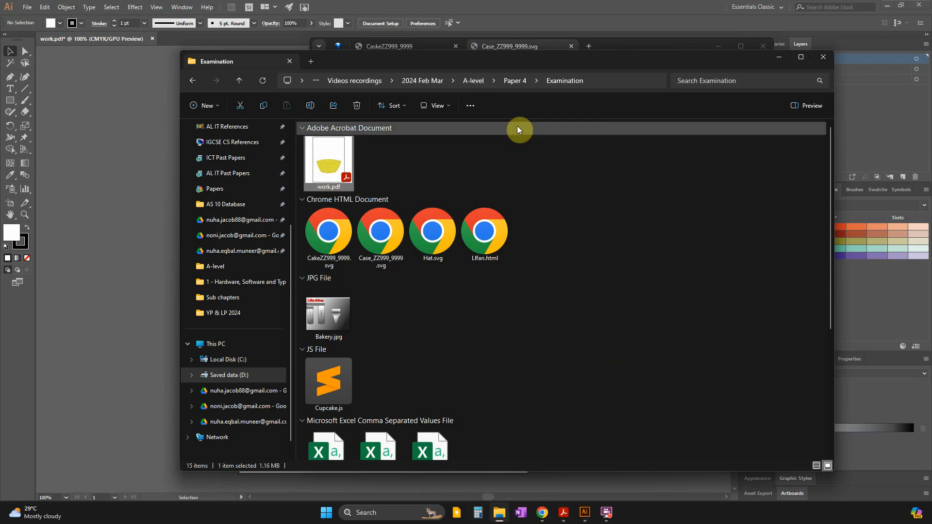
pyautogui.click(551, 8)
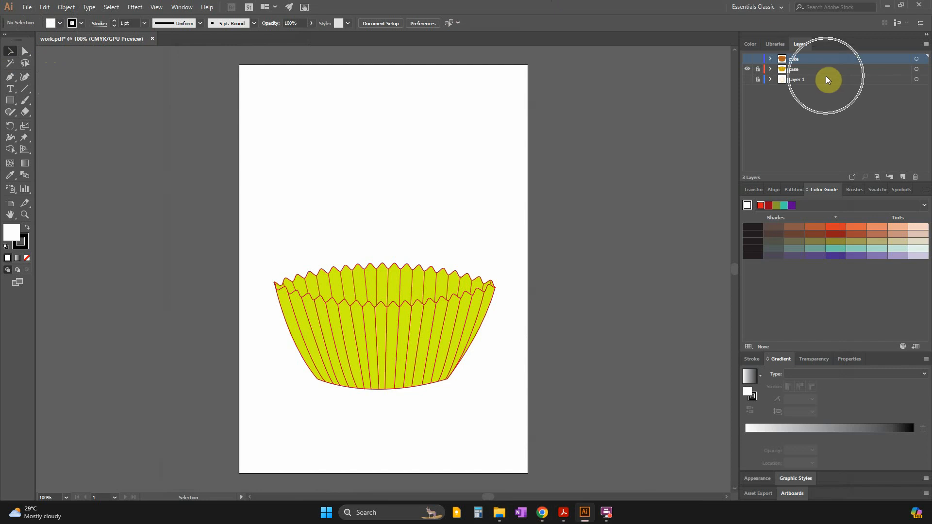
# Check the Topping example and file naming rules for Task 2 in the question paper in Acrobat.
pyautogui.click(542, 511)
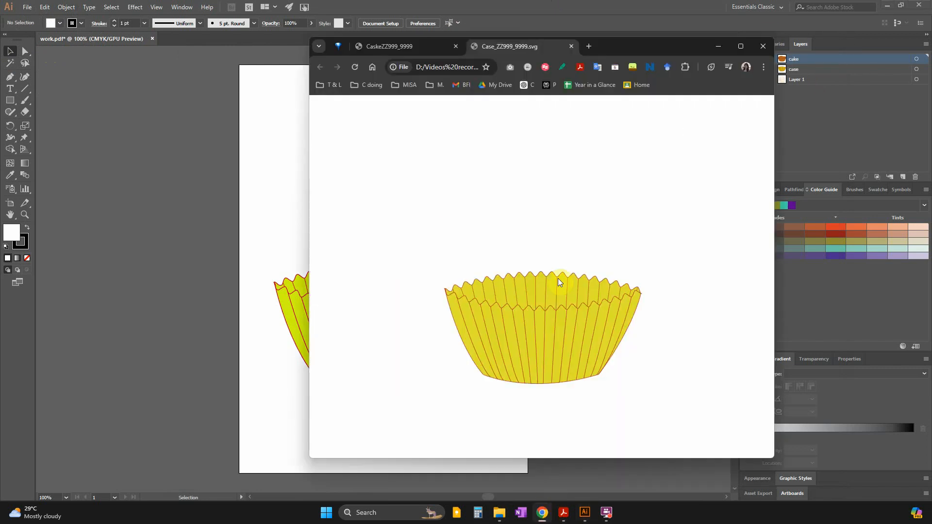
pyautogui.click(564, 511)
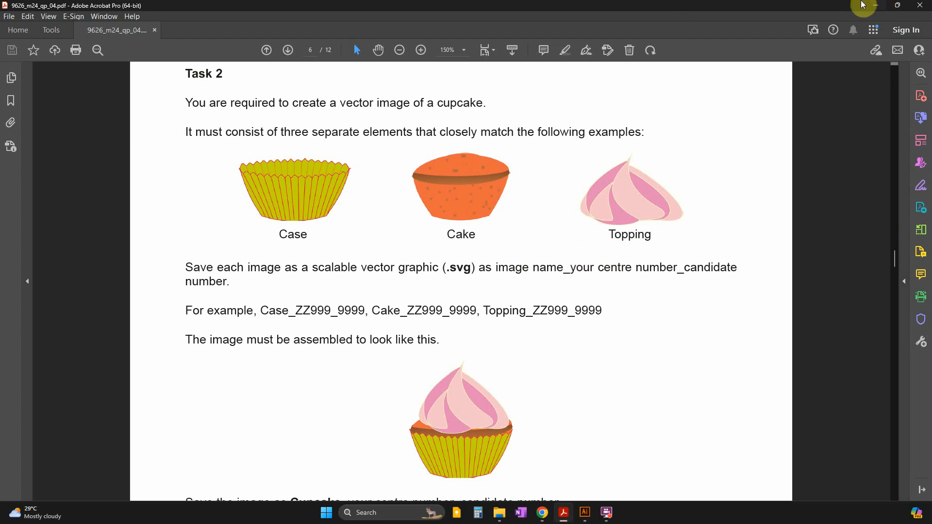
pyautogui.click(875, 5)
# Add a layer named topping above the cake layer, with Layer 1 shown and the case layer hidden.
pyautogui.click(805, 58)
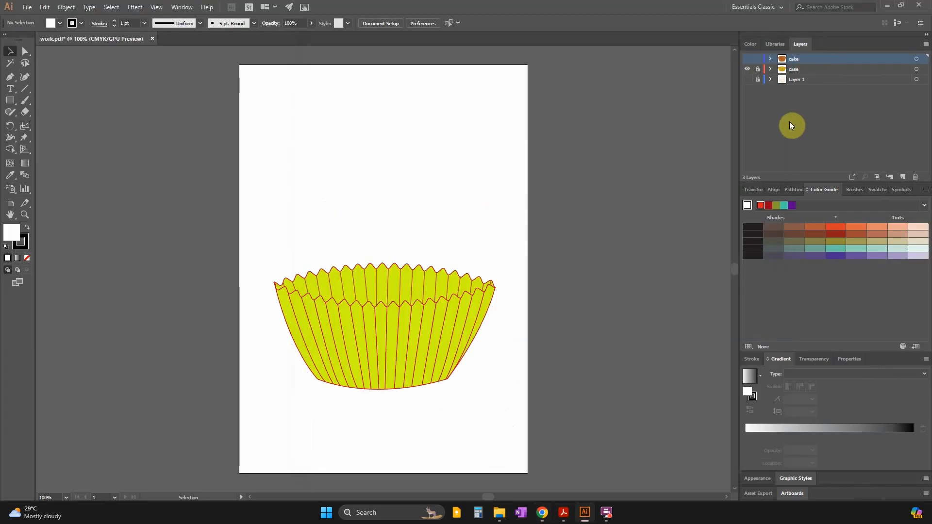
pyautogui.click(901, 179)
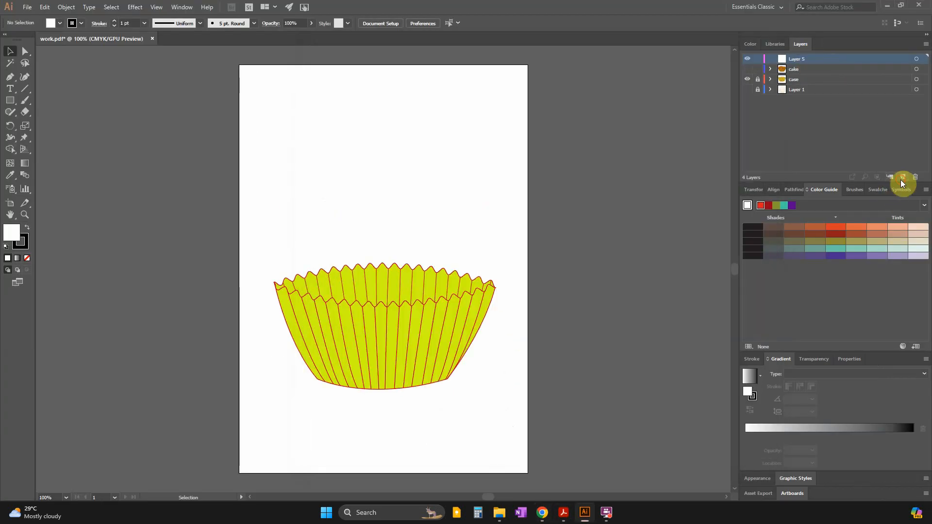
pyautogui.click(748, 89)
pyautogui.click(749, 79)
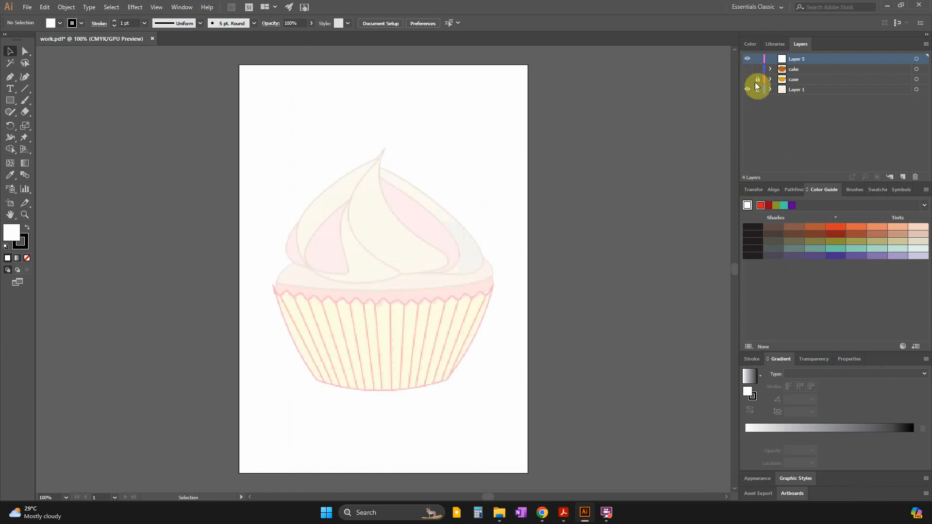
pyautogui.doubleClick(799, 60)
pyautogui.write('topping')
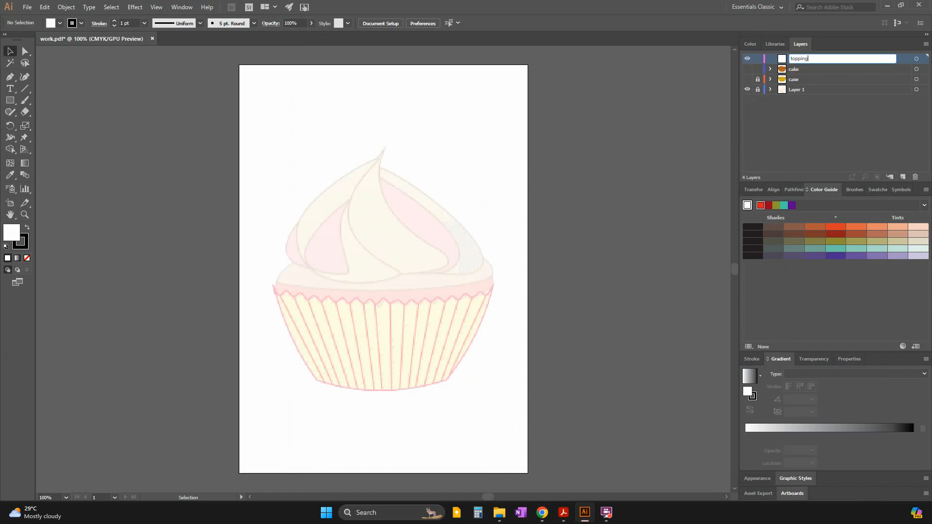
pyautogui.press('Return')
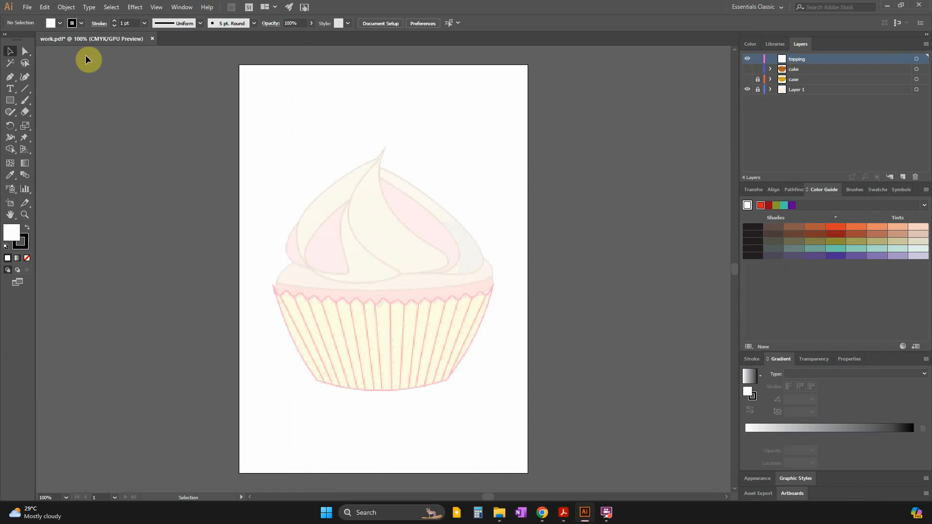
# Trace the left edge of the topping's central swirl with the Pen tool, from near the tip to its lower point.
pyautogui.click(10, 77)
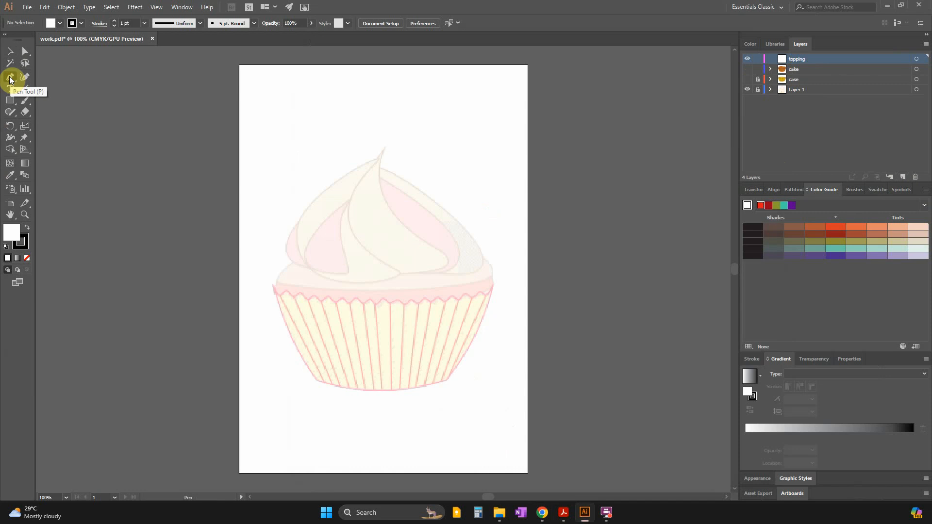
pyautogui.hotkey('ctrl', '+')
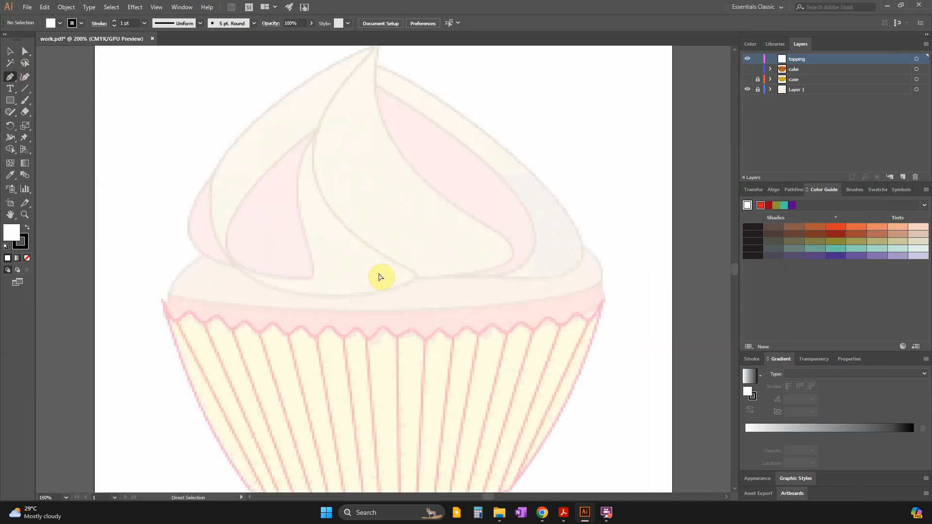
pyautogui.scroll(2, 384, 277)
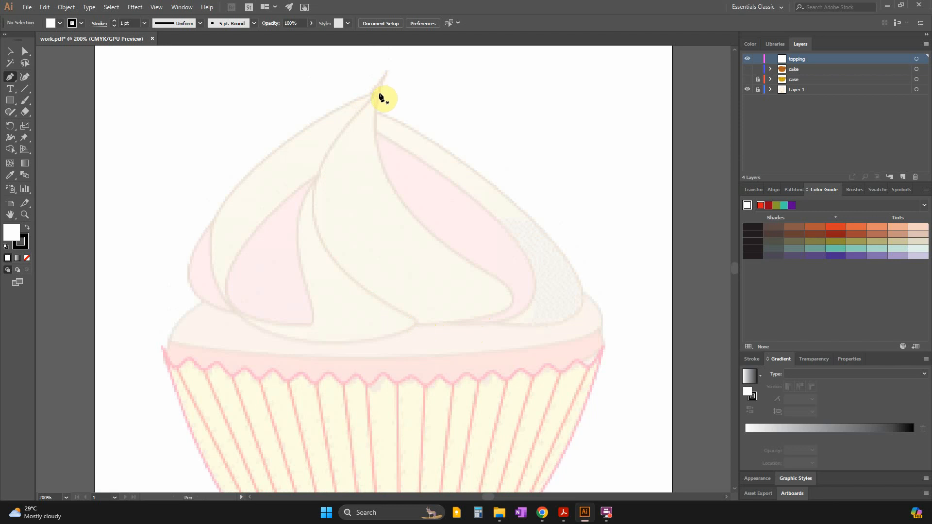
pyautogui.click(379, 93)
pyautogui.moveTo(326, 246); pyautogui.dragTo(372, 332)
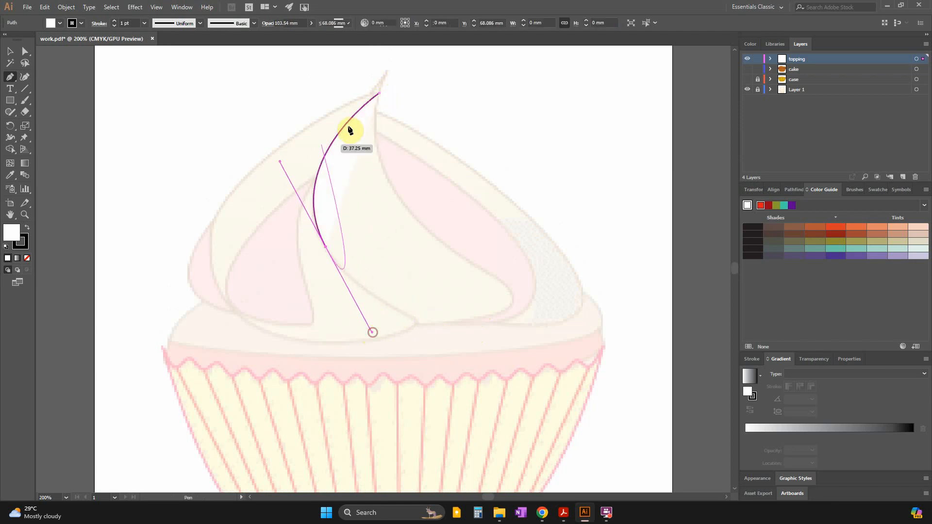
pyautogui.click(326, 247)
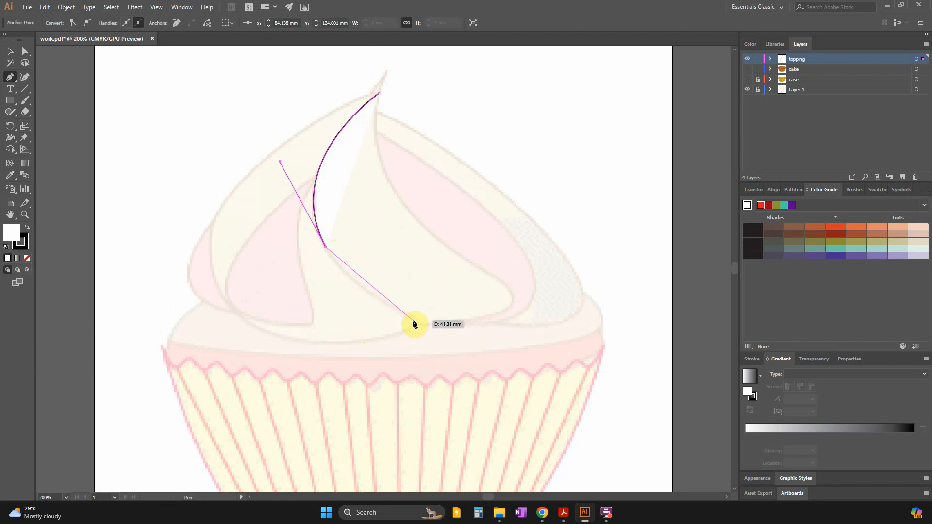
pyautogui.moveTo(410, 317); pyautogui.dragTo(474, 355)
pyautogui.click(410, 319)
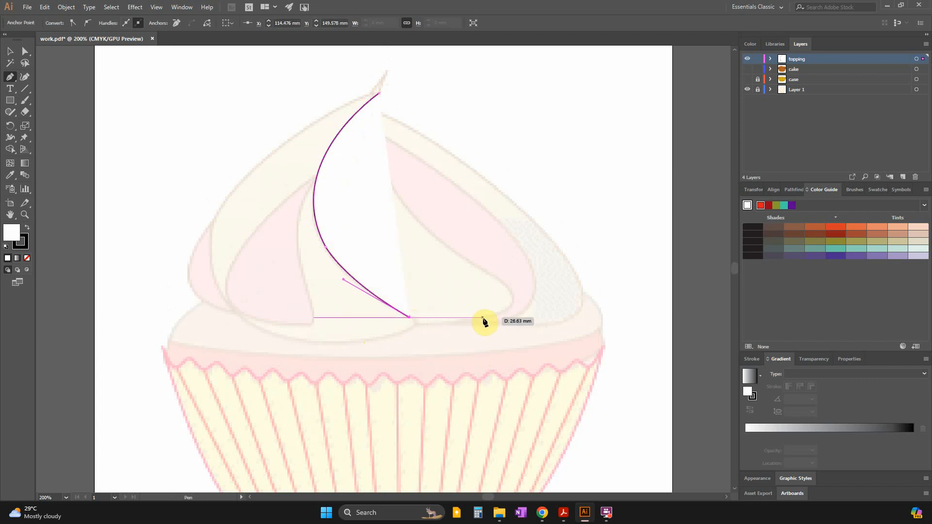
pyautogui.moveTo(484, 318); pyautogui.dragTo(564, 309)
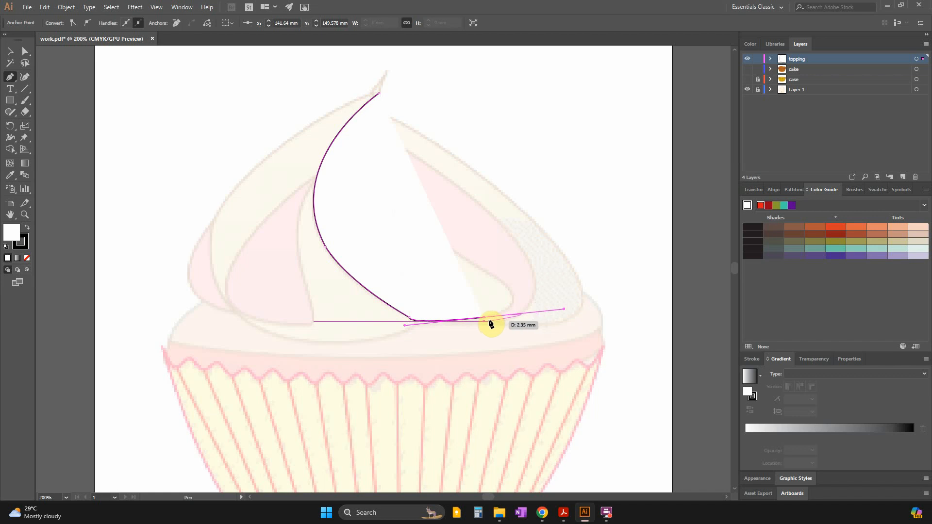
pyautogui.click(484, 318)
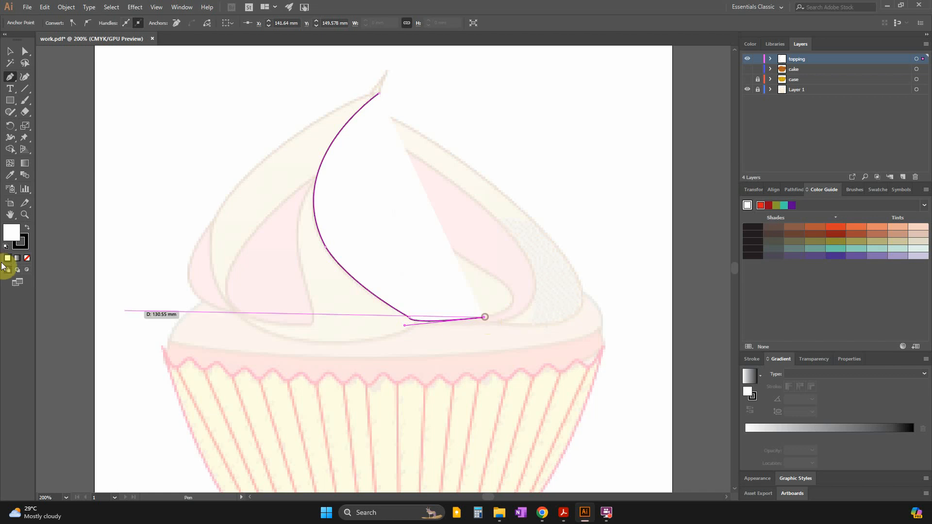
pyautogui.click(27, 258)
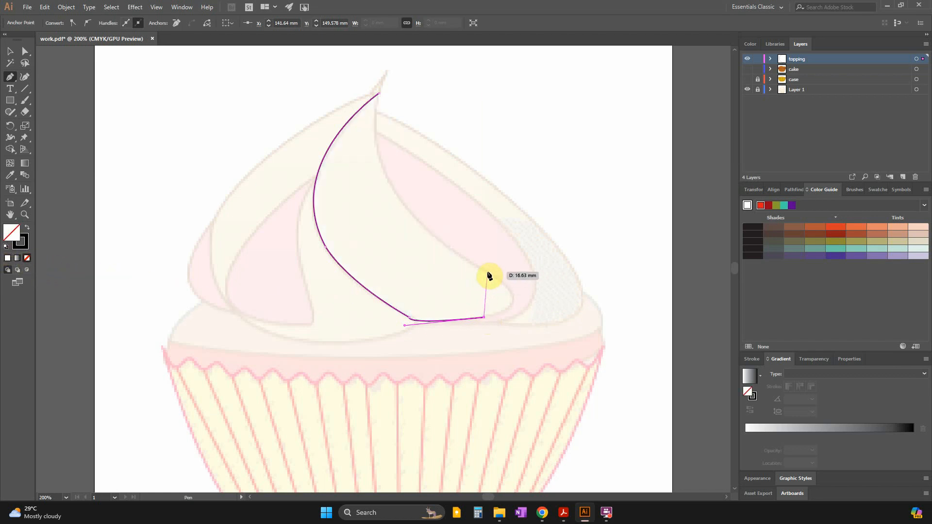
pyautogui.moveTo(487, 272)
pyautogui.mouseDown()
pyautogui.moveTo(425, 240)
pyautogui.moveTo(421, 218)
pyautogui.moveTo(427, 241)
pyautogui.mouseUp()
pyautogui.hotkey('ctrl', 'z')
pyautogui.hotkey('ctrl', 'z')
pyautogui.hotkey('ctrl', 'z')
pyautogui.hotkey('ctrl', 'z')
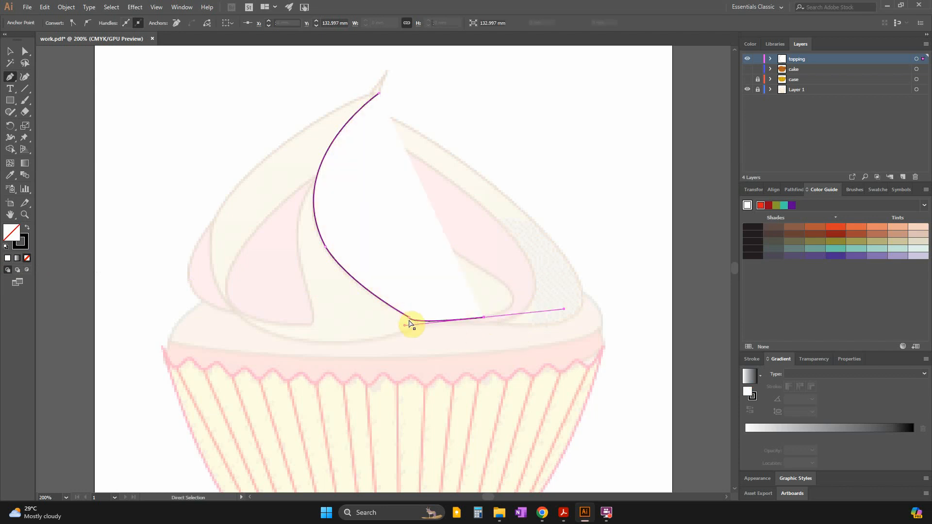
pyautogui.hotkey('ctrl', 'z')
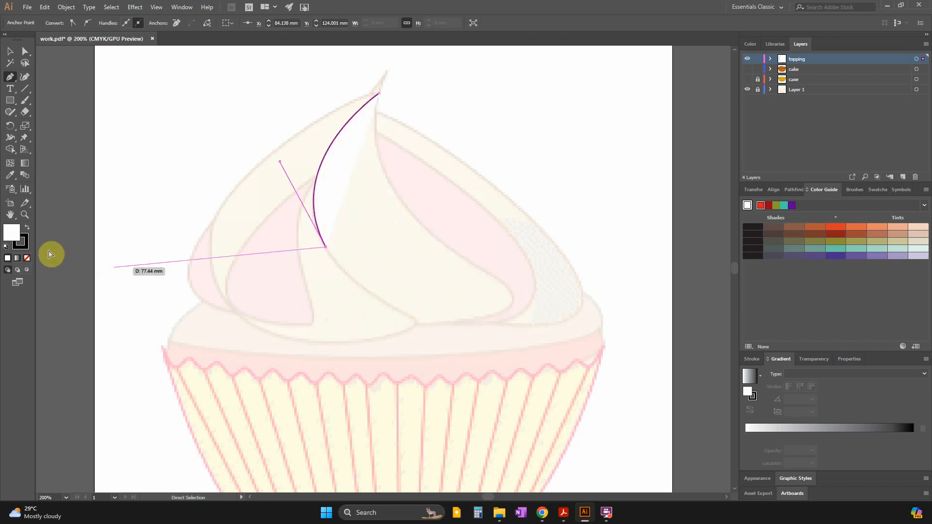
# Set the fill to none and trace the central swirl's lower curve and right edge with the Pen tool, closing the path near the tip.
pyautogui.click(27, 260)
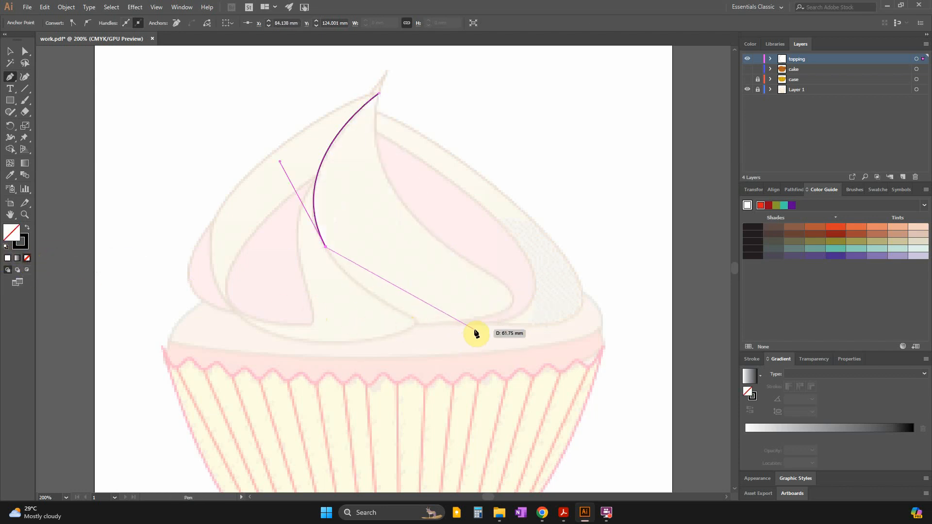
pyautogui.moveTo(468, 322); pyautogui.dragTo(555, 305)
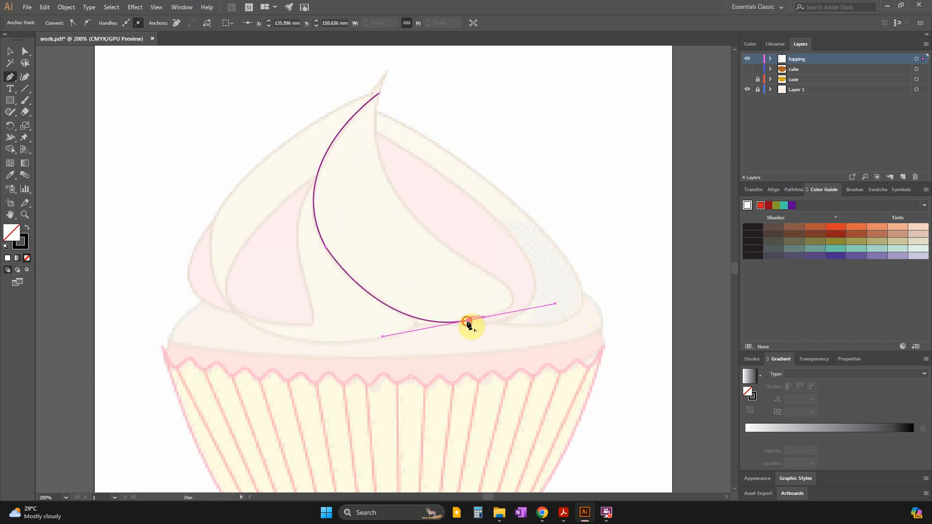
pyautogui.click(469, 321)
pyautogui.moveTo(469, 263); pyautogui.dragTo(367, 211)
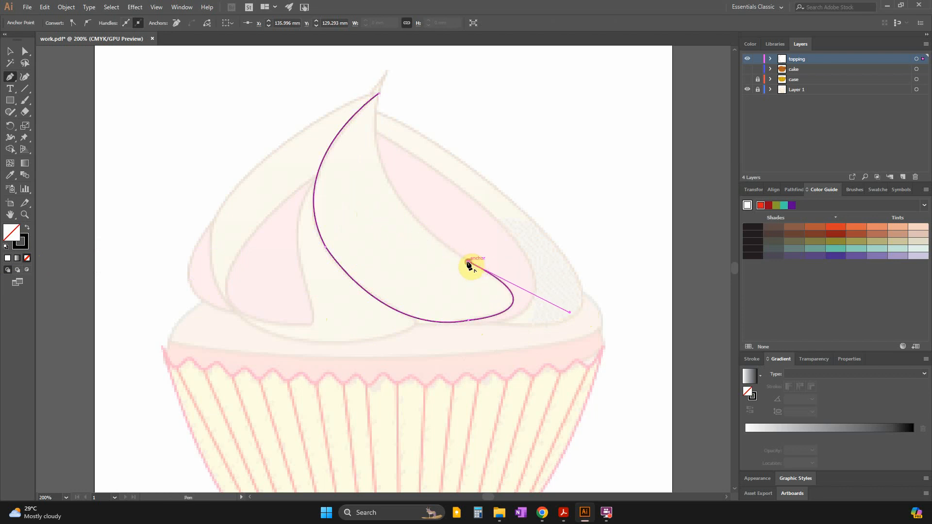
pyautogui.moveTo(378, 93); pyautogui.dragTo(412, 205)
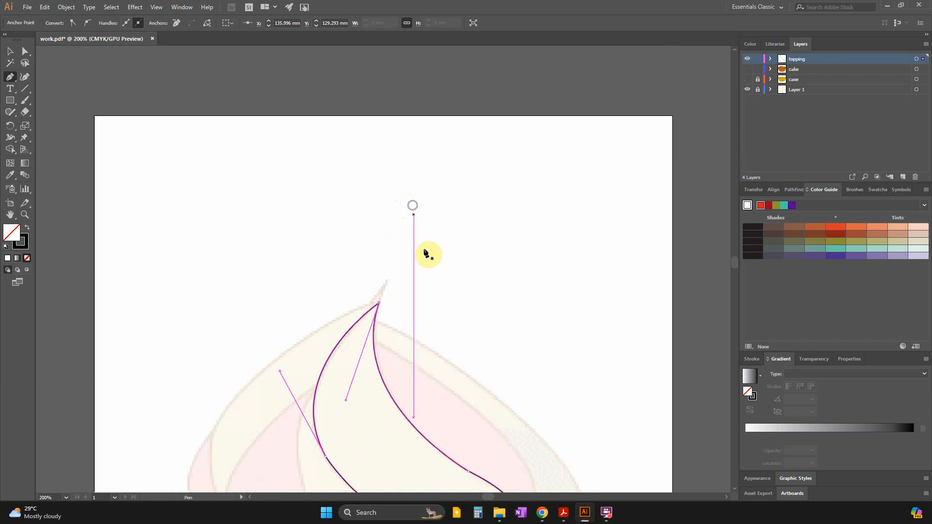
pyautogui.scroll(-5, 433, 353)
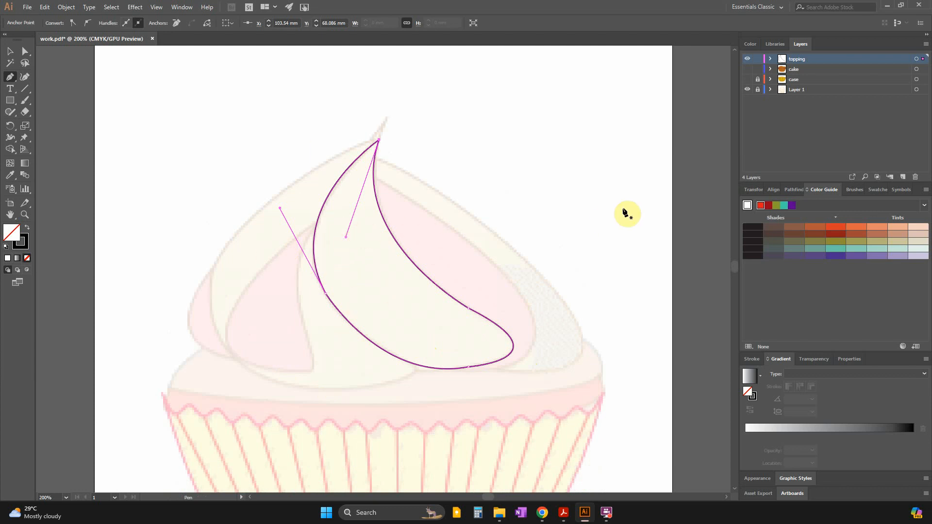
# Lock the swirl path and trace a closed path around the pink section right of it, with the inner side running inside the swirl.
pyautogui.click(769, 59)
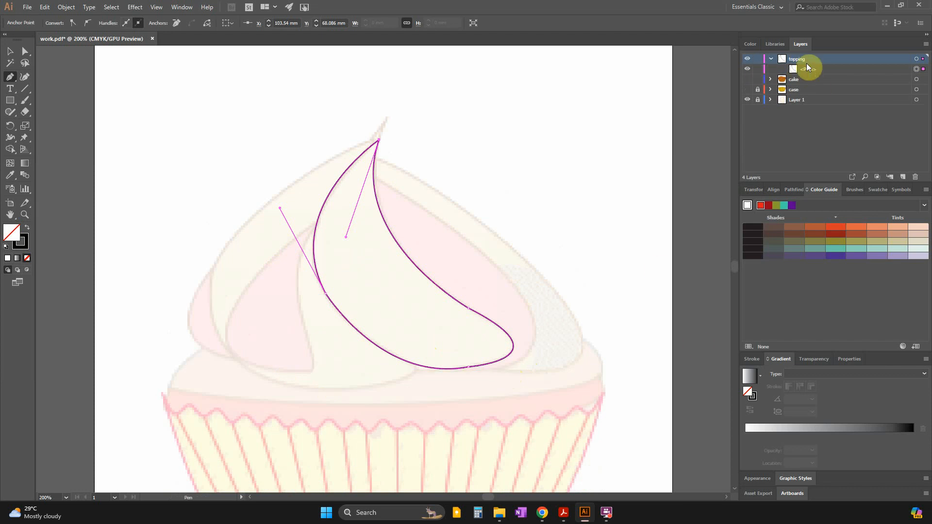
pyautogui.click(759, 70)
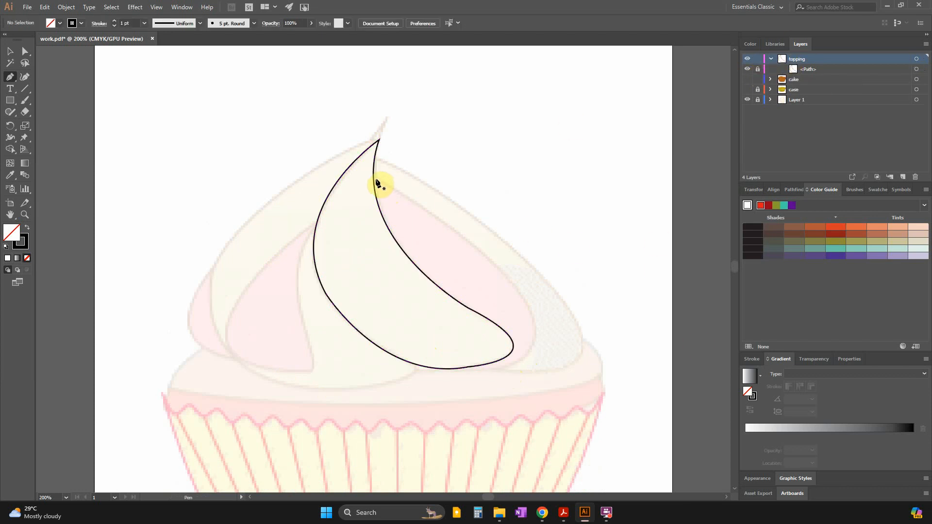
pyautogui.moveTo(517, 360); pyautogui.dragTo(439, 416)
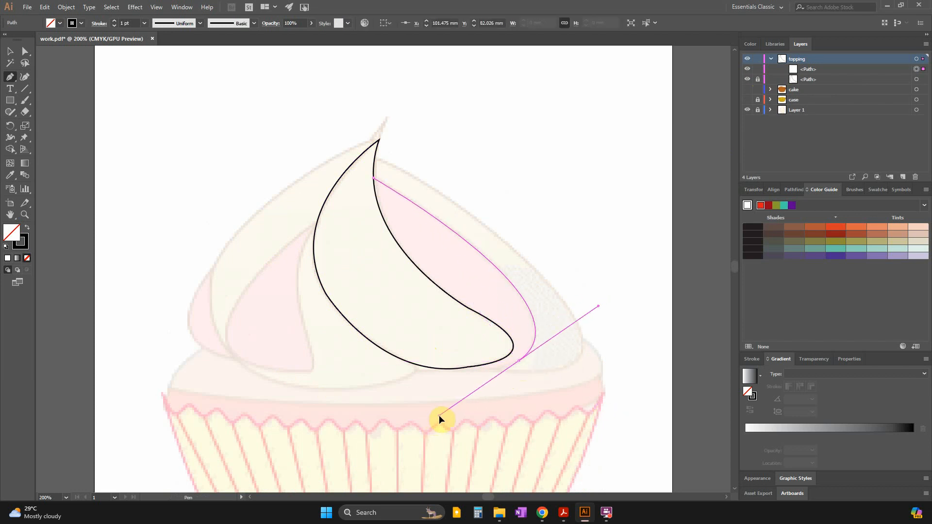
pyautogui.moveTo(518, 362)
pyautogui.mouseDown()
pyautogui.moveTo(439, 360)
pyautogui.moveTo(479, 358)
pyautogui.moveTo(491, 334)
pyautogui.moveTo(503, 351)
pyautogui.mouseUp()
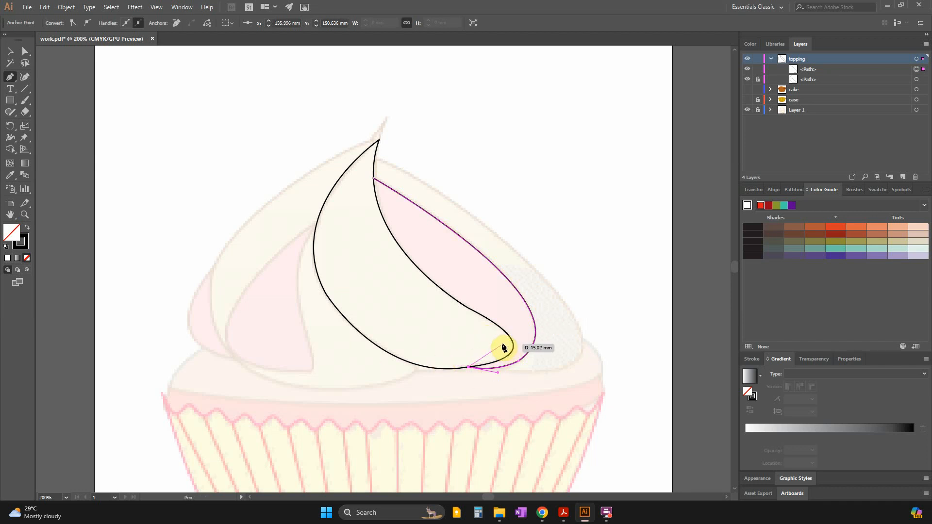
pyautogui.click(508, 344)
pyautogui.click(469, 321)
pyautogui.click(407, 278)
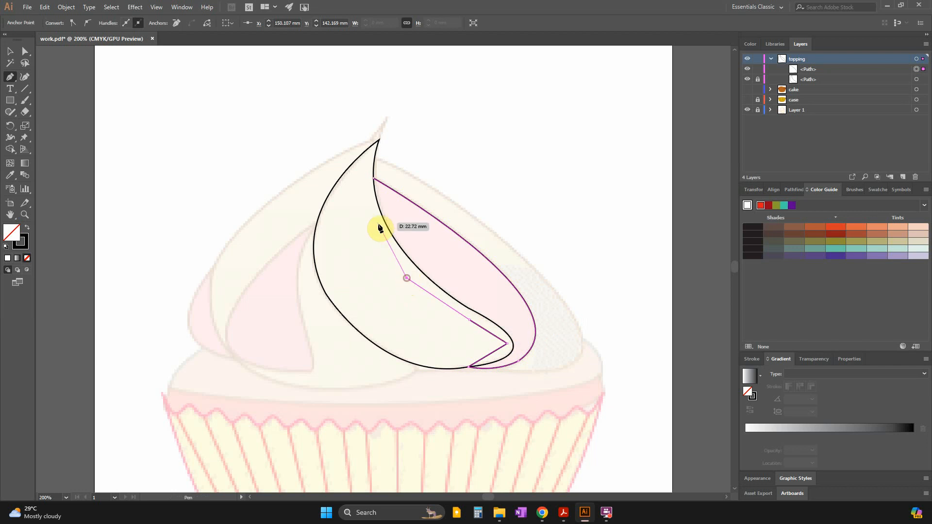
pyautogui.click(371, 215)
pyautogui.click(375, 180)
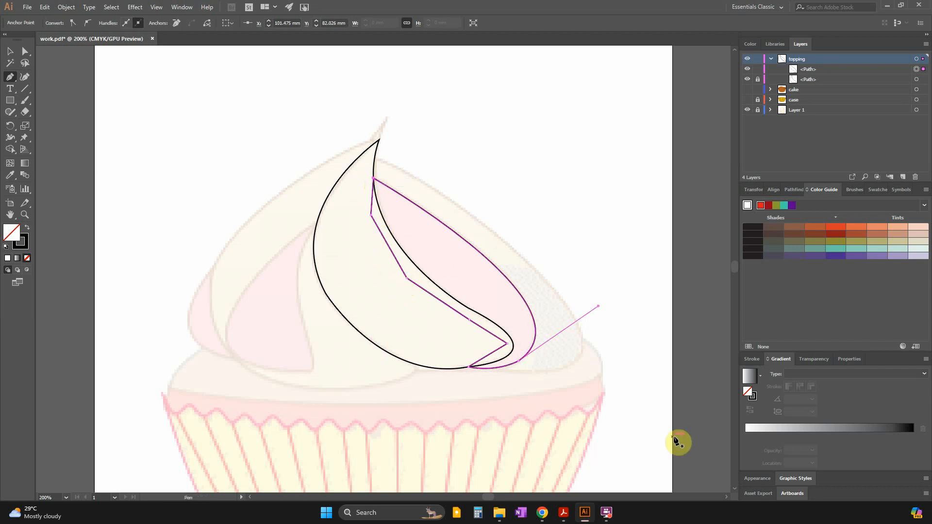
# Lock the right pink section's path and rename the central swirl's path as main.
pyautogui.click(758, 69)
pyautogui.click(821, 79)
pyautogui.doubleClick(820, 79)
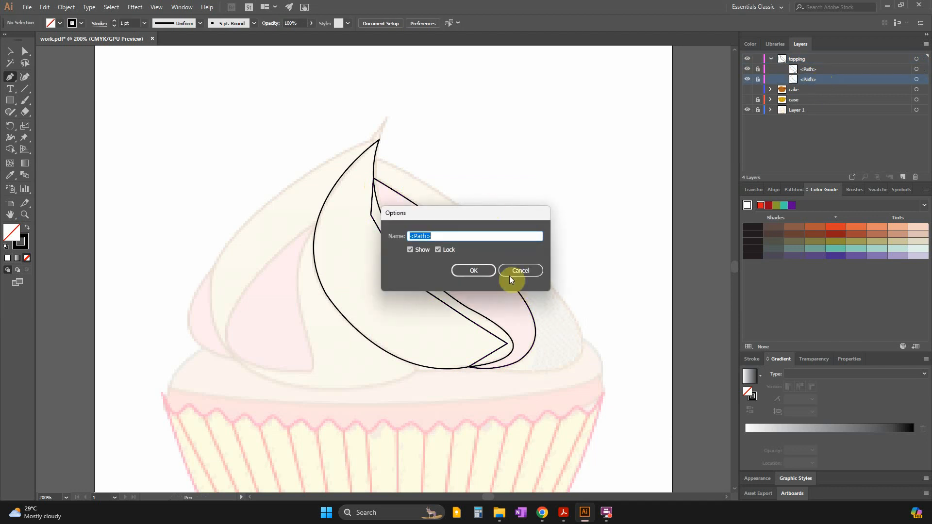
pyautogui.write('main')
pyautogui.press('Return')
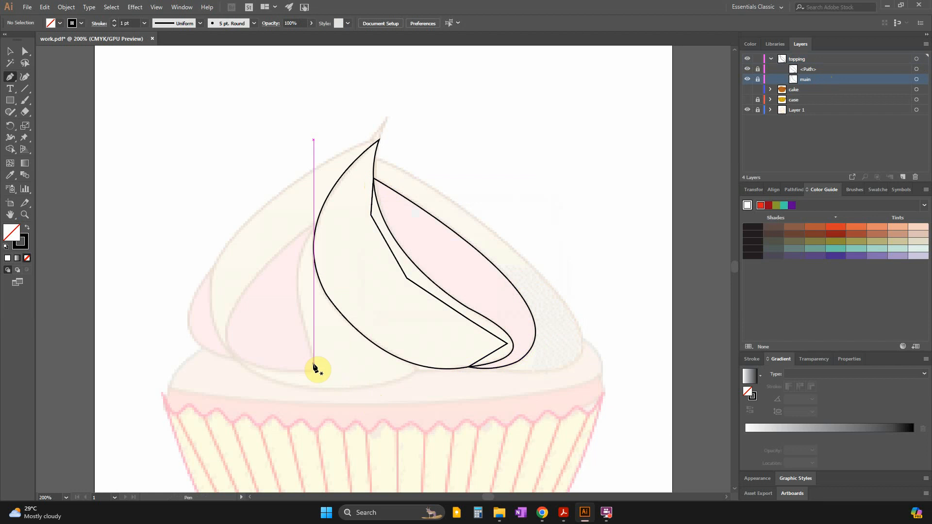
# Unlock both topping paths, select main, and check the topping's colours in the question paper in Acrobat.
pyautogui.click(9, 53)
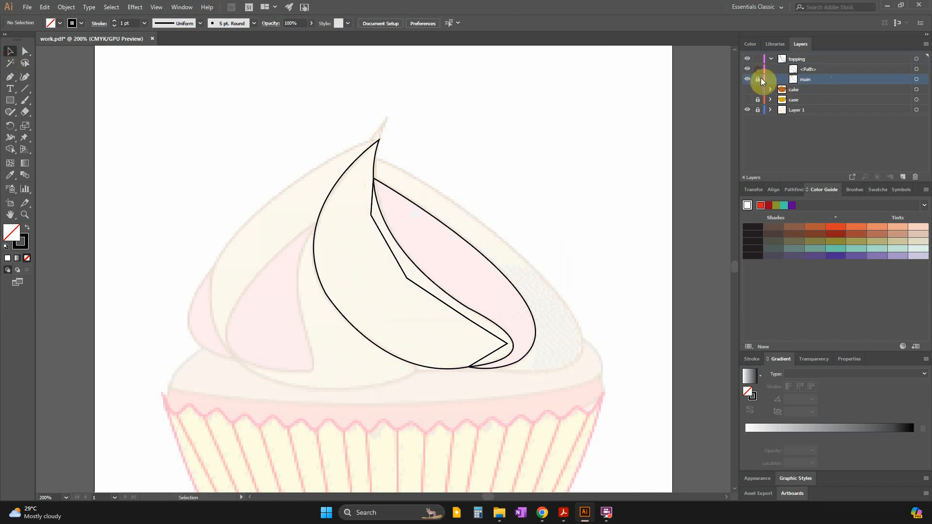
pyautogui.click(345, 316)
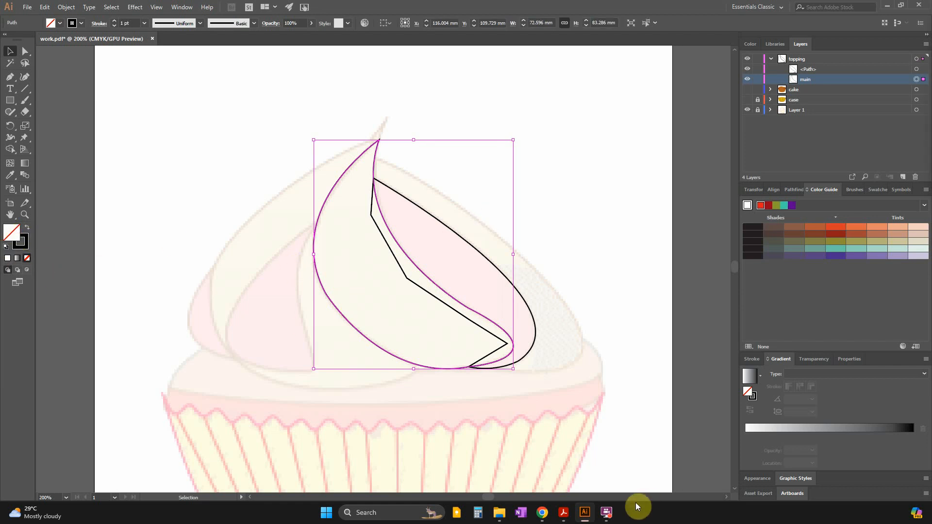
pyautogui.click(563, 513)
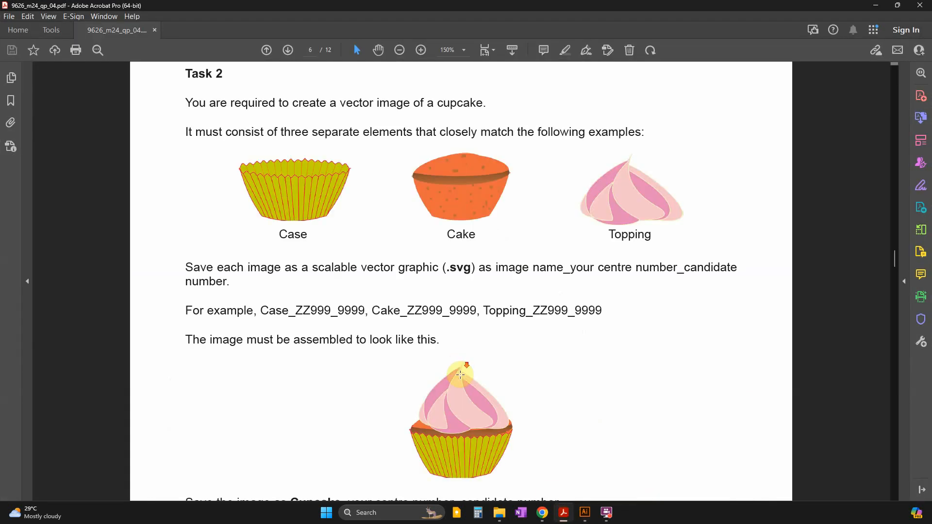
pyautogui.scroll(-3, 461, 374)
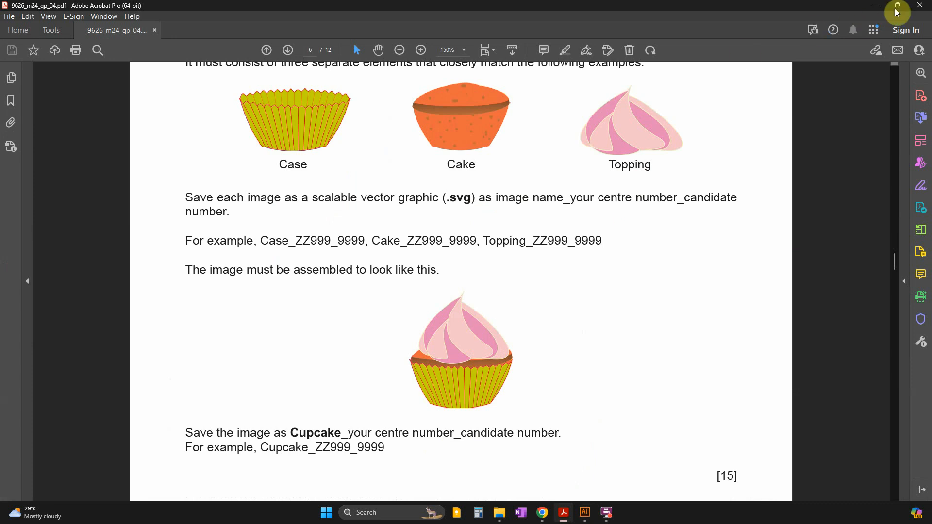
pyautogui.click(877, 6)
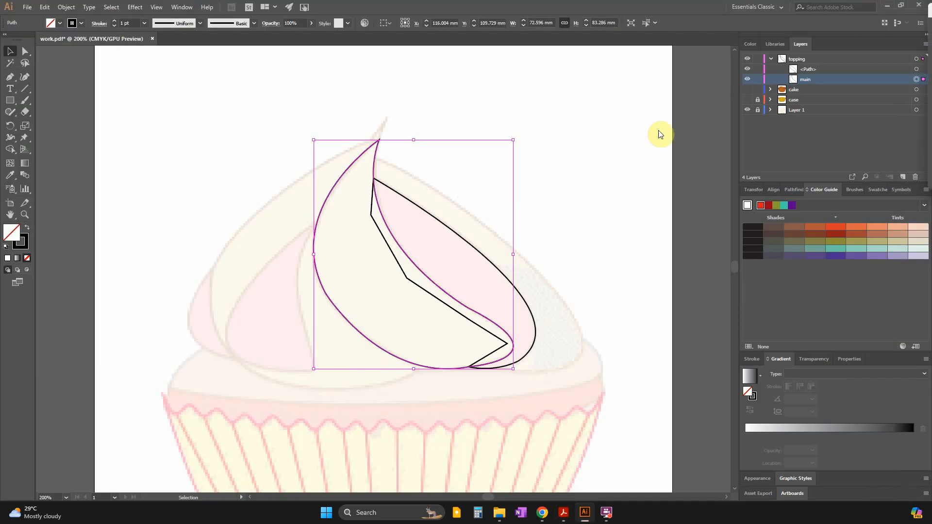
# Fill the main path with pink #f2a5cf, comparing the colour with the topping example in the question paper.
pyautogui.doubleClick(11, 233)
pyautogui.moveTo(334, 179); pyautogui.dragTo(452, 122)
pyautogui.click(432, 165)
pyautogui.moveTo(416, 180)
pyautogui.mouseDown()
pyautogui.moveTo(389, 193)
pyautogui.moveTo(317, 161)
pyautogui.mouseUp()
pyautogui.moveTo(427, 176); pyautogui.dragTo(434, 272)
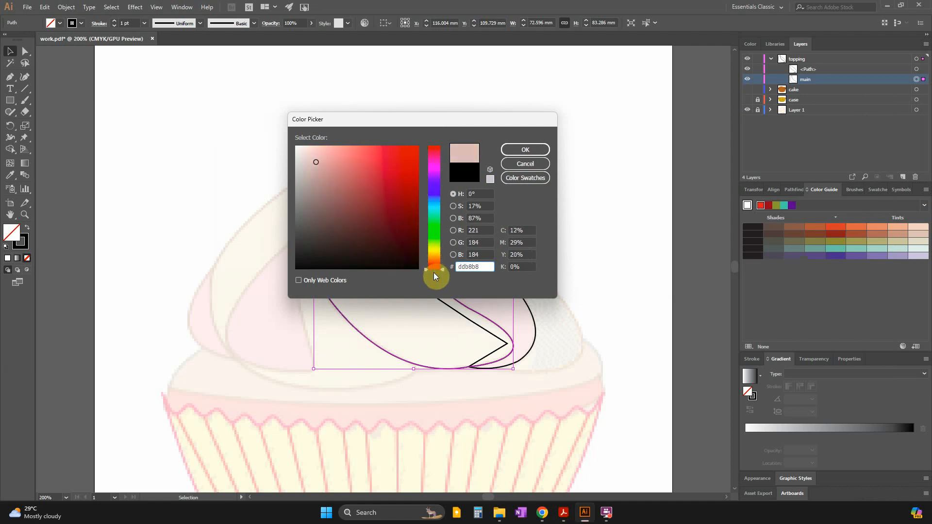
pyautogui.moveTo(321, 162); pyautogui.dragTo(340, 155)
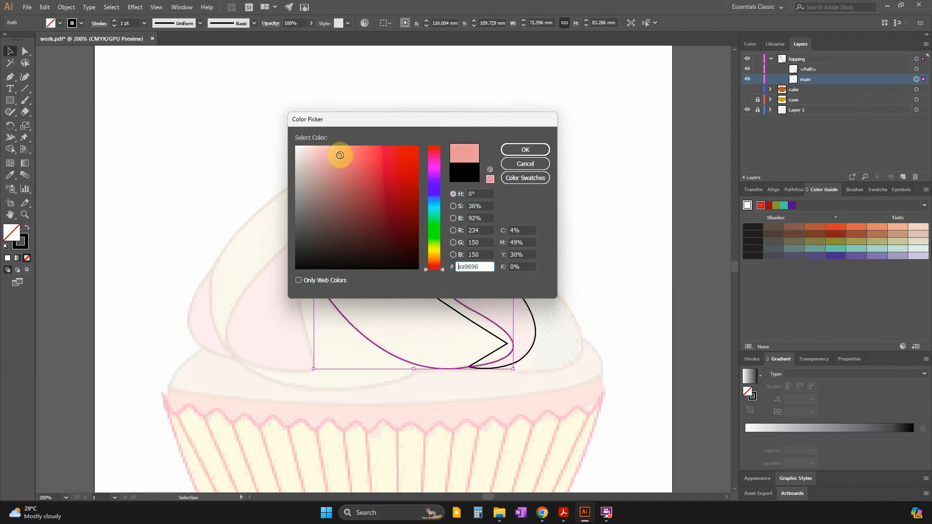
pyautogui.hotkey('alt', 'Tab')
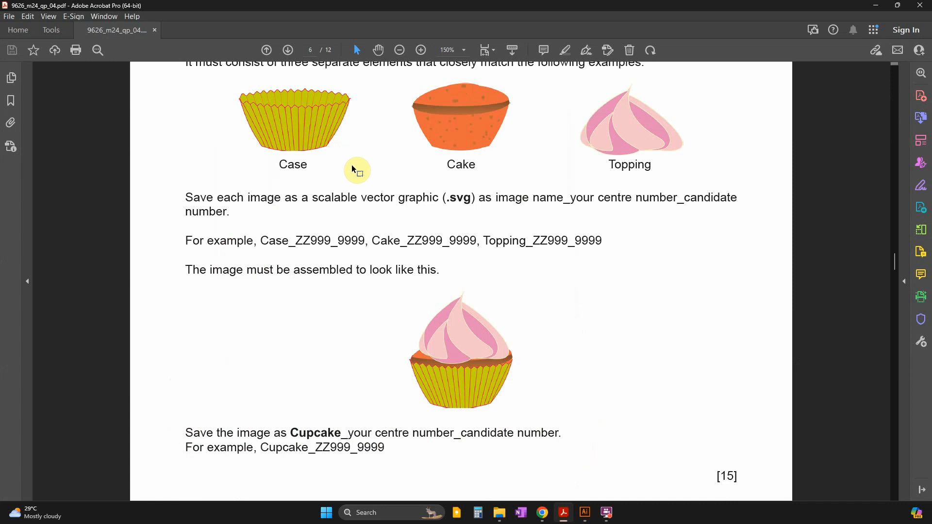
pyautogui.hotkey('alt', 'Tab')
pyautogui.moveTo(438, 165)
pyautogui.mouseDown()
pyautogui.moveTo(442, 264)
pyautogui.moveTo(440, 162)
pyautogui.mouseUp()
pyautogui.hotkey('alt', 'Tab')
pyautogui.hotkey('alt', 'Tab')
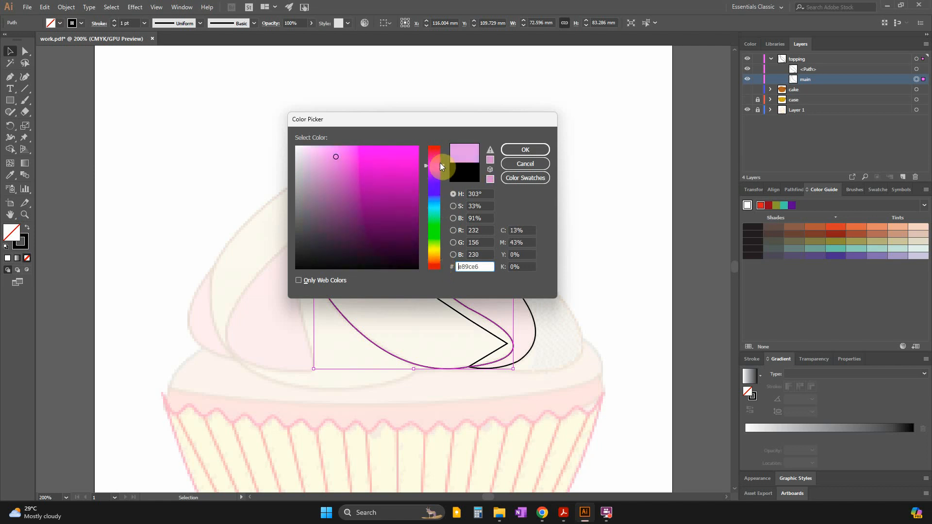
pyautogui.click(335, 152)
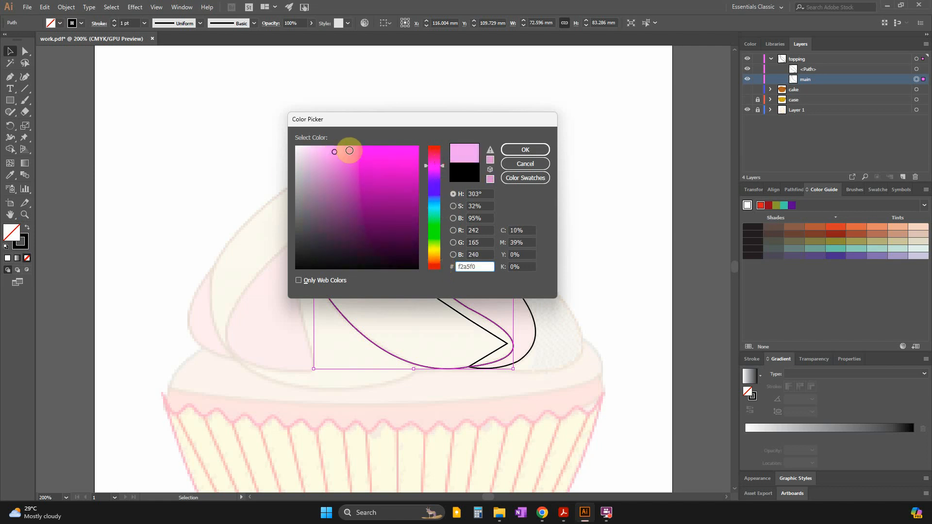
pyautogui.moveTo(442, 159); pyautogui.dragTo(442, 154)
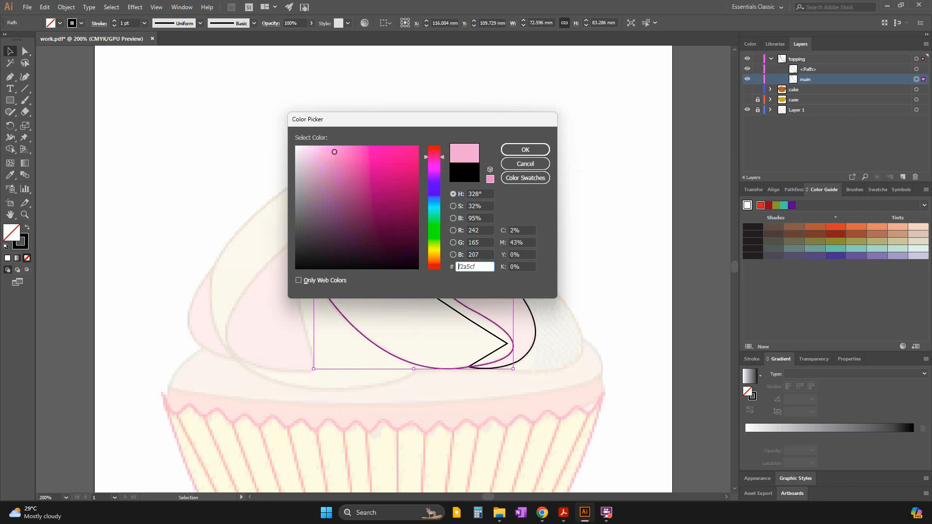
pyautogui.click(541, 149)
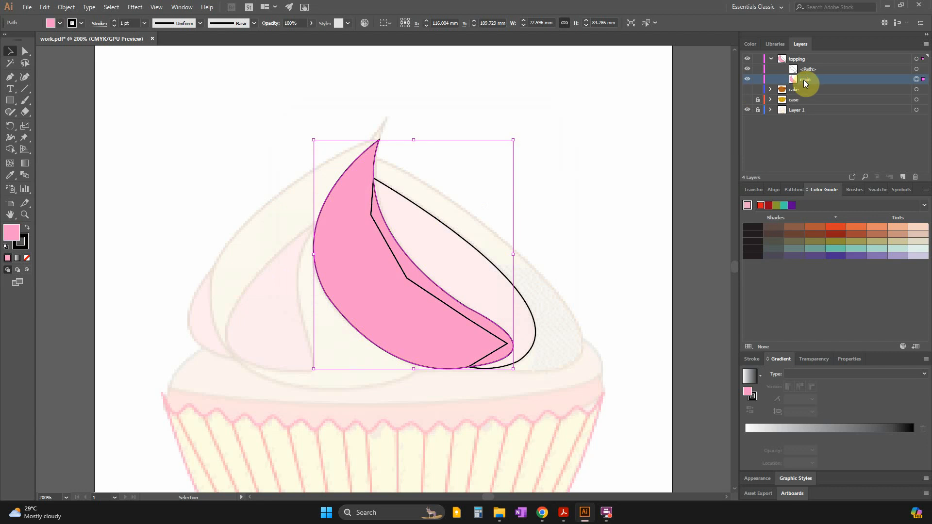
# Move main above the other path in the topping layer, lock it, and check the assembled cupcake example in Acrobat.
pyautogui.moveTo(803, 79); pyautogui.dragTo(807, 65)
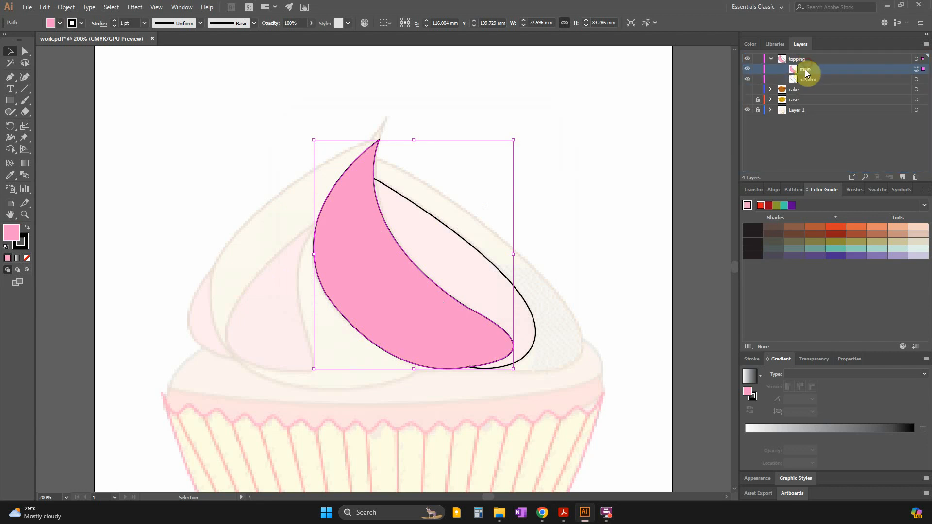
pyautogui.click(758, 69)
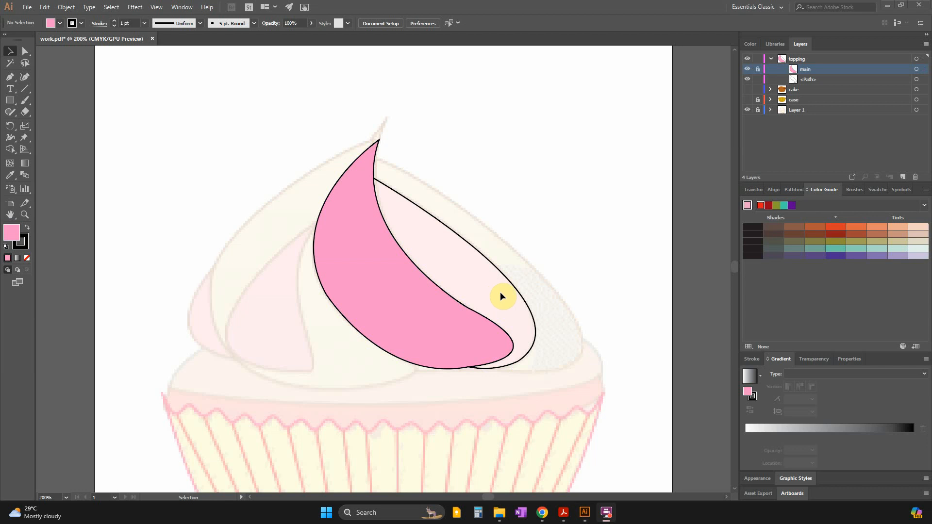
pyautogui.hotkey('alt', 'Tab')
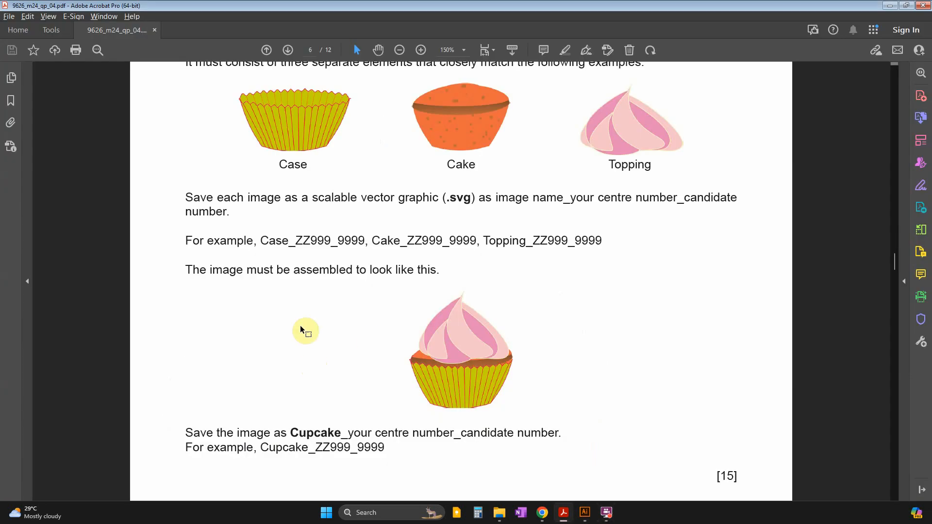
pyautogui.hotkey('alt', 'Tab')
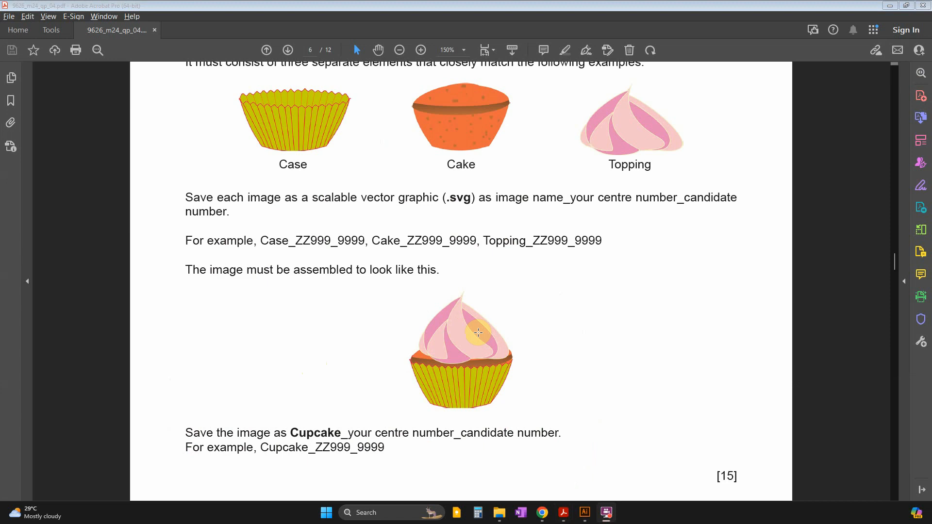
pyautogui.hotkey('alt', 'Tab')
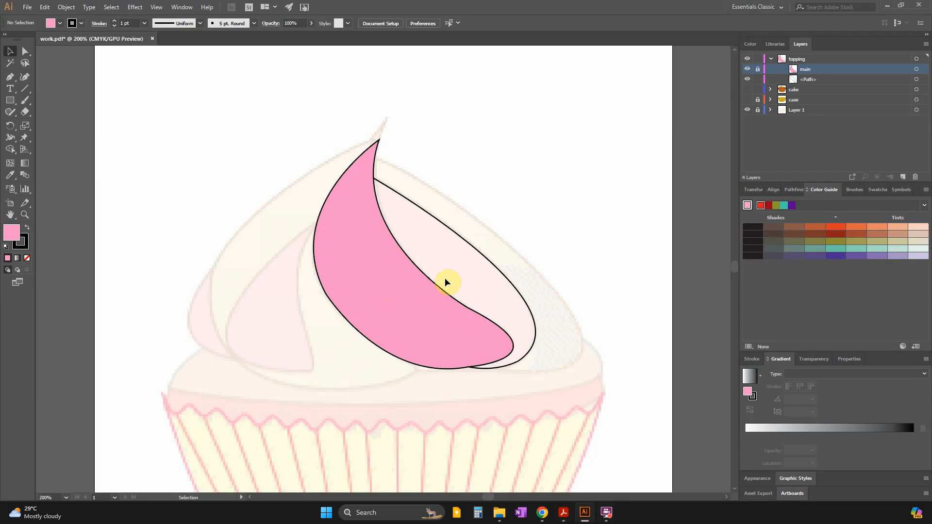
# Unlock the main path, select it and check the hex code of its pink fill.
pyautogui.click(497, 270)
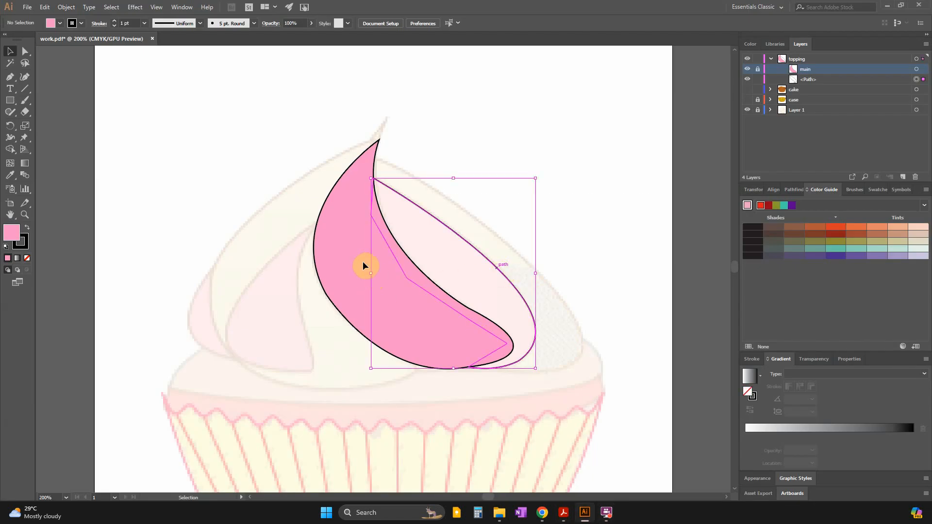
pyautogui.click(363, 263)
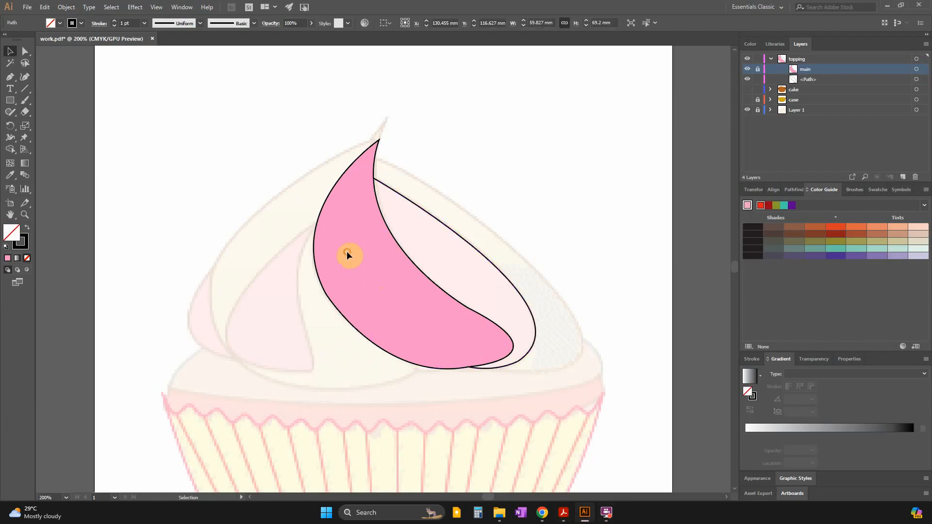
pyautogui.click(758, 69)
pyautogui.click(349, 318)
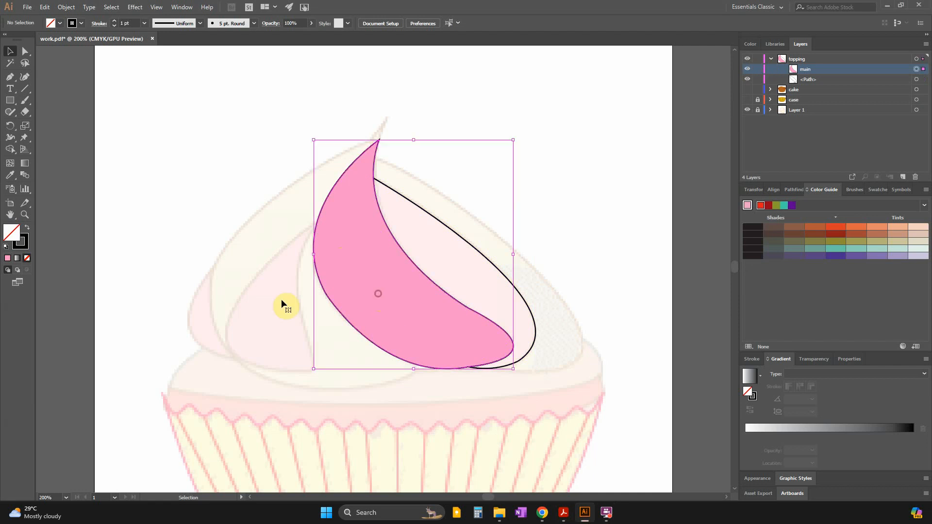
pyautogui.doubleClick(16, 240)
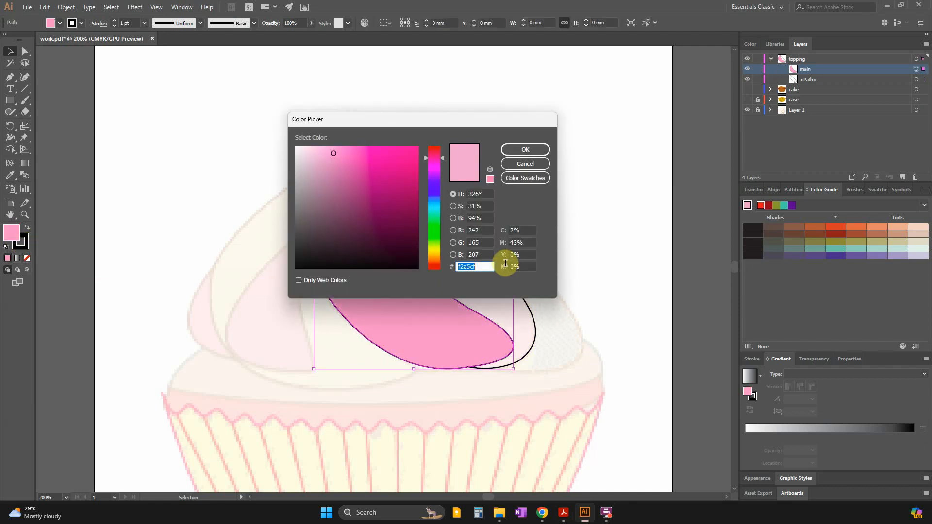
pyautogui.press('Return')
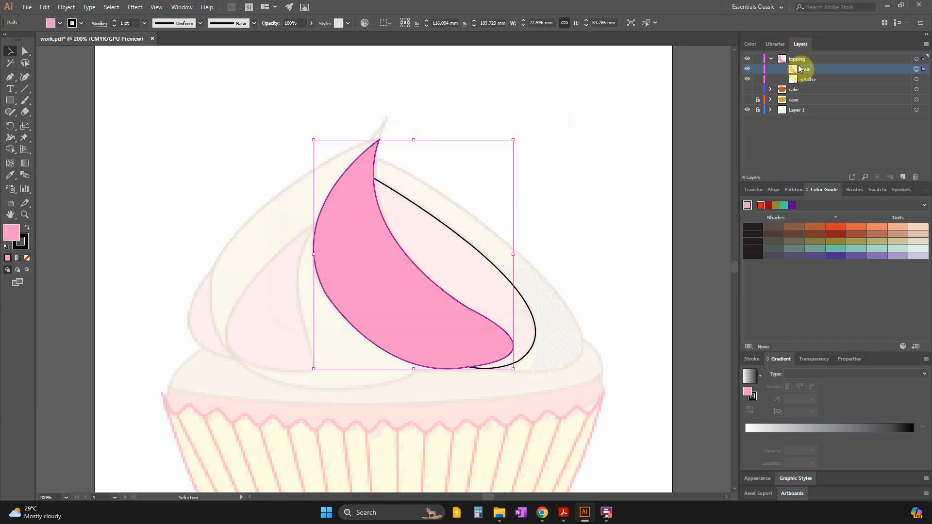
# Isolate the main path, change its fill to the lighter pink #f7c4e9, and exit isolation mode.
pyautogui.doubleClick(394, 287)
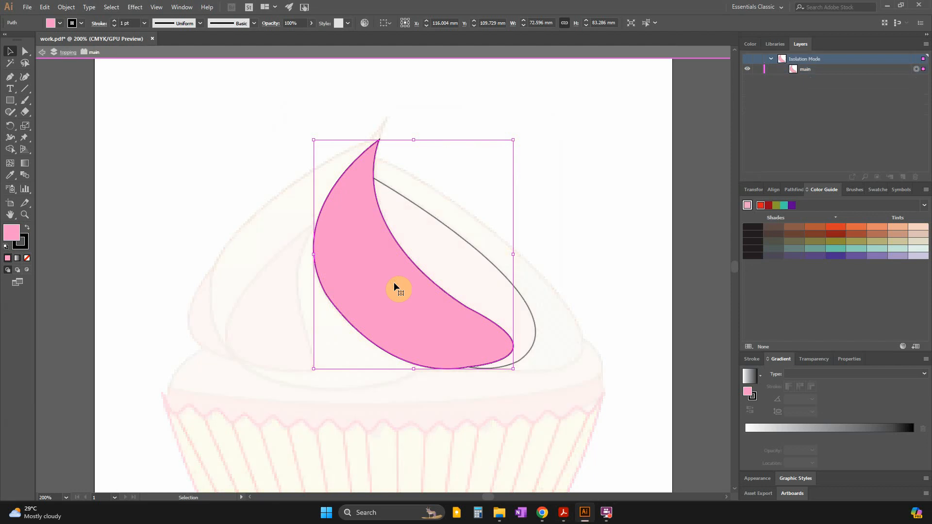
pyautogui.click(10, 234)
pyautogui.doubleClick(11, 235)
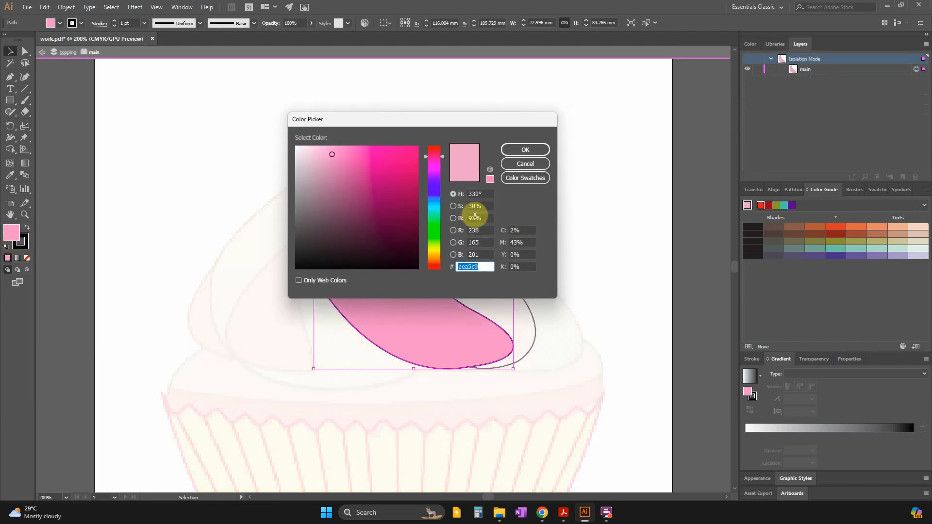
pyautogui.moveTo(330, 153)
pyautogui.mouseDown()
pyautogui.moveTo(321, 162)
pyautogui.moveTo(331, 159)
pyautogui.moveTo(322, 149)
pyautogui.mouseUp()
pyautogui.click(434, 161)
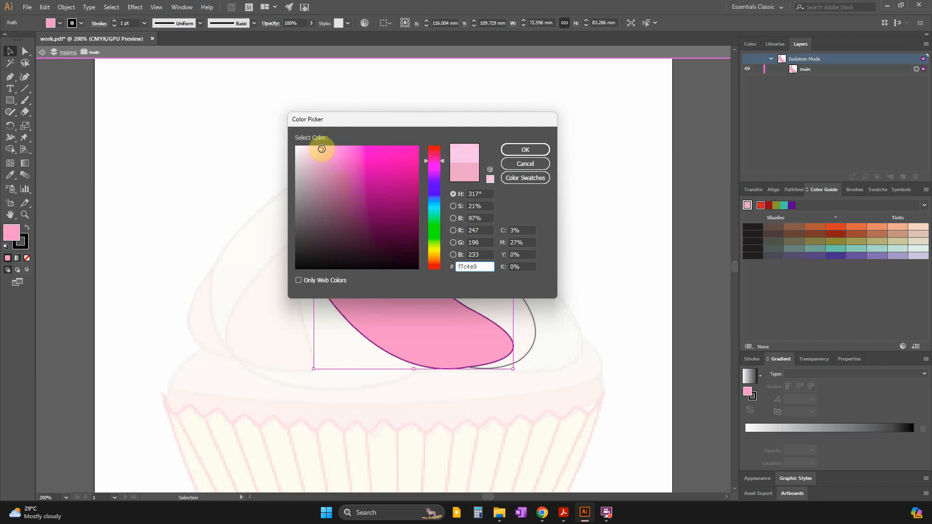
pyautogui.click(529, 150)
pyautogui.doubleClick(616, 269)
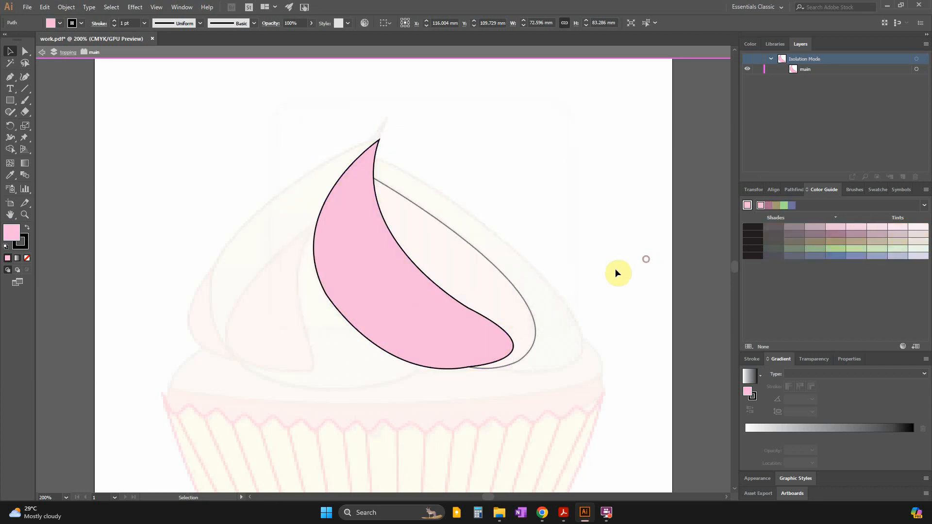
# Fill the section to the right of main with the darker pink #eea5c9, and lock both topping paths.
pyautogui.click(492, 270)
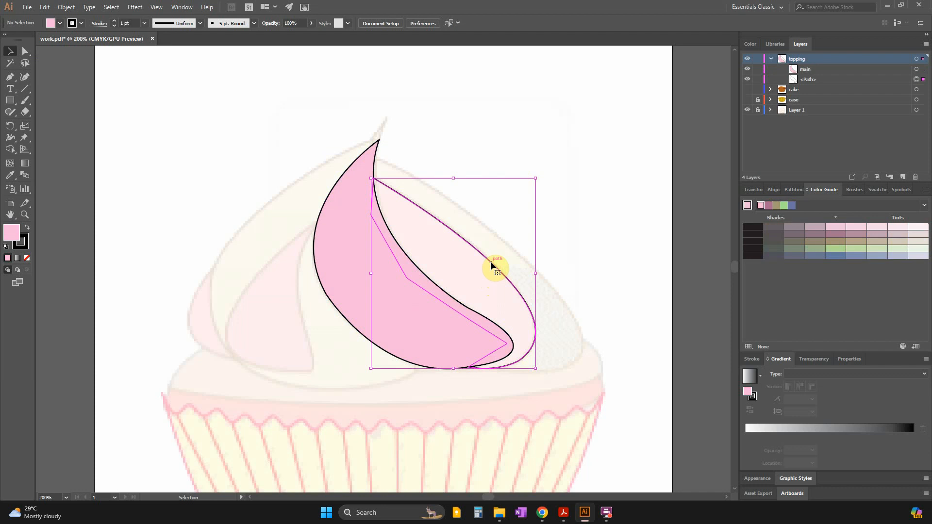
pyautogui.doubleClick(20, 243)
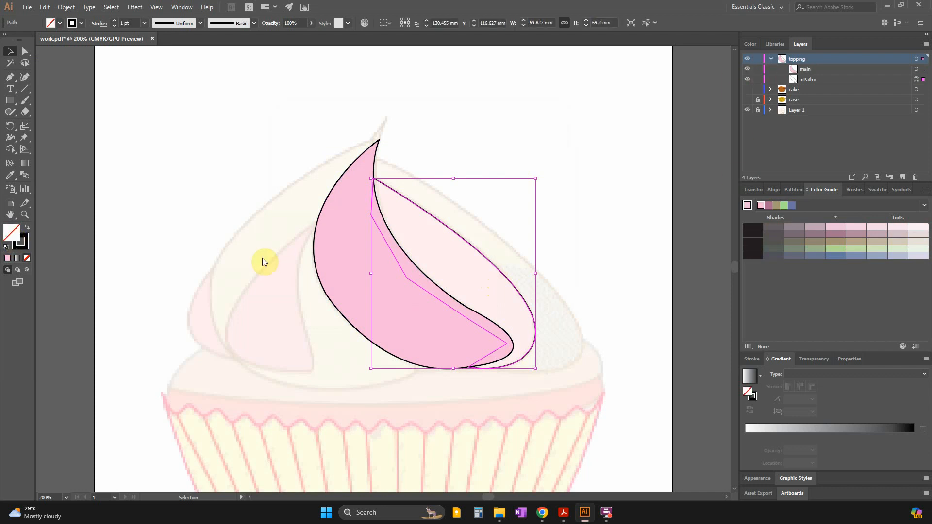
pyautogui.hotkey('ctrl', 'v')
pyautogui.click(533, 149)
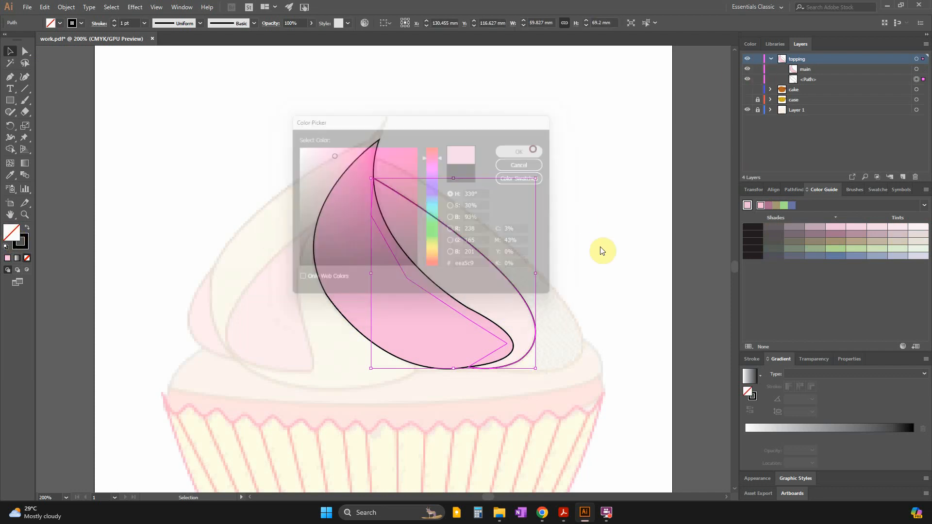
pyautogui.click(667, 270)
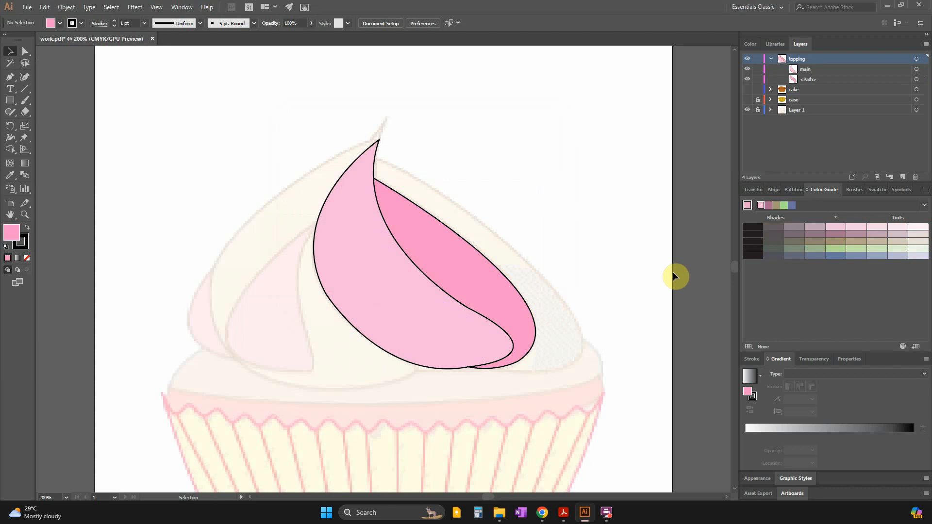
pyautogui.click(758, 80)
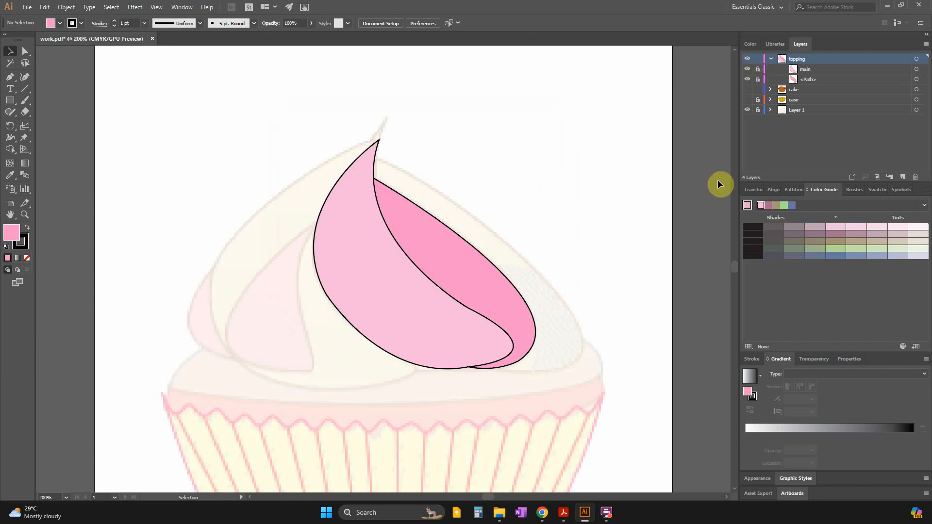
# Trace the topping's outer right edge with the Pen tool from its base up to near the tip, with no fill.
pyautogui.click(10, 77)
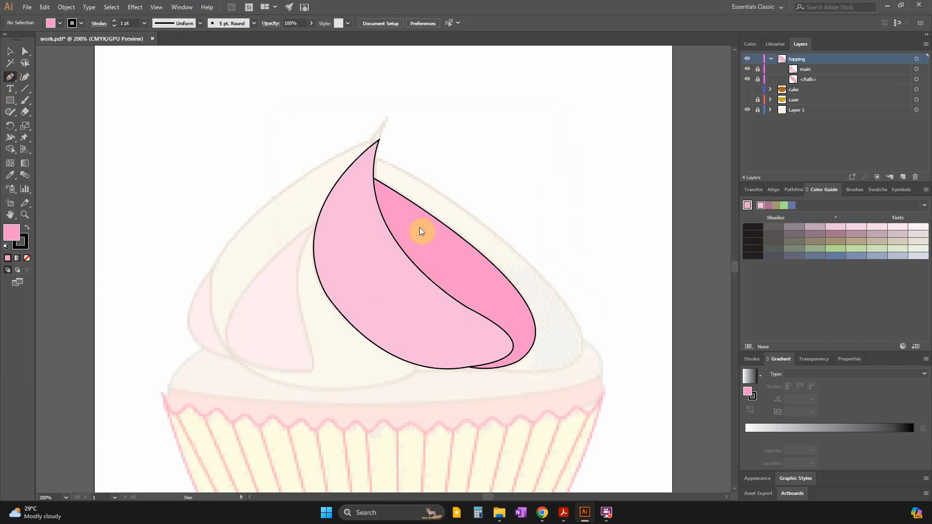
pyautogui.click(496, 369)
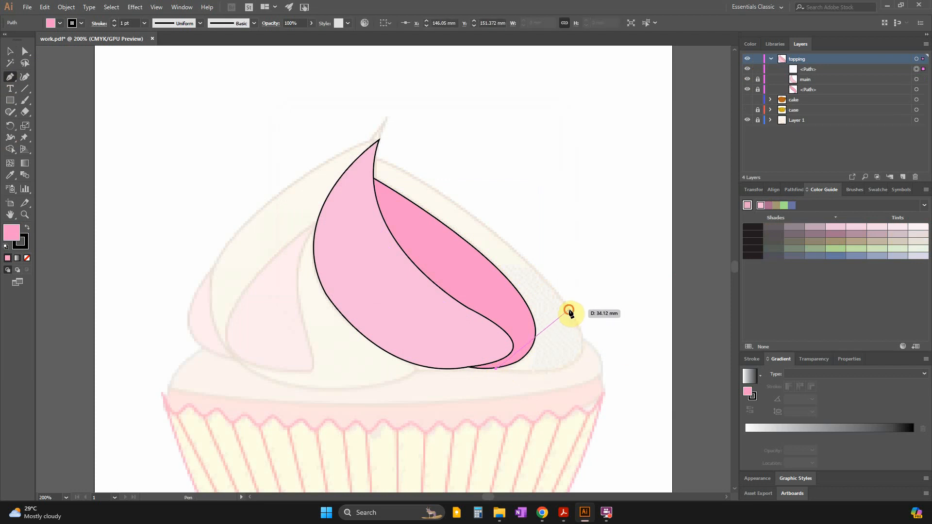
pyautogui.moveTo(569, 310); pyautogui.dragTo(513, 225)
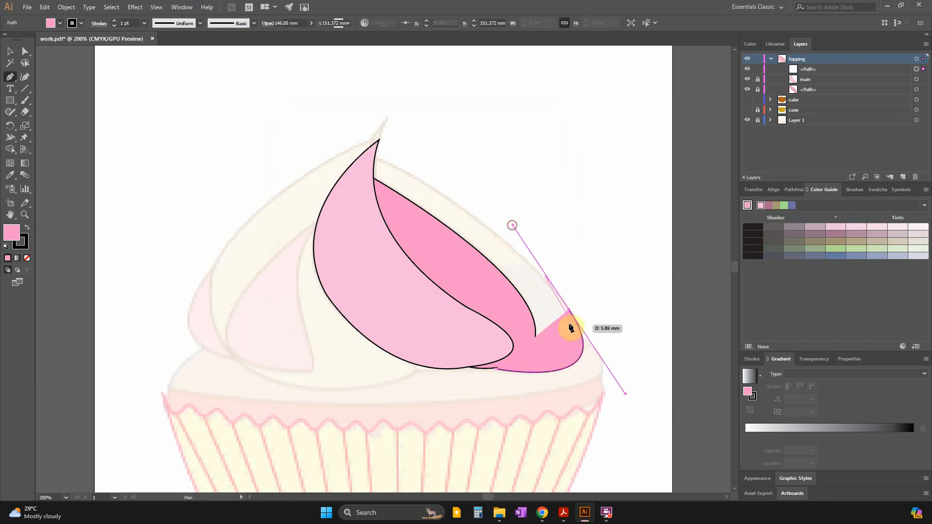
pyautogui.click(570, 314)
pyautogui.click(569, 312)
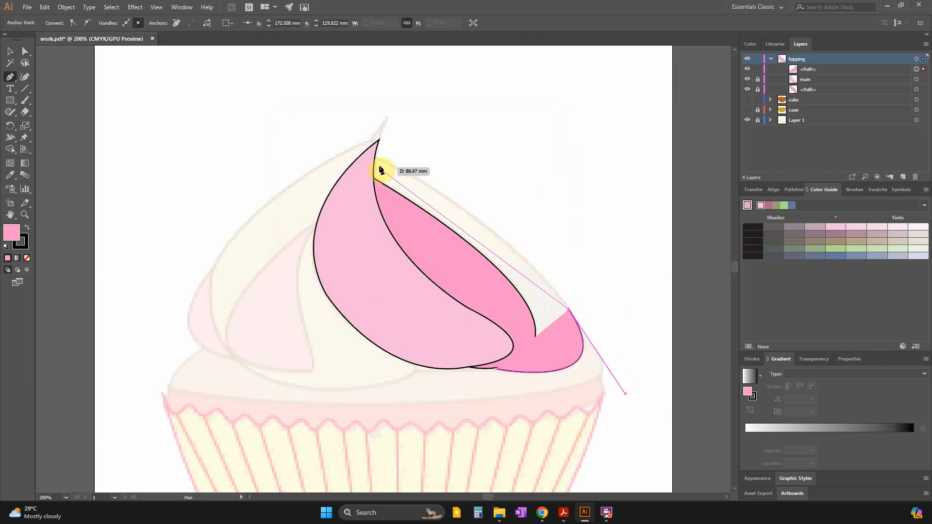
pyautogui.click(27, 261)
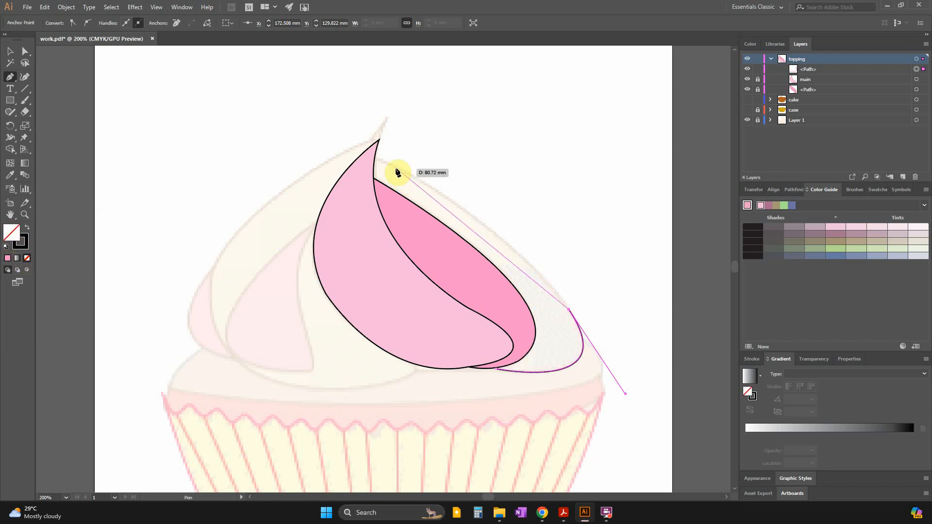
pyautogui.moveTo(383, 162)
pyautogui.mouseDown()
pyautogui.moveTo(380, 151)
pyautogui.moveTo(246, 128)
pyautogui.moveTo(248, 93)
pyautogui.mouseUp()
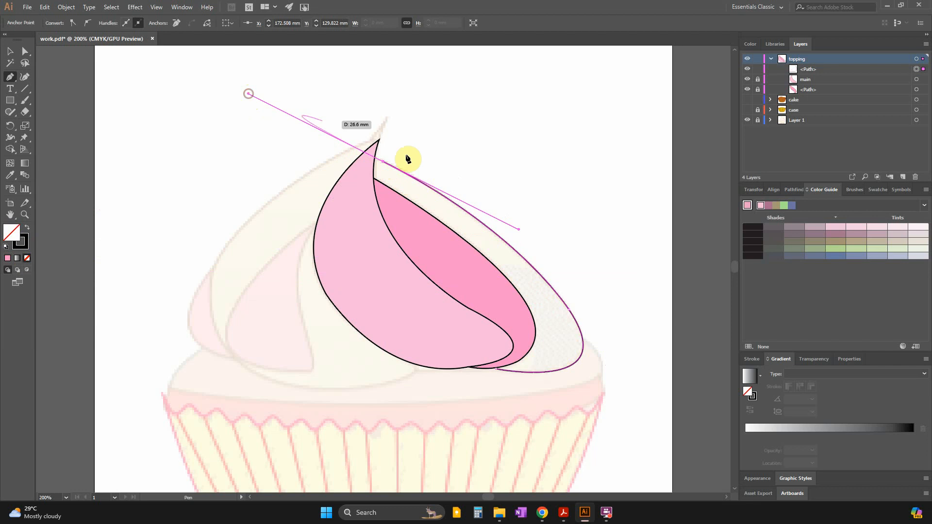
# Close the outer right path with straight segments running across the existing pink sections back to its starting point.
pyautogui.click(372, 157)
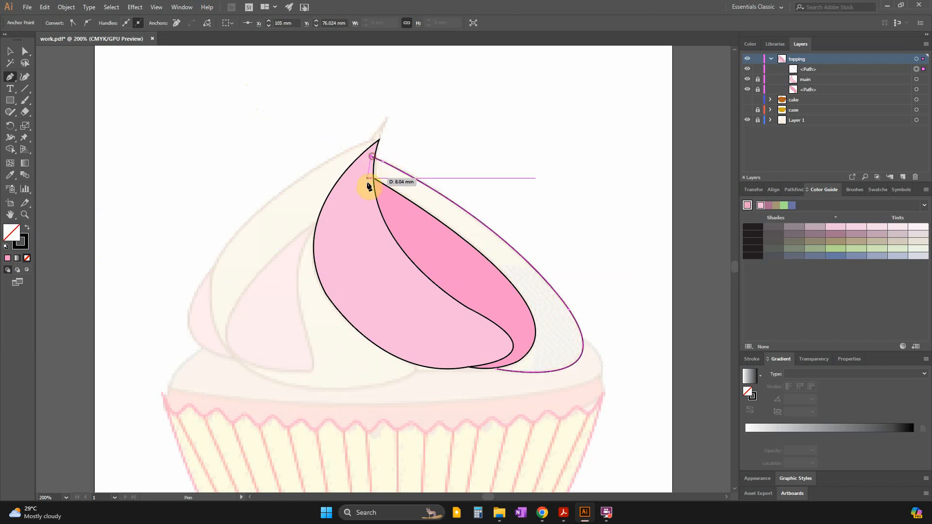
pyautogui.click(367, 211)
pyautogui.click(418, 250)
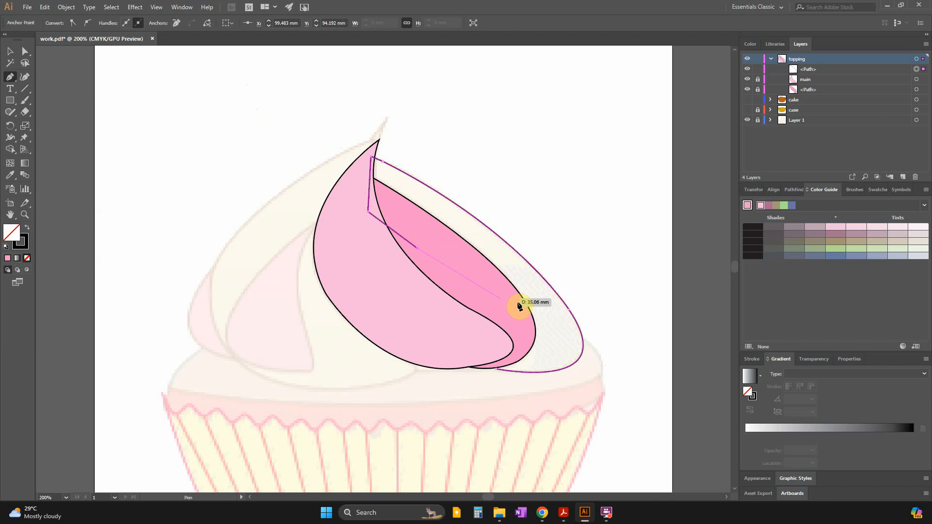
pyautogui.click(522, 309)
pyautogui.click(520, 352)
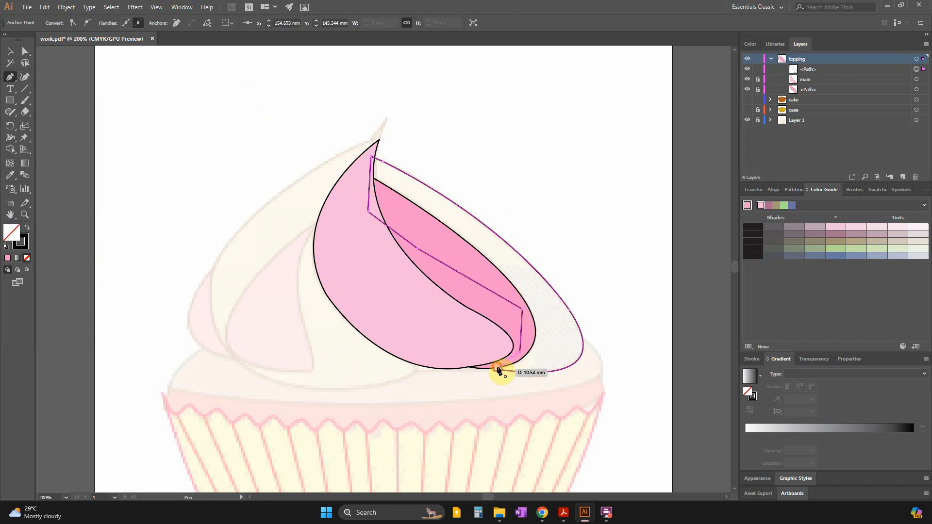
pyautogui.click(498, 370)
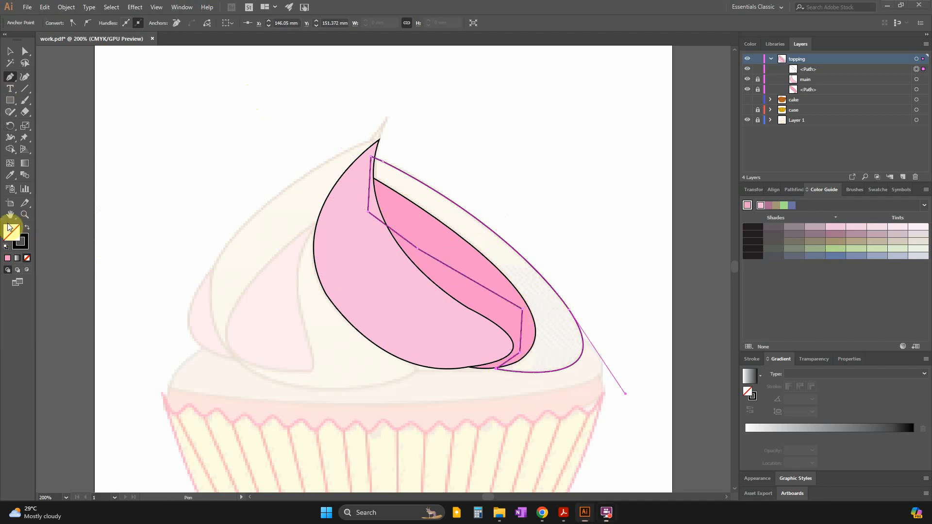
# Check the topping colours in the question paper in Acrobat, and sample main's light pink as the outer right section's fill.
pyautogui.hotkey('alt', 'Tab')
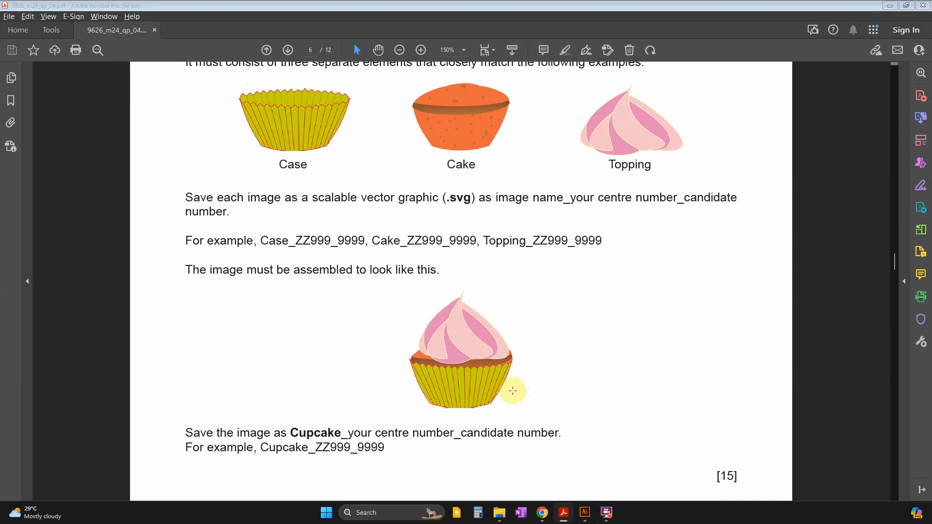
pyautogui.hotkey('alt', 'Tab')
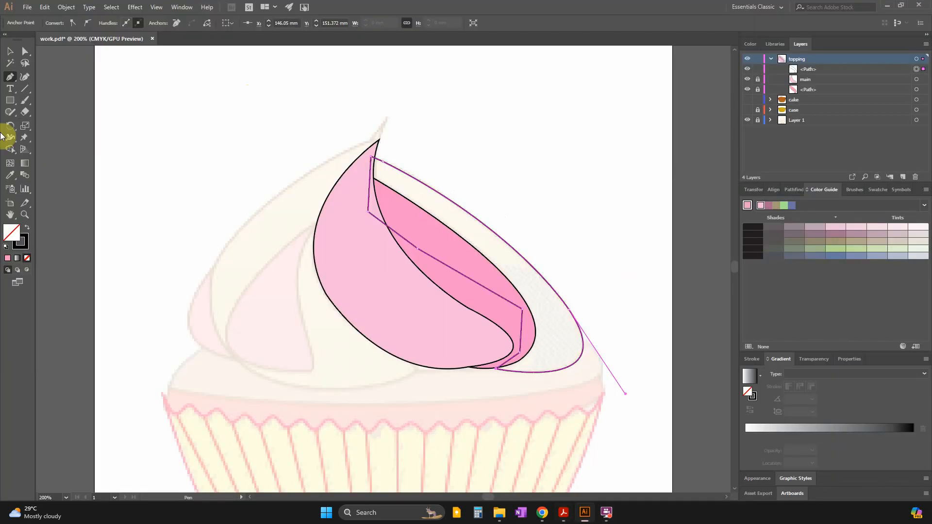
pyautogui.click(9, 258)
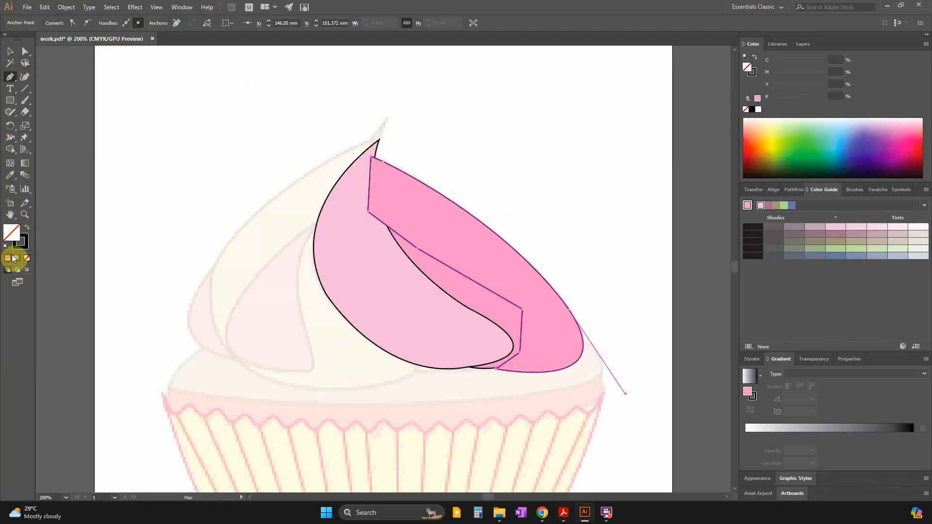
pyautogui.click(9, 177)
pyautogui.click(388, 298)
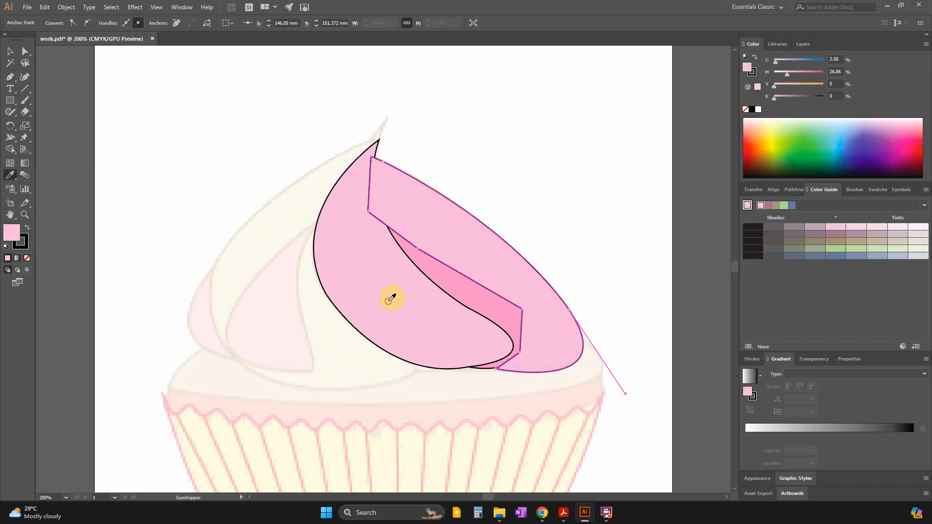
# Move the outer right section's path below the other paths in the topping layer and lock it.
pyautogui.click(10, 51)
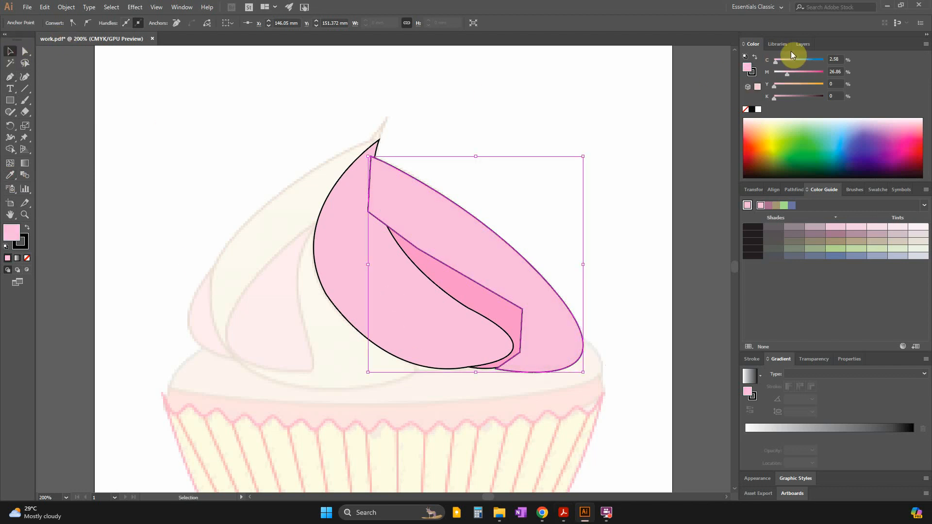
pyautogui.click(802, 44)
pyautogui.moveTo(811, 74); pyautogui.dragTo(809, 98)
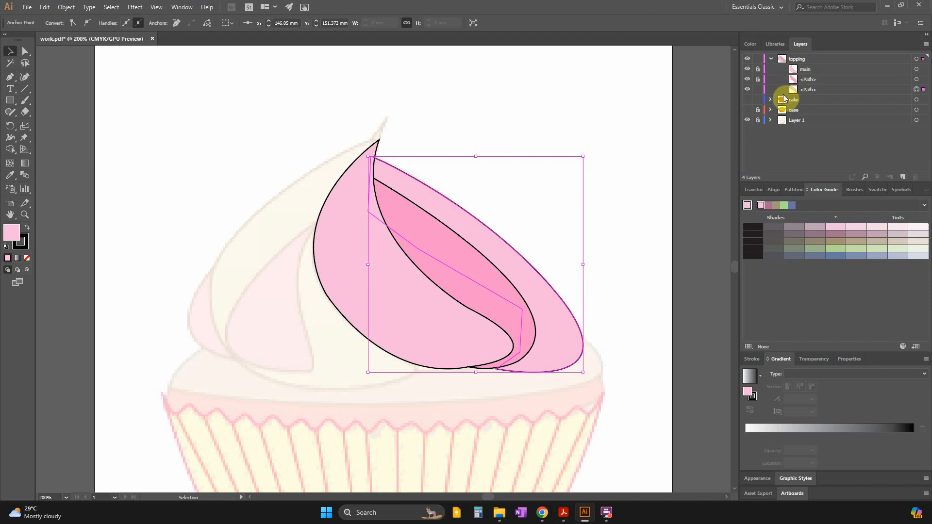
pyautogui.click(758, 90)
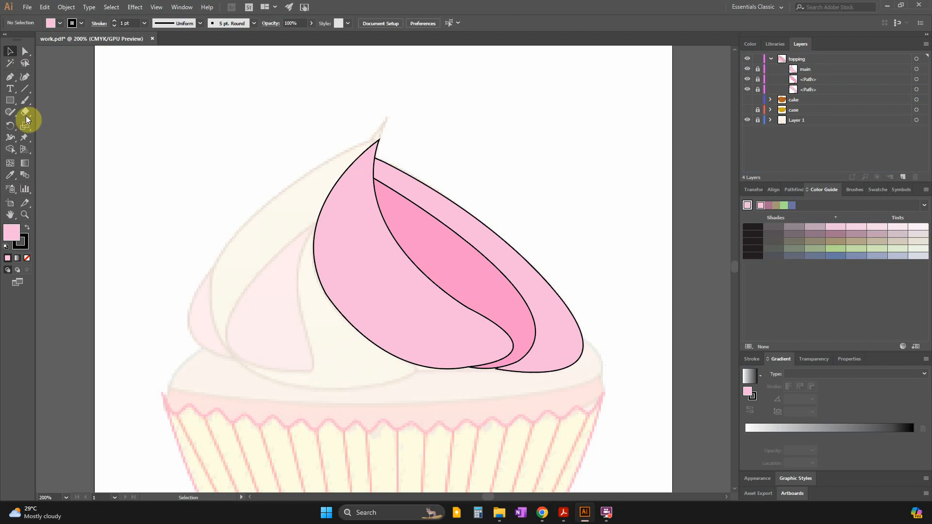
# Trace the outer edge of the swirl section beside main with the Pen tool, from main's base around to its upper edge.
pyautogui.click(10, 76)
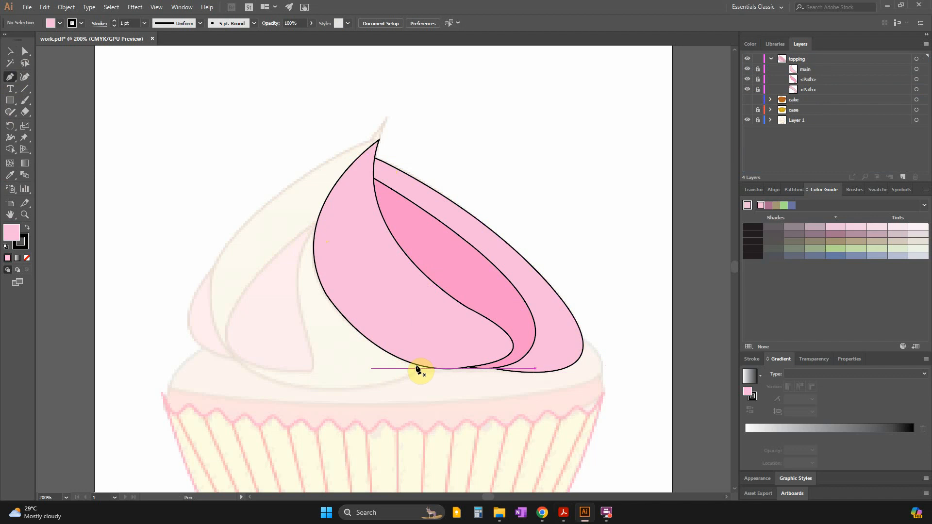
pyautogui.click(417, 367)
pyautogui.moveTo(254, 371); pyautogui.dragTo(151, 326)
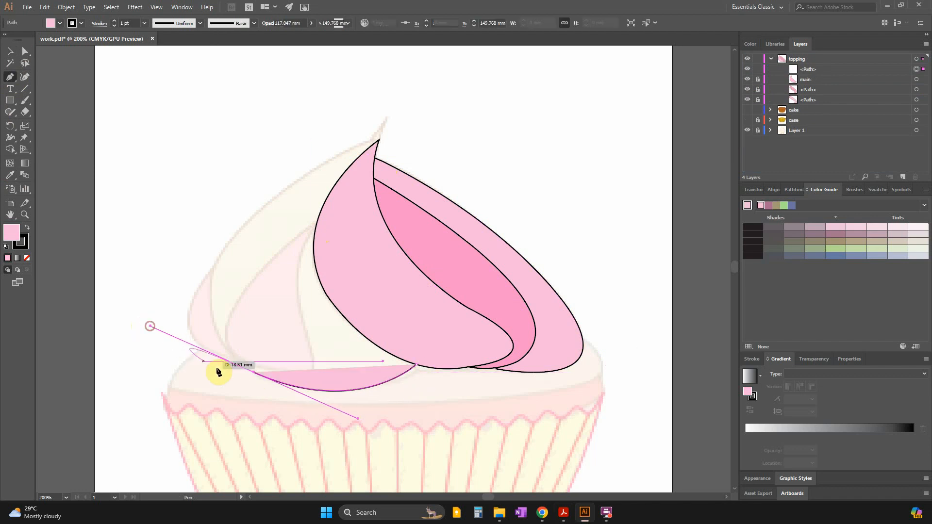
pyautogui.moveTo(253, 375); pyautogui.dragTo(236, 358)
pyautogui.click(235, 356)
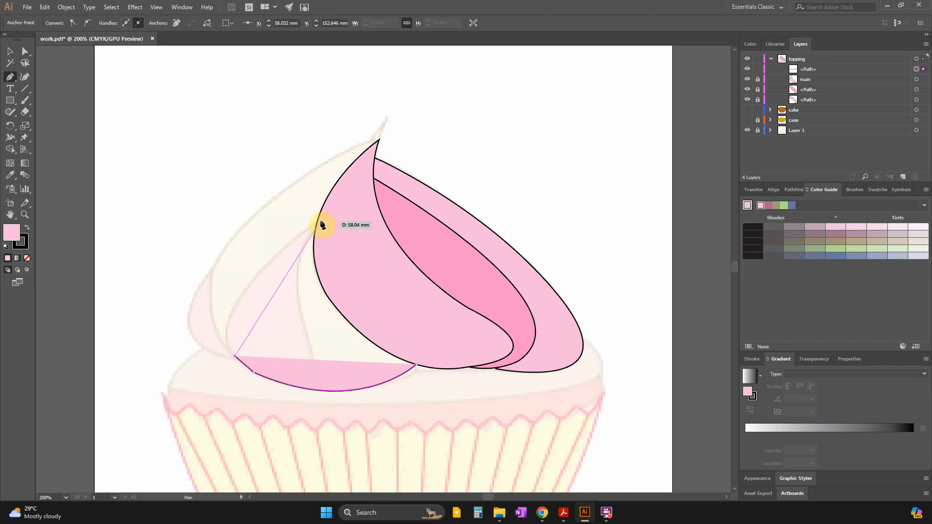
pyautogui.moveTo(316, 222); pyautogui.dragTo(439, 139)
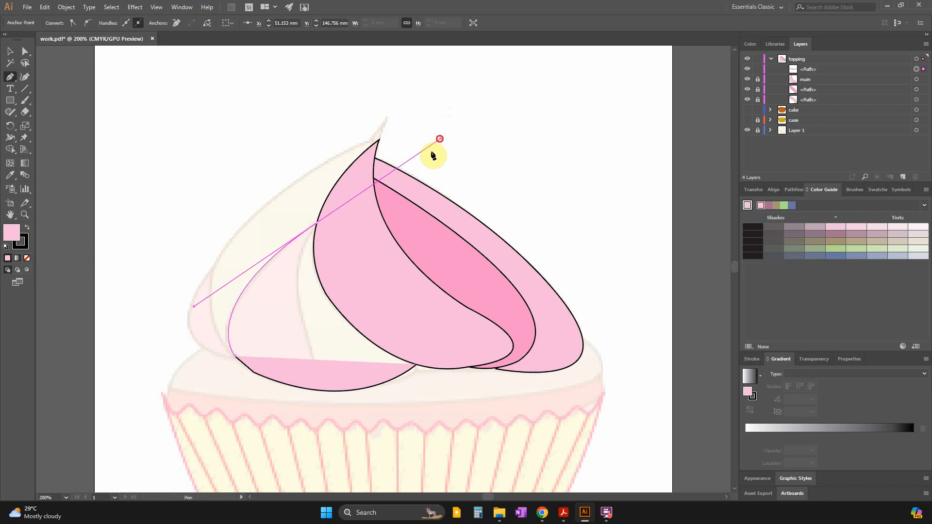
# Remove the new path's fill and close it with straight segments running across the main section back to its starting point.
pyautogui.click(27, 260)
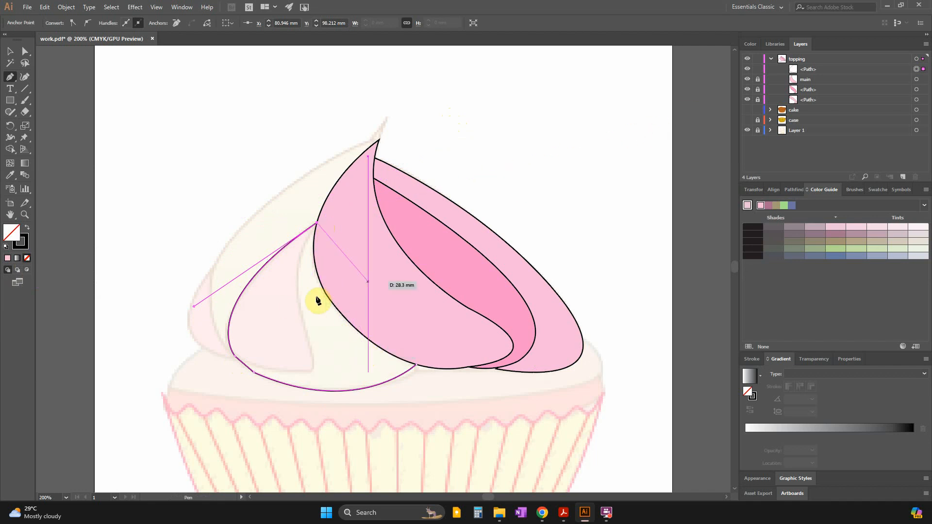
pyautogui.click(331, 287)
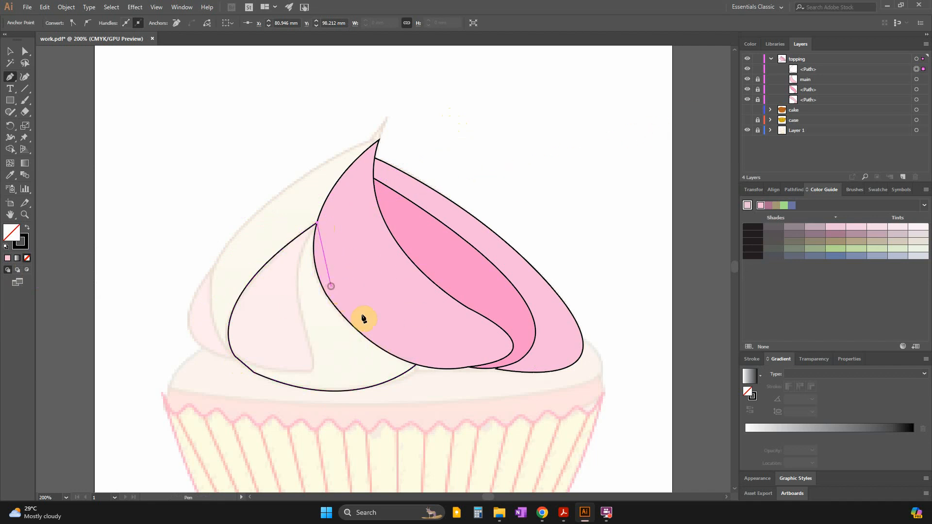
pyautogui.click(410, 354)
pyautogui.click(416, 364)
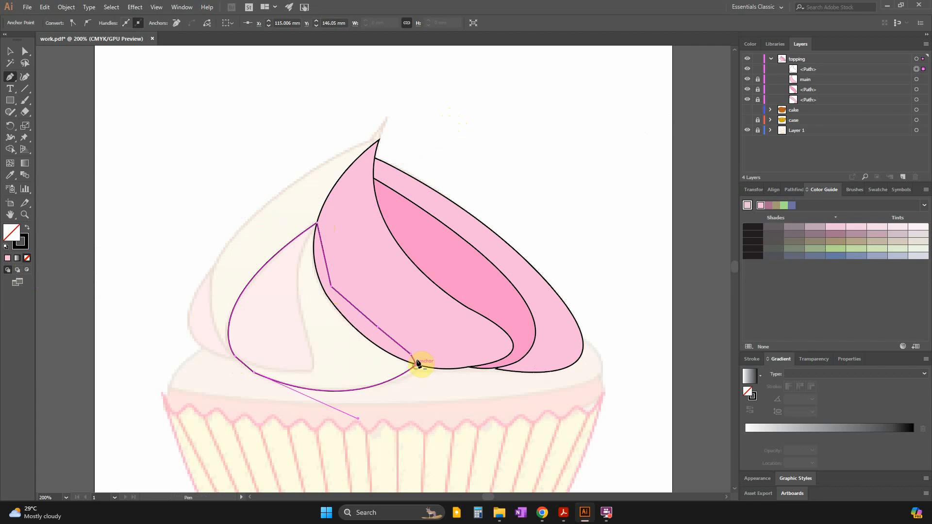
pyautogui.click(9, 51)
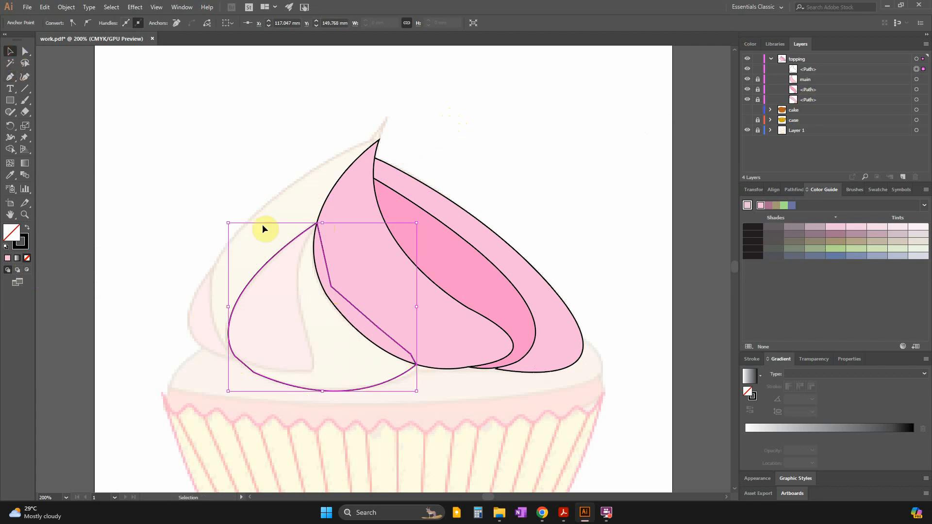
# Check the topping colours in the question paper in Acrobat, and sample the inner right section's darker pink as the new section's fill.
pyautogui.hotkey('alt', 'Tab')
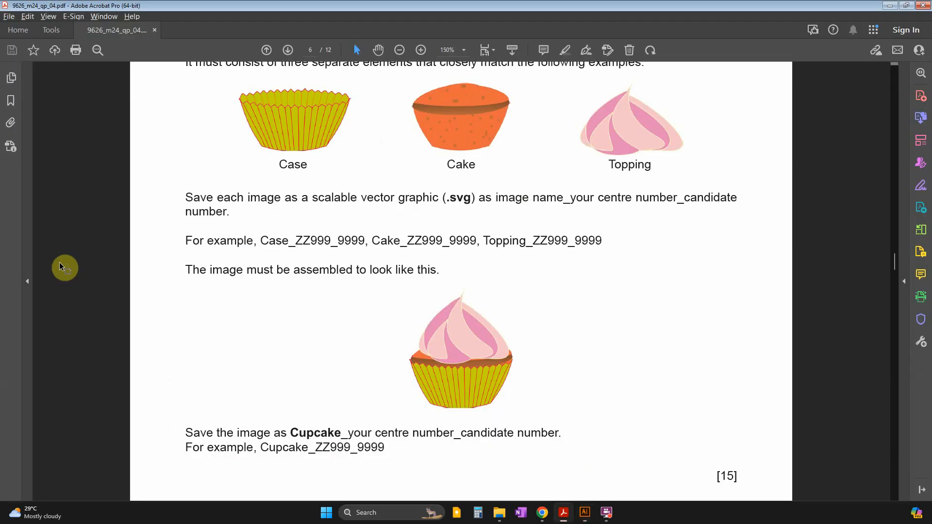
pyautogui.hotkey('alt', 'Tab')
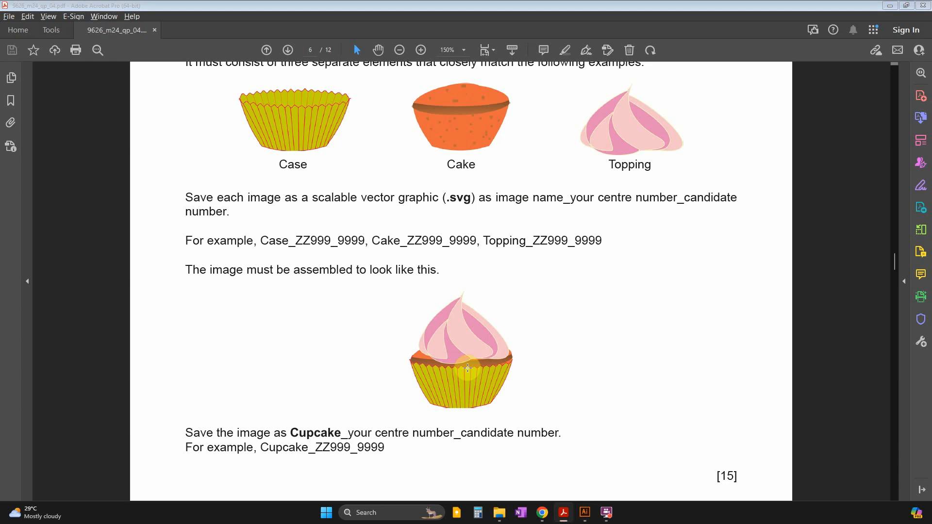
pyautogui.hotkey('alt', 'Tab')
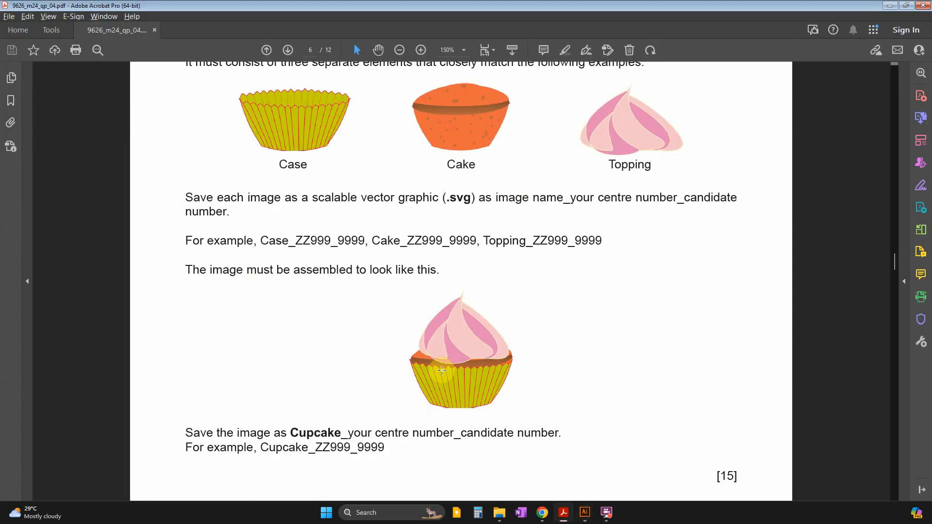
pyautogui.click(890, 5)
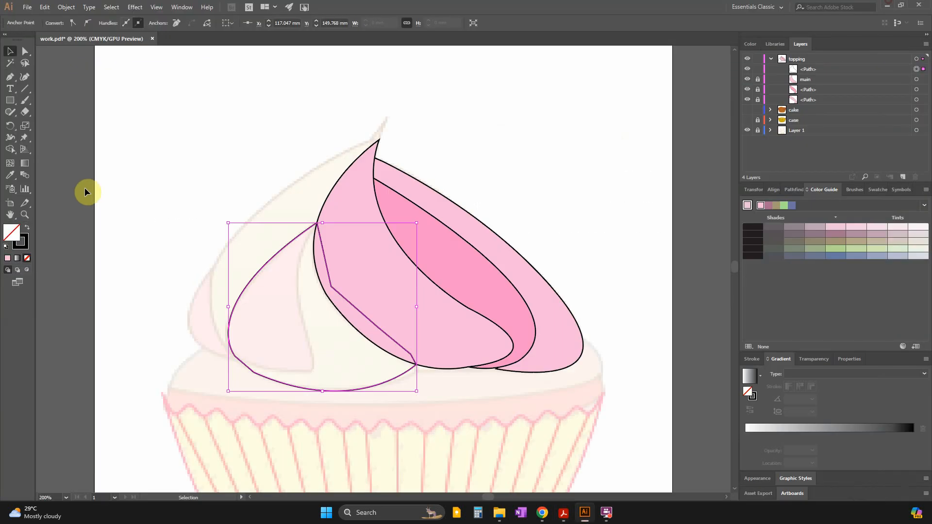
pyautogui.click(10, 176)
pyautogui.click(463, 268)
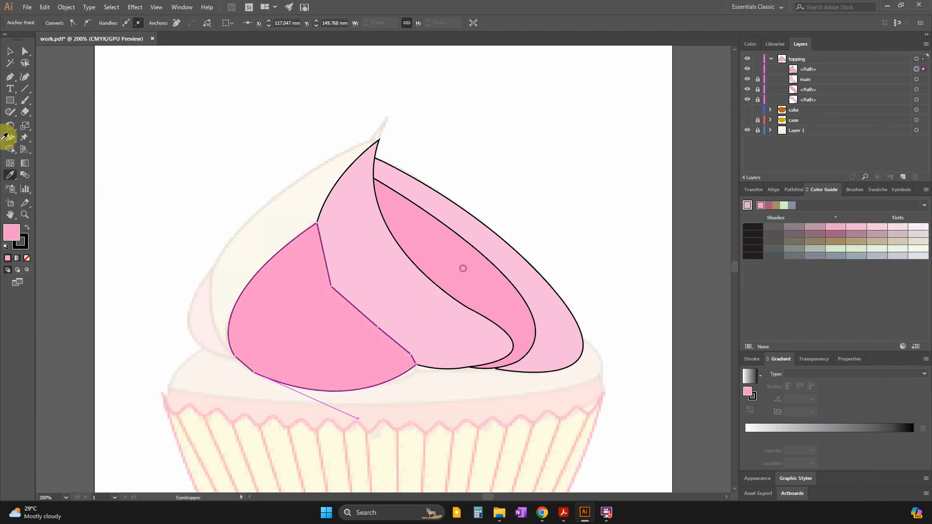
pyautogui.click(10, 51)
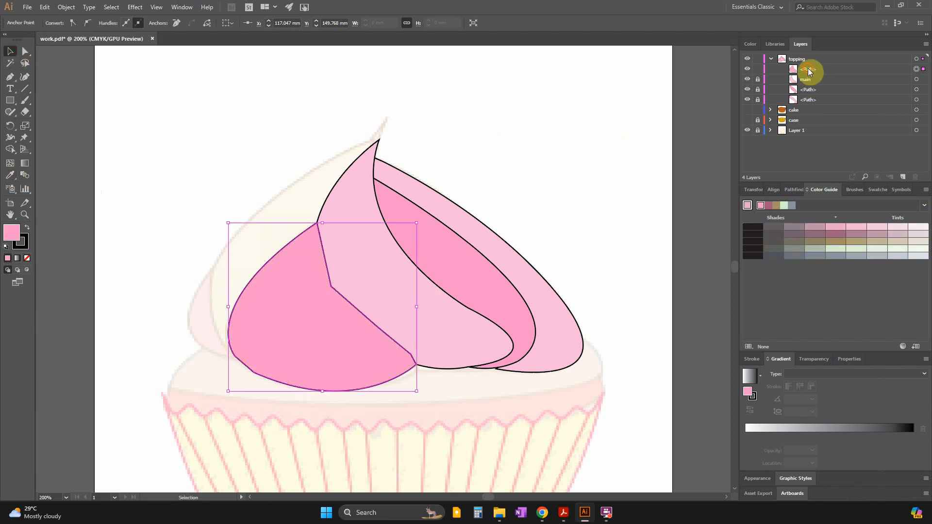
# Move the darker pink left section's path below the other topping paths, lock it and hide it.
pyautogui.moveTo(809, 72); pyautogui.dragTo(810, 104)
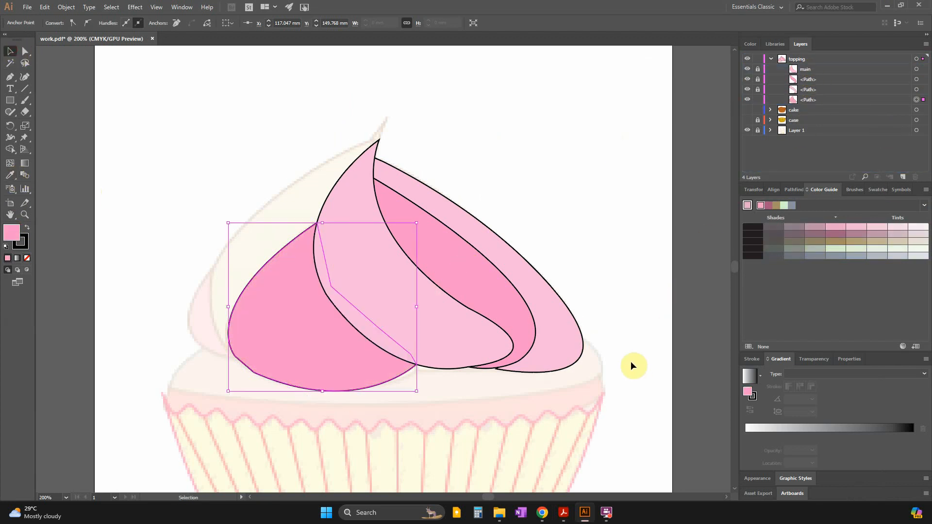
pyautogui.click(65, 189)
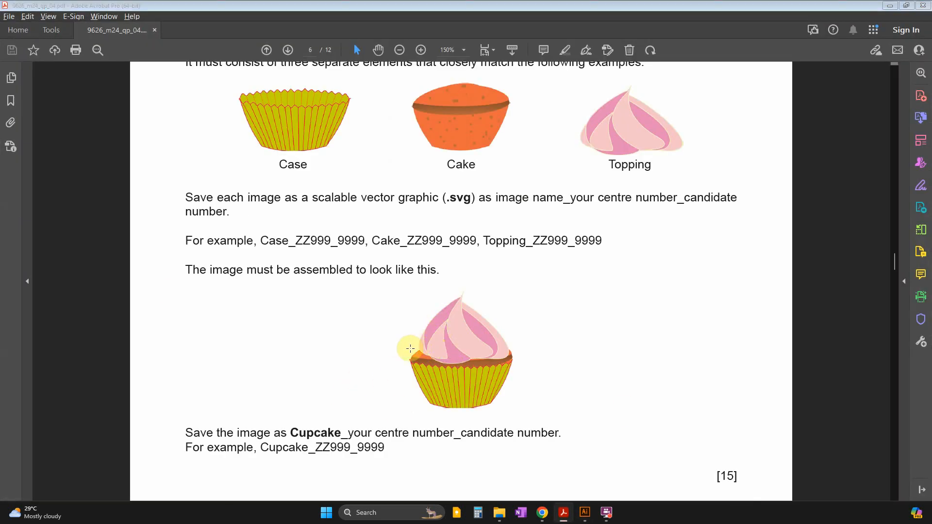
pyautogui.hotkey('alt', 'Tab')
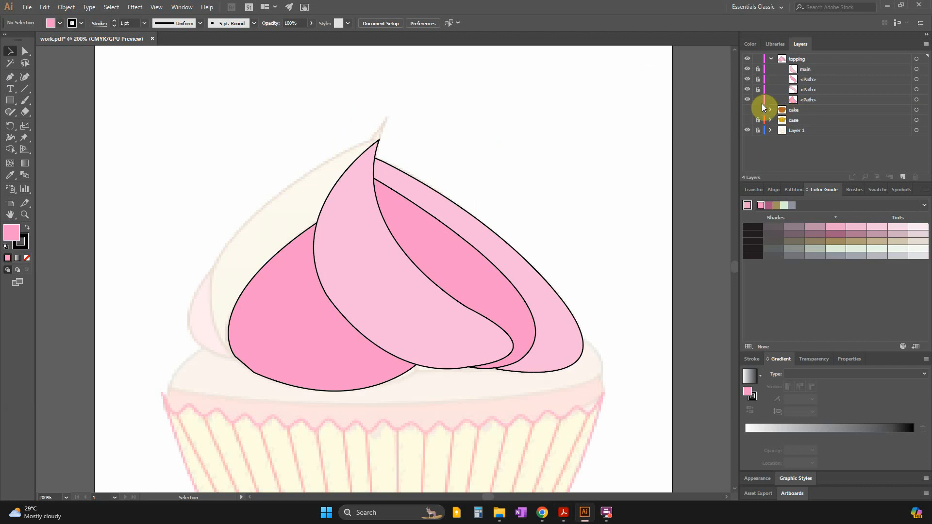
pyautogui.click(747, 100)
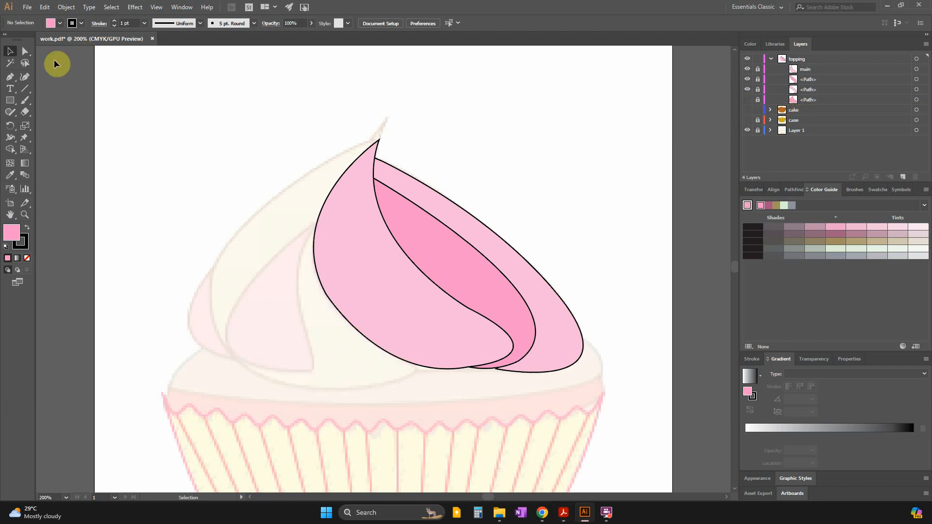
# Trace the teardrop-shaped section left of main with the Pen tool as a closed curved path with no fill.
pyautogui.click(9, 78)
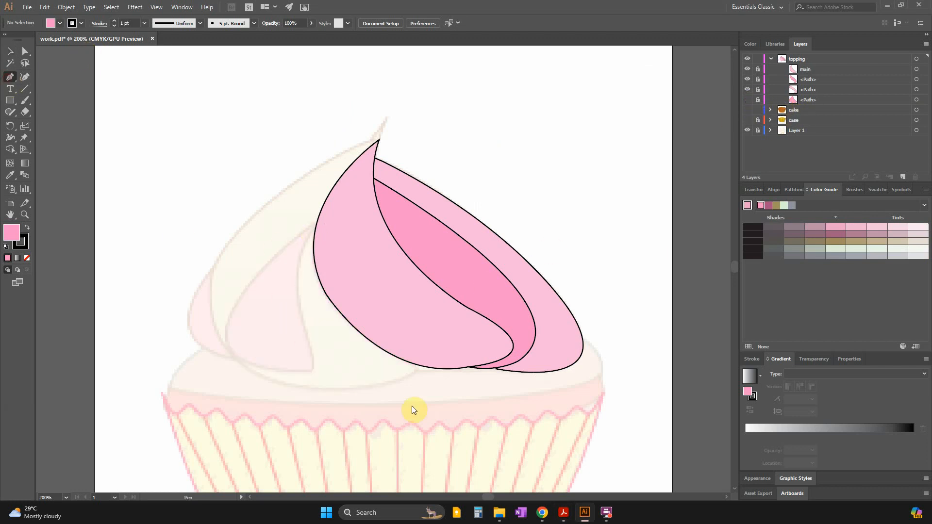
pyautogui.click(317, 223)
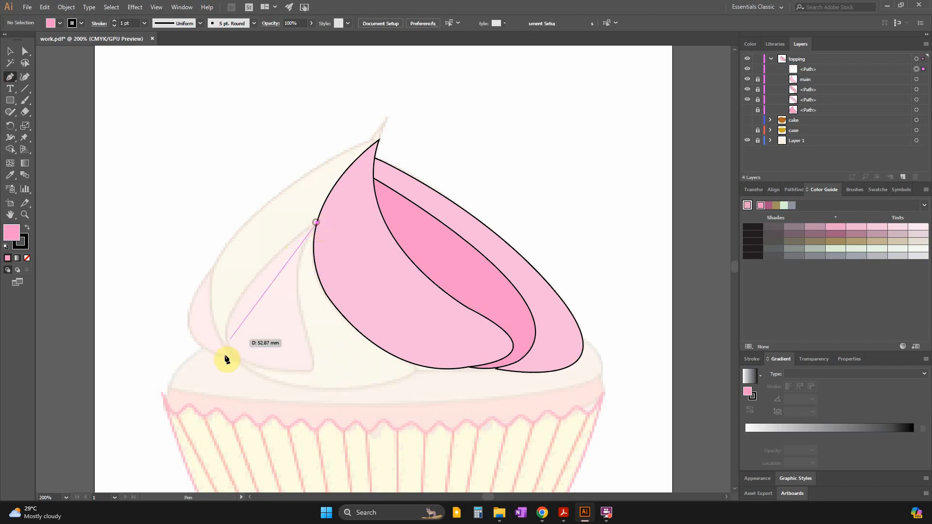
pyautogui.moveTo(238, 355); pyautogui.dragTo(24, 244)
pyautogui.click(239, 356)
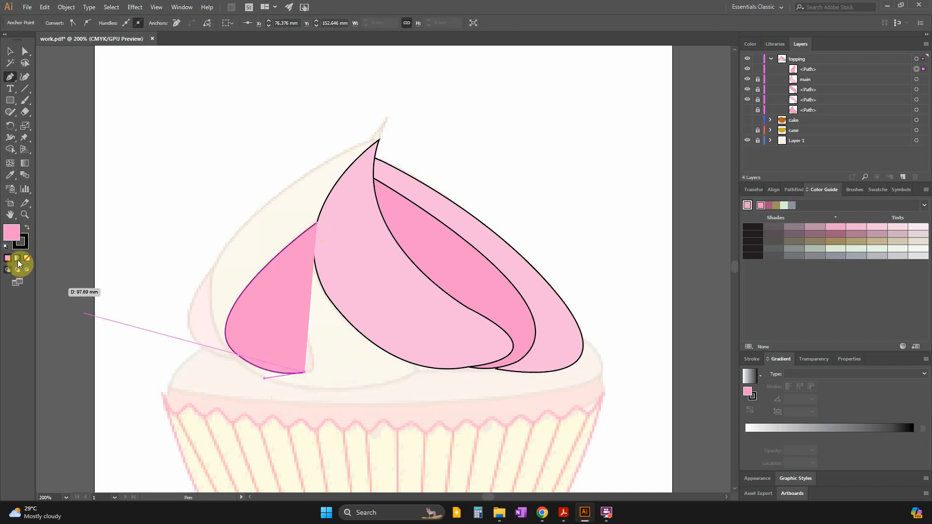
pyautogui.click(28, 259)
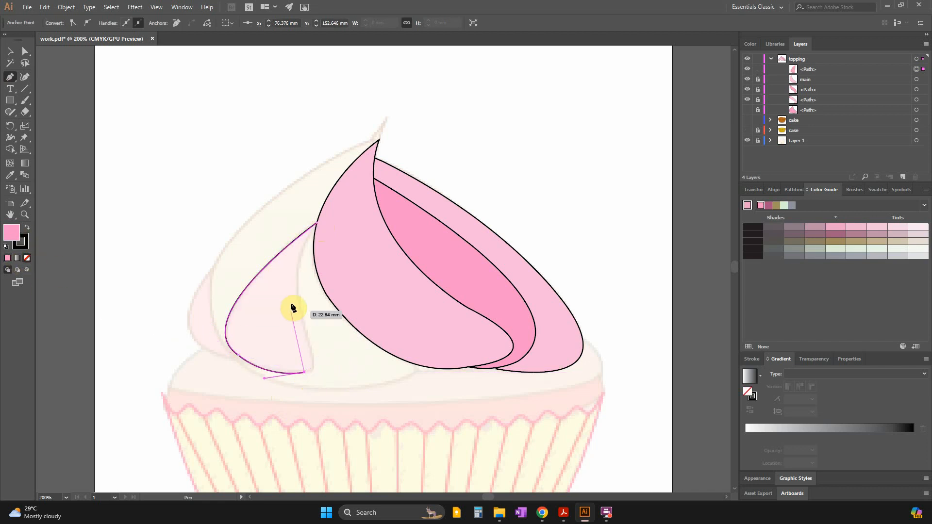
pyautogui.moveTo(308, 340); pyautogui.dragTo(295, 307)
pyautogui.click(308, 340)
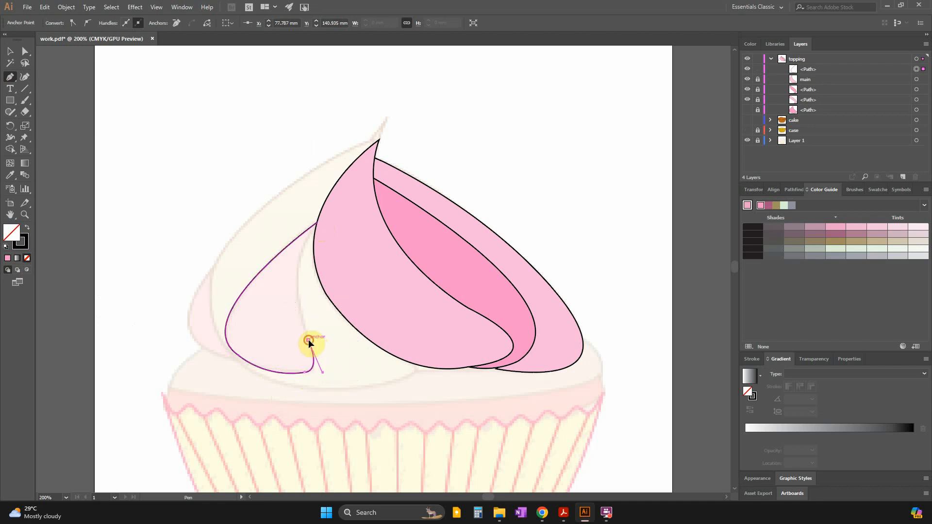
pyautogui.moveTo(318, 224)
pyautogui.mouseDown()
pyautogui.moveTo(360, 217)
pyautogui.moveTo(369, 151)
pyautogui.moveTo(356, 170)
pyautogui.mouseUp()
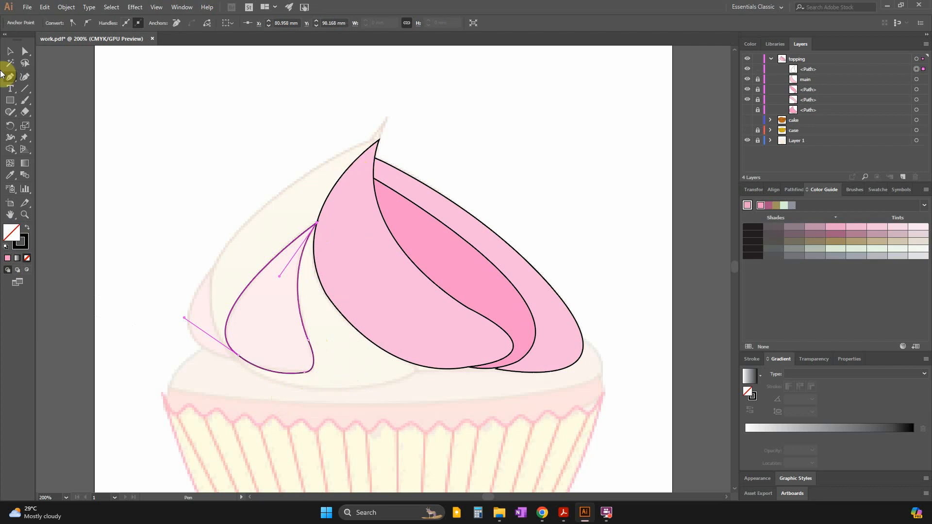
# Sample the inner right section's darker pink as the teardrop section's fill.
pyautogui.click(10, 175)
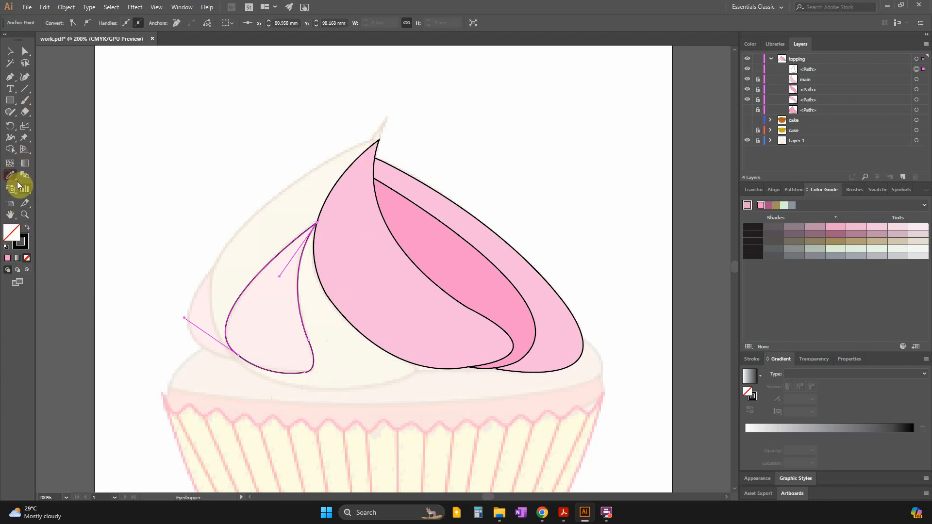
pyautogui.click(476, 270)
pyautogui.click(10, 51)
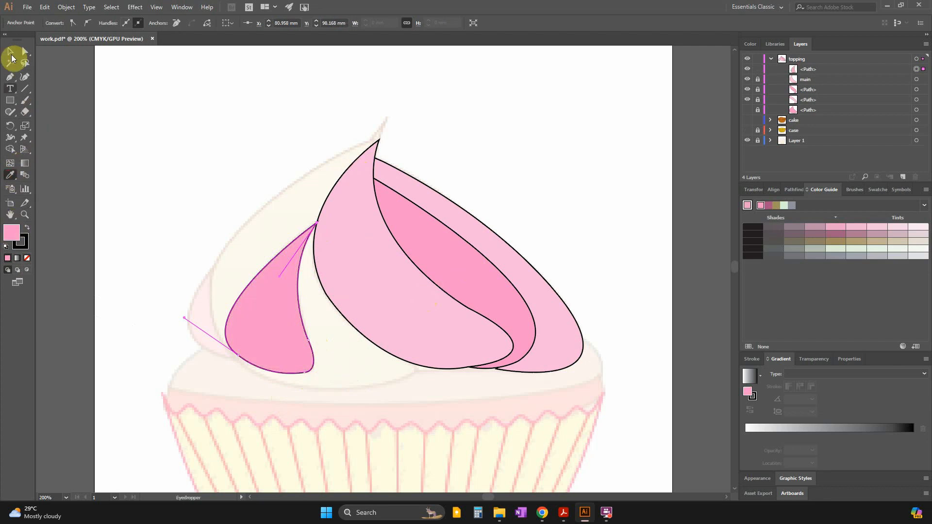
# Show the hidden left section, check the colours in the question paper in Acrobat, and sample main's light pink as the teardrop section's fill.
pyautogui.click(748, 110)
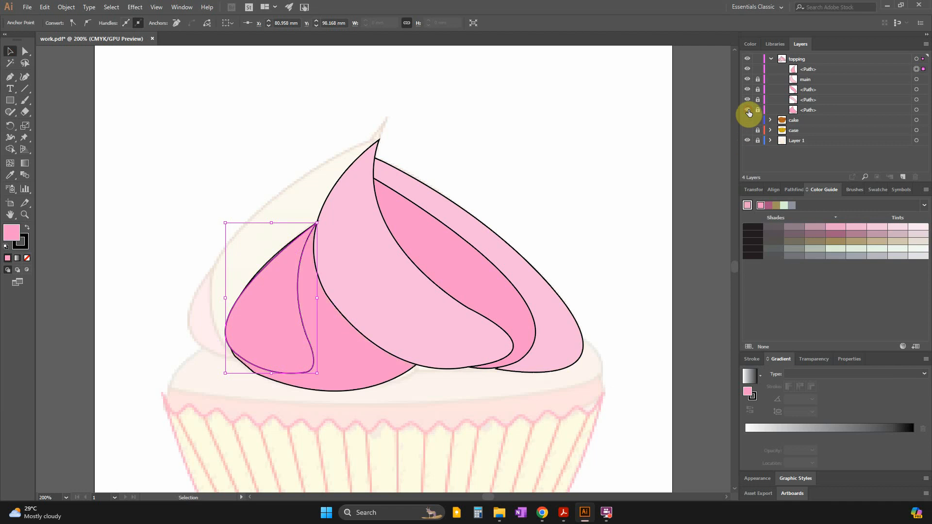
pyautogui.hotkey('alt', 'Tab')
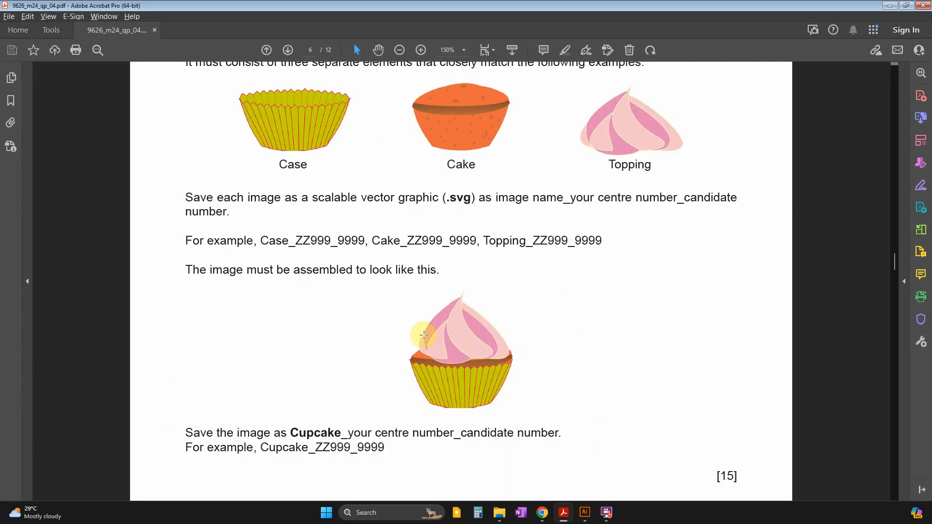
pyautogui.hotkey('alt', 'Tab')
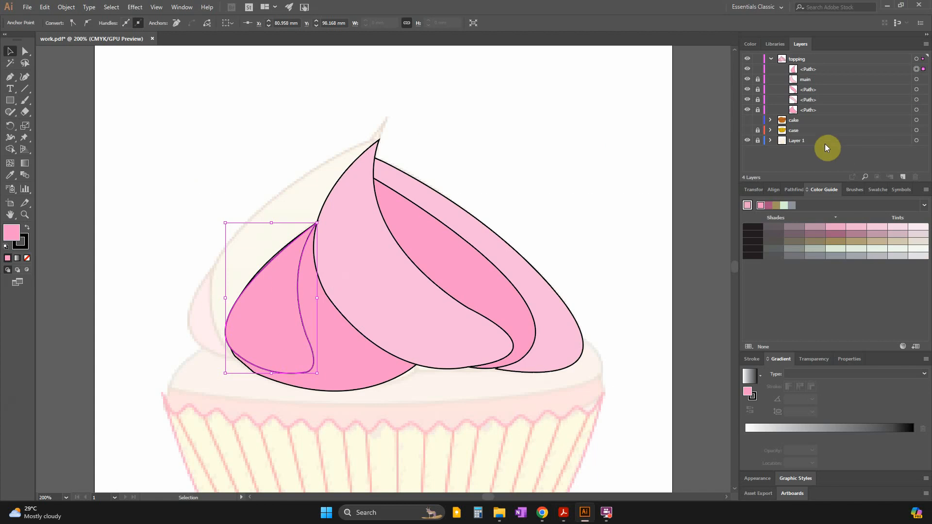
pyautogui.click(11, 175)
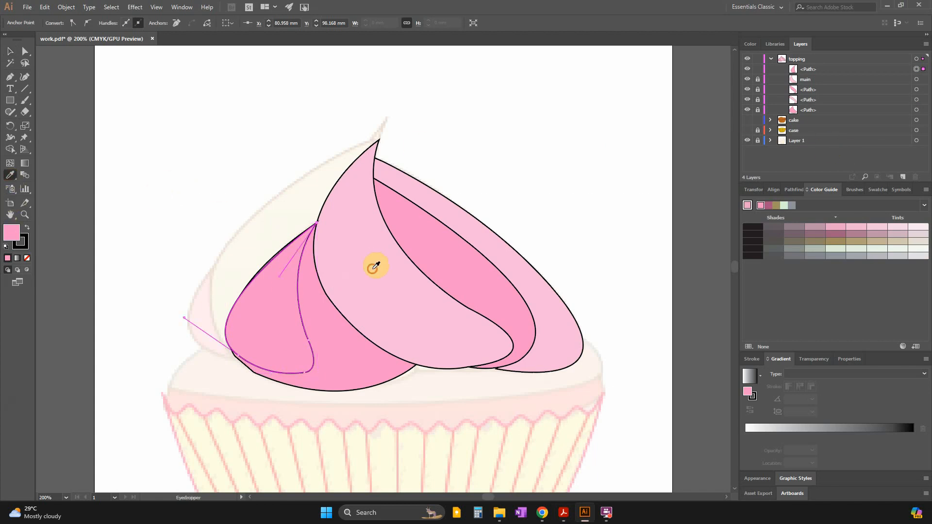
pyautogui.click(377, 265)
pyautogui.click(11, 50)
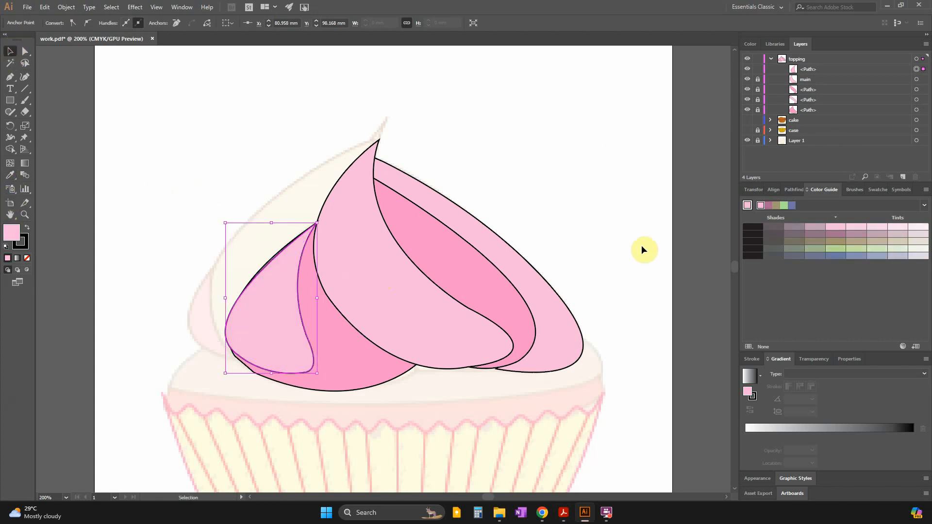
pyautogui.click(693, 238)
# Start tracing the upper-left swirl section with the Pen tool, curving its outer edge up from the teardrop's base, and remove the path's fill.
pyautogui.click(197, 336)
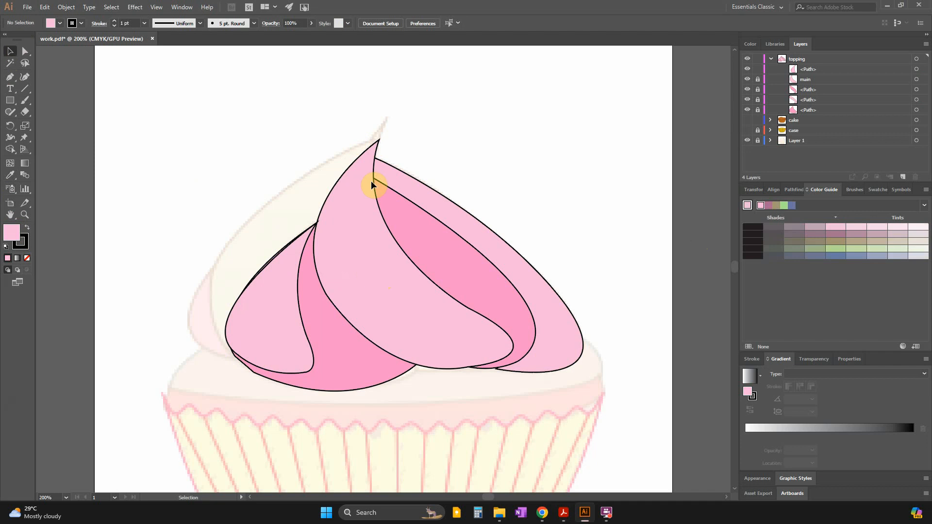
pyautogui.click(10, 77)
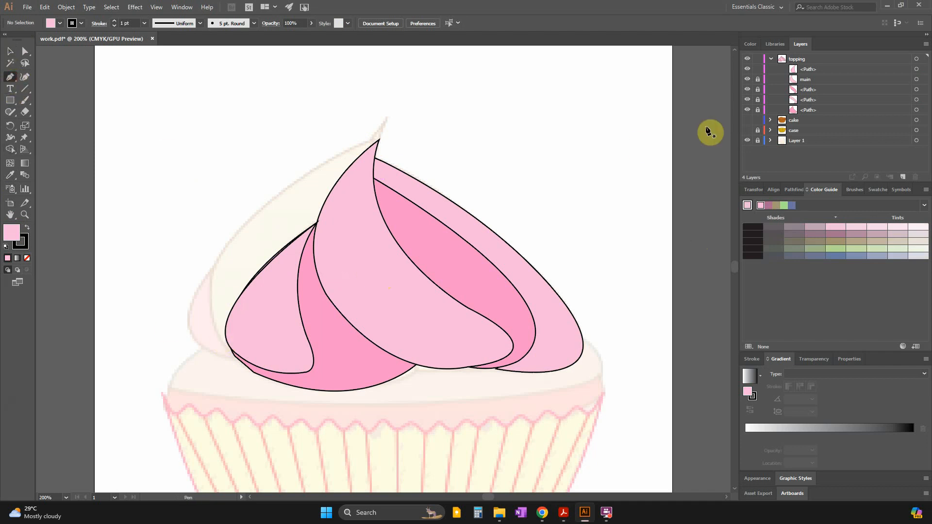
pyautogui.click(233, 355)
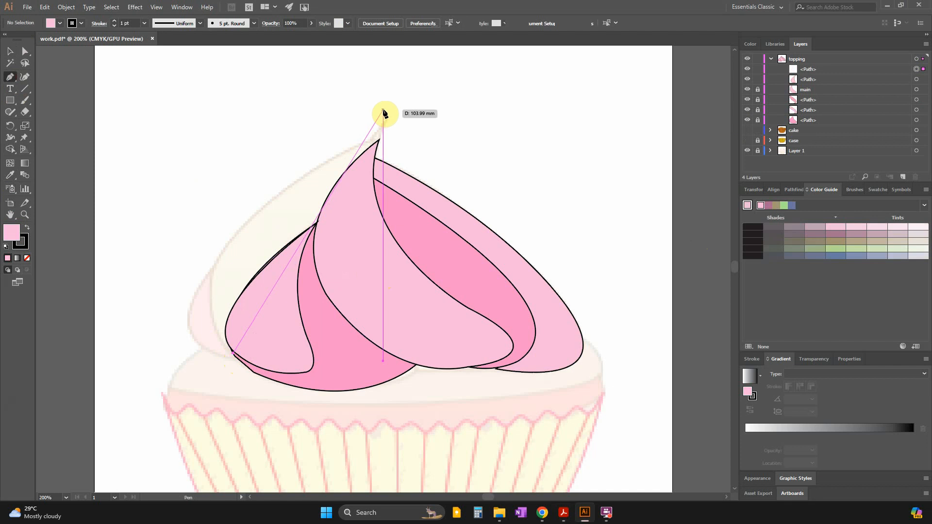
pyautogui.moveTo(387, 120); pyautogui.dragTo(514, 136)
pyautogui.hotkey('ctrl', 'z')
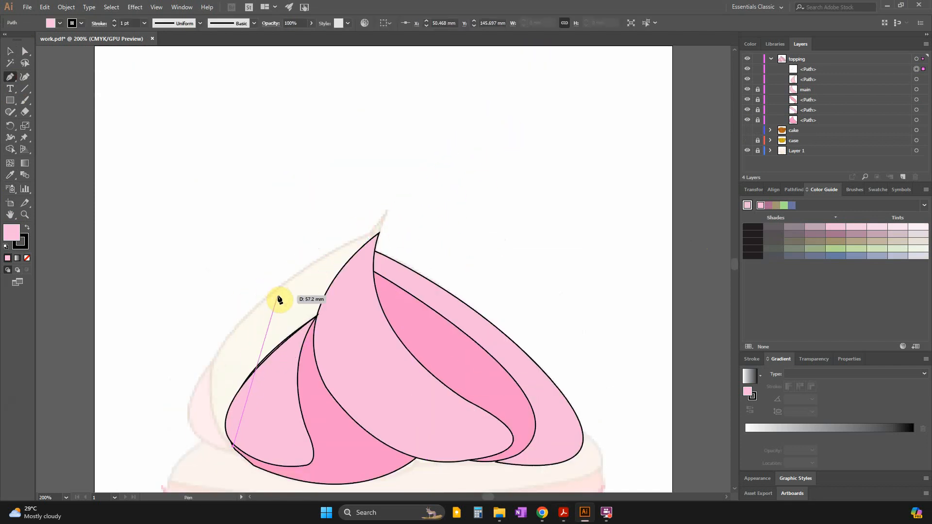
pyautogui.moveTo(275, 288); pyautogui.dragTo(385, 196)
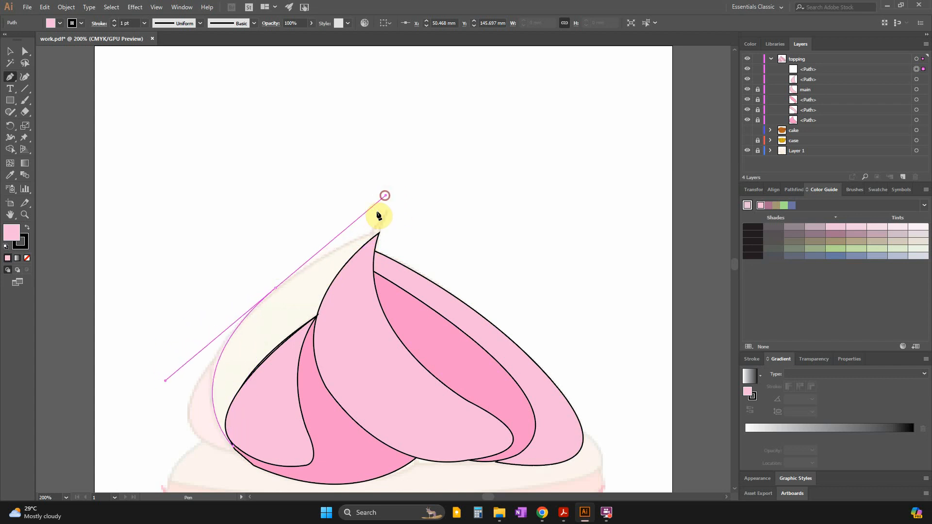
pyautogui.click(274, 290)
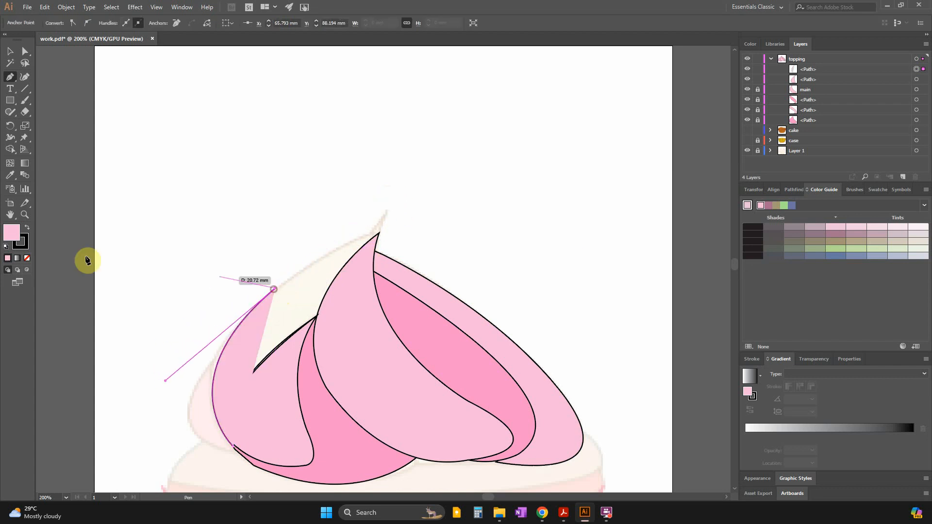
pyautogui.click(28, 258)
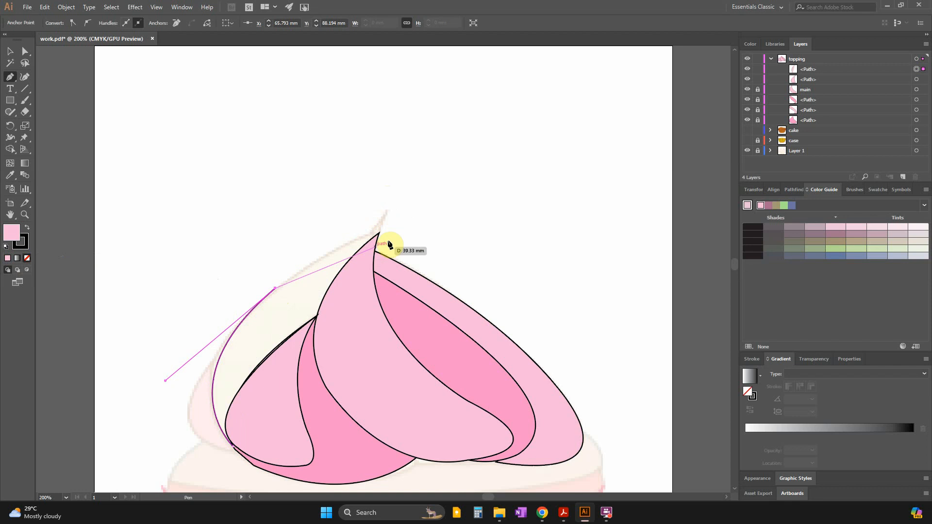
# Extend the upper-left section's path to the swirl's tip and back behind main and the teardrop section, closing it at its starting point.
pyautogui.moveTo(388, 214); pyautogui.dragTo(403, 202)
pyautogui.click(388, 216)
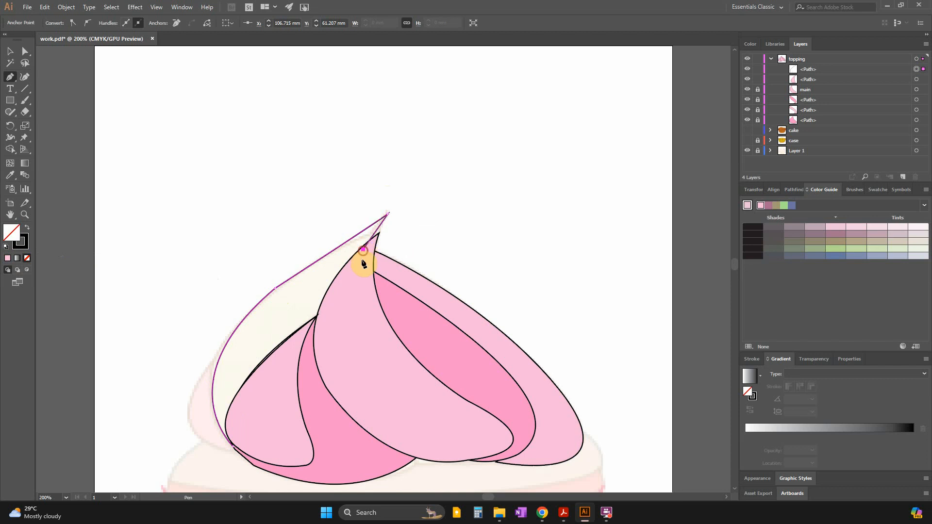
pyautogui.click(322, 314)
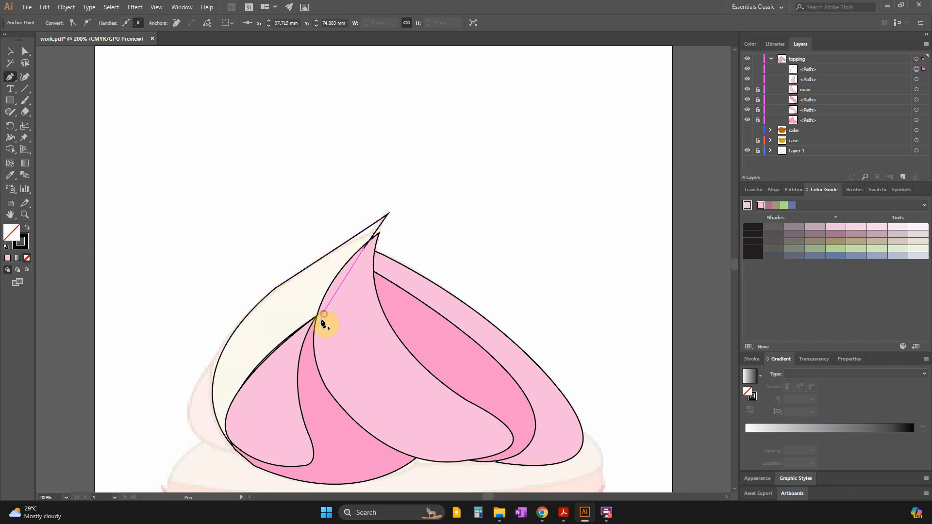
pyautogui.click(253, 384)
pyautogui.click(240, 423)
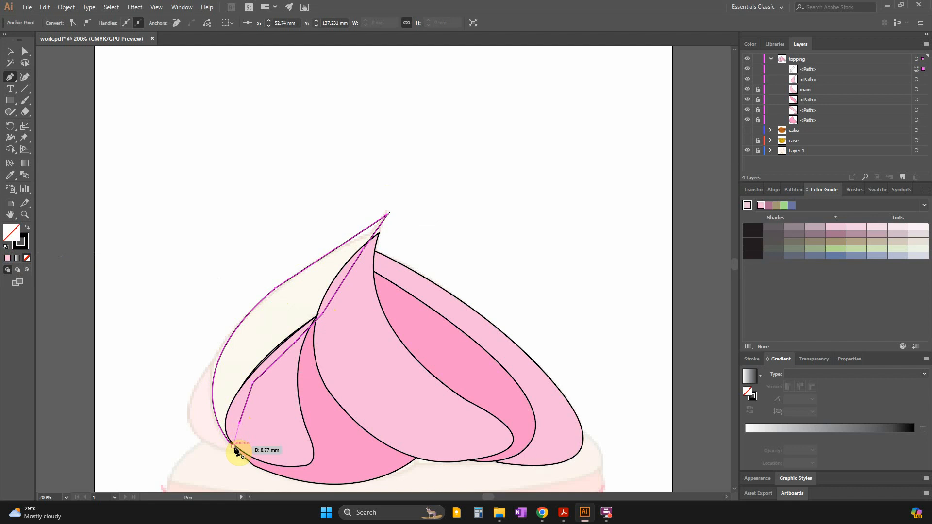
pyautogui.click(234, 447)
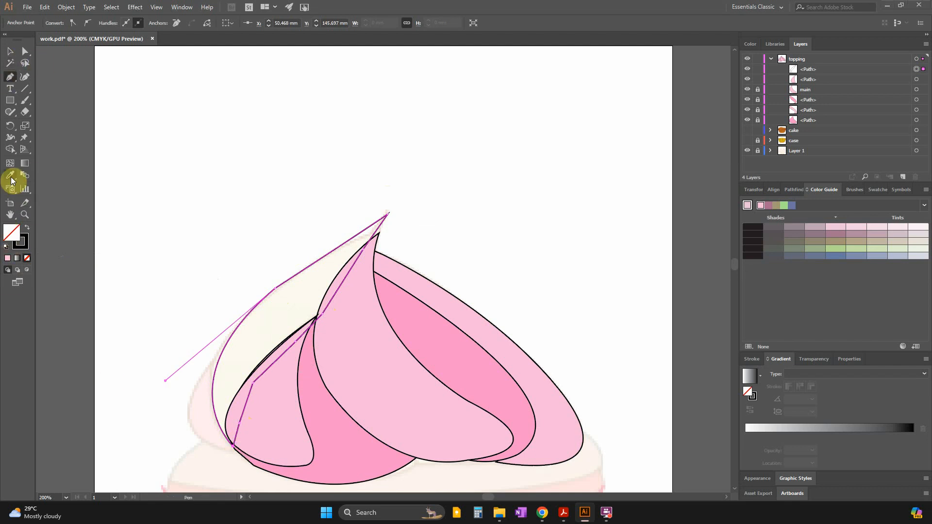
# Check the topping colours in the question paper in Acrobat and sample the lower-left section's darker pink as the upper-left section's fill.
pyautogui.hotkey('alt', 'Tab')
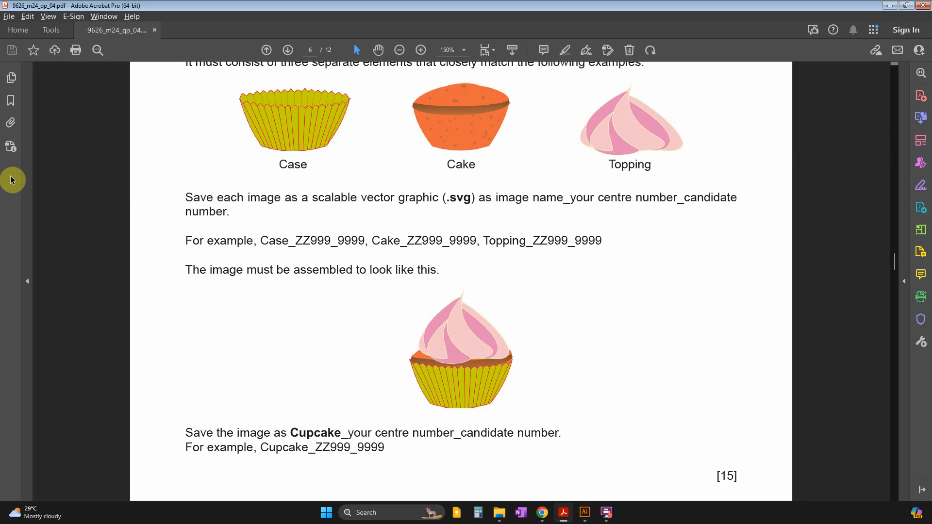
pyautogui.hotkey('alt', 'Tab')
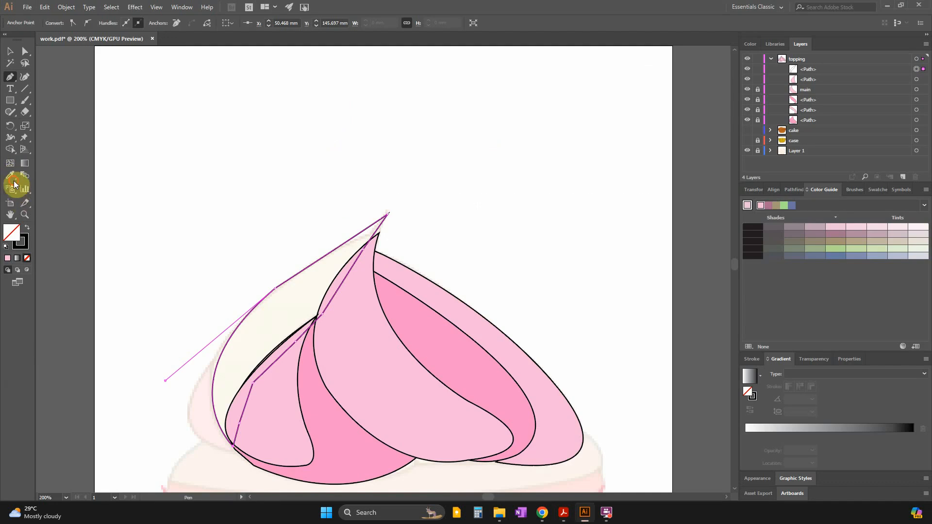
pyautogui.click(320, 404)
pyautogui.hotkey('ctrl', 'z')
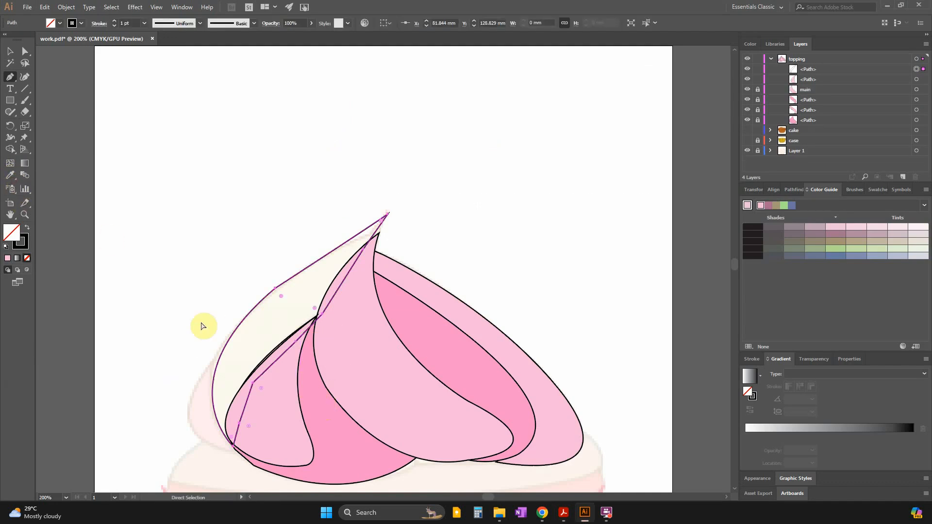
pyautogui.click(15, 177)
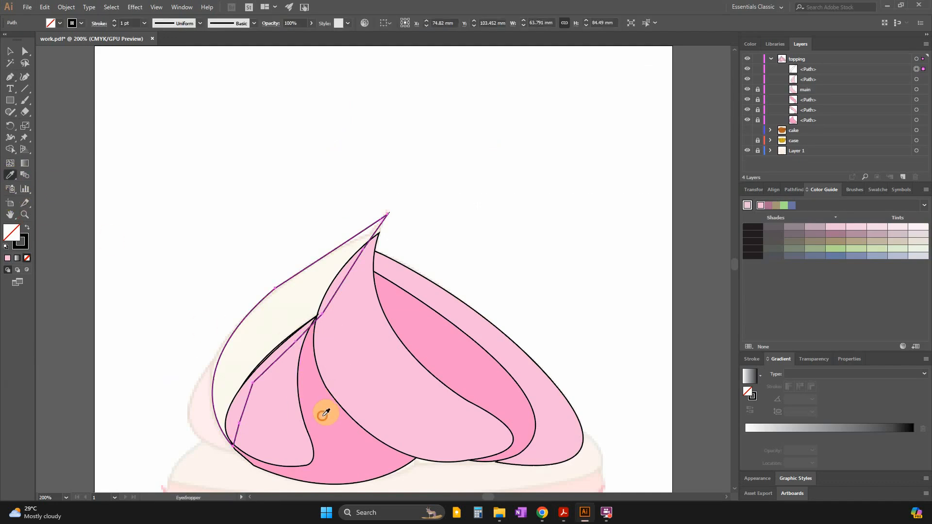
pyautogui.click(321, 418)
# Move the upper-left section's path below the other topping paths and lock it together with the teardrop path.
pyautogui.click(7, 50)
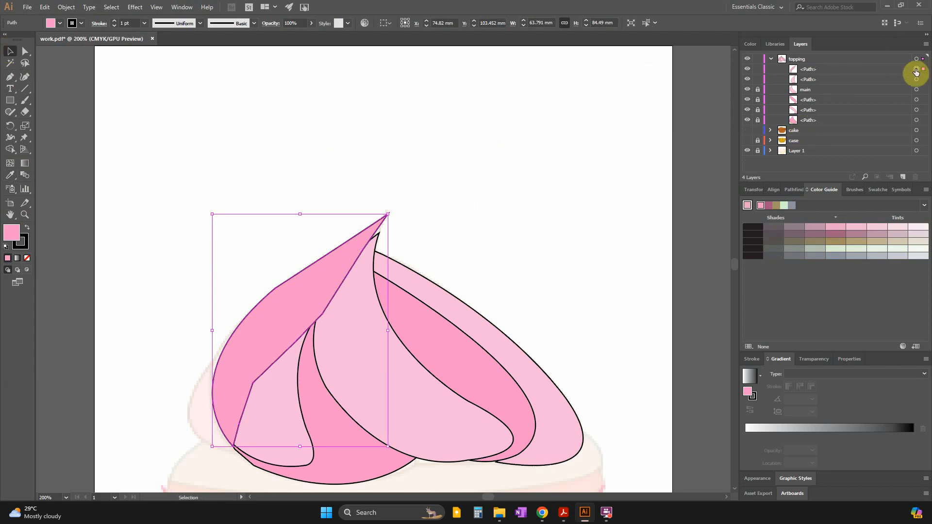
pyautogui.moveTo(805, 71); pyautogui.dragTo(808, 124)
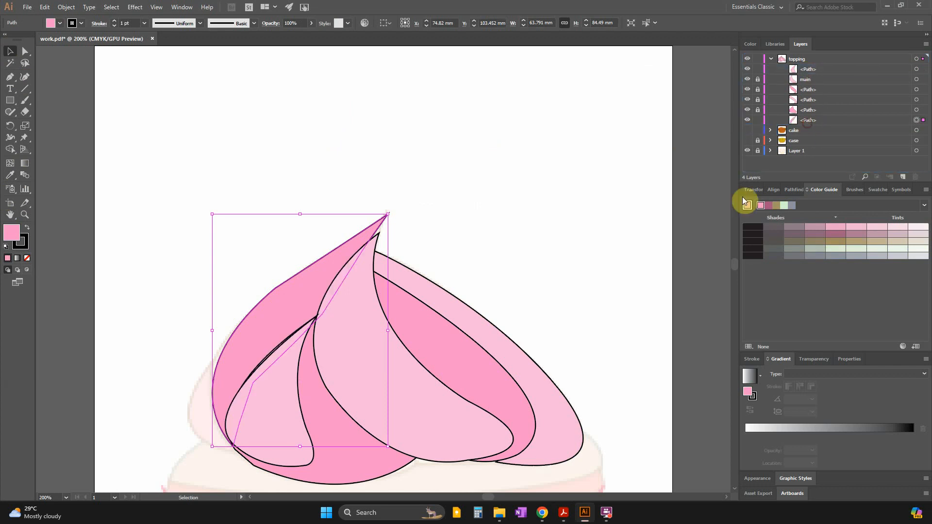
pyautogui.click(680, 297)
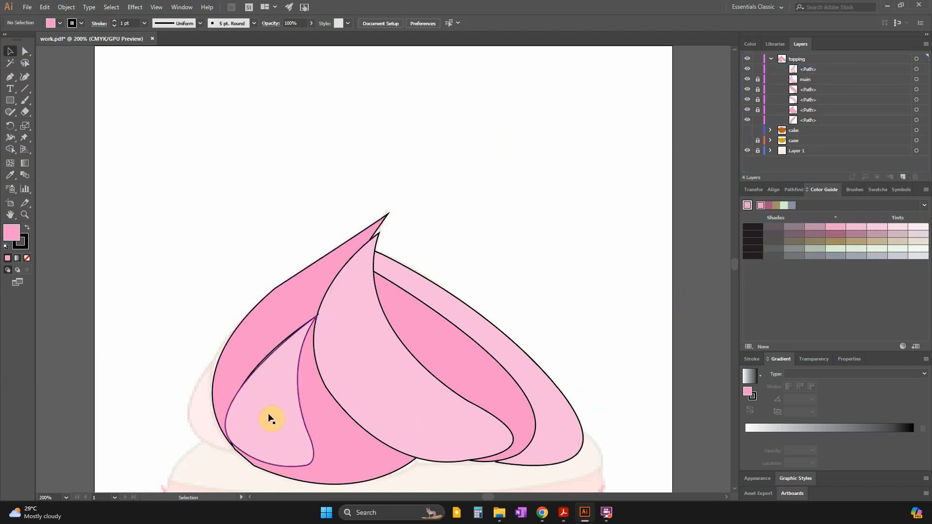
pyautogui.scroll(-1, 266, 413)
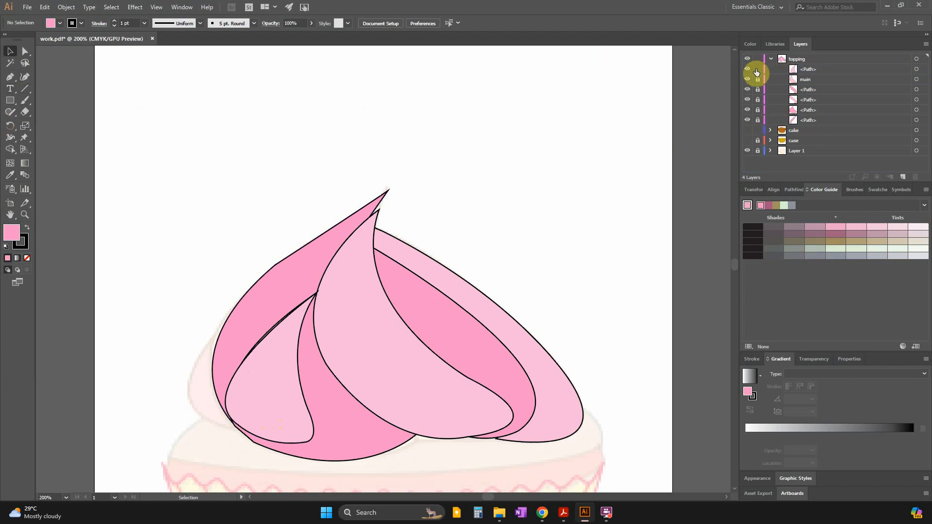
# Trace the outermost left section with the Pen tool as a closed path with a curved outer edge and no fill.
pyautogui.click(9, 80)
pyautogui.click(237, 430)
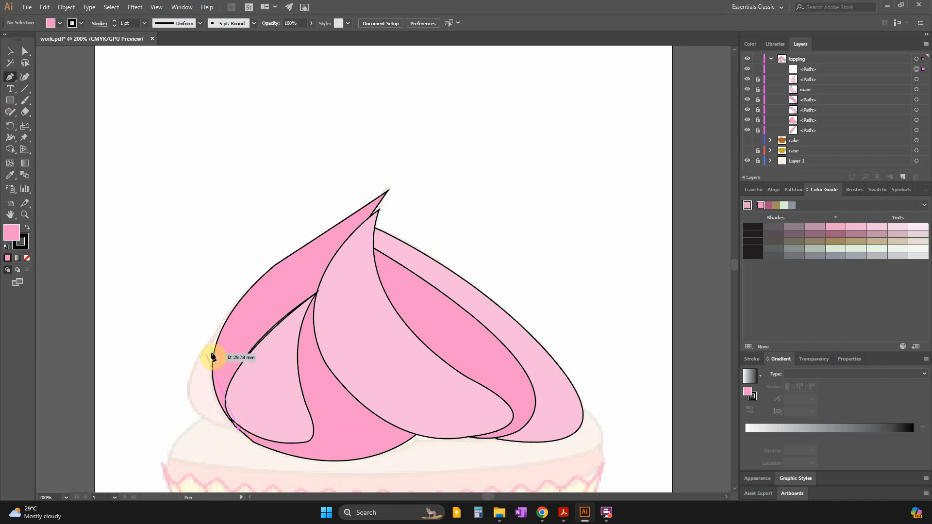
pyautogui.moveTo(231, 314); pyautogui.dragTo(333, 209)
pyautogui.click(235, 313)
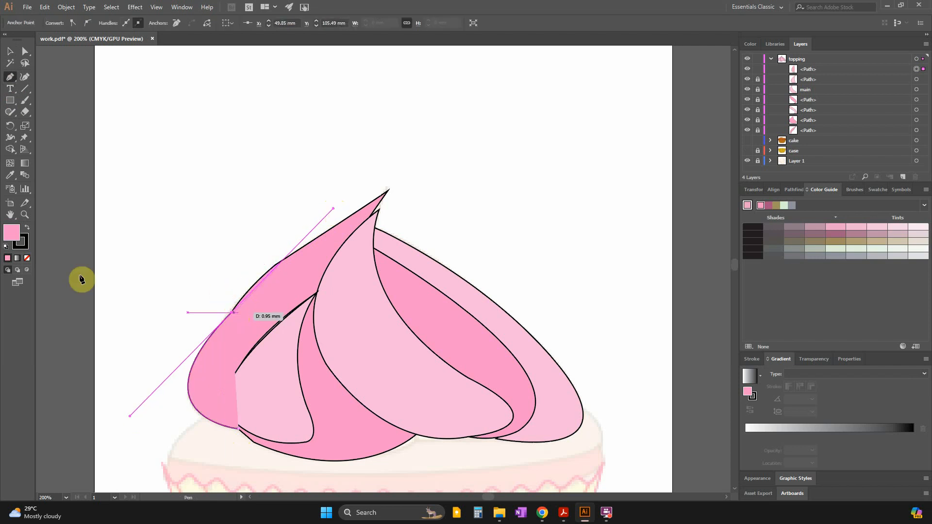
pyautogui.click(27, 259)
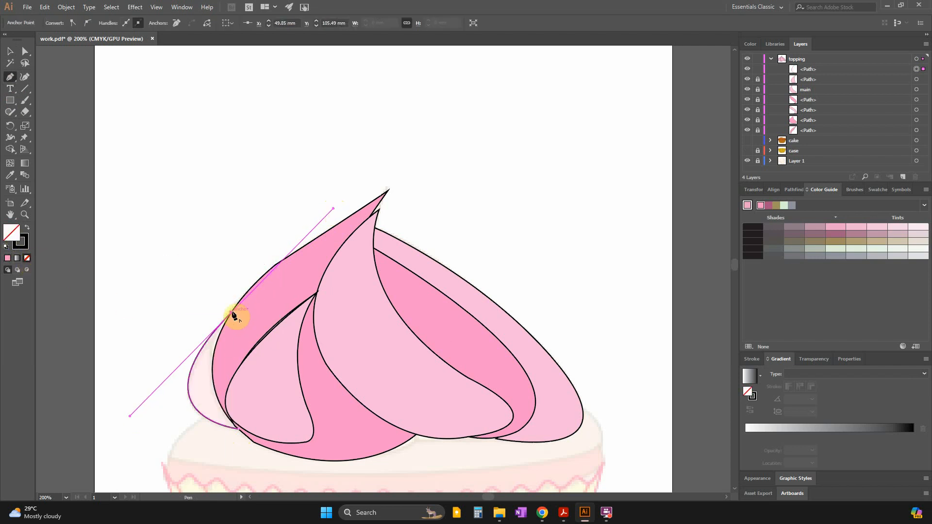
pyautogui.click(232, 313)
pyautogui.click(222, 352)
# Check the question paper's colours in Acrobat and fill the outermost left section with the light pink sampled from the teardrop section.
pyautogui.click(7, 258)
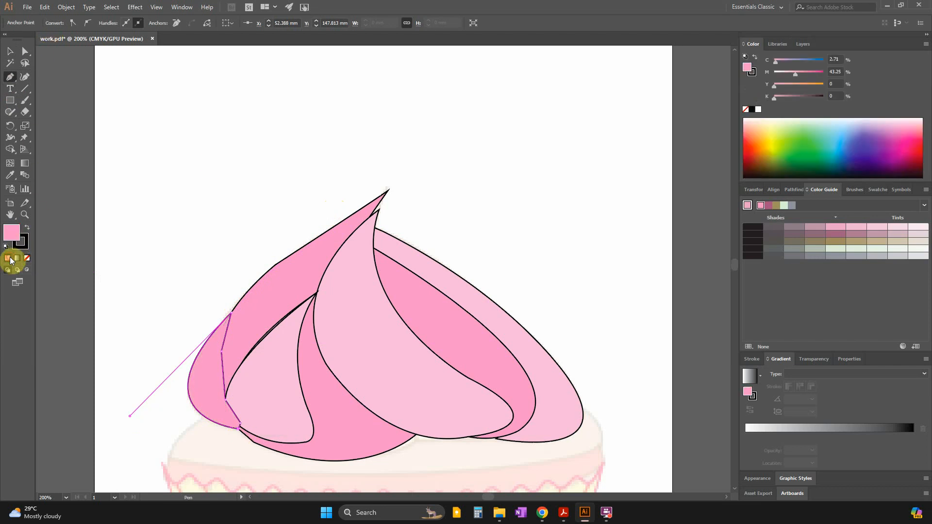
pyautogui.click(10, 54)
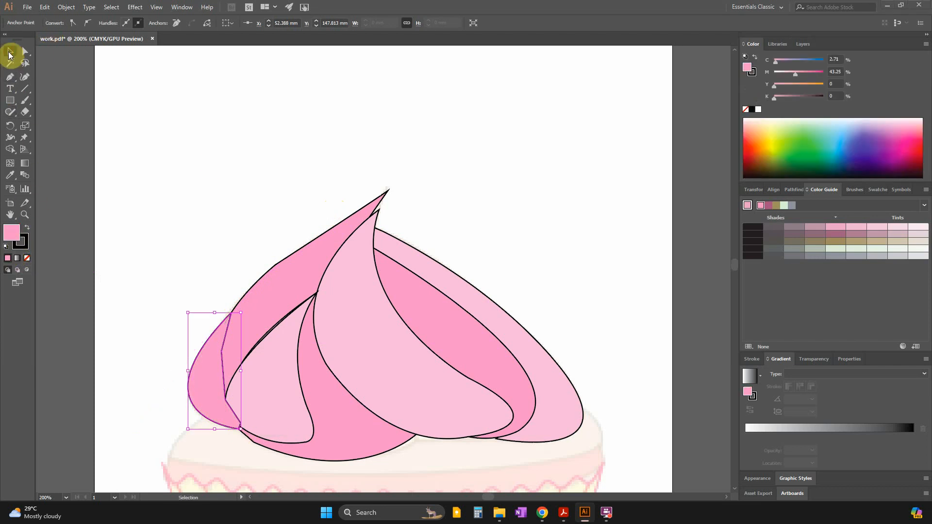
pyautogui.hotkey('alt', 'Tab')
pyautogui.hotkey('alt', 'Tab')
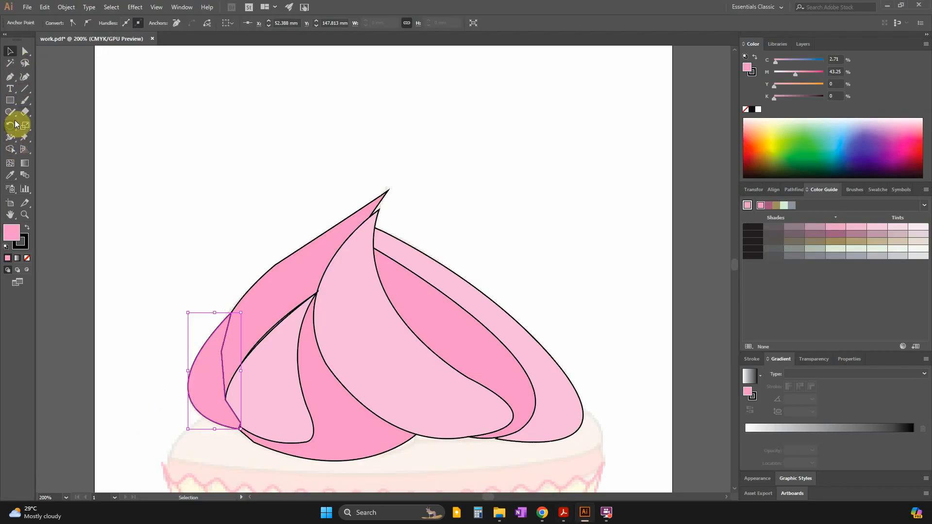
pyautogui.click(10, 175)
pyautogui.click(254, 373)
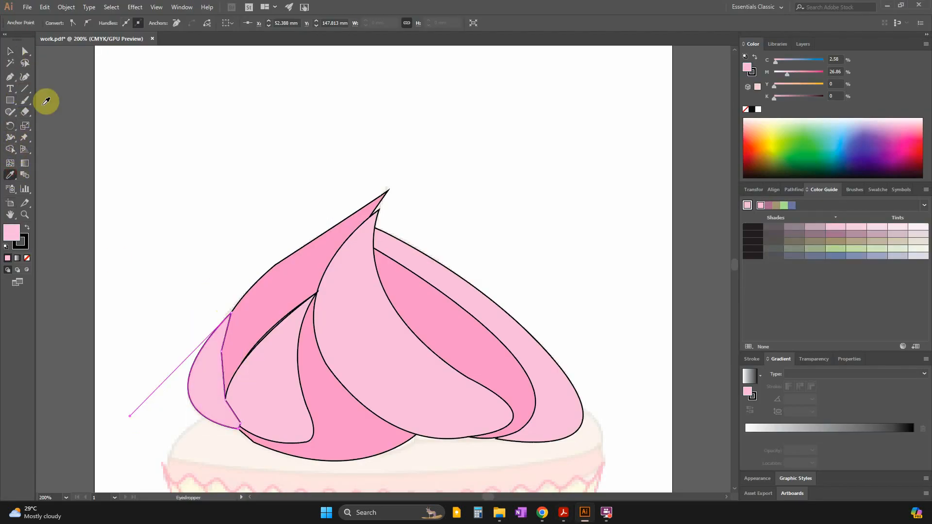
# Move the outermost left section's path to the bottom of the topping layer and deselect it.
pyautogui.click(9, 51)
pyautogui.click(801, 44)
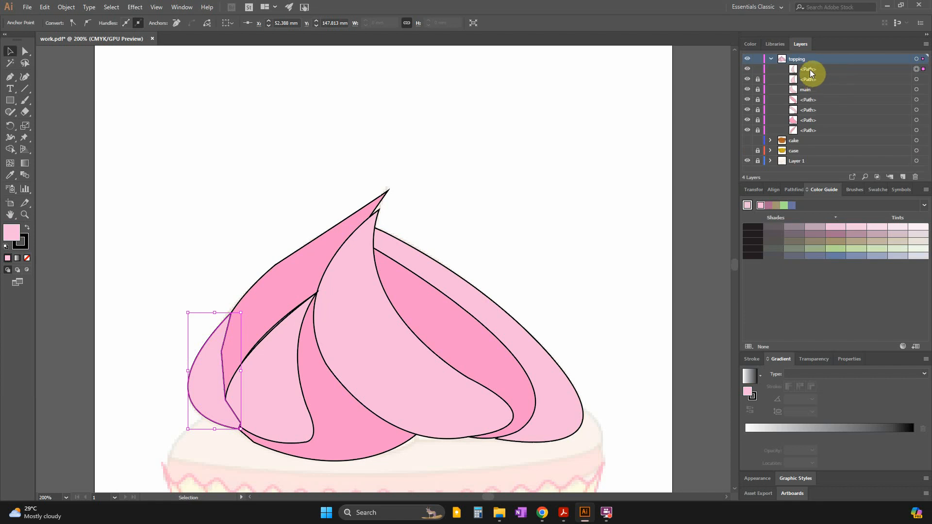
pyautogui.moveTo(810, 69); pyautogui.dragTo(807, 138)
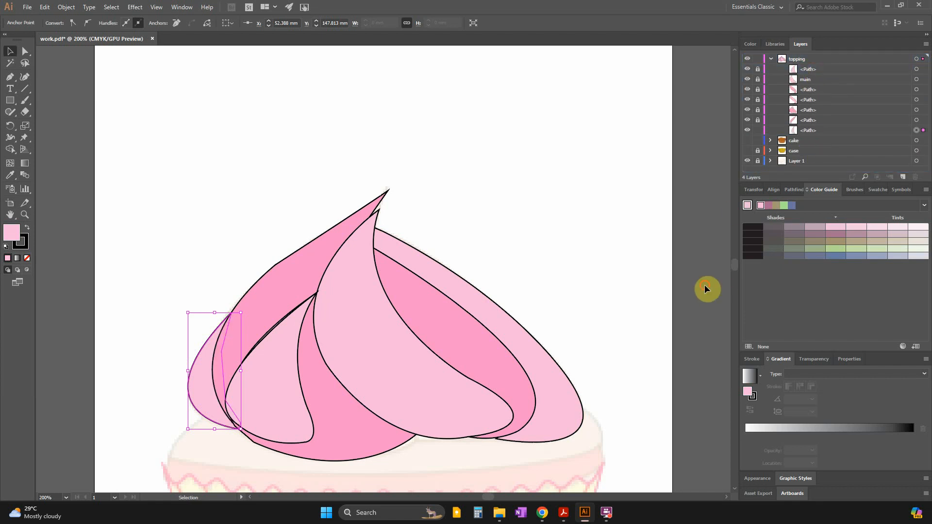
pyautogui.click(705, 289)
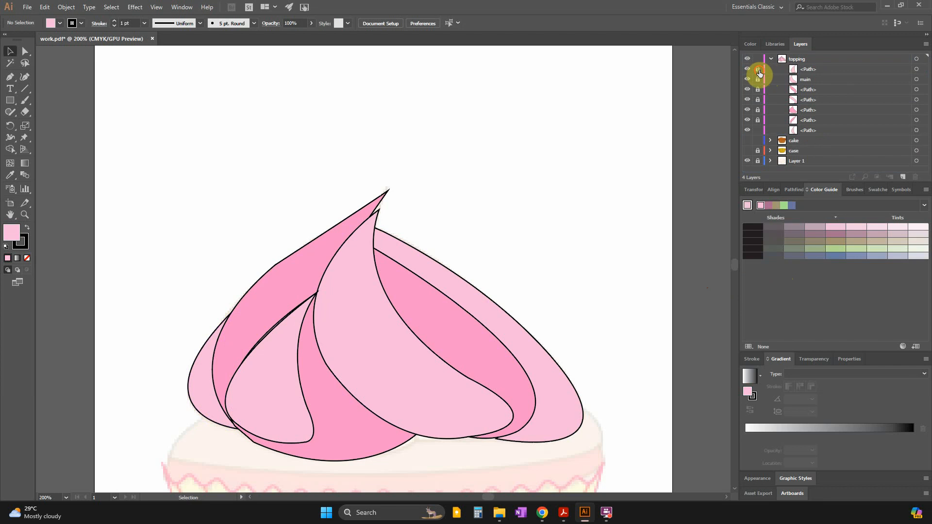
# Unlock all the topping paths and nudge the teardrop section two steps to the left to close the gap along its edge.
pyautogui.moveTo(760, 73); pyautogui.dragTo(764, 120)
pyautogui.click(286, 384)
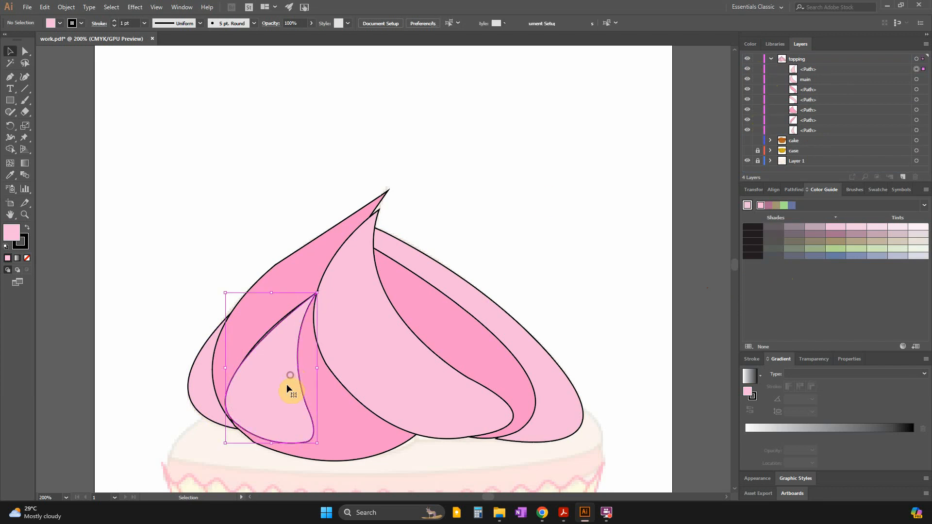
pyautogui.press('Left')
pyautogui.press('Left')
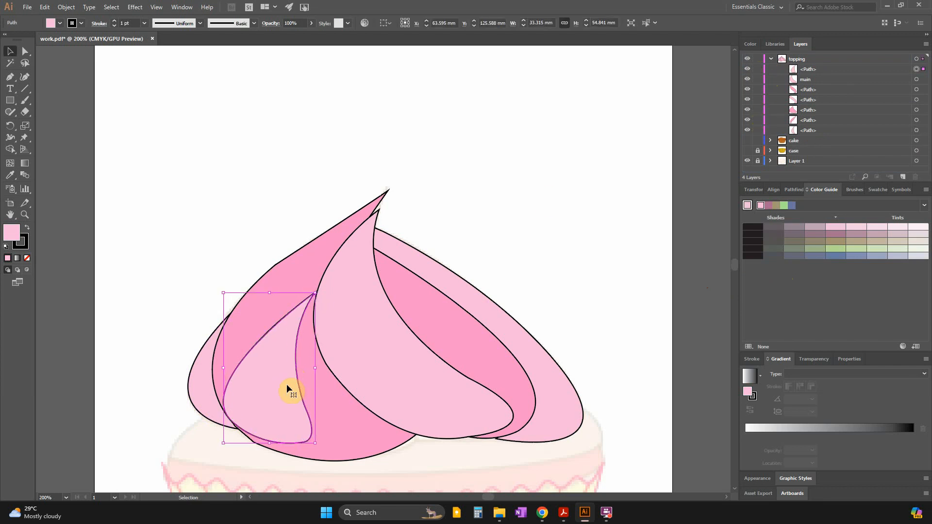
pyautogui.click(71, 79)
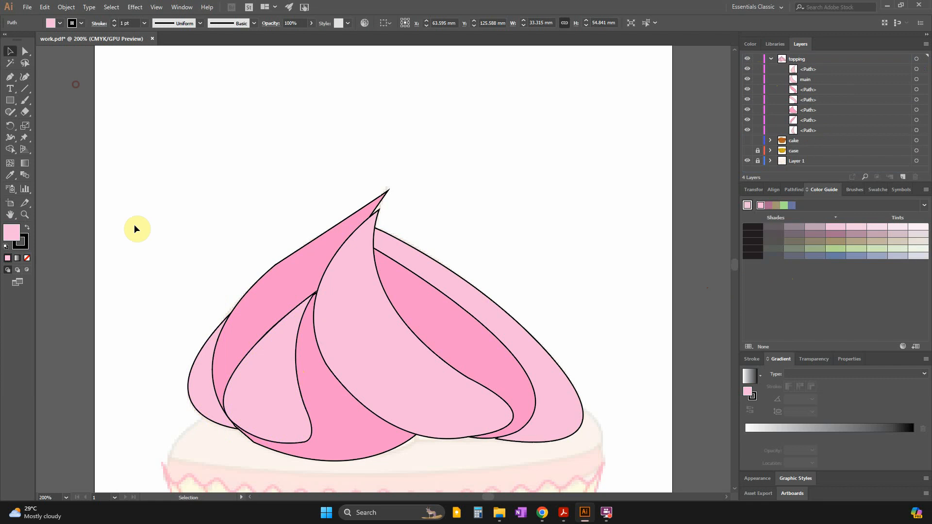
# View the whole artboard and check the required Topping file name in the question paper in Acrobat.
pyautogui.hotkey('ctrl', '-')
pyautogui.hotkey('ctrl', '-')
pyautogui.hotkey('ctrl', '-')
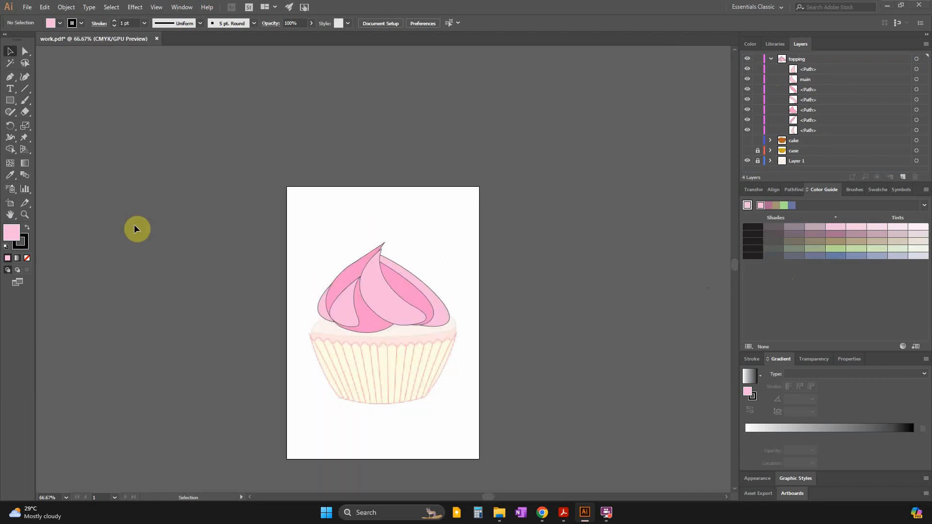
pyautogui.hotkey('alt', 'Tab')
pyautogui.scroll(-2, 326, 410)
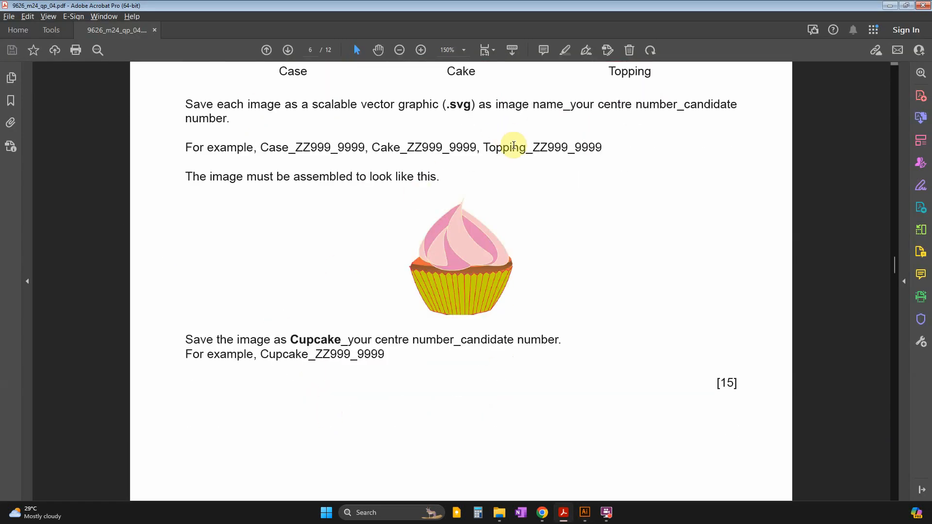
pyautogui.moveTo(483, 147)
pyautogui.mouseDown()
pyautogui.moveTo(618, 149)
pyautogui.moveTo(483, 150)
pyautogui.mouseUp()
pyautogui.hotkey('ctrl', 'c')
pyautogui.click(602, 149)
pyautogui.hotkey('alt', 'Tab')
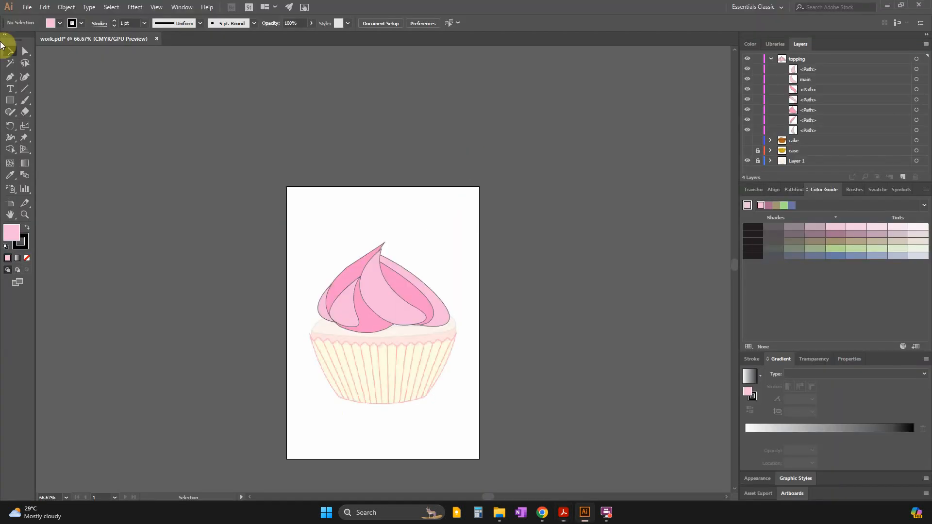
# Save the current changes to the work.pdf document.
pyautogui.click(28, 7)
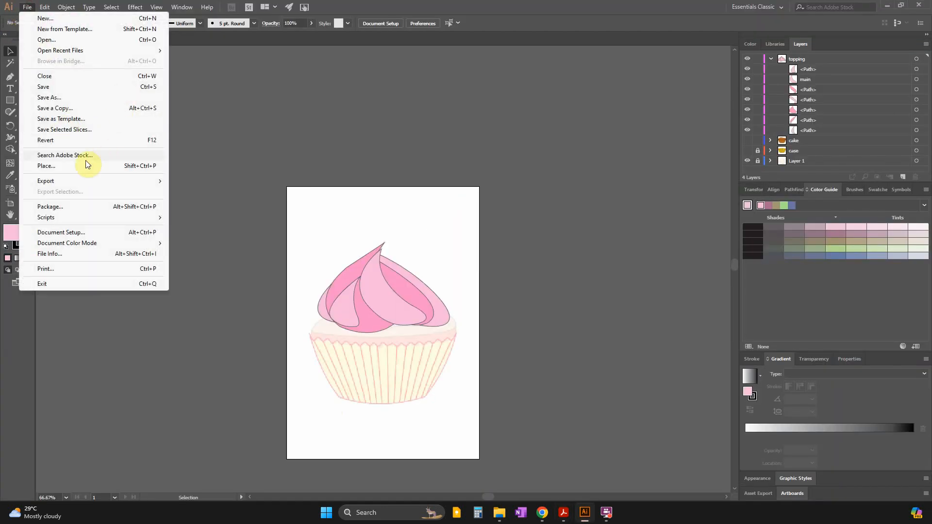
pyautogui.click(34, 88)
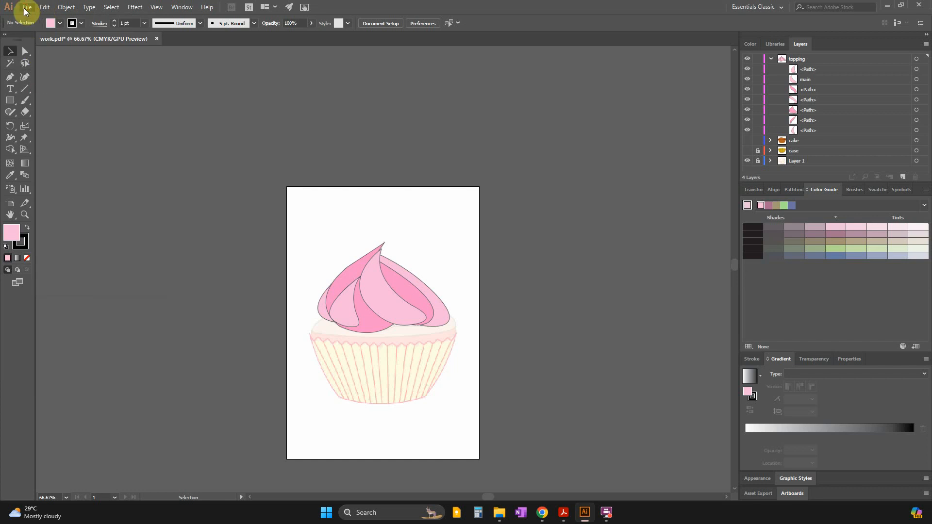
pyautogui.click(27, 8)
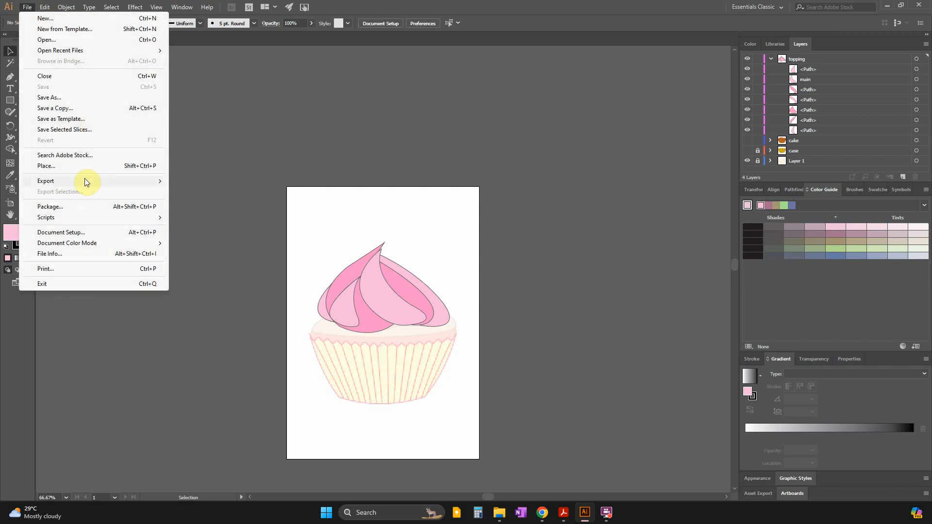
pyautogui.moveTo(86, 182)
pyautogui.click(218, 194)
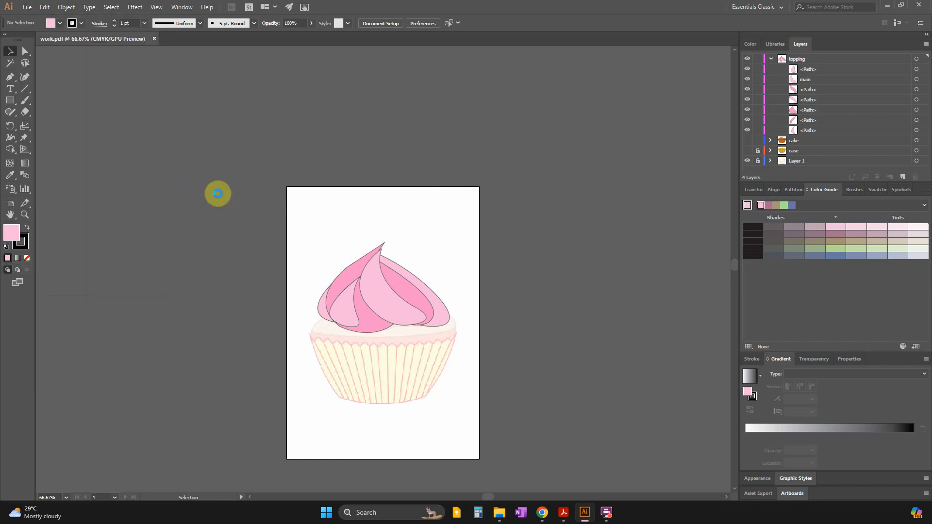
pyautogui.hotkey('ctrl', 'v')
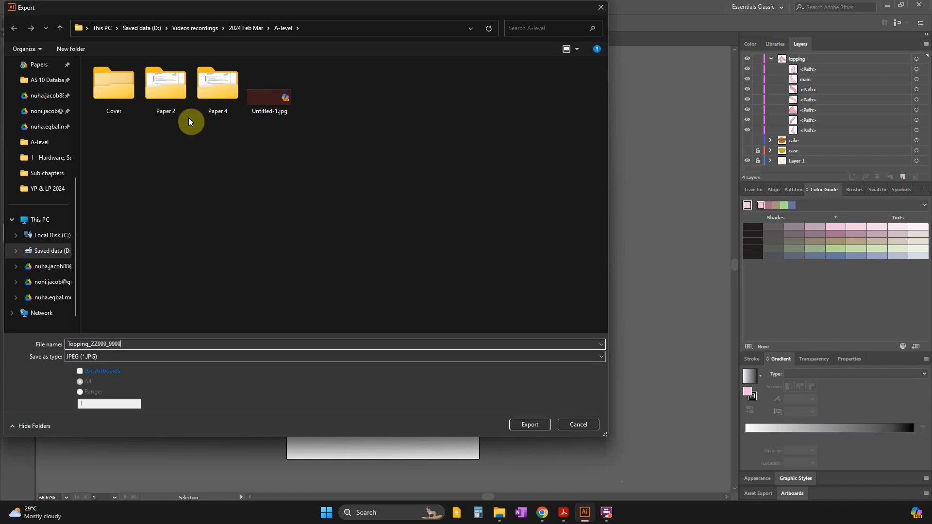
pyautogui.doubleClick(202, 99)
pyautogui.click(110, 100)
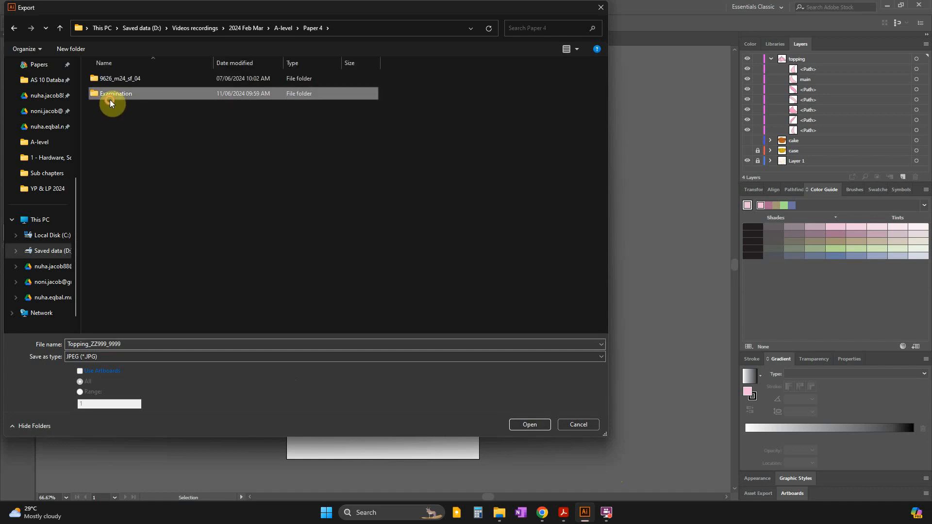
pyautogui.doubleClick(110, 100)
pyautogui.click(101, 357)
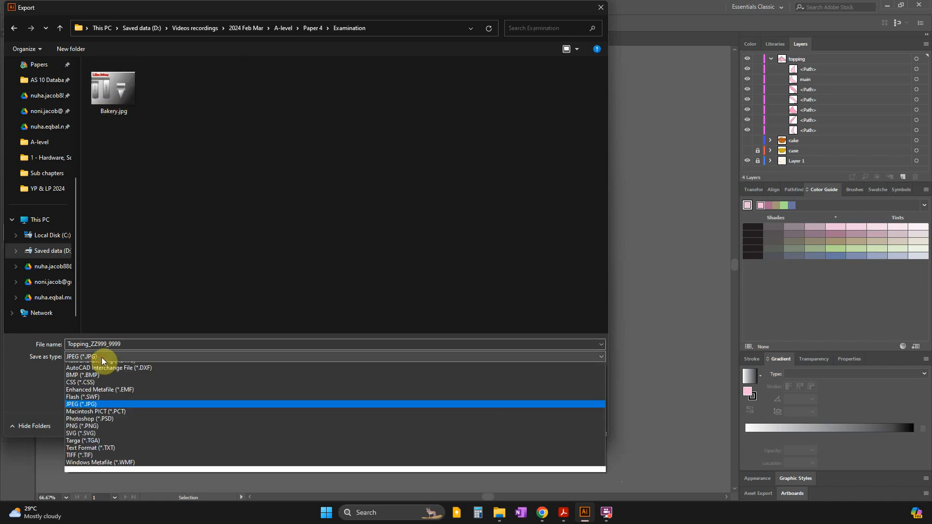
pyautogui.click(85, 440)
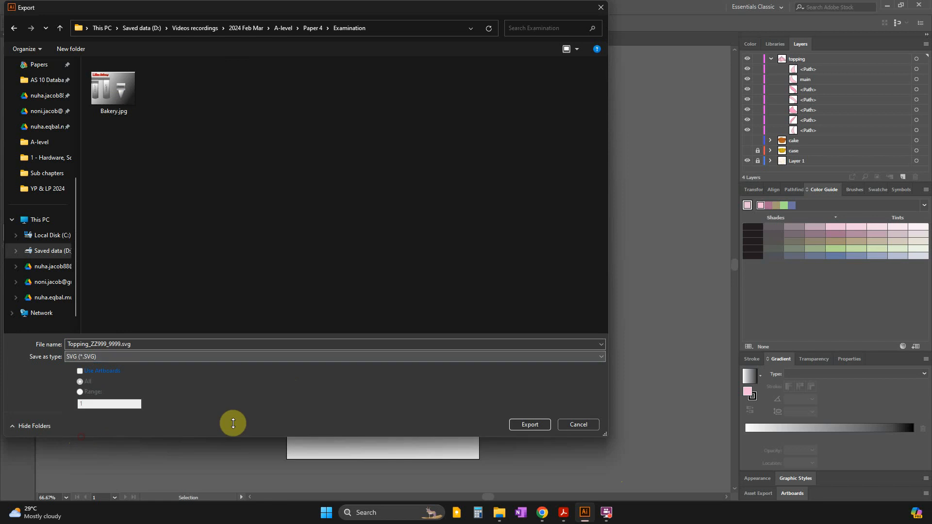
pyautogui.click(522, 422)
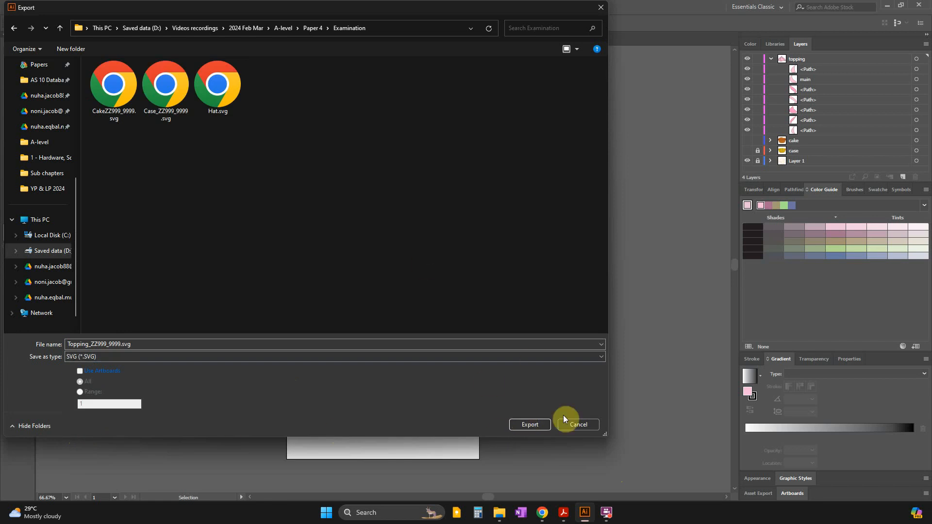
pyautogui.click(531, 425)
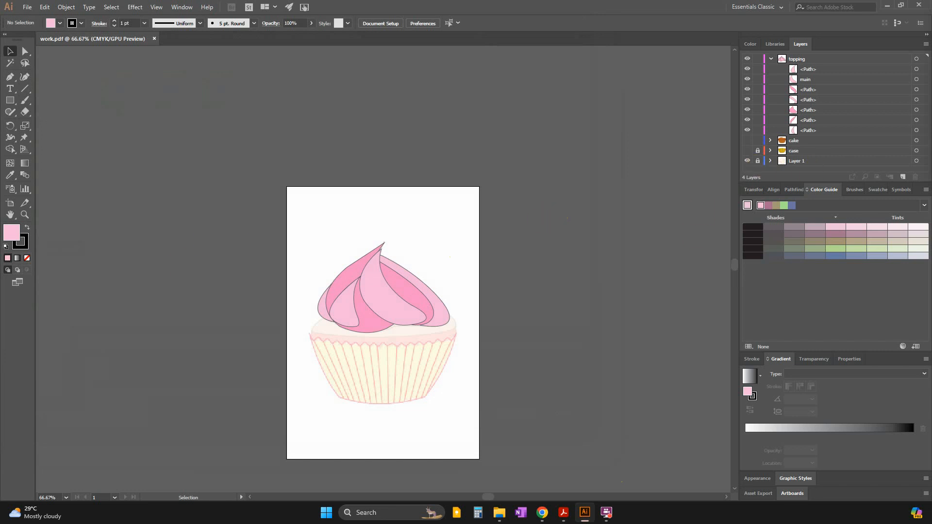
# Hide Layer 1 and export the topping alone as an SVG named Topping_ZZ999_9999 in the Paper 4 Examination folder.
pyautogui.scroll(-1, 383, 306)
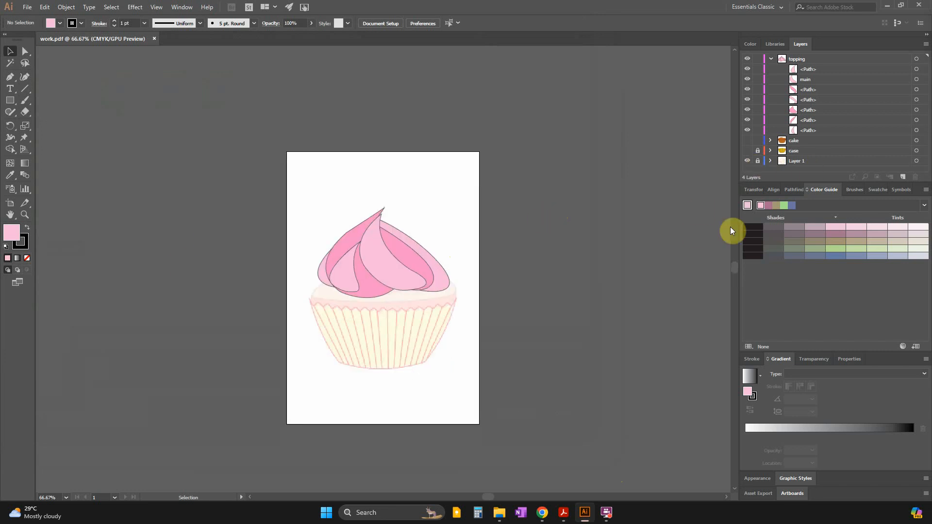
pyautogui.click(747, 162)
pyautogui.click(27, 7)
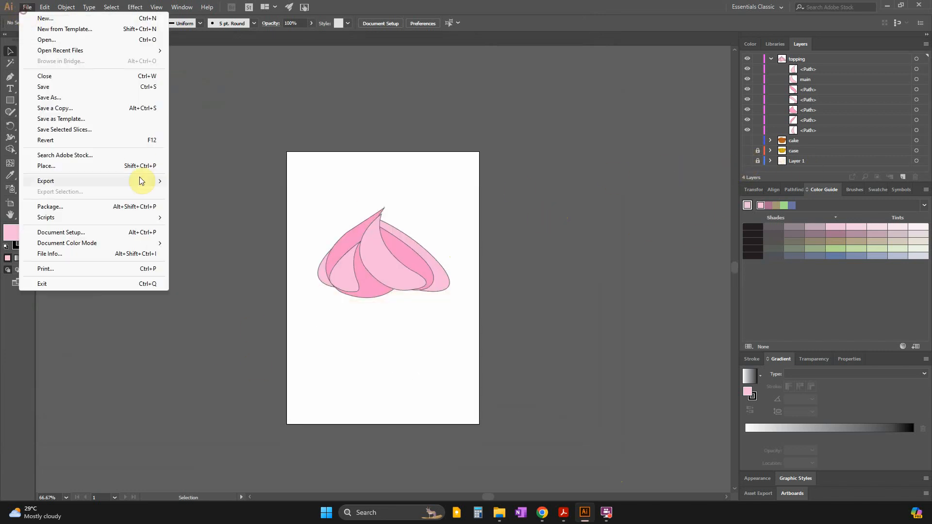
pyautogui.moveTo(58, 183)
pyautogui.click(223, 196)
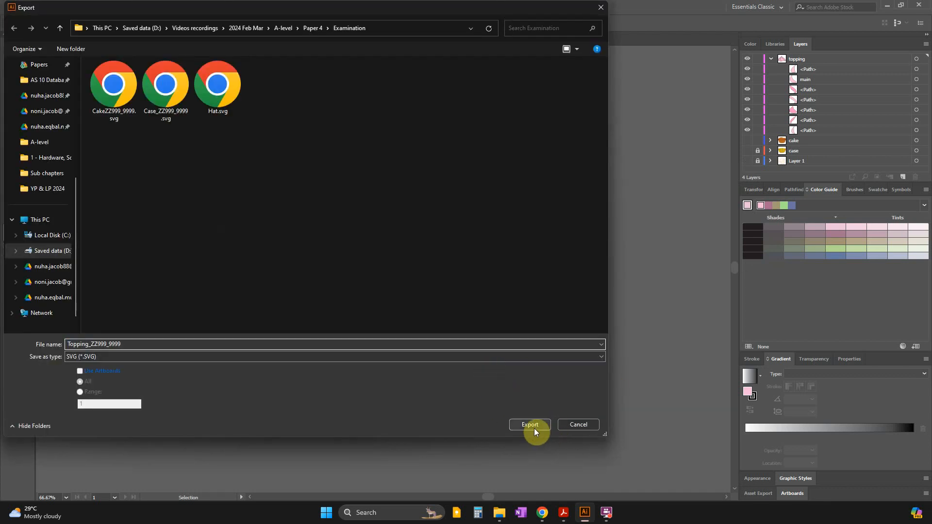
pyautogui.click(542, 425)
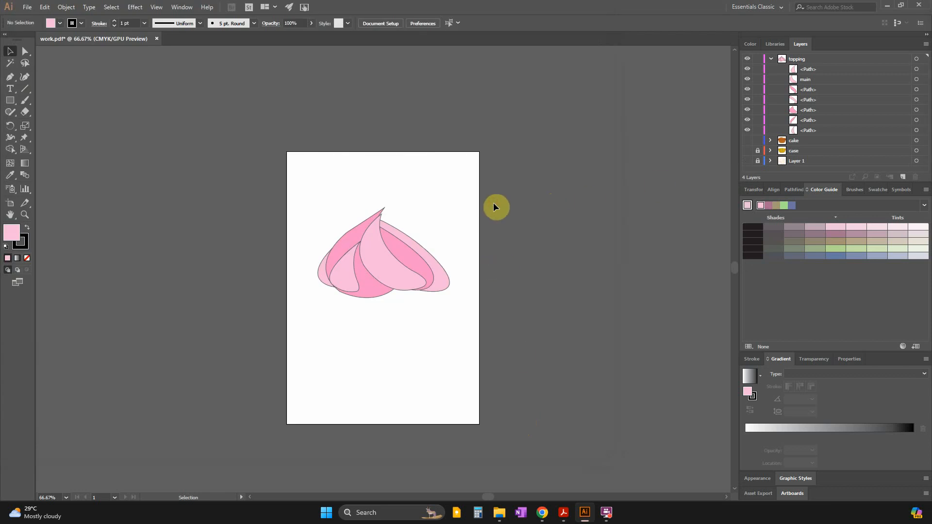
# View the exported Topping_ZZ999_9999.svg from the Examination folder in Chrome and close the browser window.
pyautogui.click(887, 5)
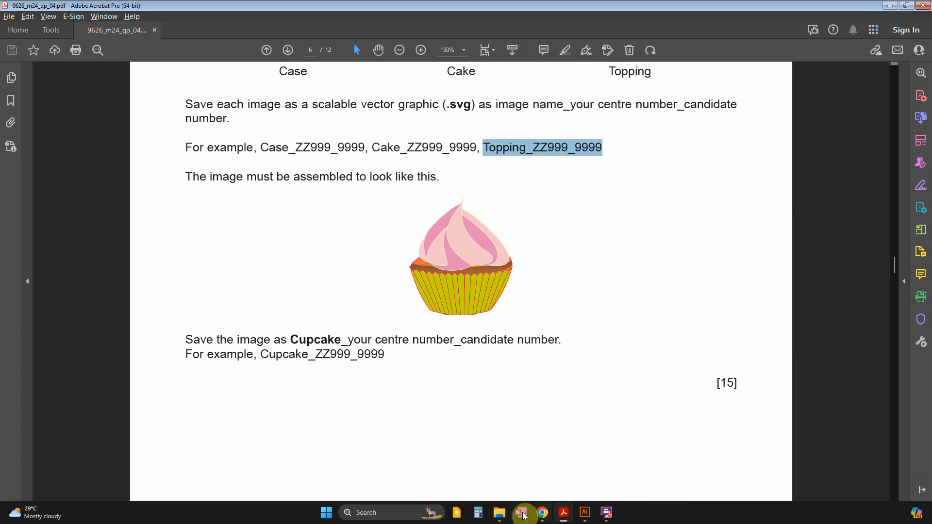
pyautogui.click(499, 513)
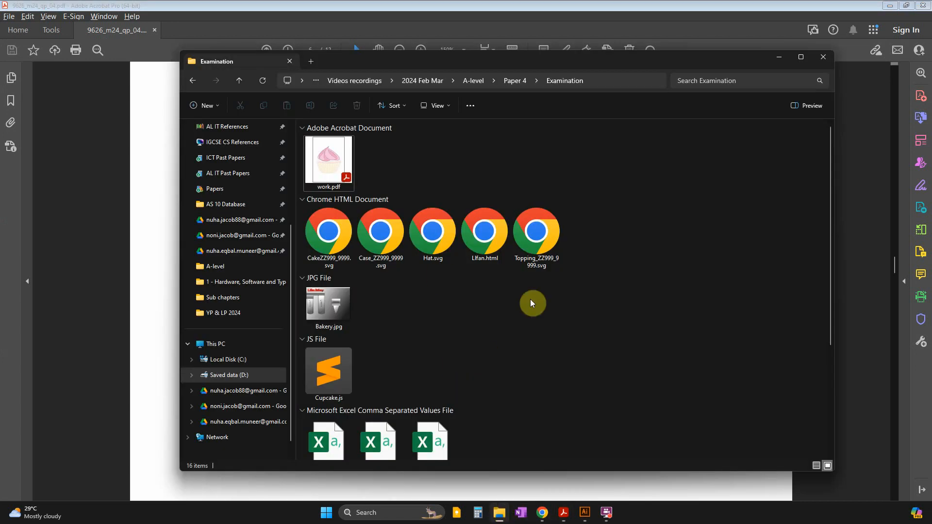
pyautogui.doubleClick(538, 243)
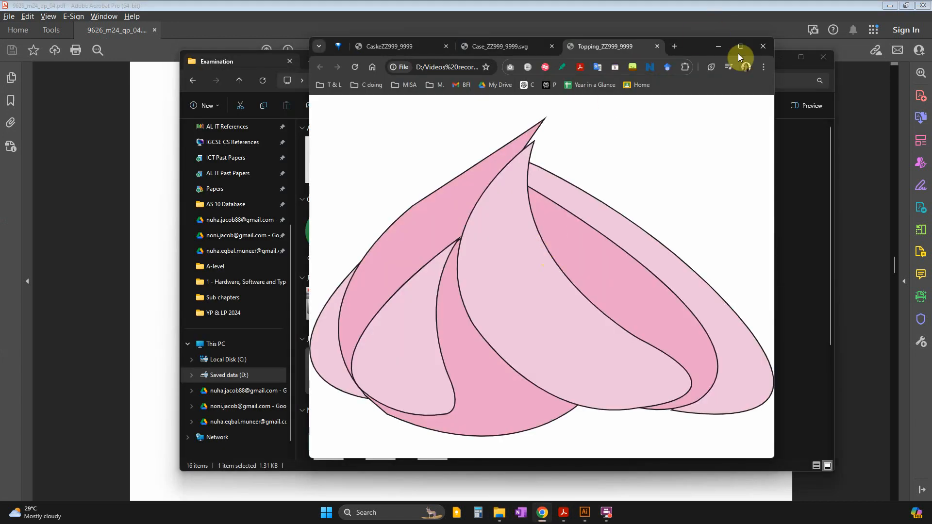
pyautogui.click(759, 53)
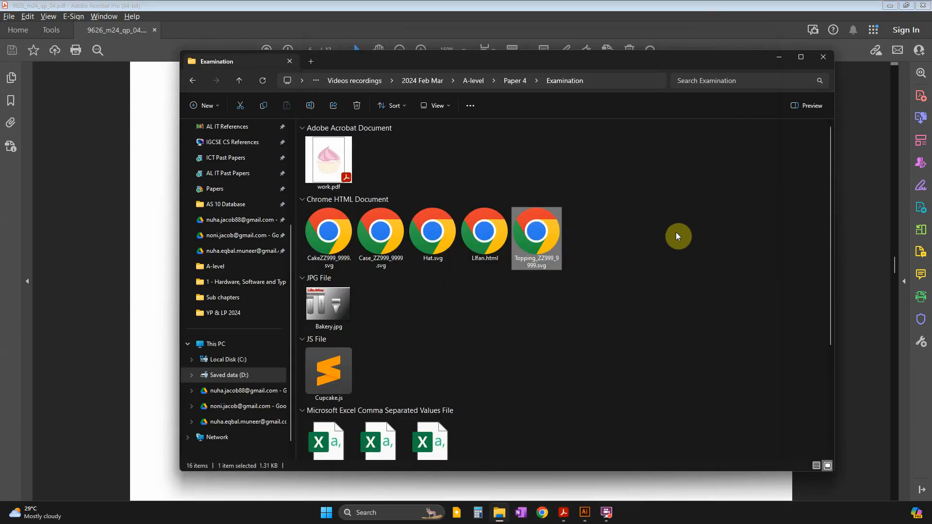
# Copy the example file name Cupcake_ZZ999_9999 from the question paper in Acrobat.
pyautogui.click(558, 4)
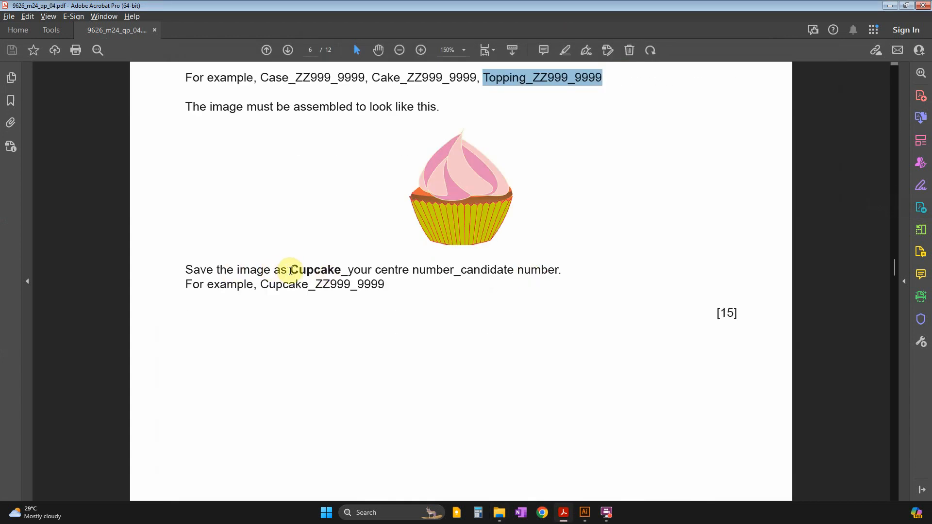
pyautogui.moveTo(290, 270); pyautogui.dragTo(454, 271)
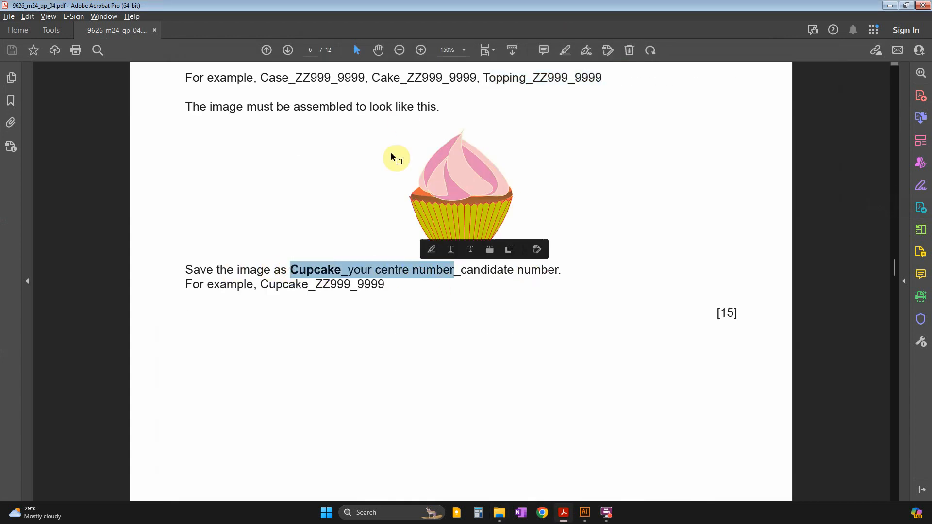
pyautogui.moveTo(260, 285); pyautogui.dragTo(386, 286)
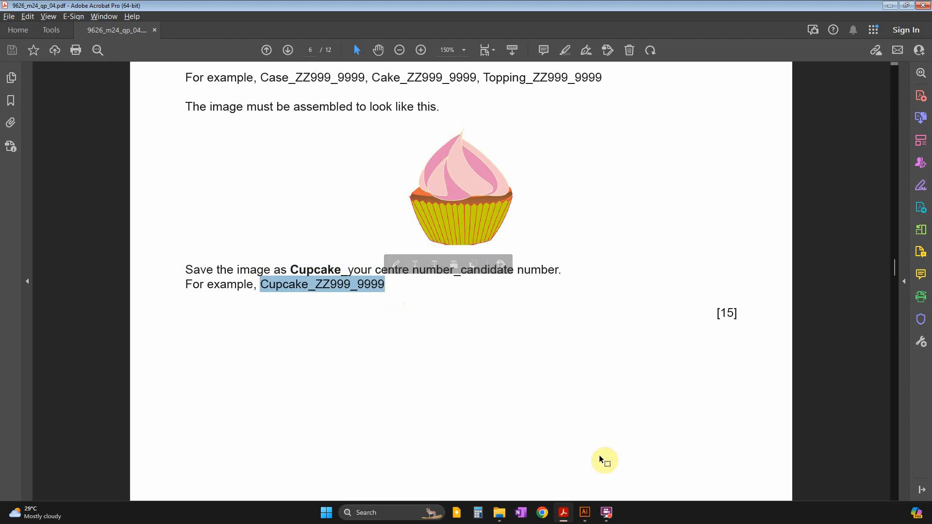
# Return to Illustrator, collapse the topping layer, show the cake and case layers, and move the case layer above the cake.
pyautogui.click(585, 513)
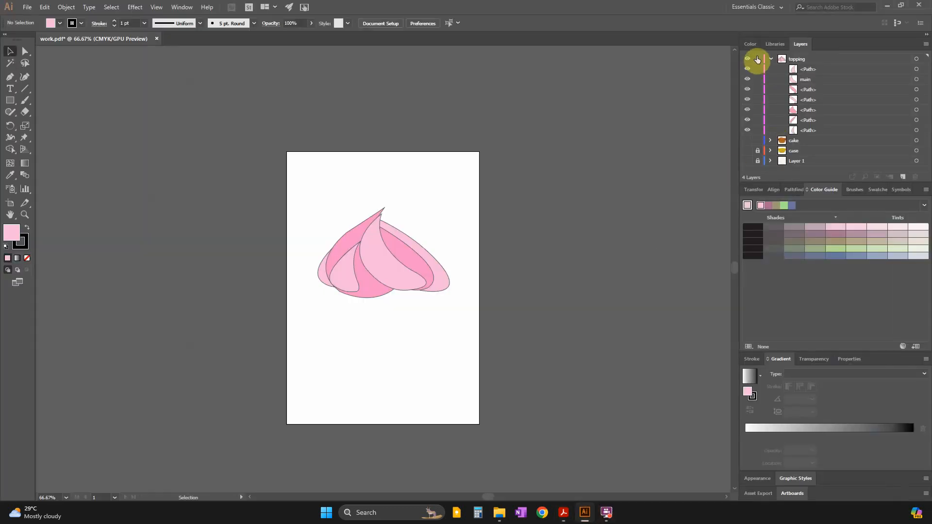
pyautogui.click(771, 58)
pyautogui.click(747, 69)
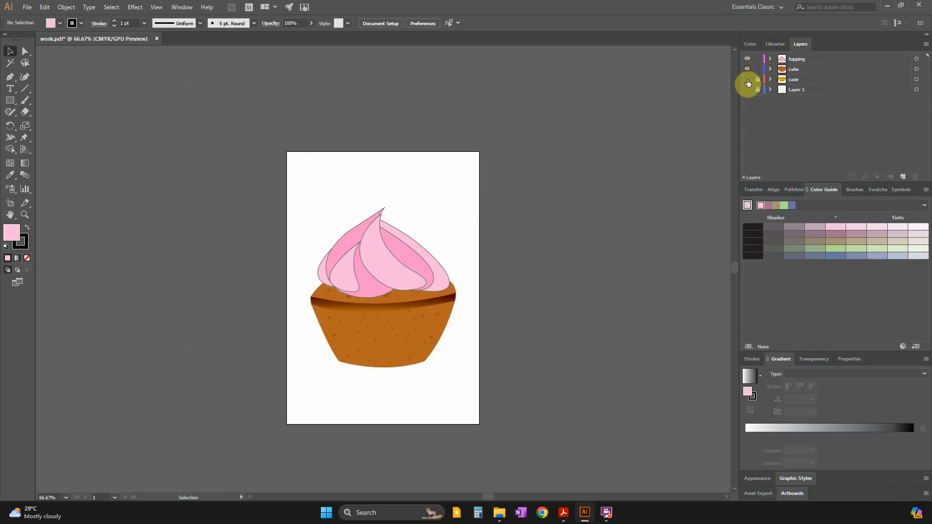
pyautogui.click(748, 80)
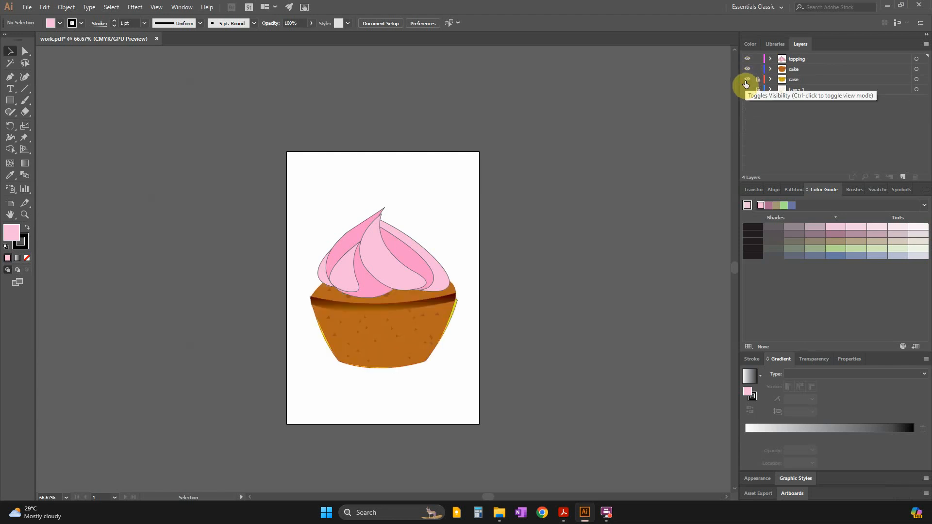
pyautogui.moveTo(791, 80); pyautogui.dragTo(796, 69)
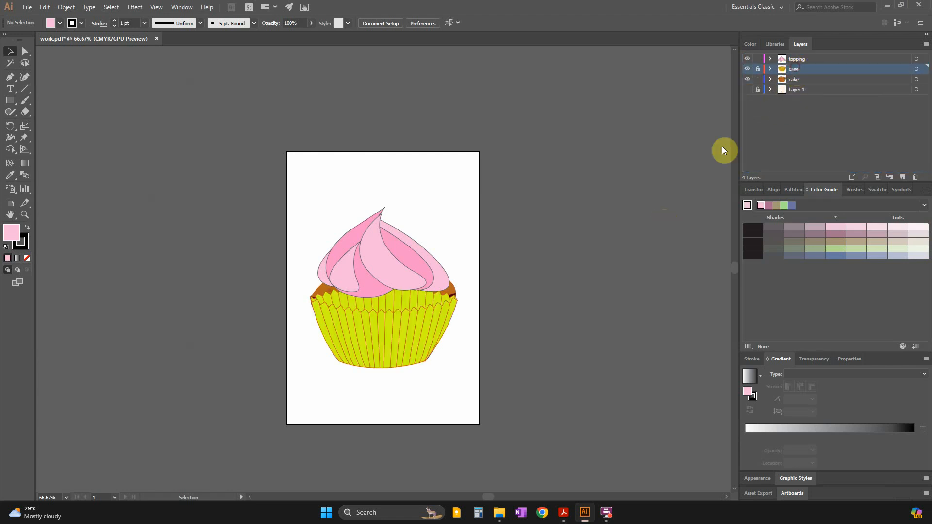
# Check the assembled cupcake in the question paper, then unlock the case layer and hide its back sublayer.
pyautogui.hotkey('alt', 'Tab')
pyautogui.scroll(5, 520, 211)
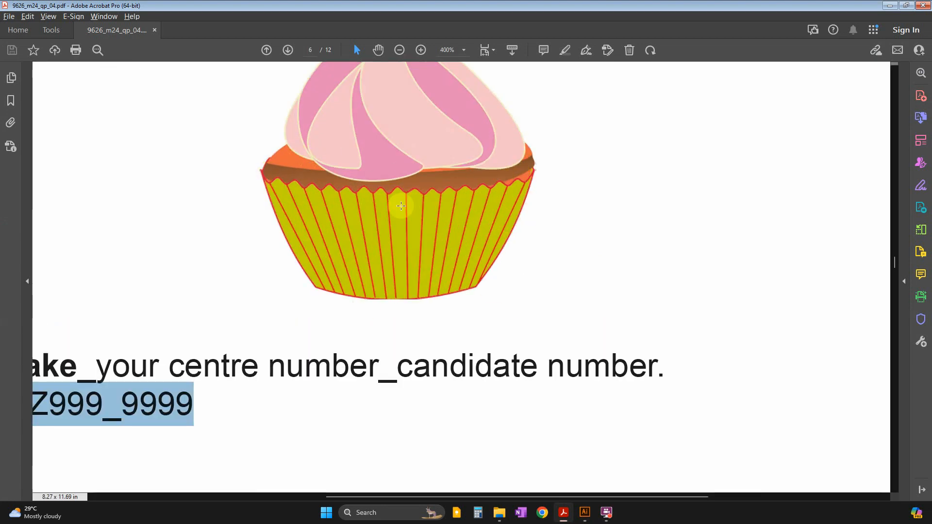
pyautogui.hotkey('alt', 'Tab')
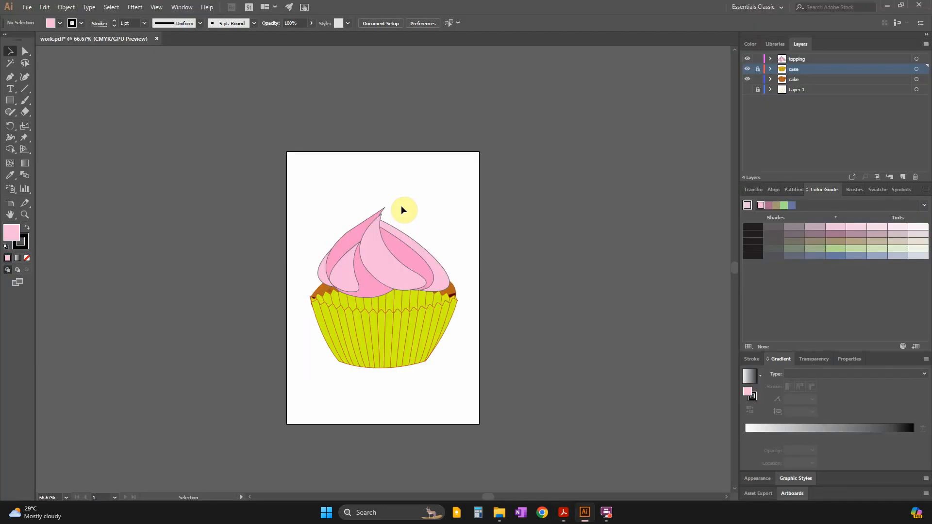
pyautogui.click(770, 69)
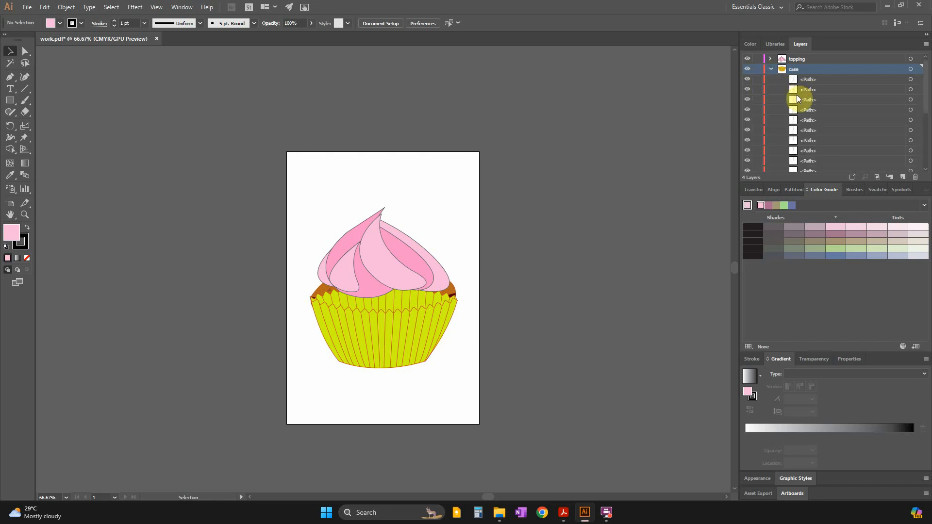
pyautogui.scroll(-3, 792, 138)
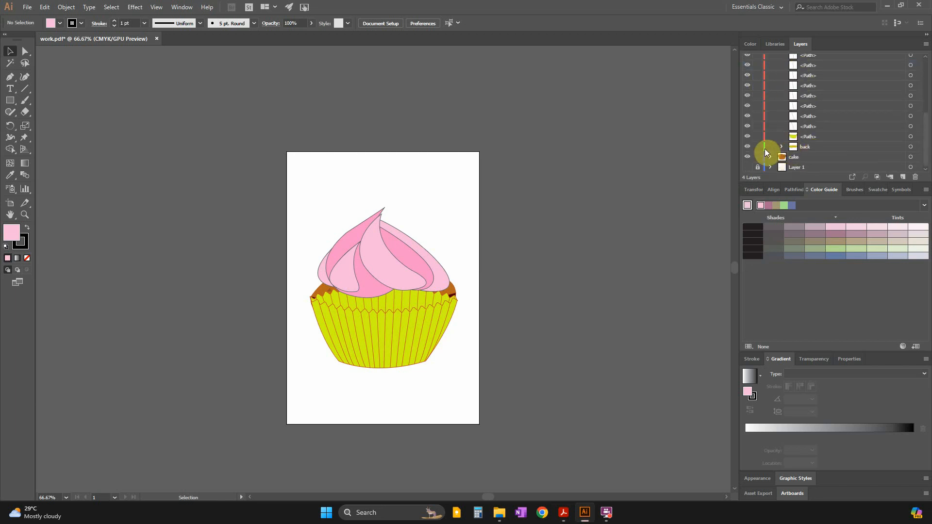
pyautogui.click(747, 148)
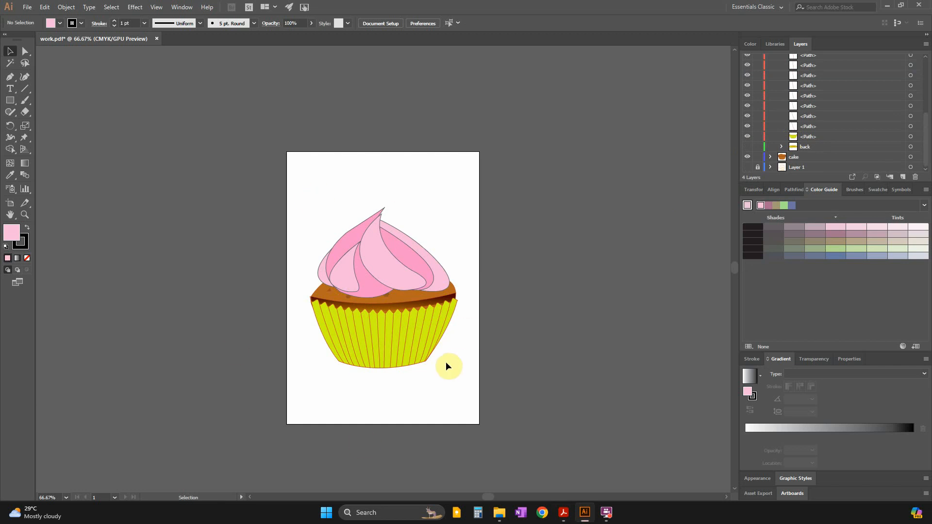
# Compare the assembled artwork with the full cupcake picture in the question paper in Acrobat and return to Illustrator.
pyautogui.hotkey('alt', 'Tab')
pyautogui.scroll(2, 570, 239)
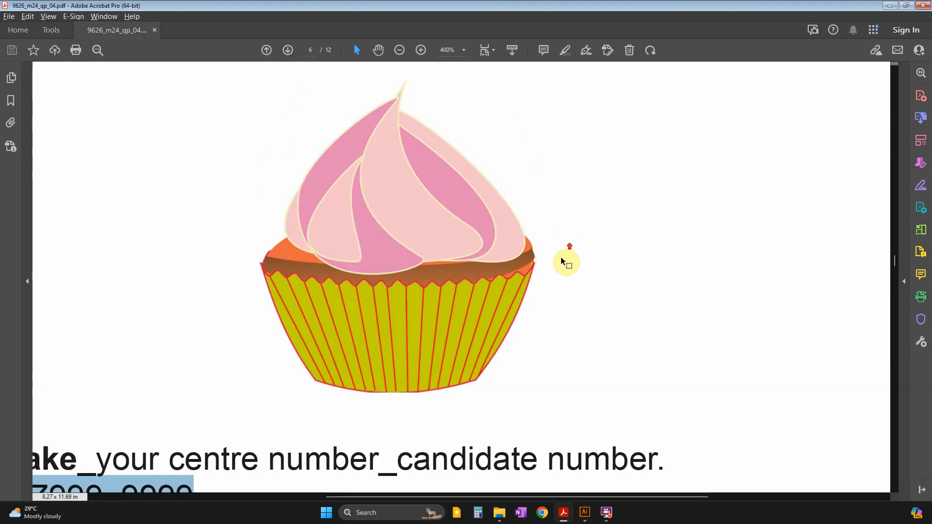
pyautogui.hotkey('alt', 'Tab')
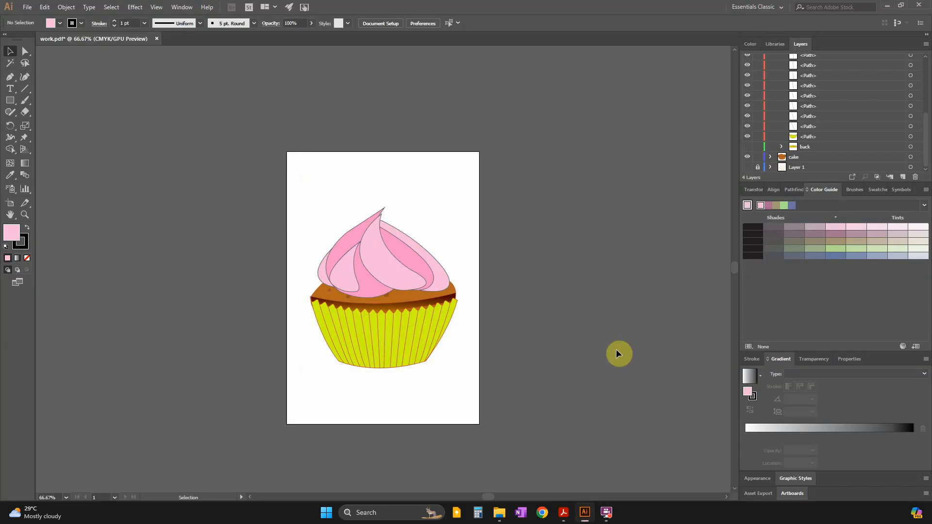
# Export the assembled cupcake as an SVG file named Cupcake_ZZ999_9999 in the Examination folder, accepting the offered SVG options.
pyautogui.click(27, 7)
pyautogui.moveTo(50, 182)
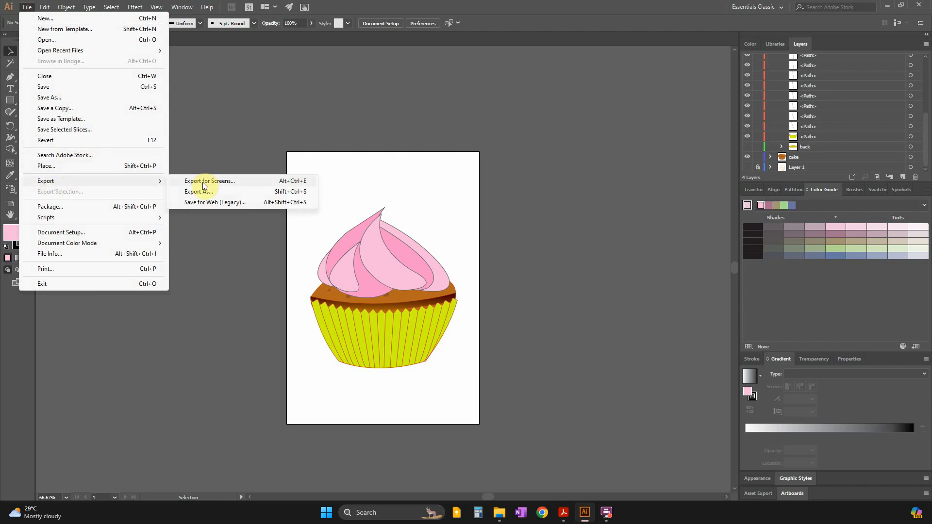
pyautogui.click(207, 193)
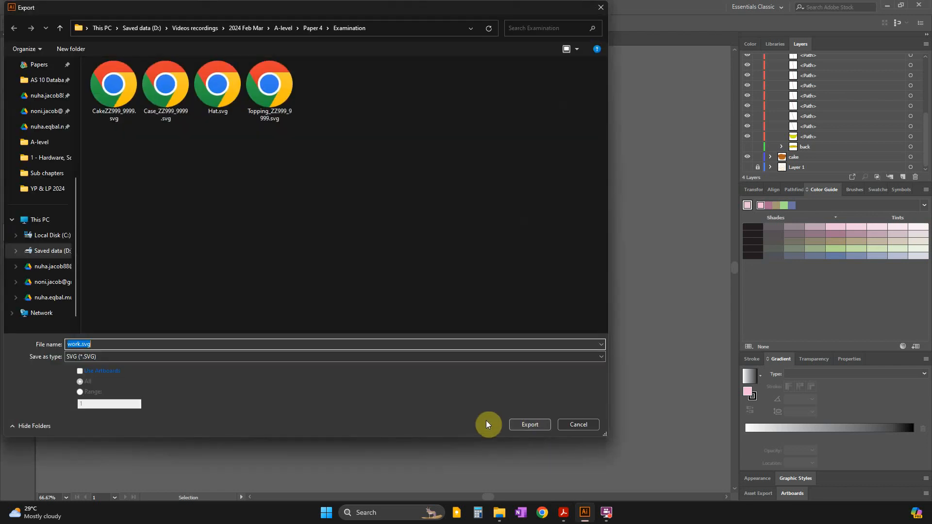
pyautogui.write('Cupcake_ZZ999_9999')
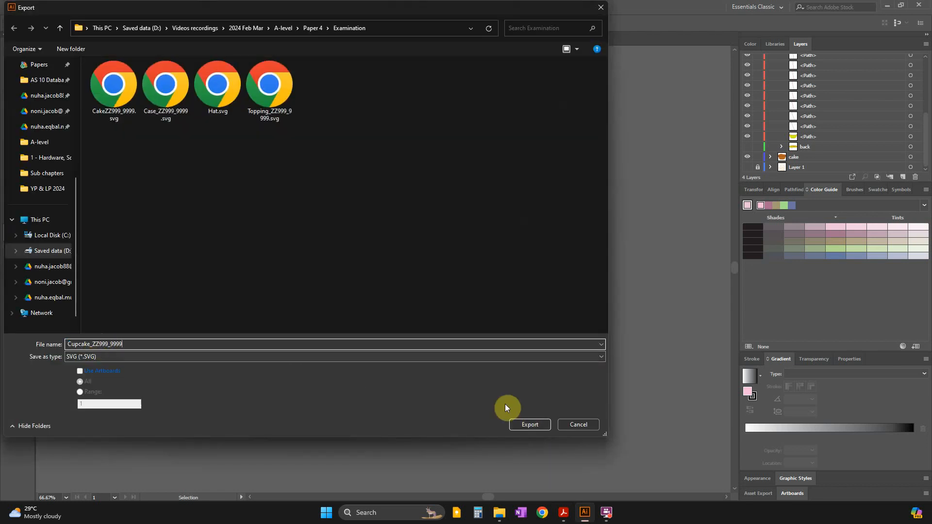
pyautogui.click(528, 425)
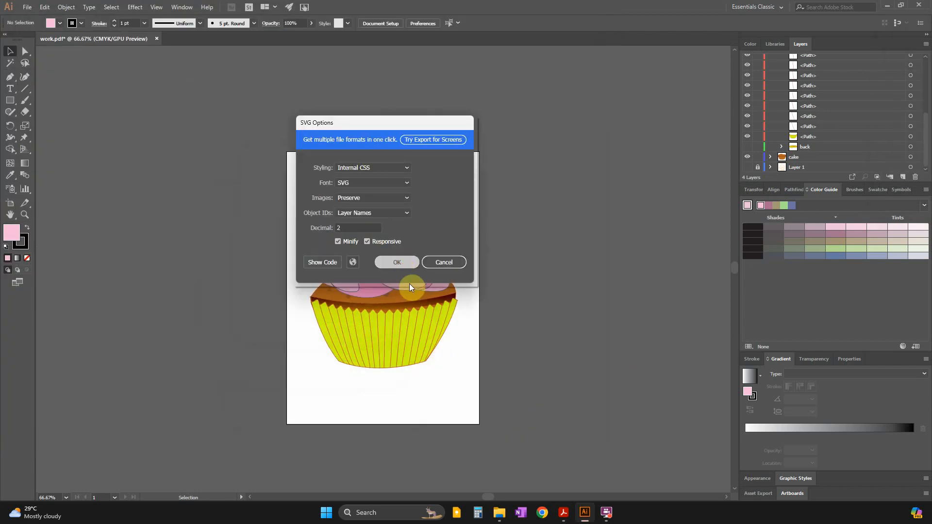
pyautogui.click(397, 262)
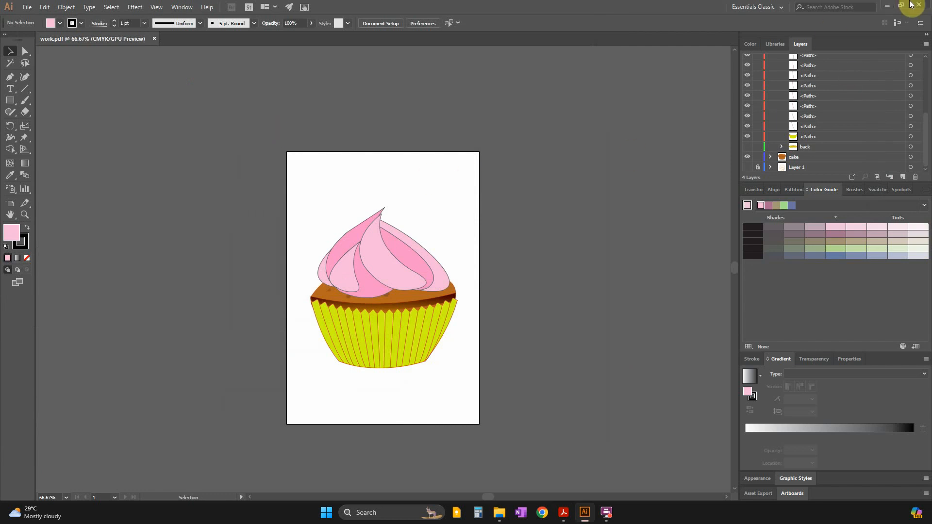
# Switch to the question paper in Acrobat and review the Task 2 requirements for the separate elements, assembled image and file names.
pyautogui.click(882, 5)
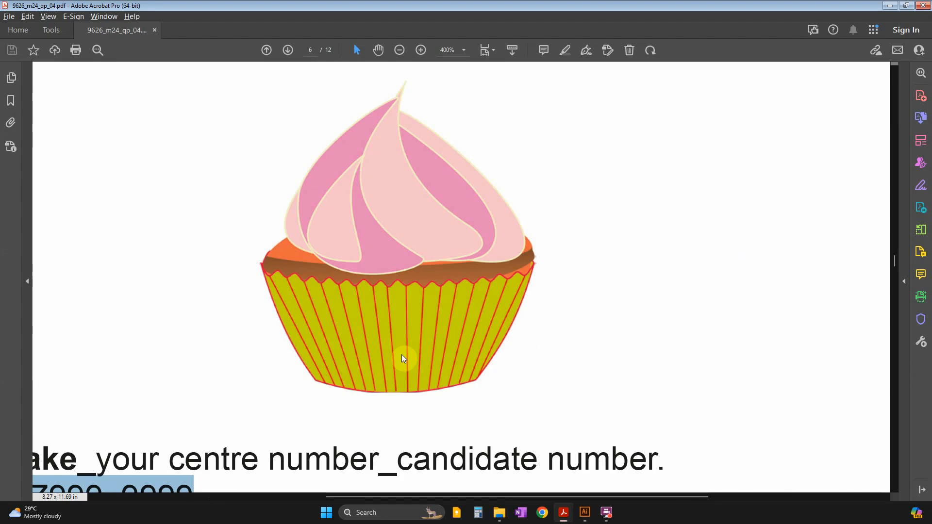
pyautogui.scroll(-1, 597, 446)
pyautogui.keyDown('ctrl'); pyautogui.scroll(-3, 437, 417); pyautogui.keyUp('ctrl')
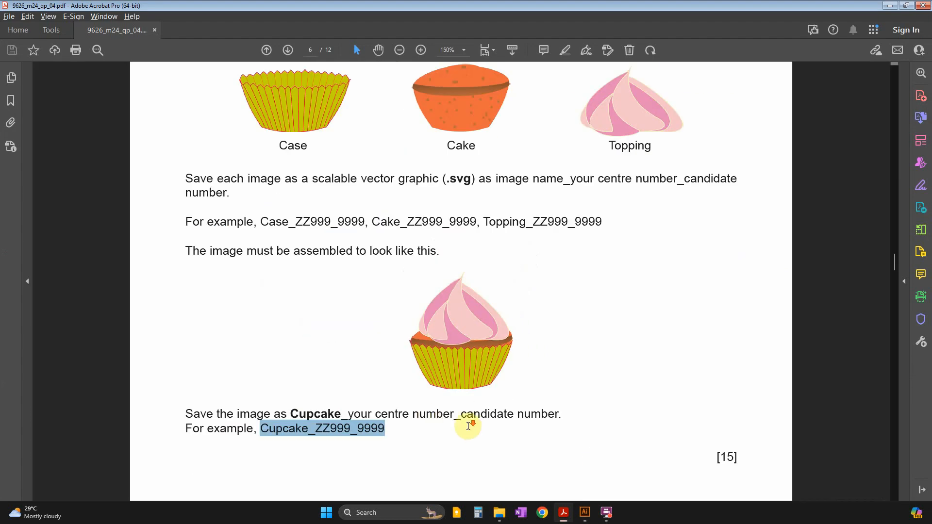
pyautogui.scroll(-4, 468, 427)
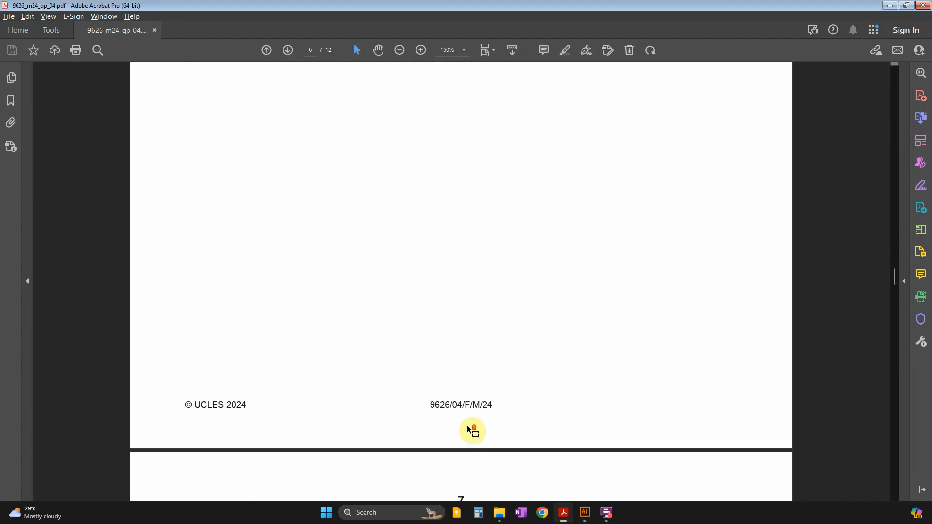
pyautogui.scroll(6, 469, 431)
pyautogui.scroll(3, 475, 437)
pyautogui.scroll(1, 602, 476)
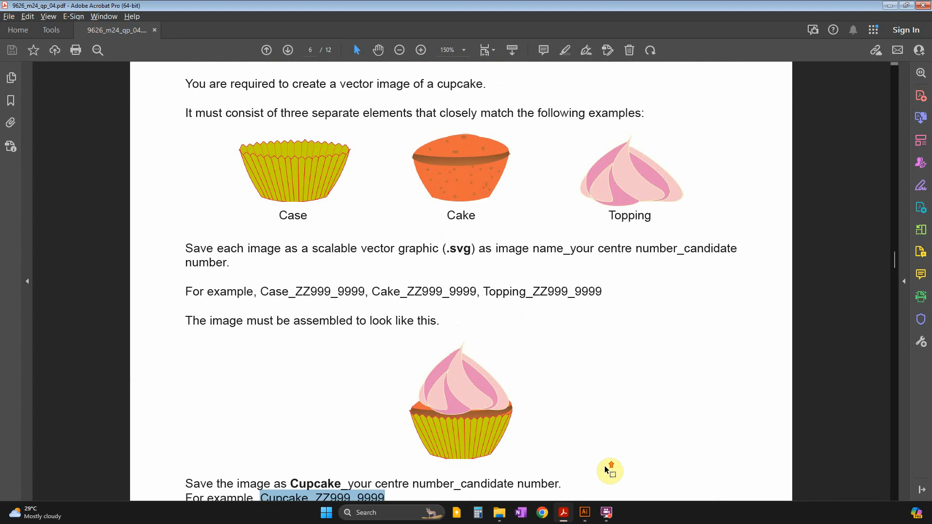
pyautogui.keyDown('ctrl'); pyautogui.scroll(-1, 607, 469); pyautogui.keyUp('ctrl')
pyautogui.scroll(-1, 606, 469)
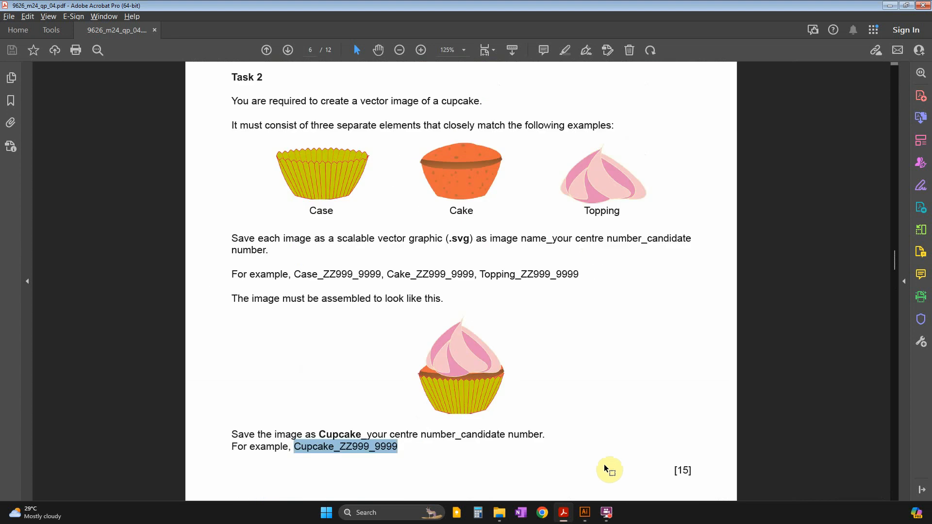
pyautogui.keyDown('ctrl'); pyautogui.scroll(-1, 605, 466); pyautogui.keyUp('ctrl')
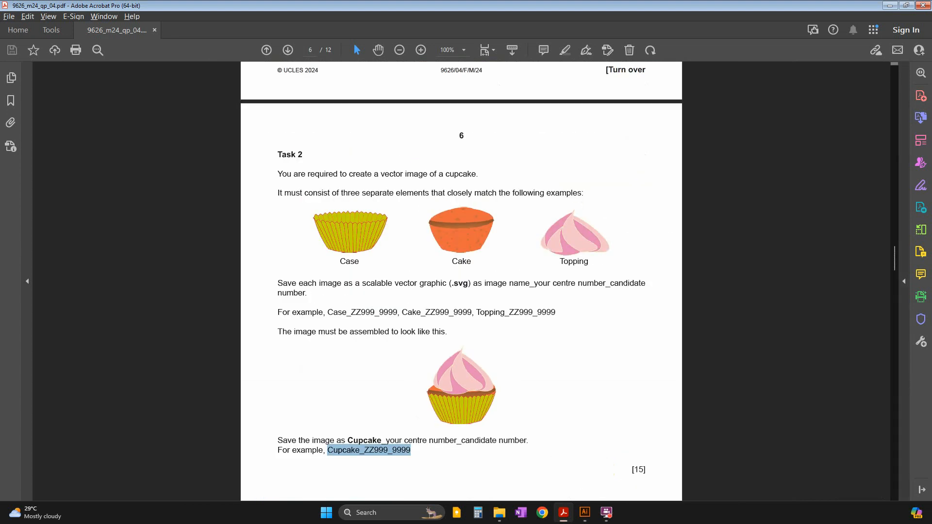